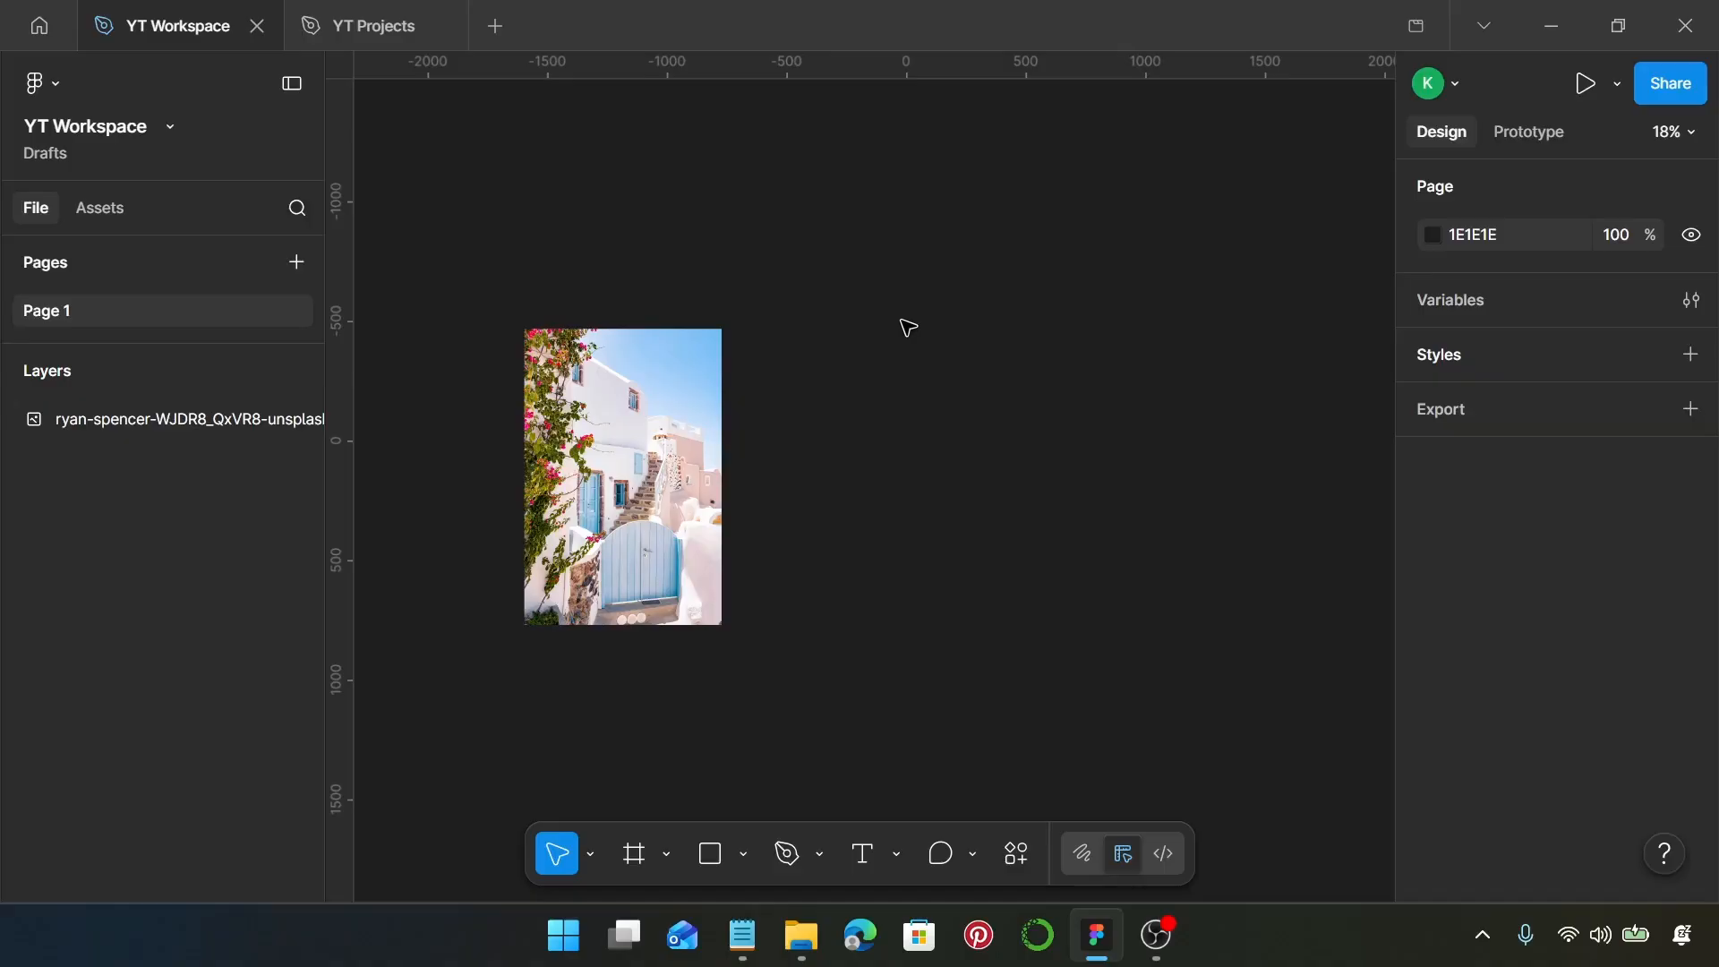
Create a new frame from the 1440×1024 Desktop preset
key(f)
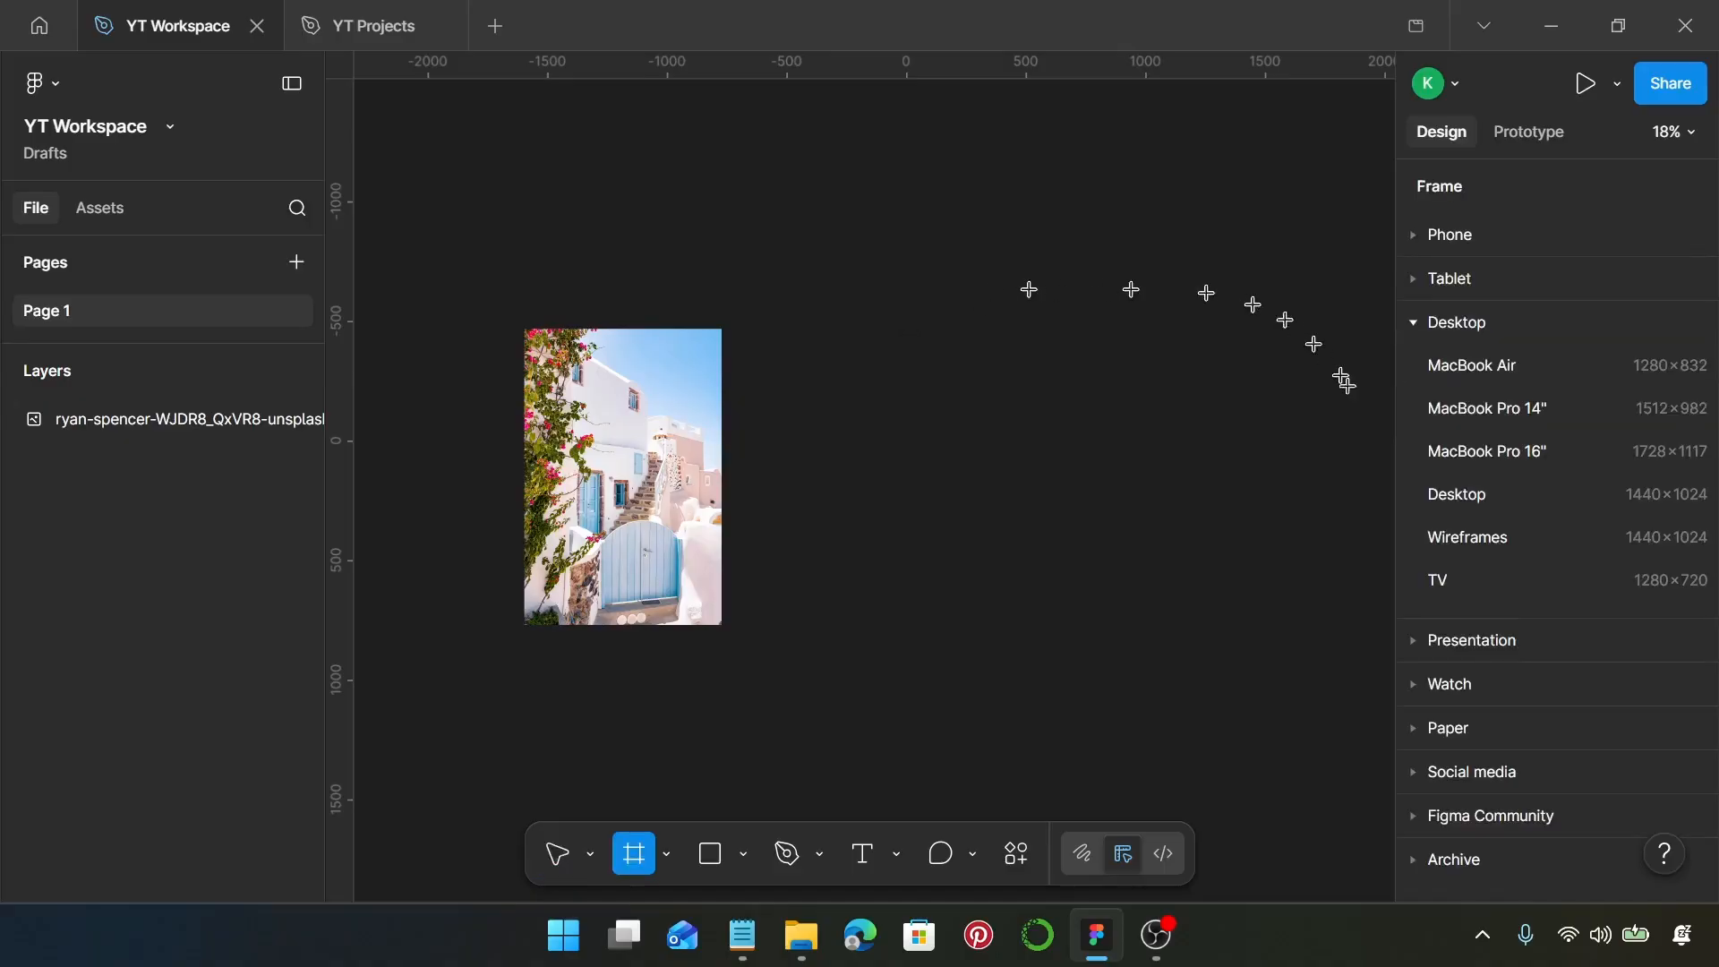
click(1513, 498)
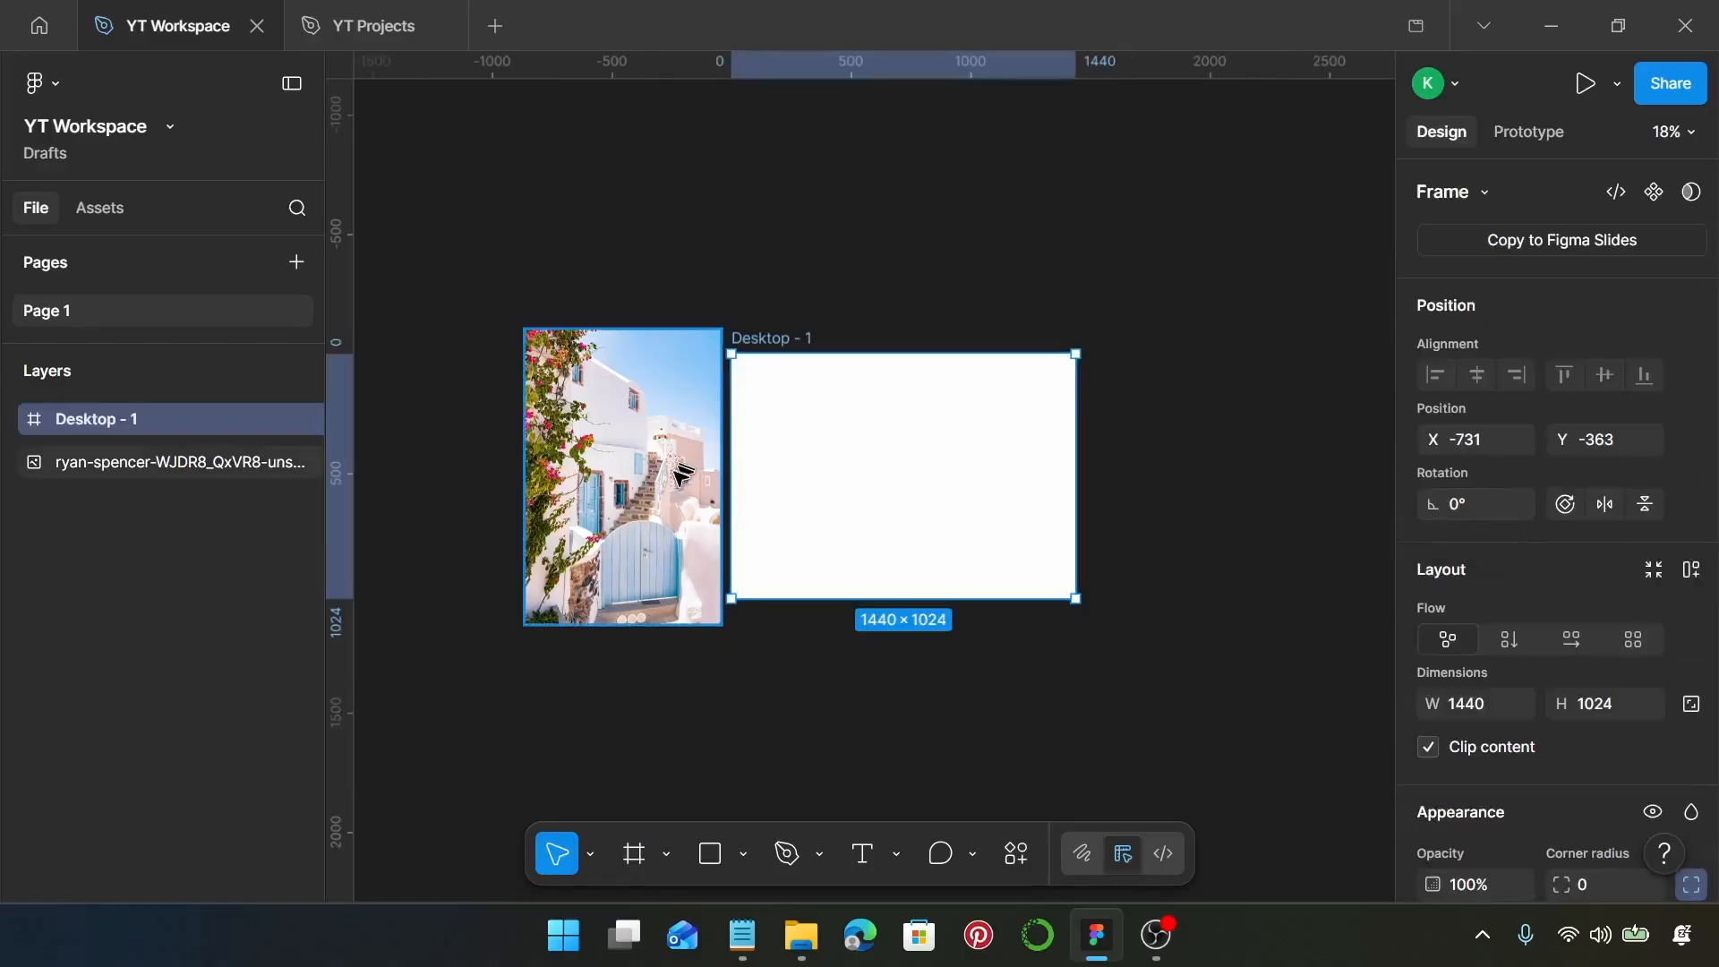
Set the width of the white building photo to 630 with its proportions locked
scroll(698, 461, up, 5)
scroll(707, 457, left, 3)
click(708, 457)
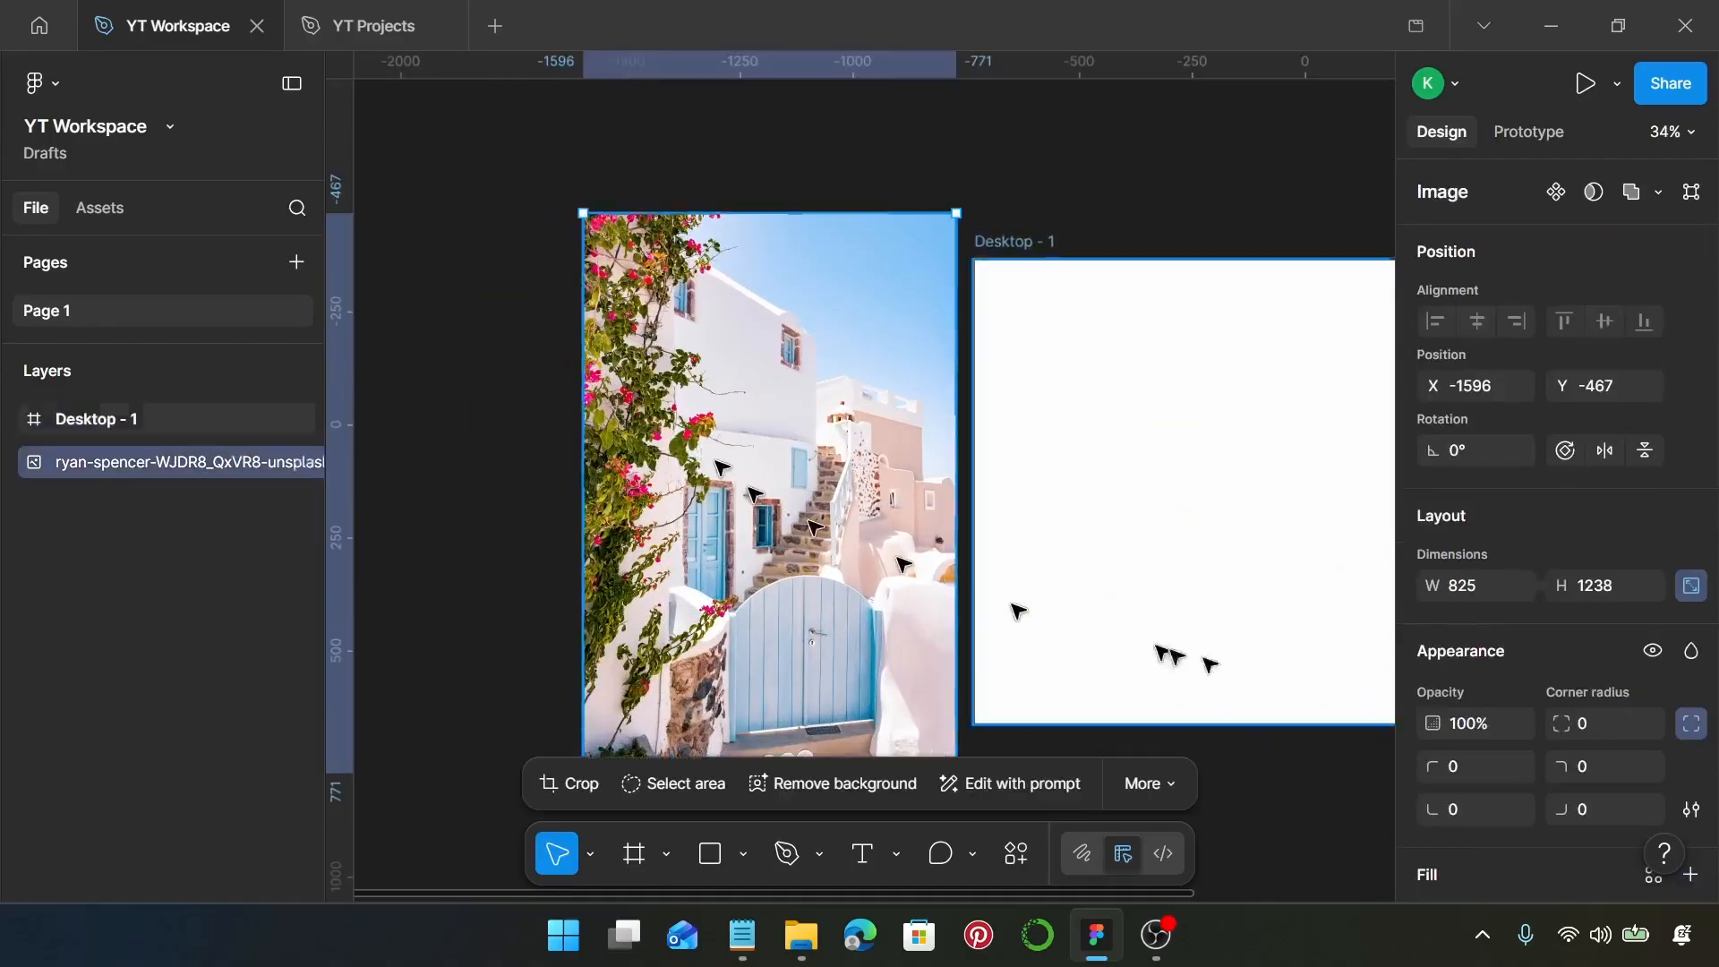
click(1491, 593)
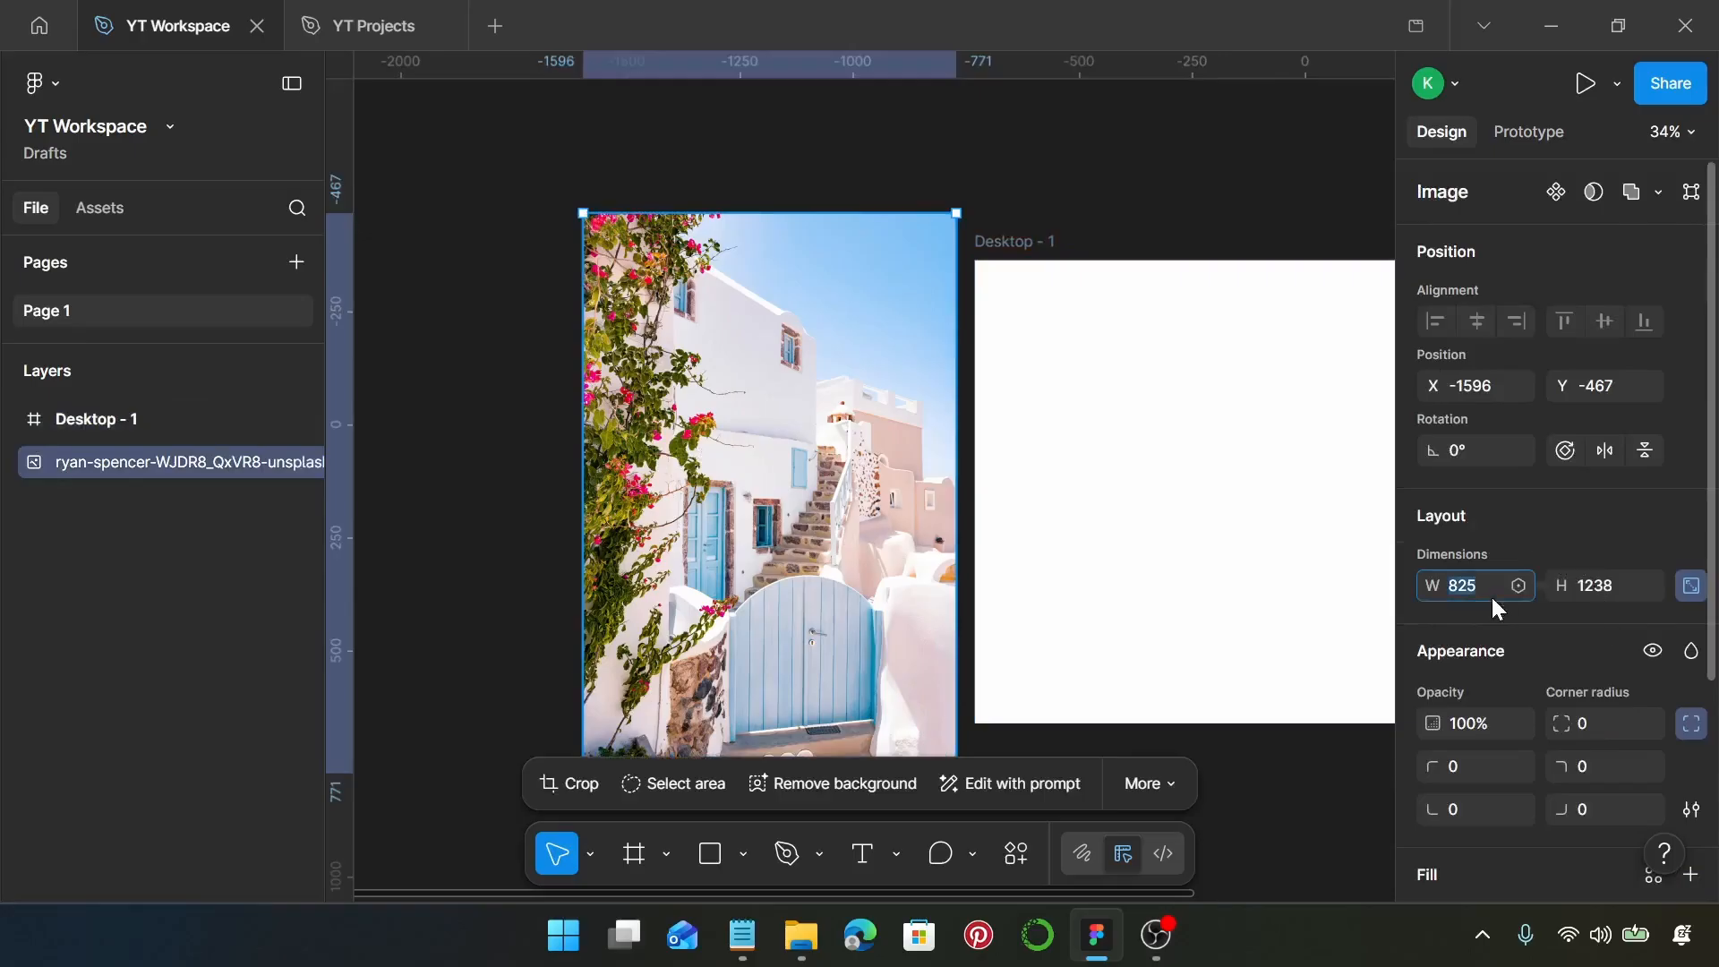
text(630)
key(Return)
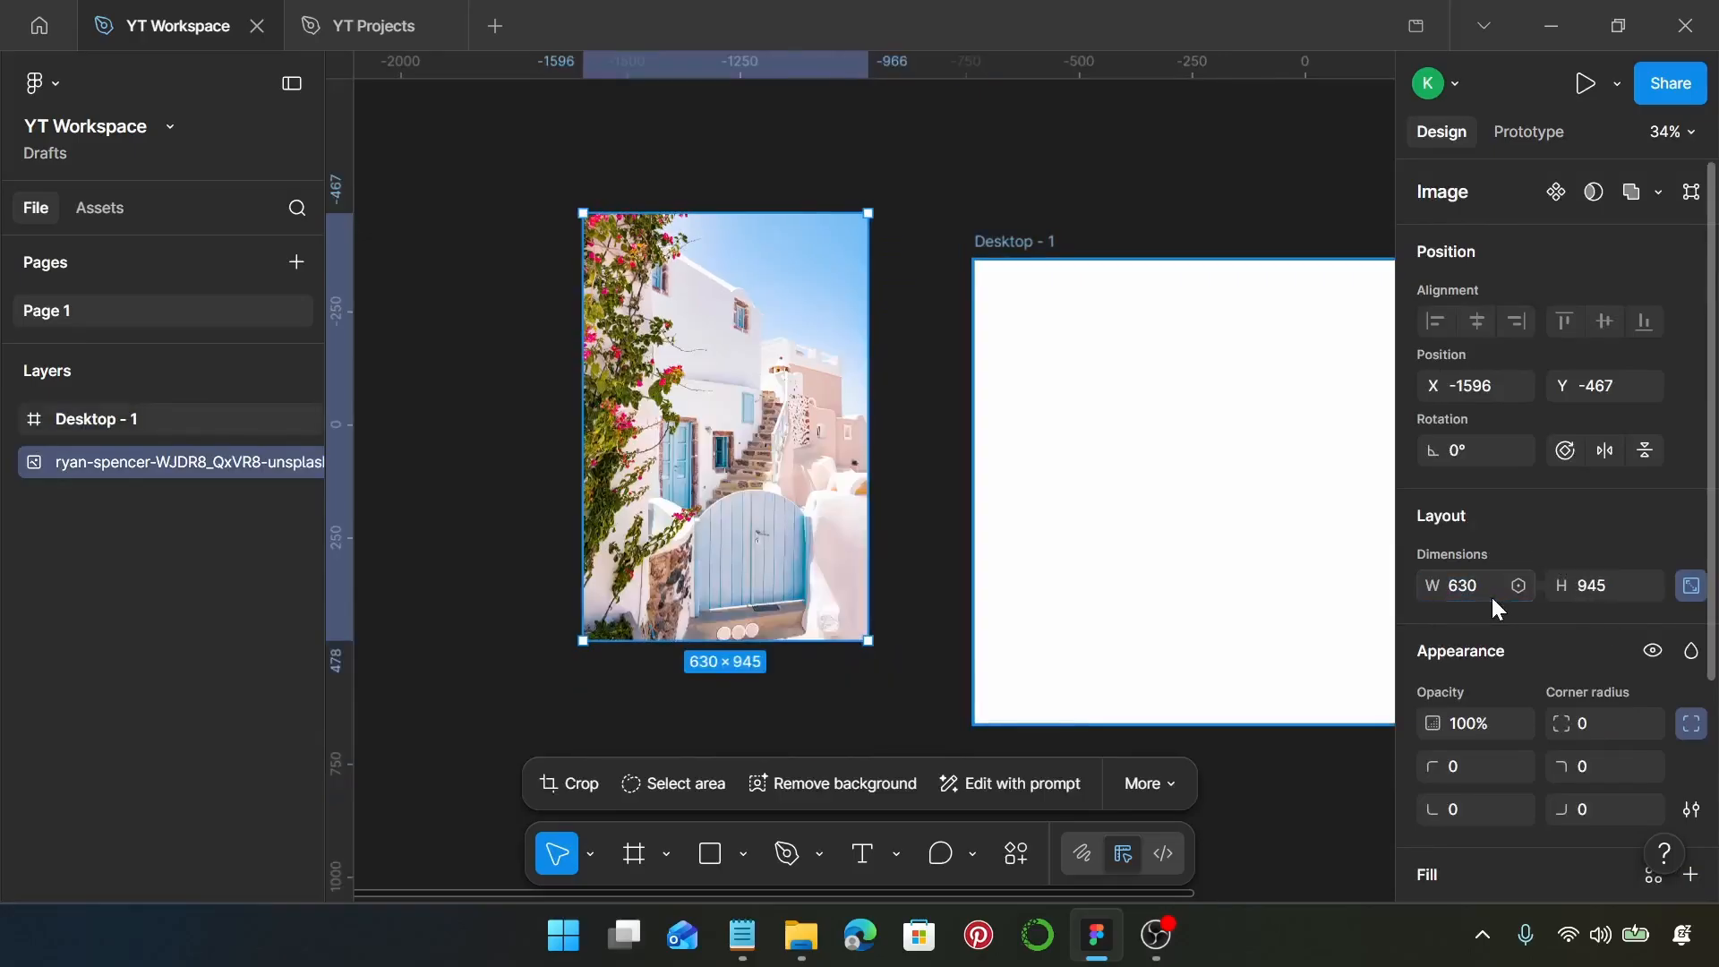
Crop the photo from its lower edge to 630×855, shifting the picture up inside the crop to keep the doorstep
double_click(694, 560)
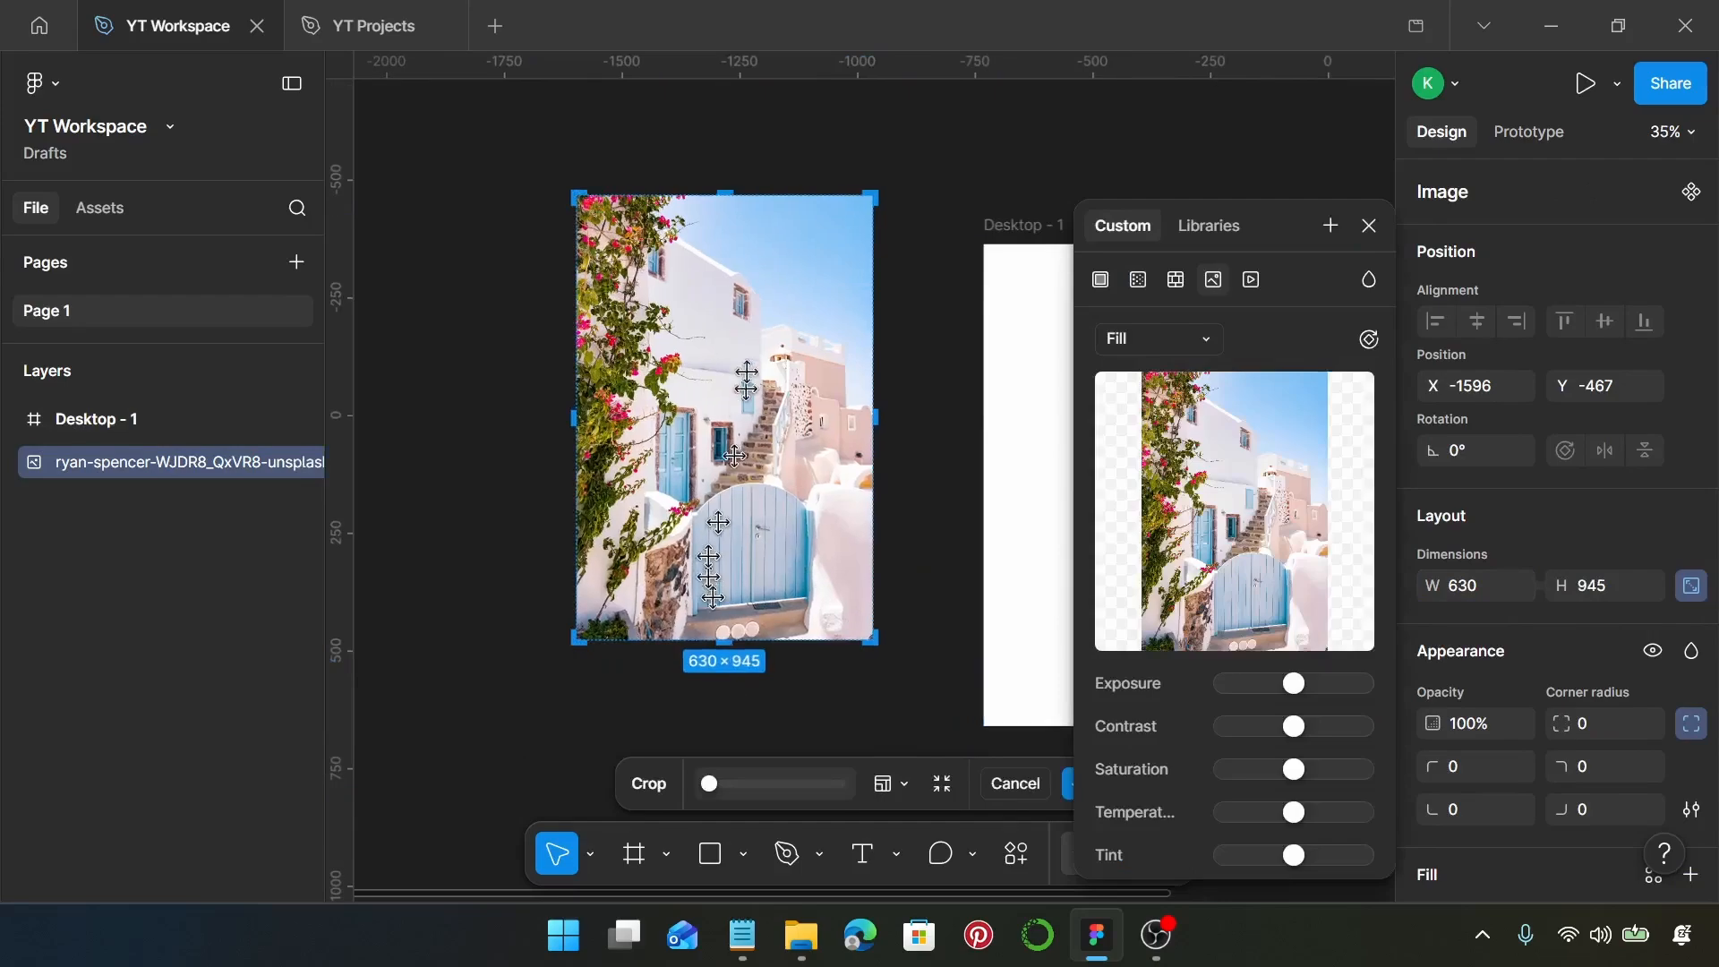
scroll(708, 618, up, 3)
drag(723, 597, 740, 549)
scroll(719, 505, up, 7)
scroll(741, 548, down, 7)
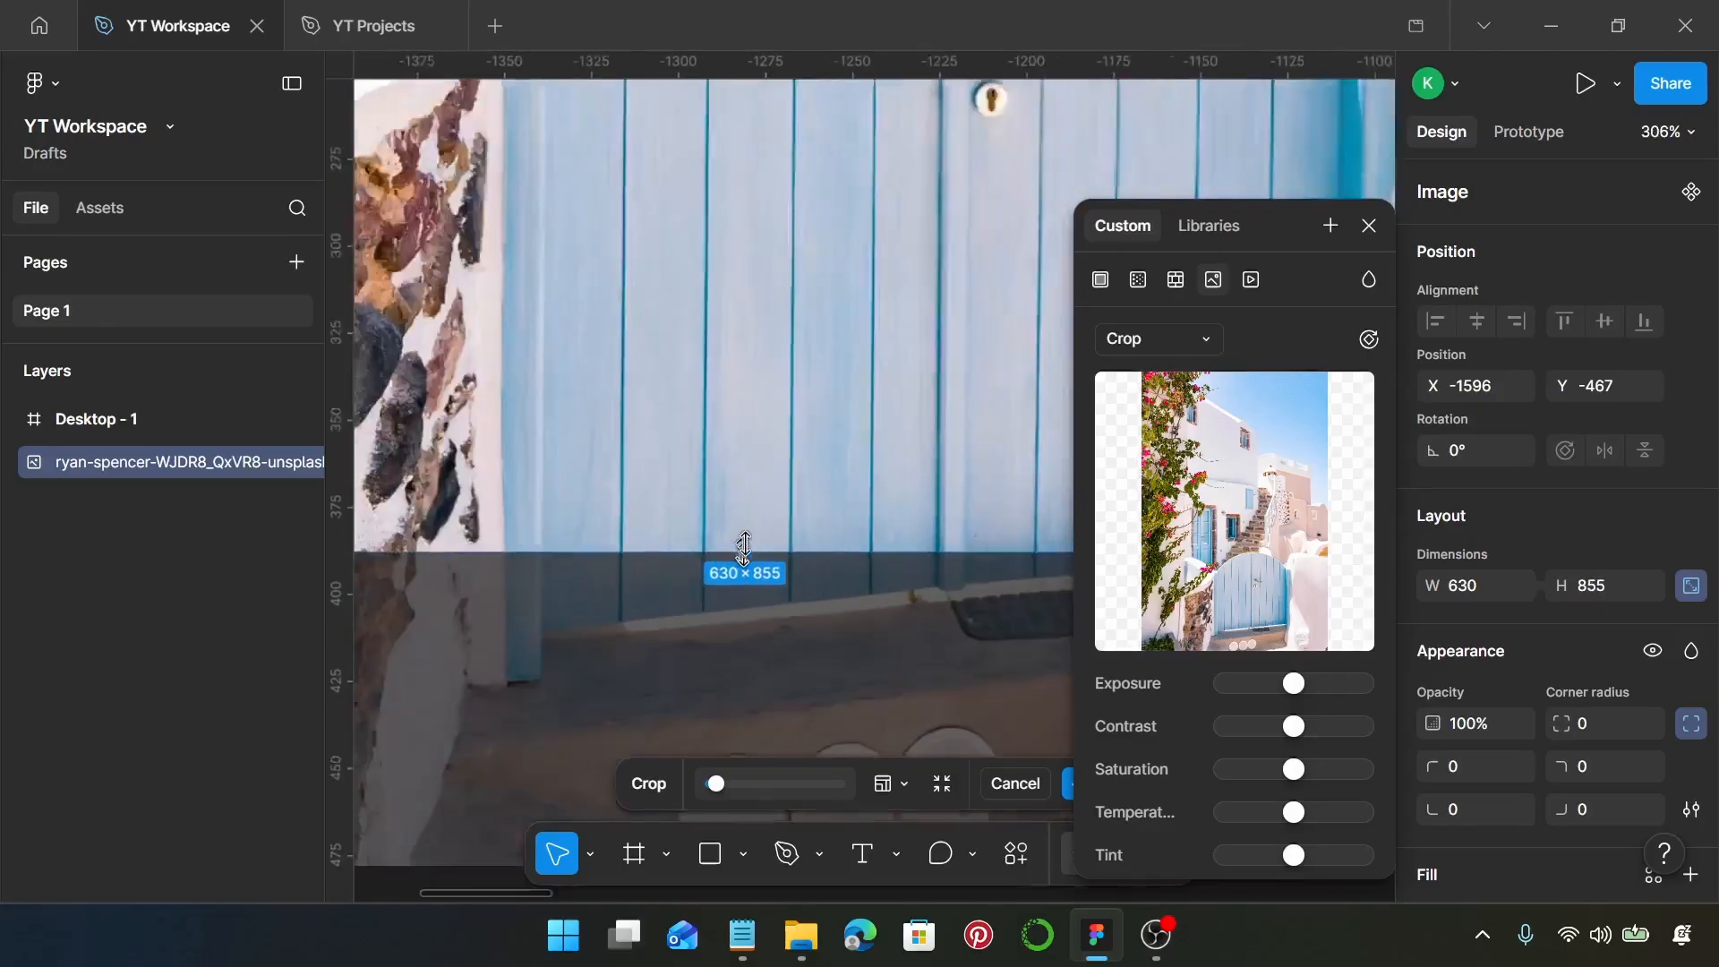
drag(811, 490, 828, 374)
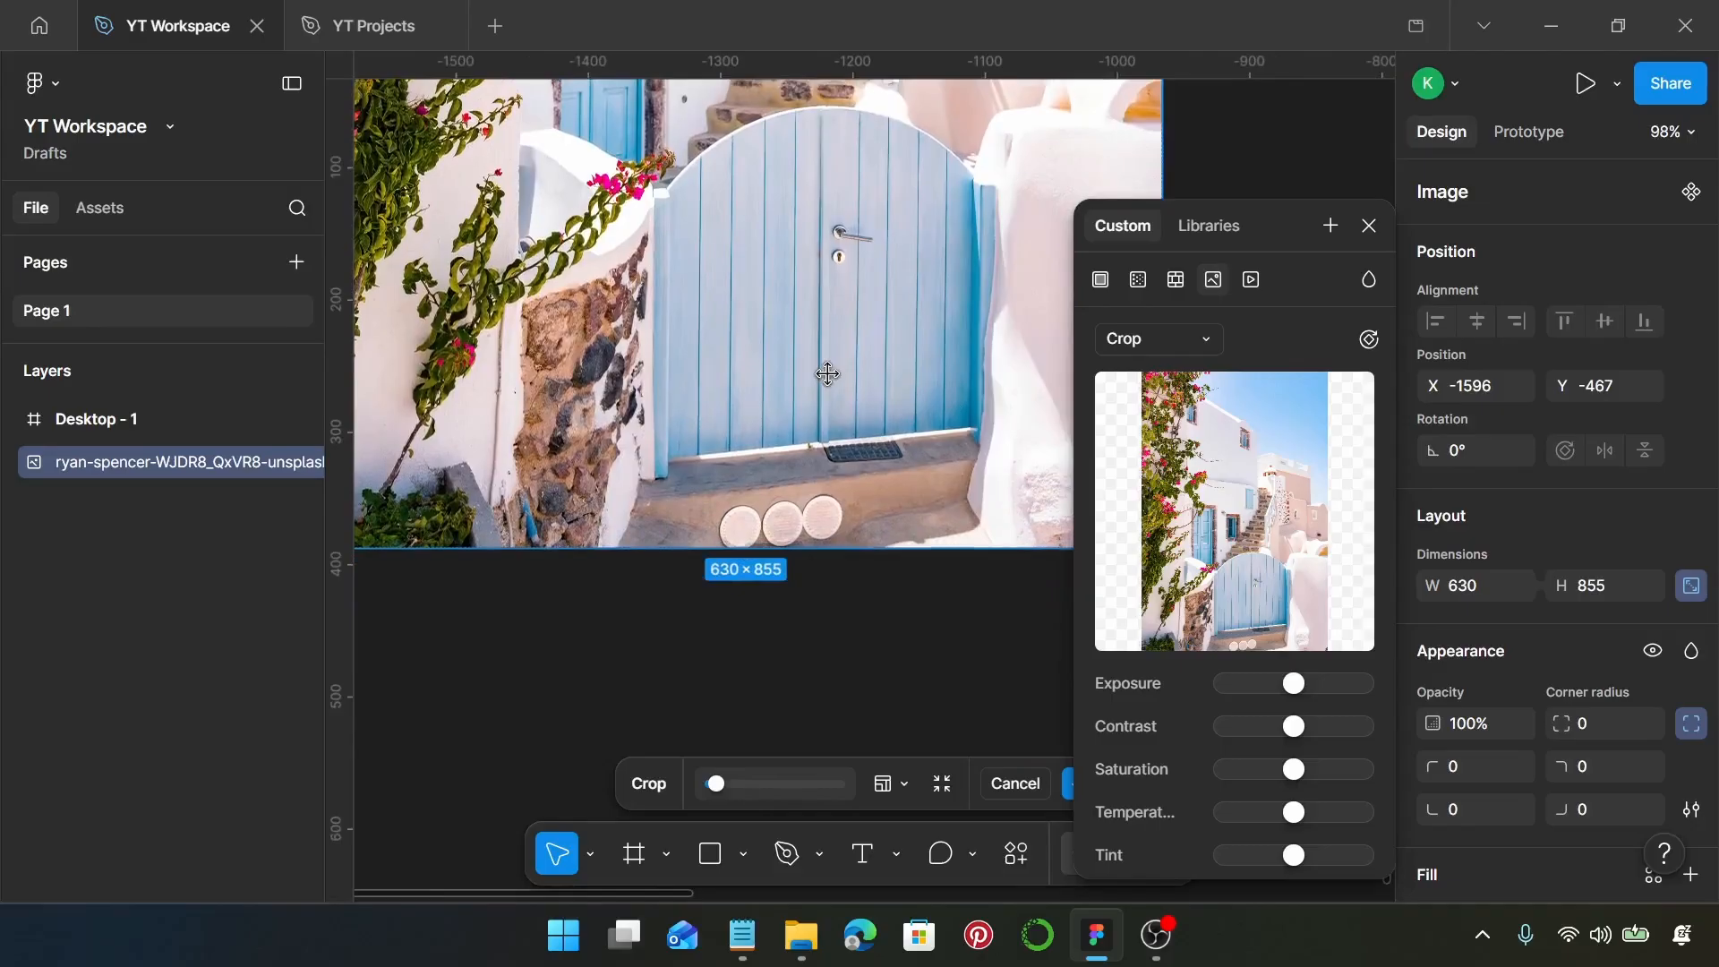
scroll(827, 373, down, 4)
key(Return)
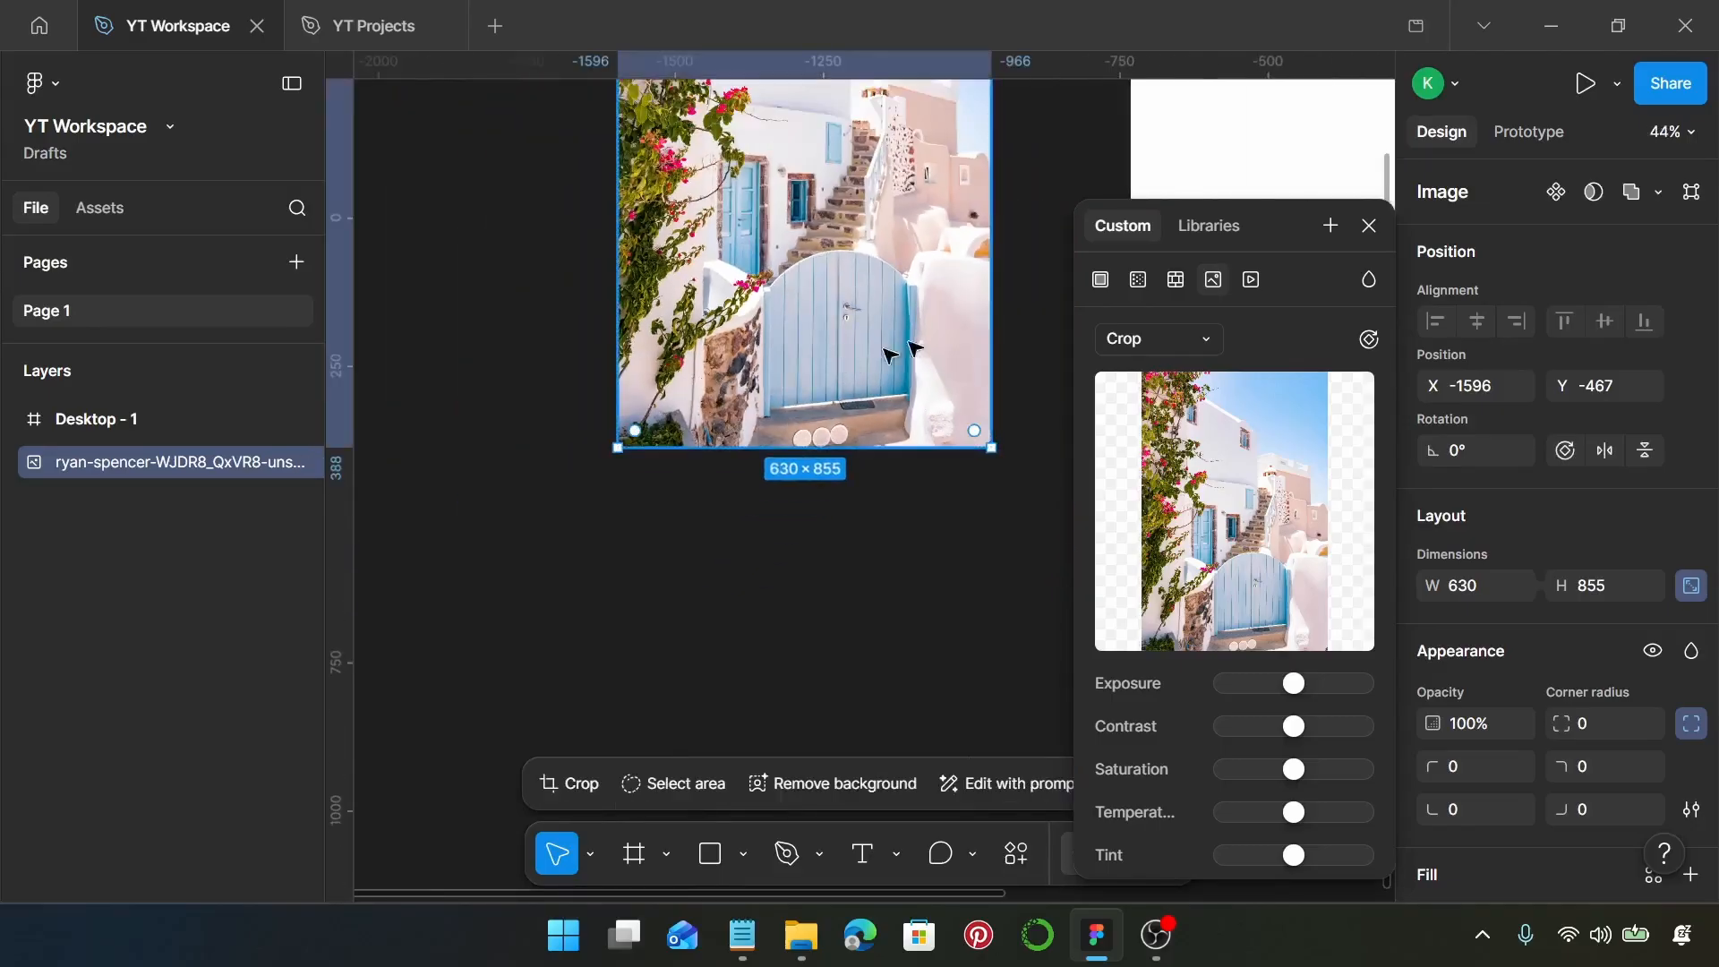
click(1371, 225)
Move the cropped photo into the Desktop - 1 frame against its left edge, at X 0 and Y 84
scroll(1086, 385, down, 2)
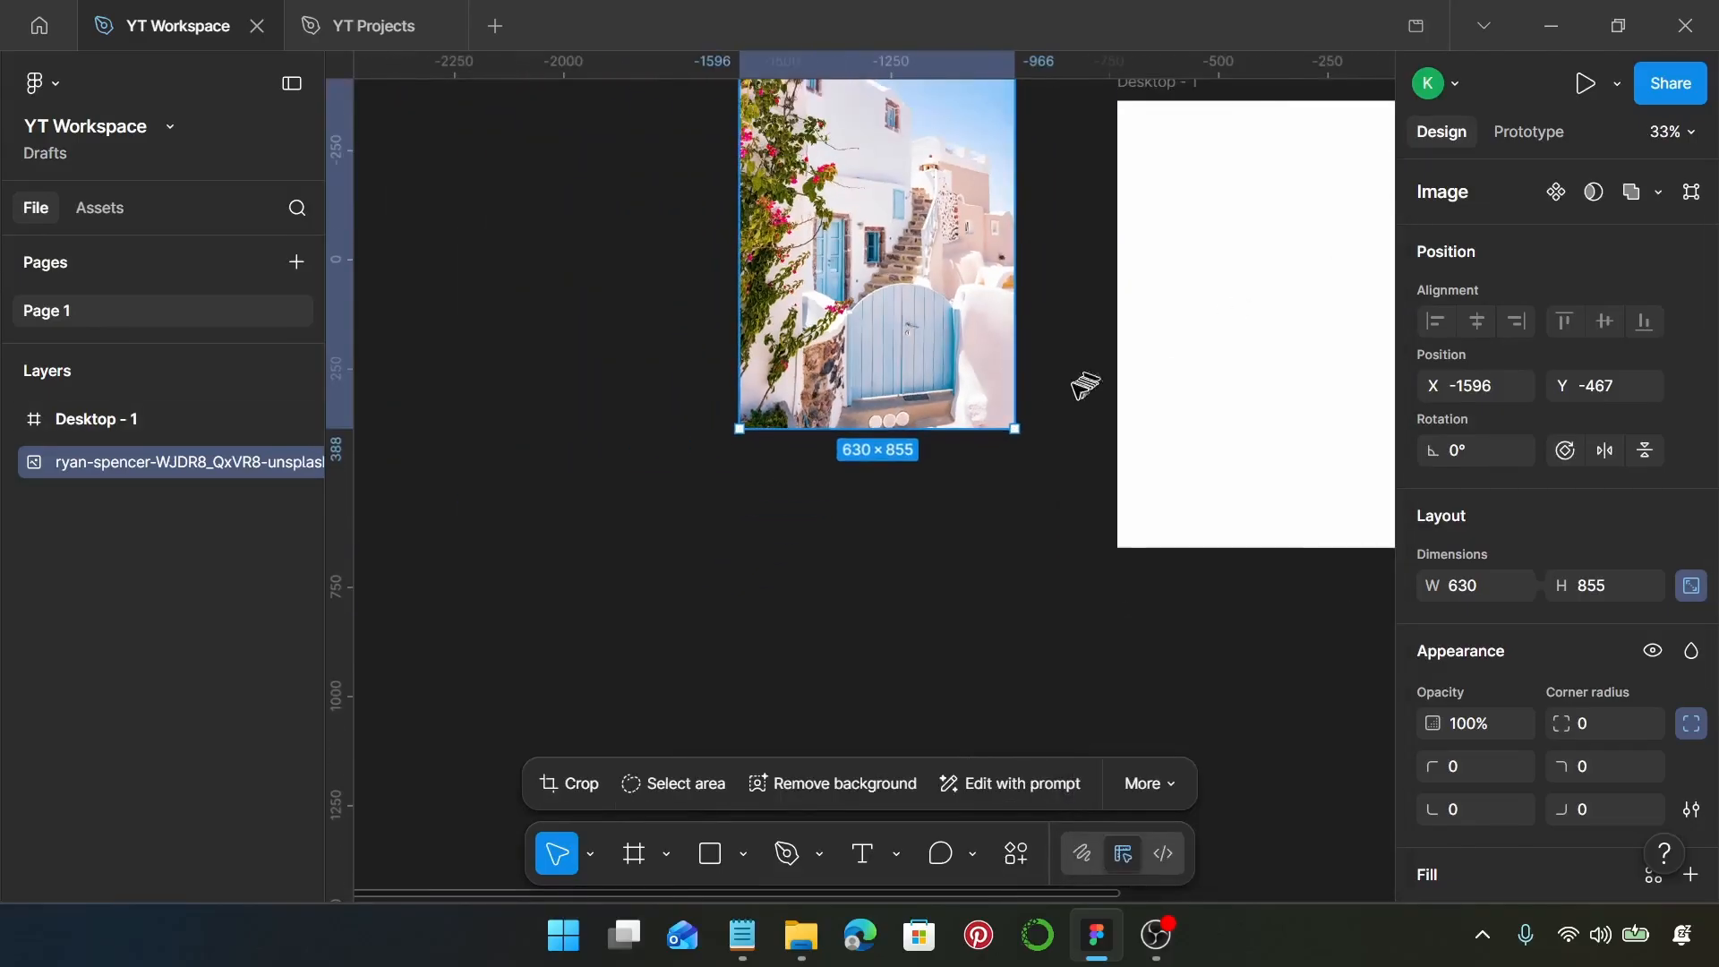
scroll(1001, 414, right, 3)
scroll(1001, 415, down, 2)
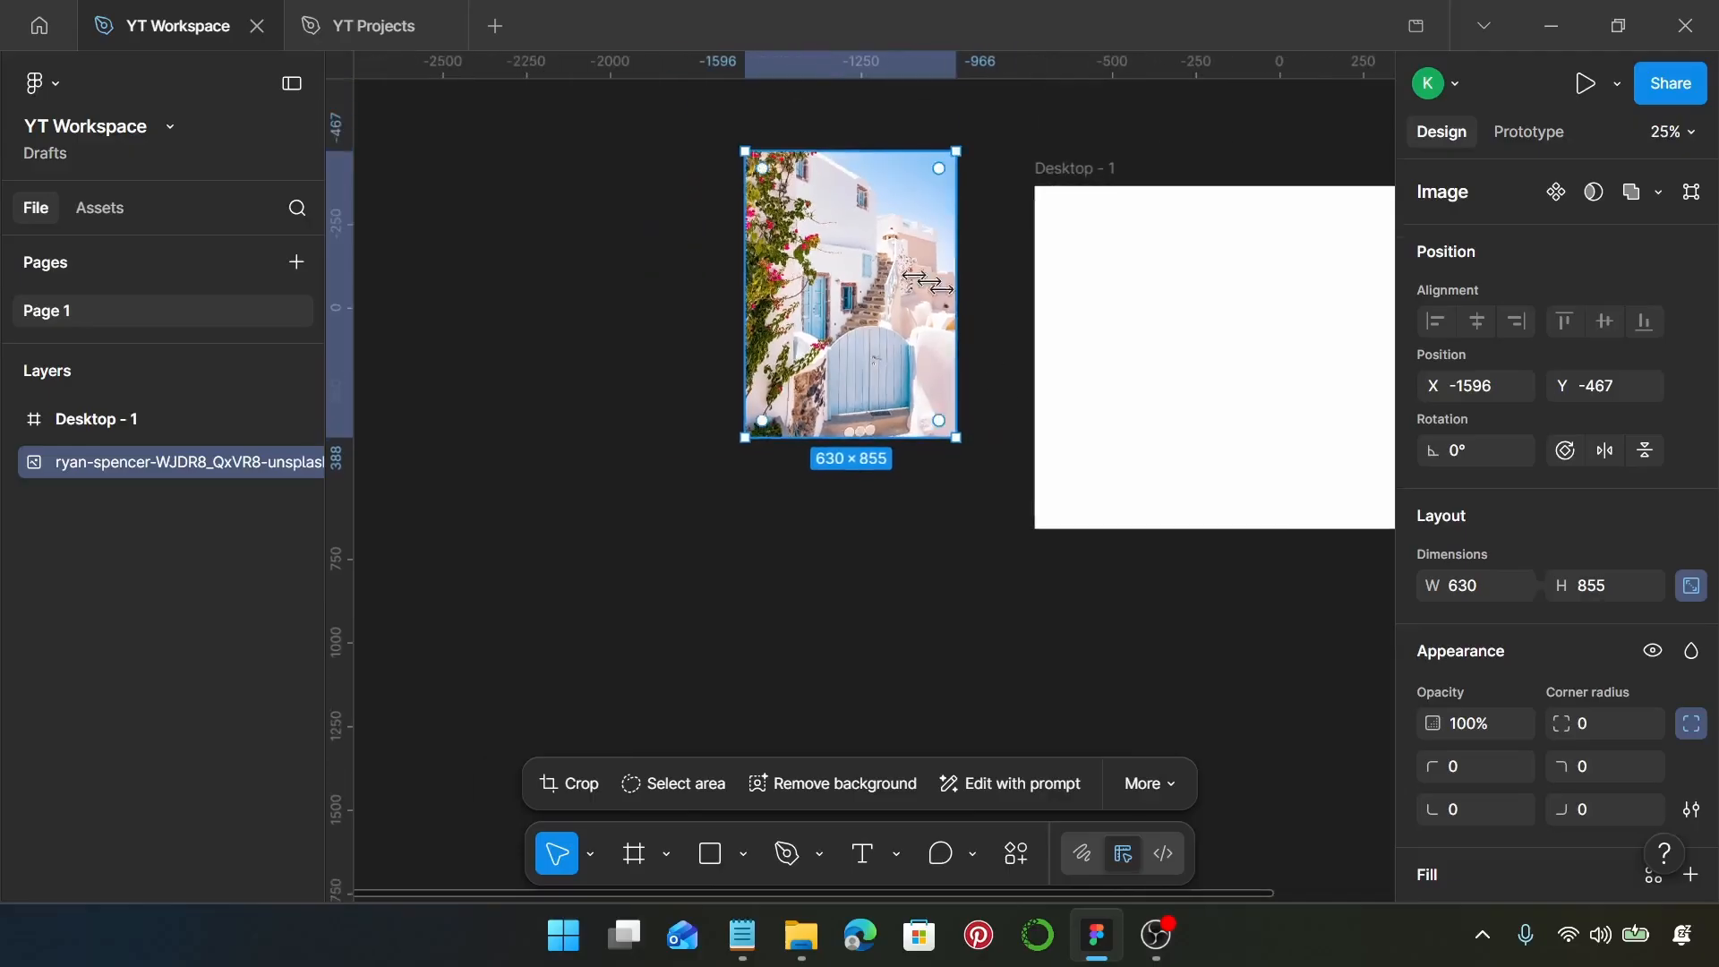
drag(915, 277, 1143, 334)
scroll(1137, 340, up, 5)
scroll(1130, 350, down, 3)
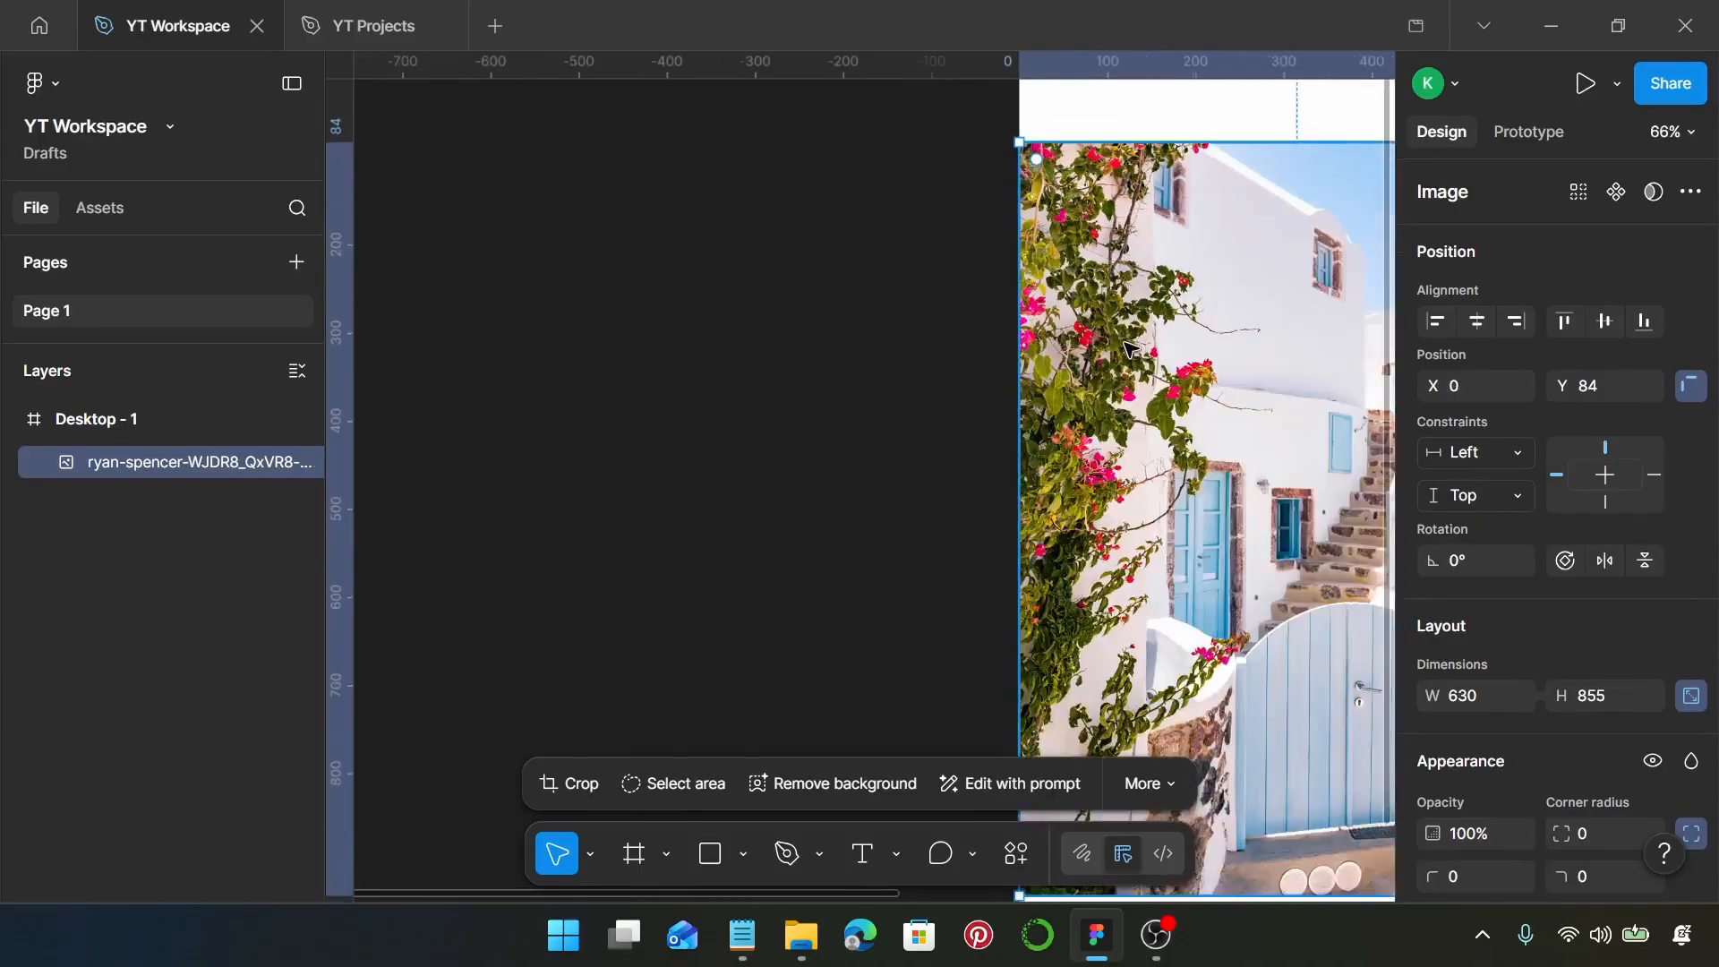
scroll(1130, 349, down, 4)
click(1017, 337)
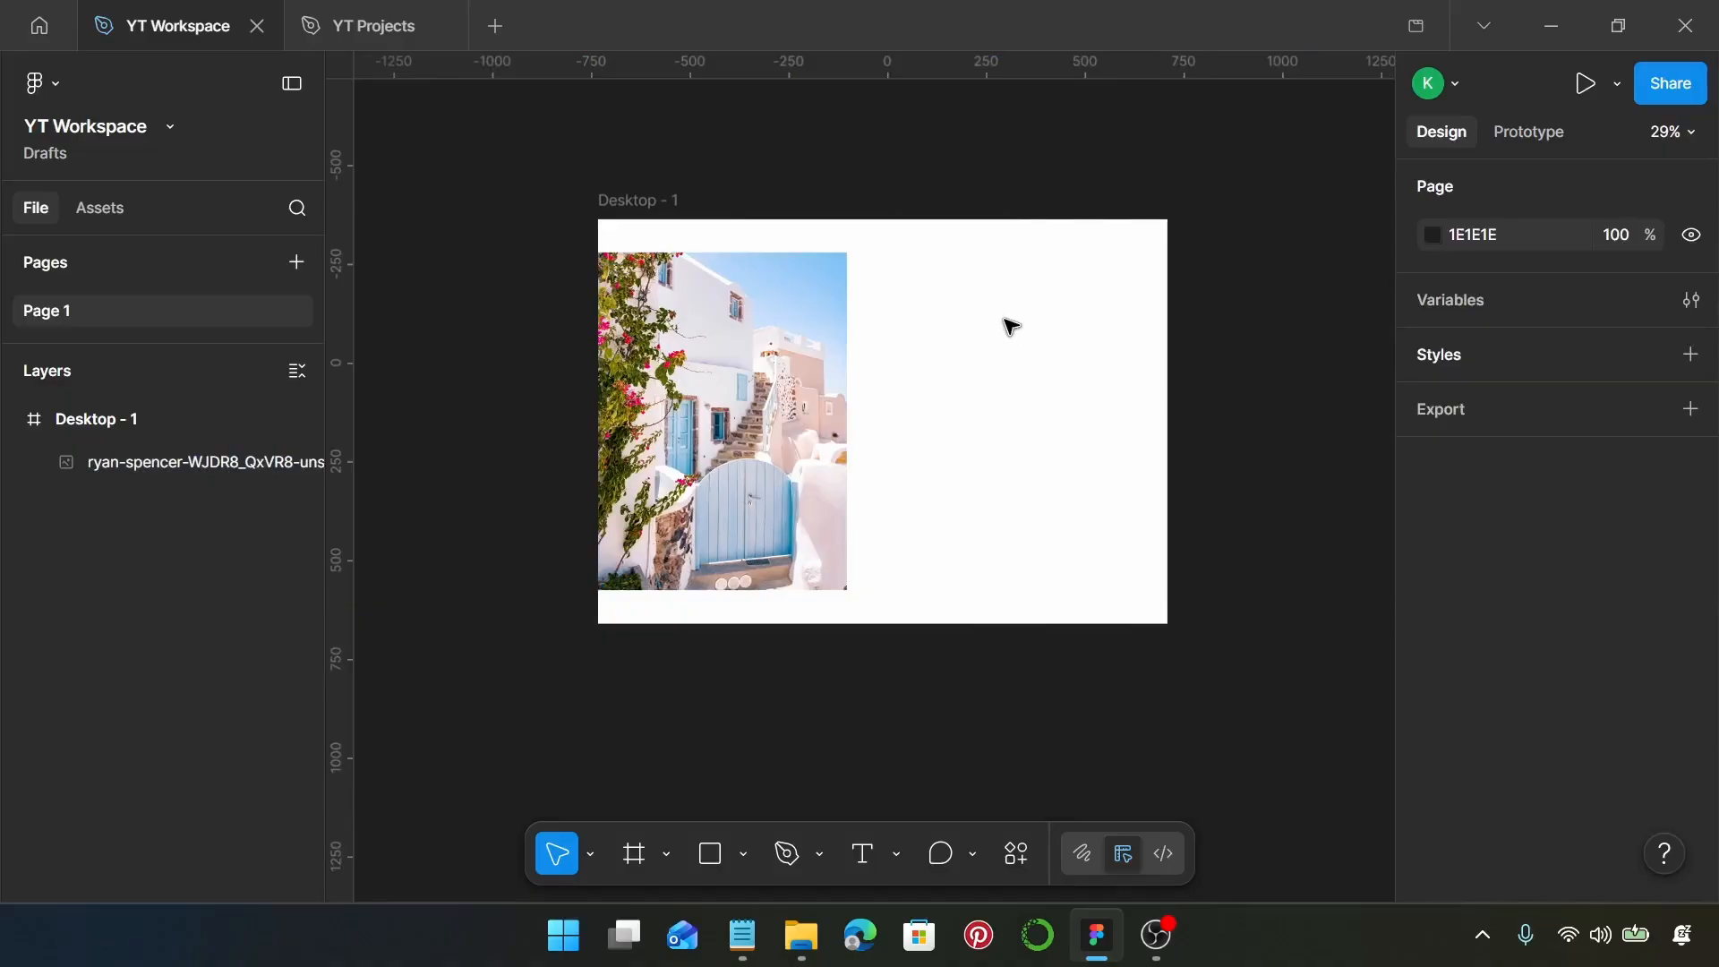
Add a 100×100 rectangle to the frame and snap it to the photo's upper right corner at X 630, Y 84
click(709, 855)
click(921, 309)
scroll(919, 315, up, 4)
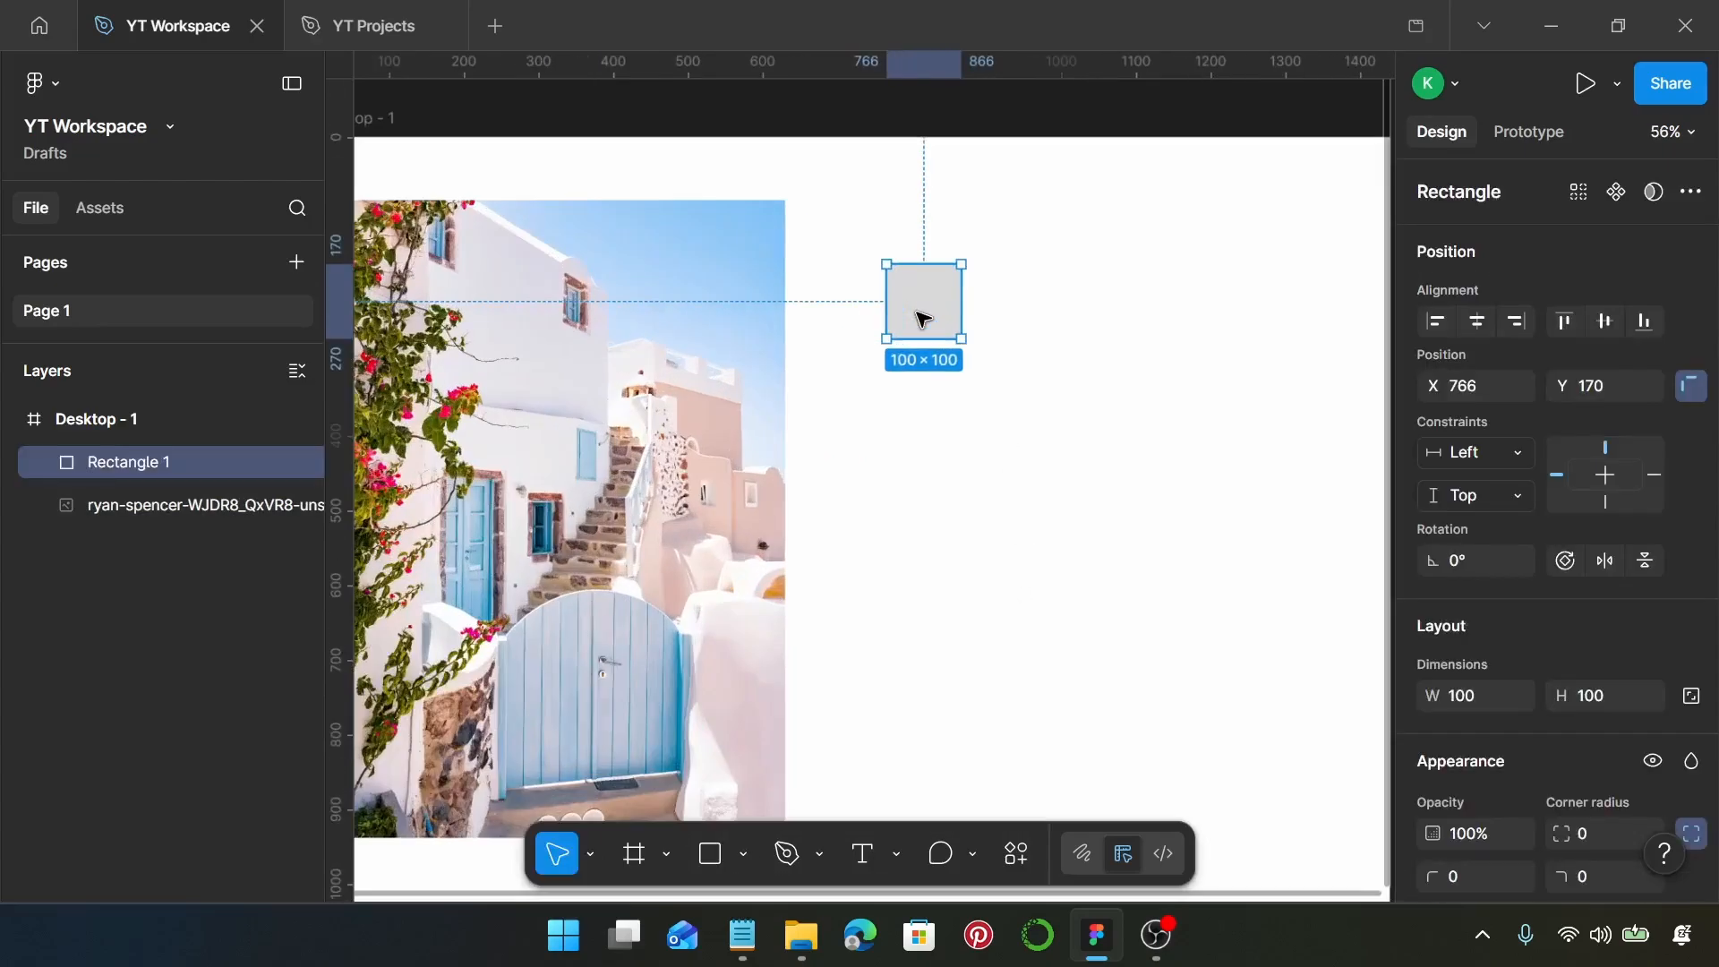
drag(922, 301, 829, 243)
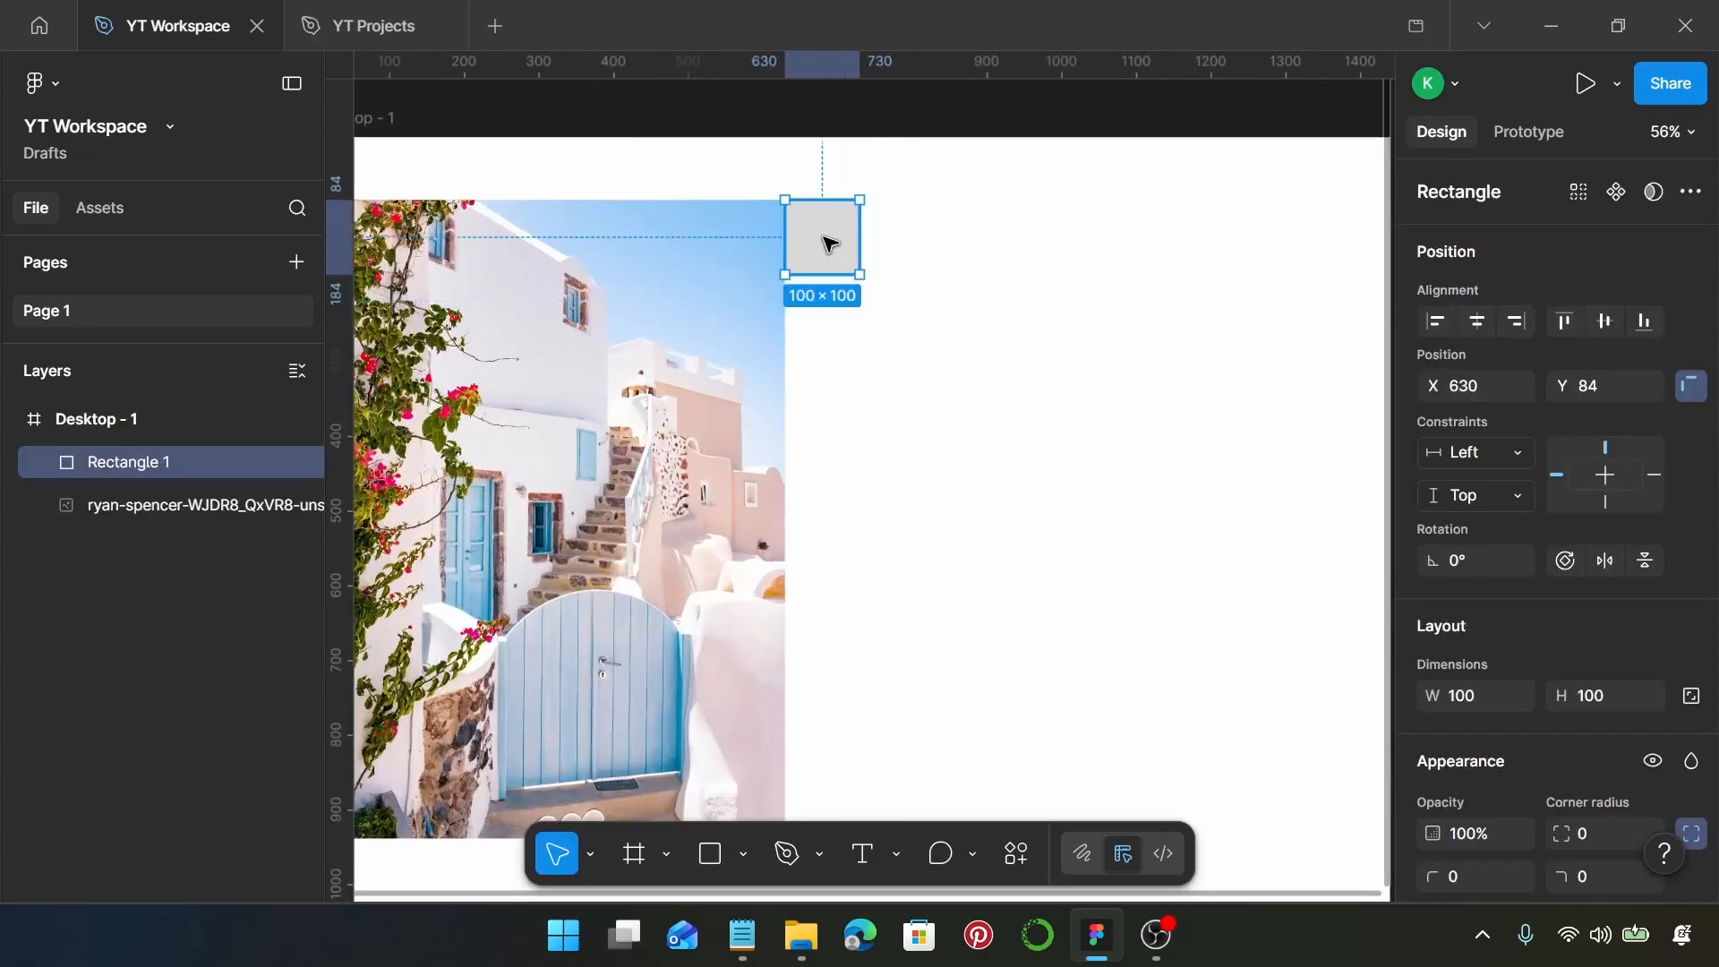
Stretch the rectangle to 810×855 so it matches the photo's height and reaches the frame's right edge
scroll(828, 244, up, 5)
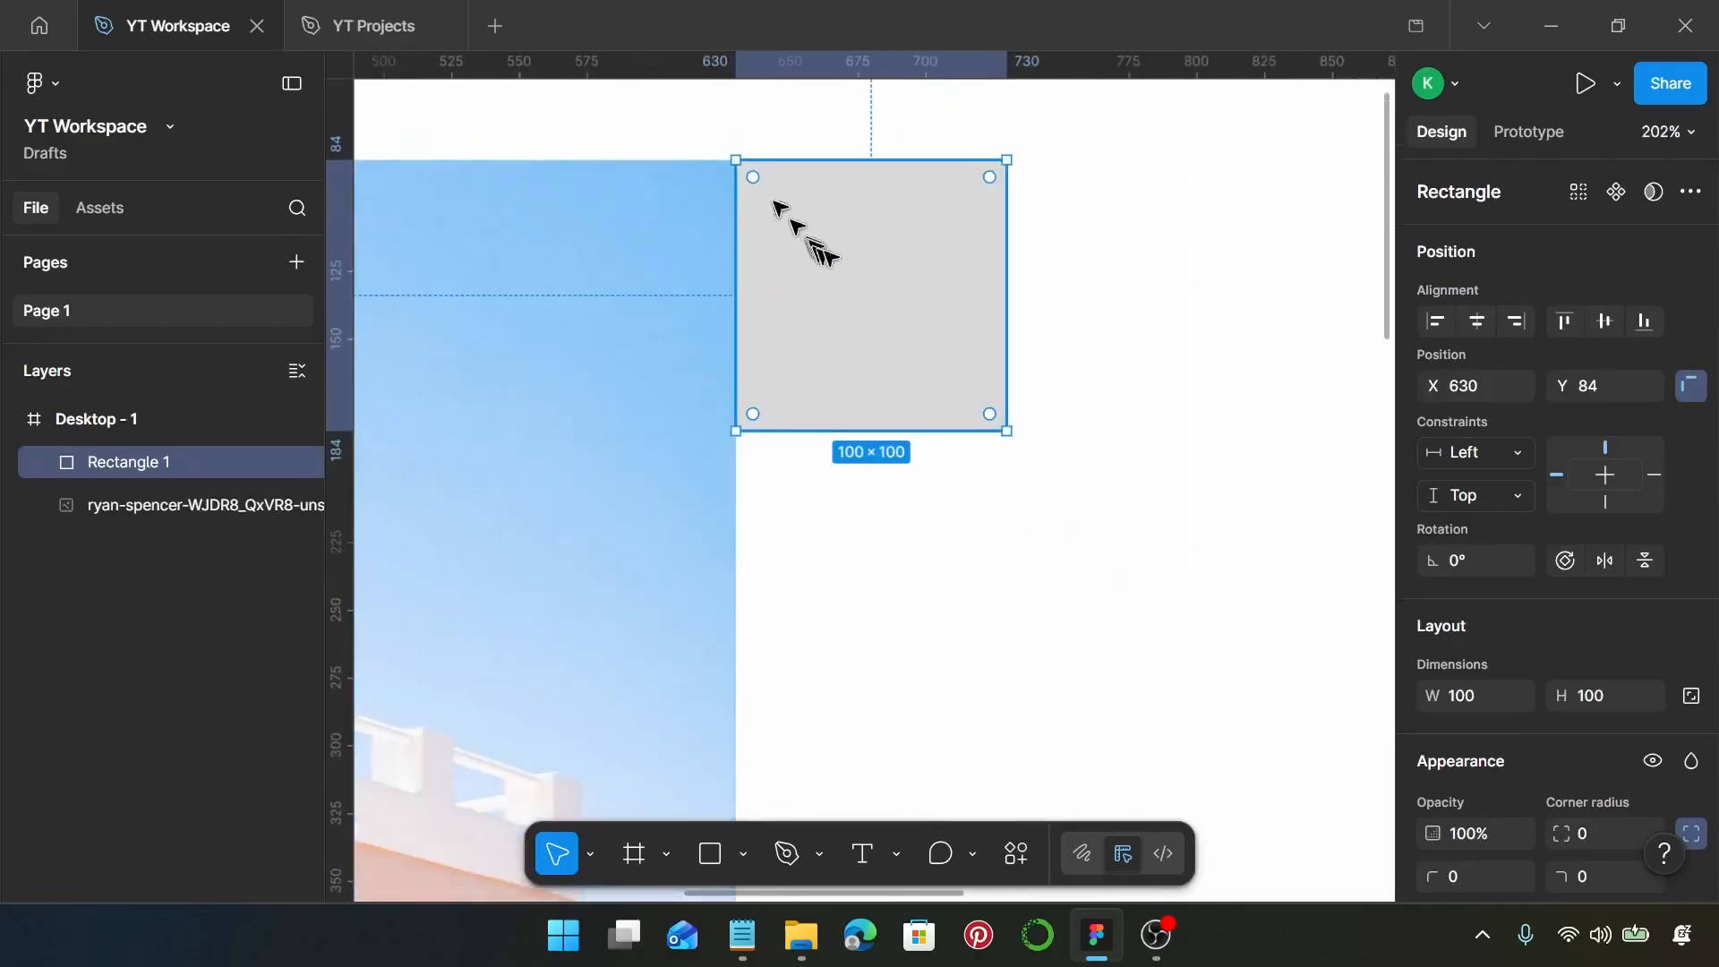
scroll(828, 259, down, 5)
drag(874, 285, 877, 714)
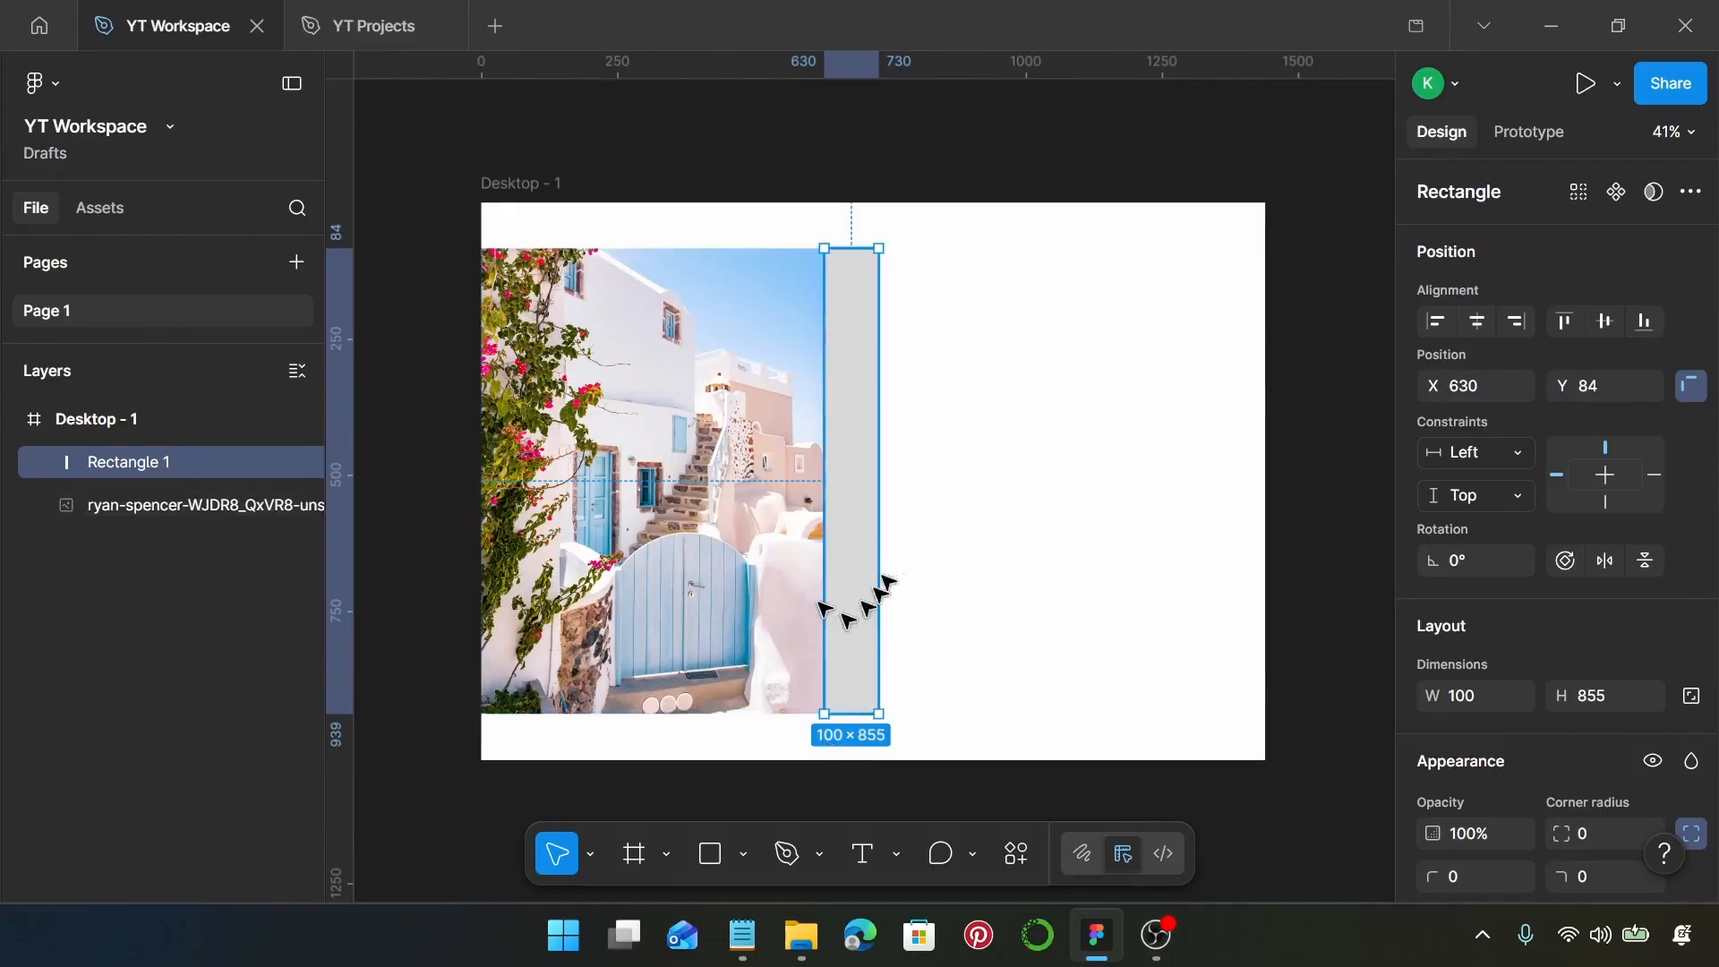
drag(881, 469, 1258, 461)
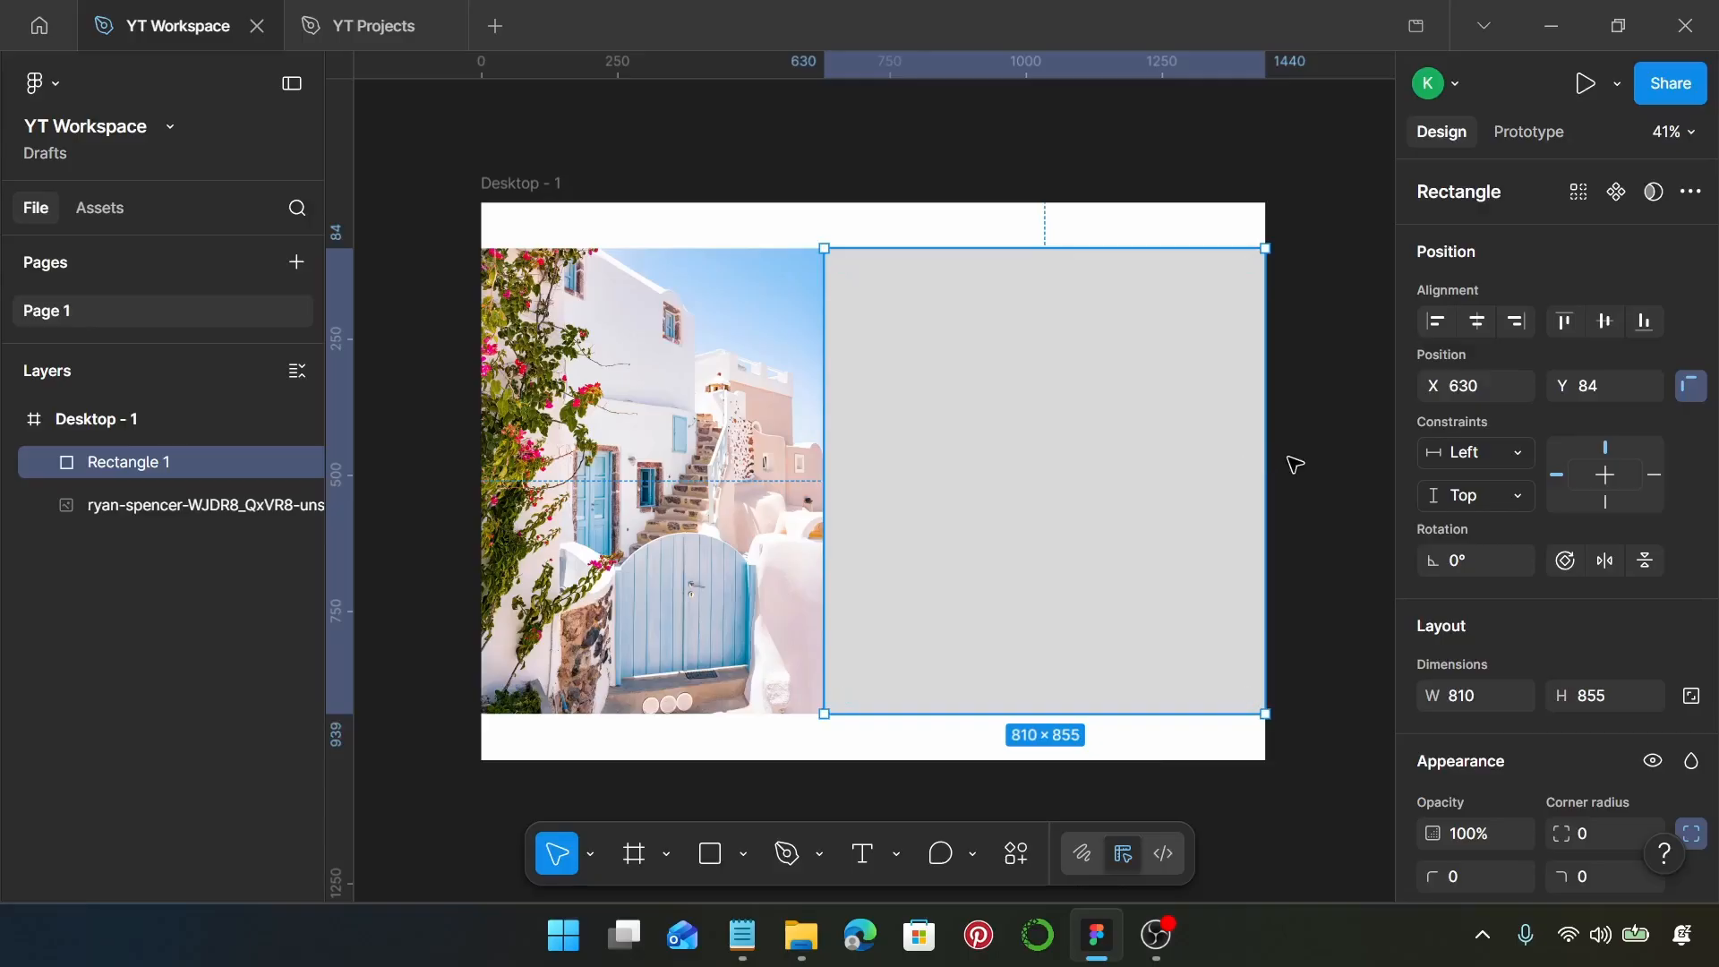
Change the rectangle's fill to a linear gradient and add two extra stops at 50% and 75%
scroll(1539, 642, down, 5)
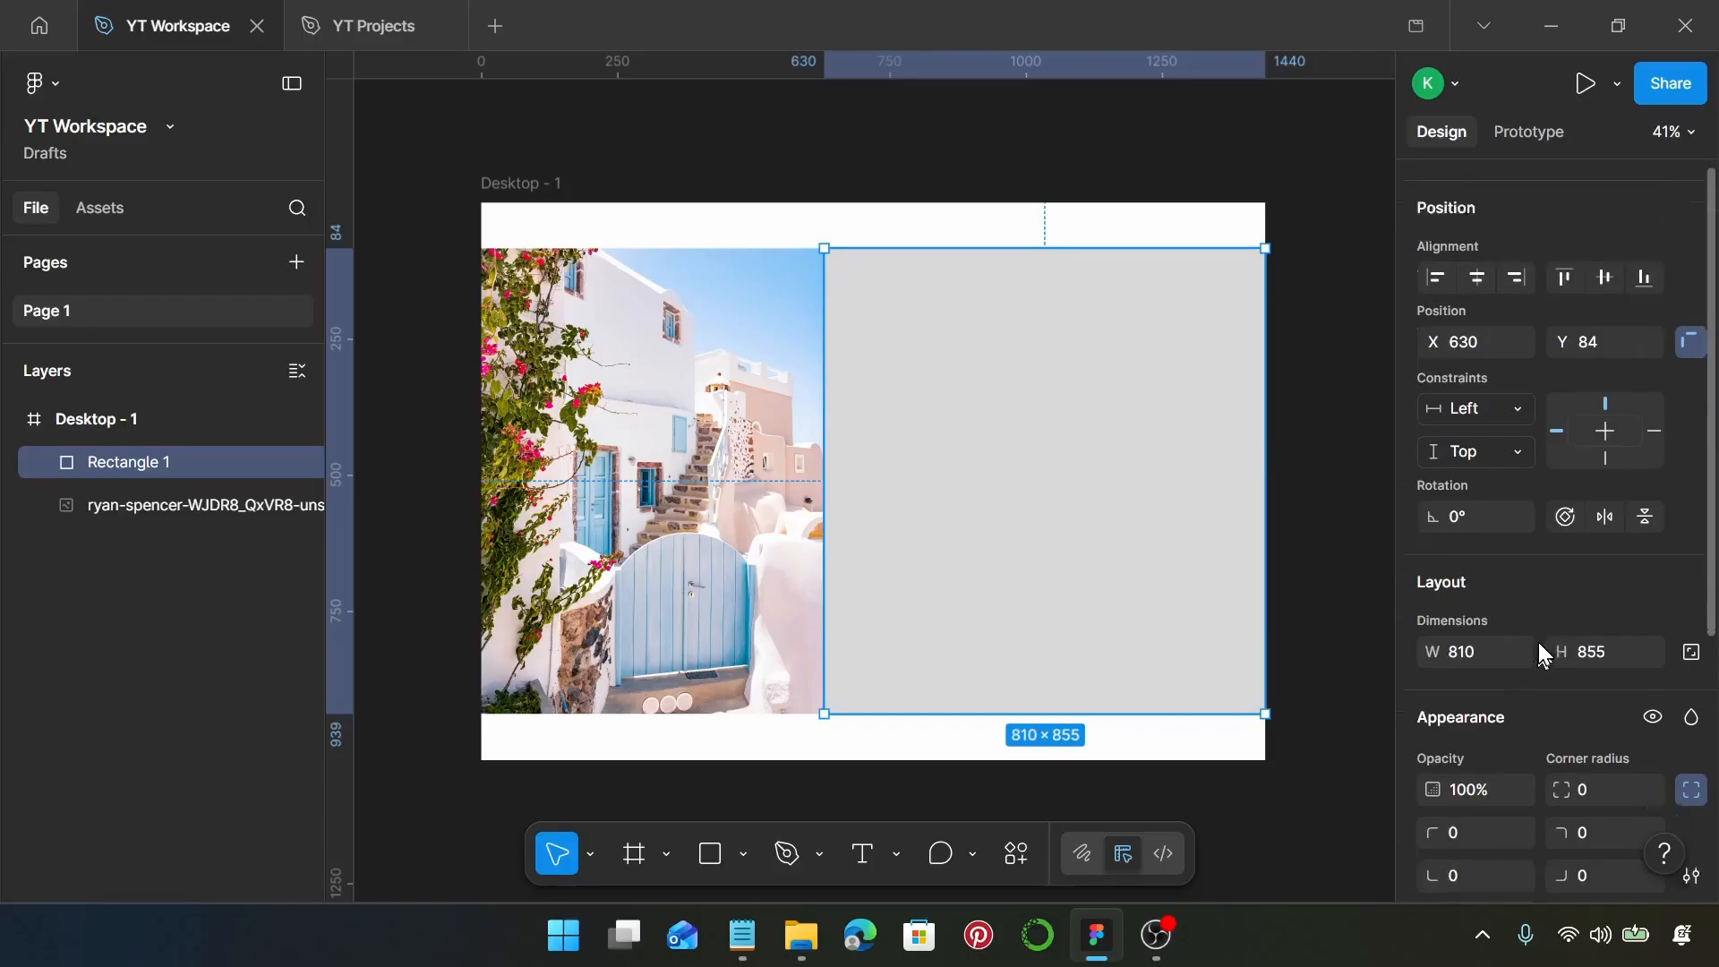
click(1432, 632)
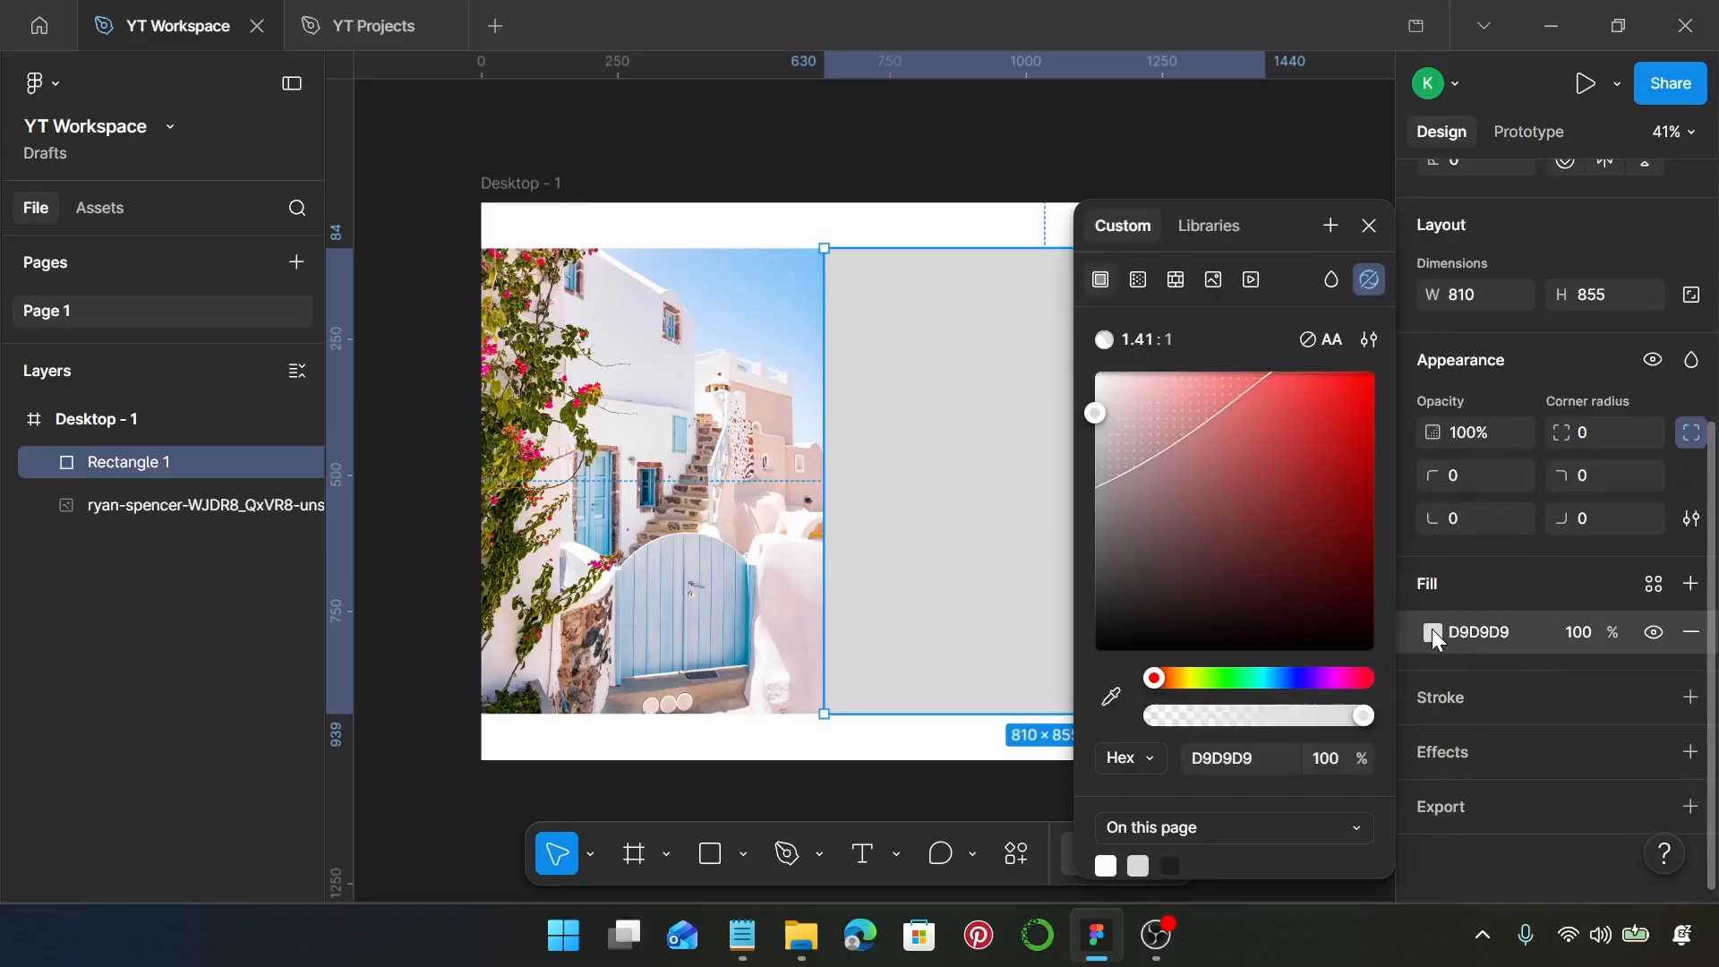
click(1138, 280)
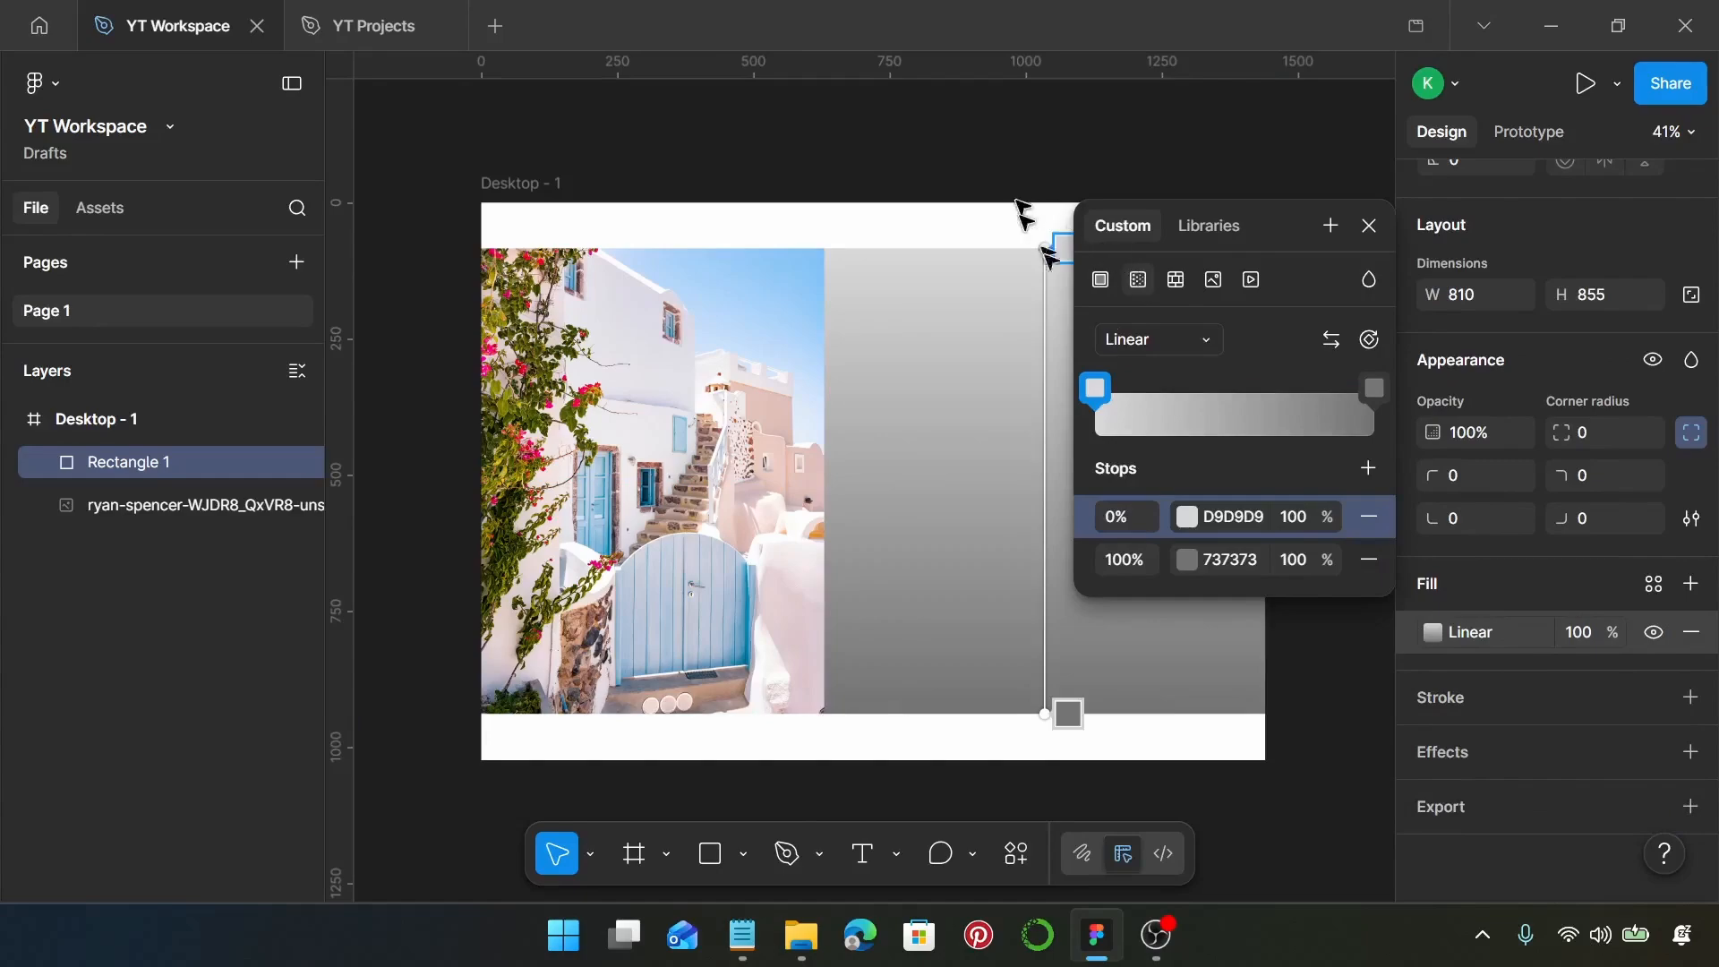
click(1364, 470)
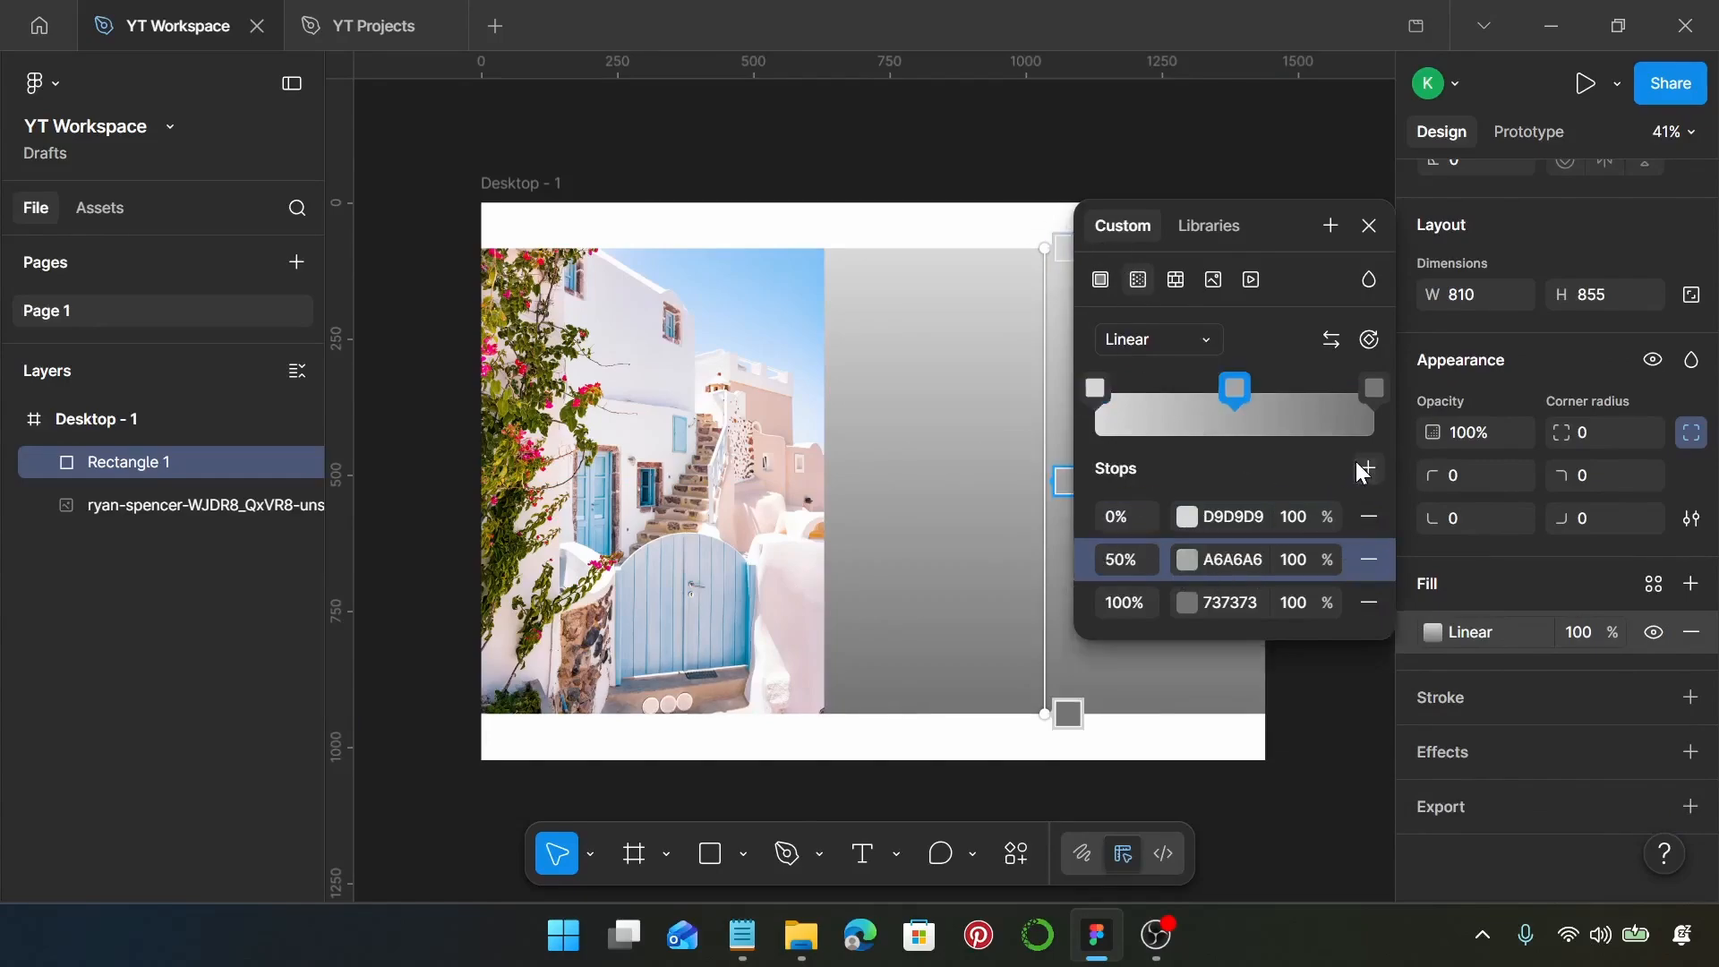
click(1371, 470)
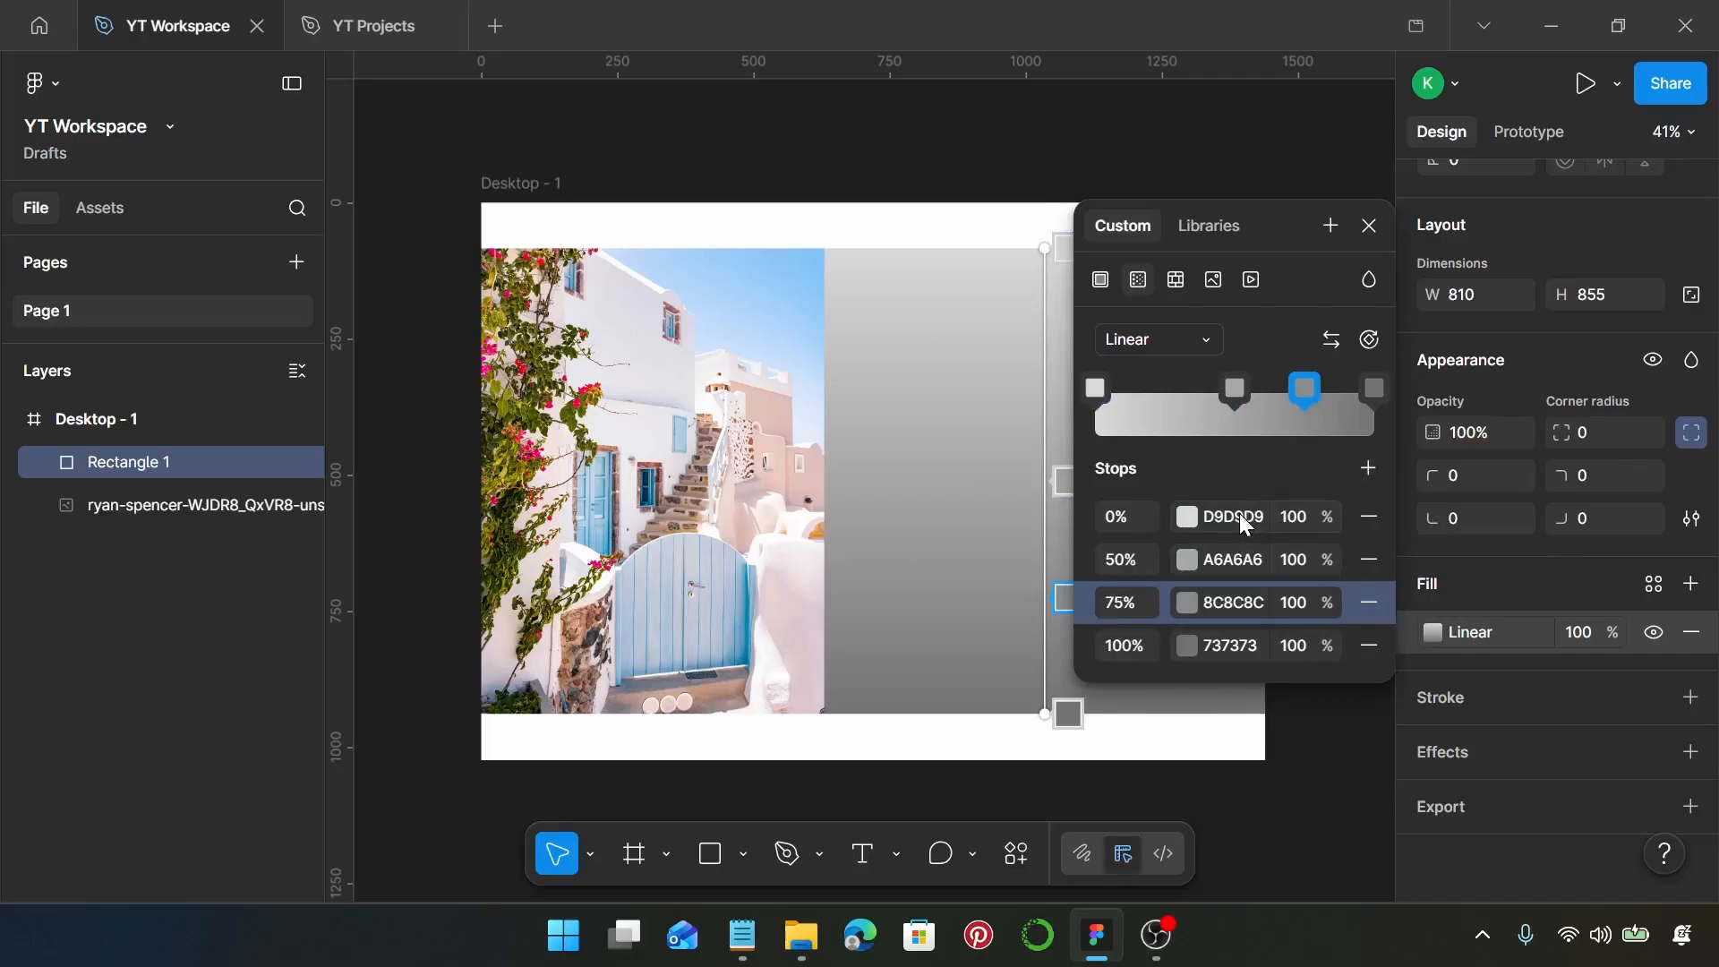
Set the position of the second gradient stop to 25%
click(1127, 561)
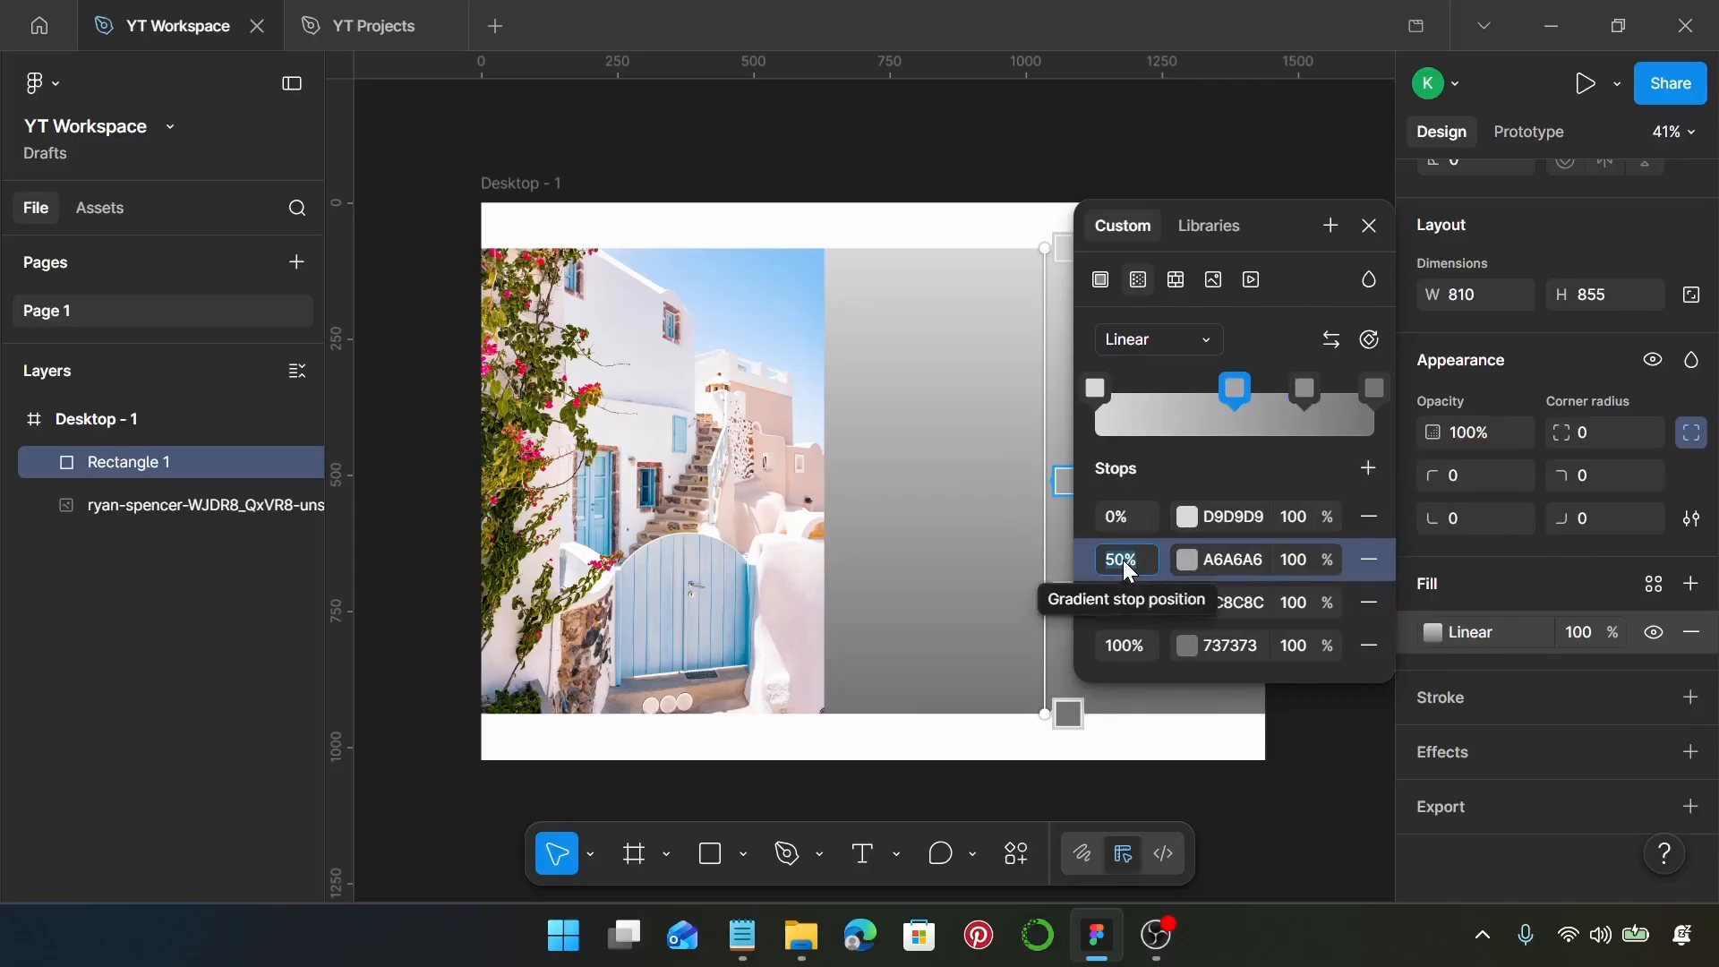
text(25)
key(Return)
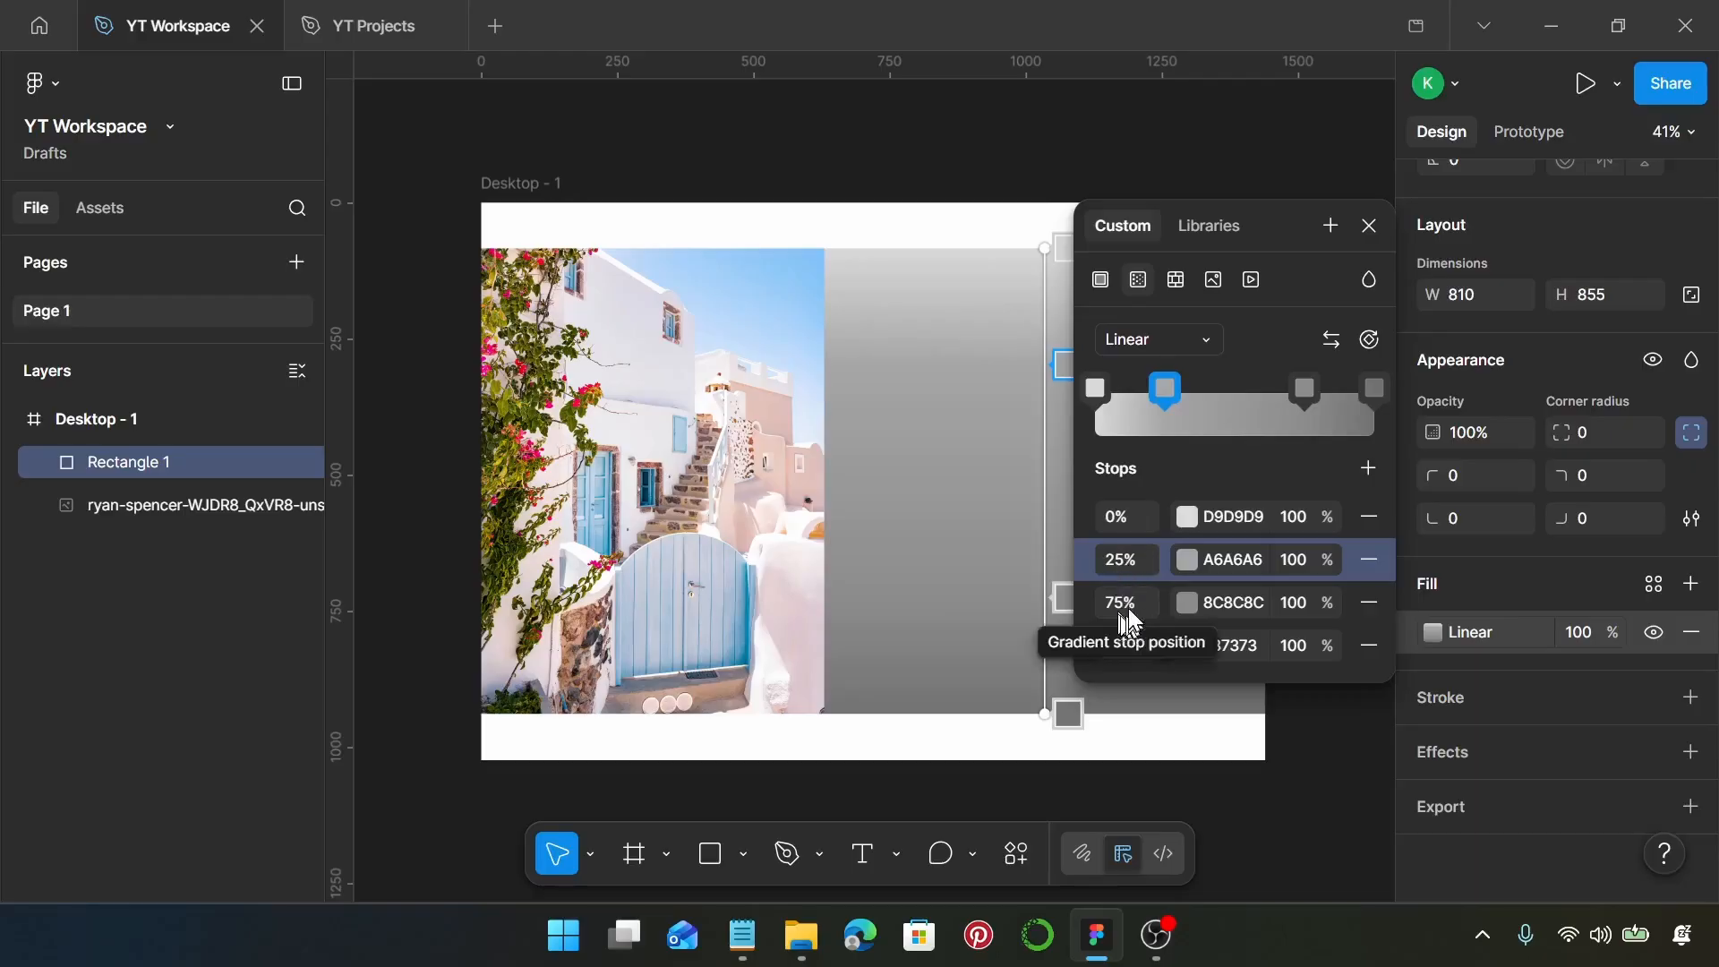
Set the colour of the 0% gradient stop to D0D4F9
click(1251, 518)
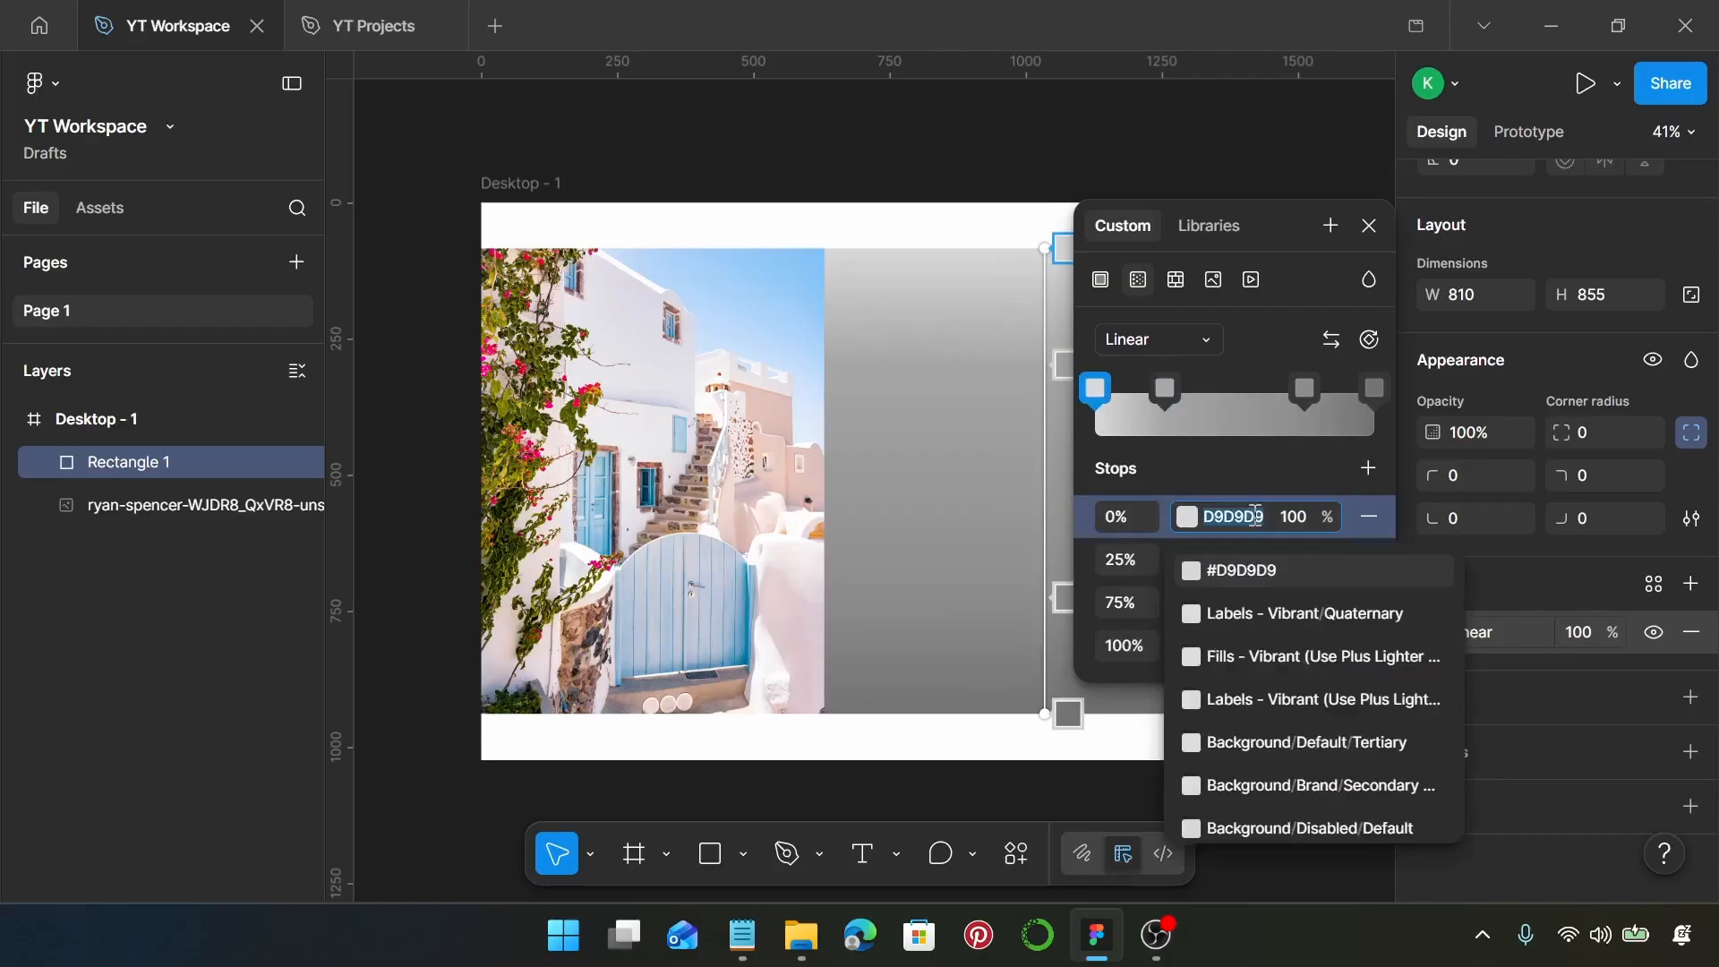
text(d0)
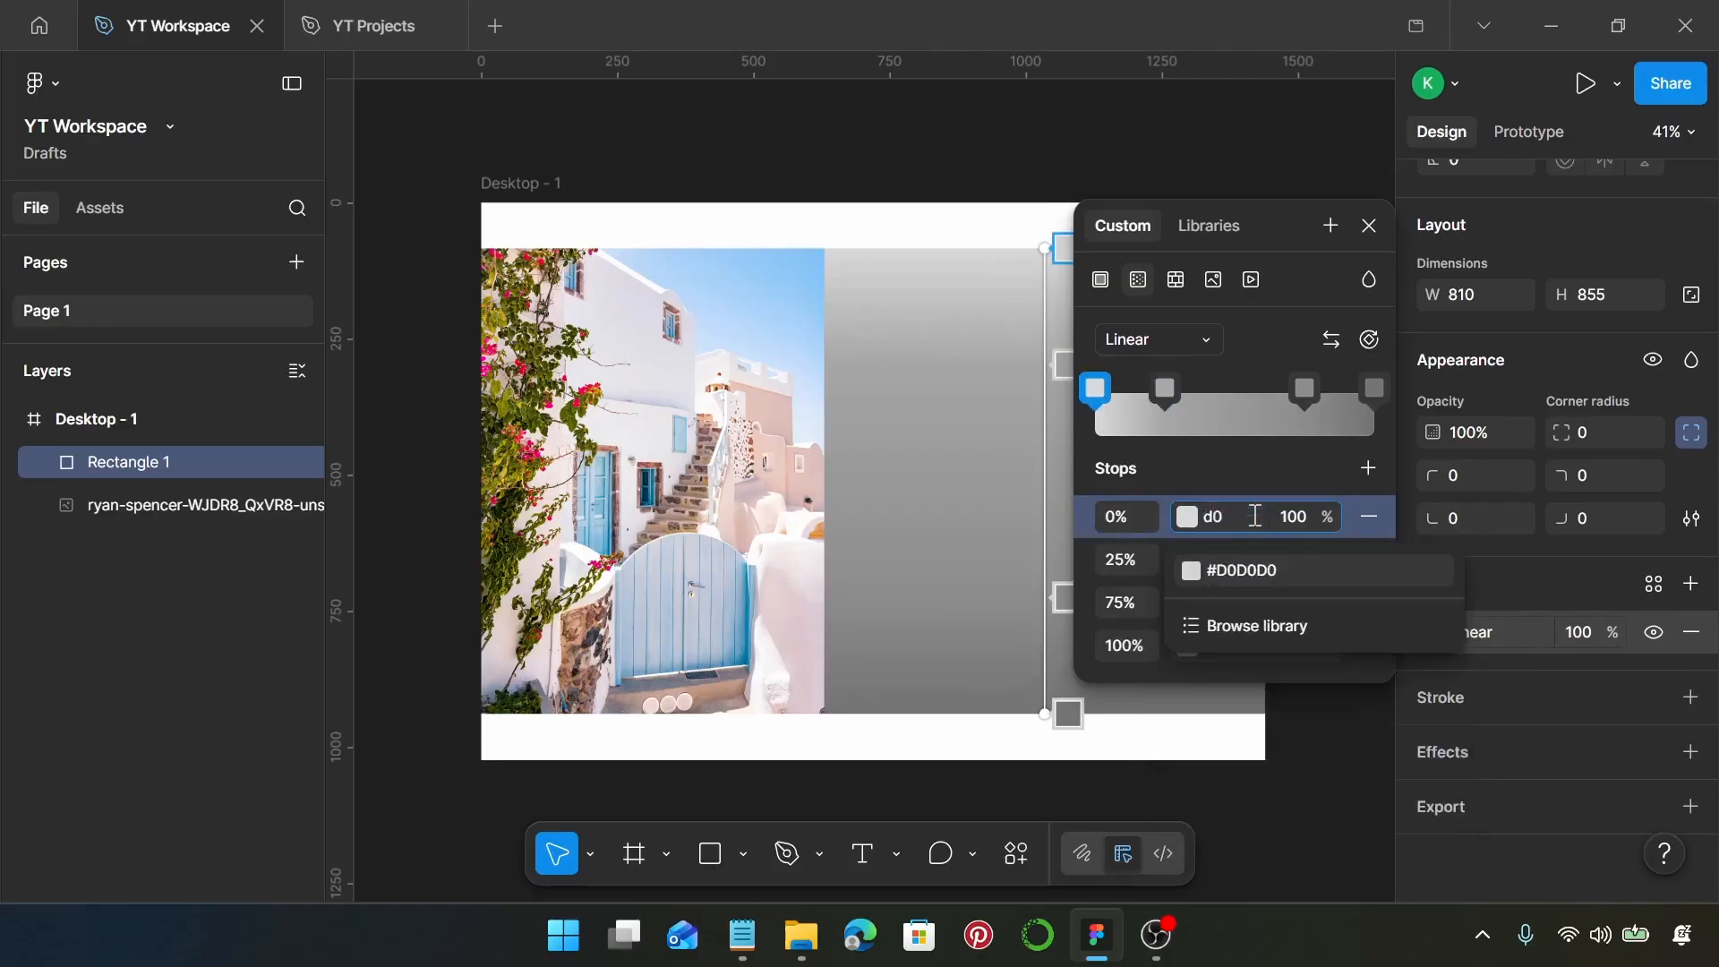
text(d4f9)
key(Return)
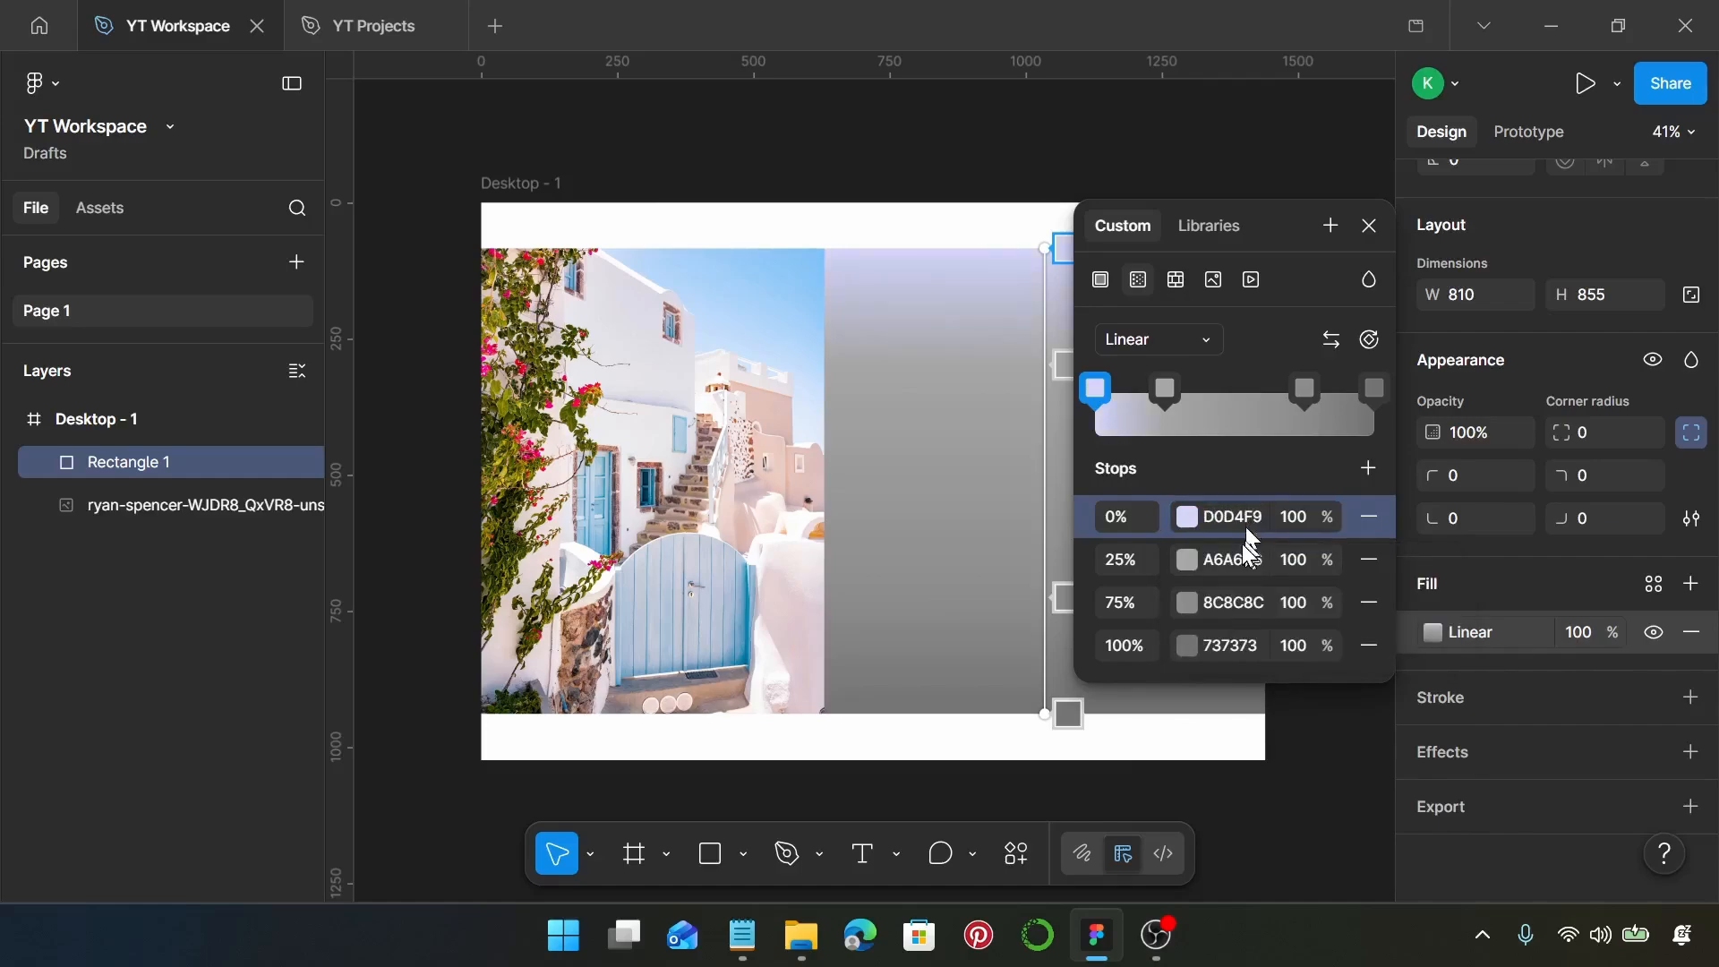
Set the colour of the 25% gradient stop to FED5DB
click(1248, 559)
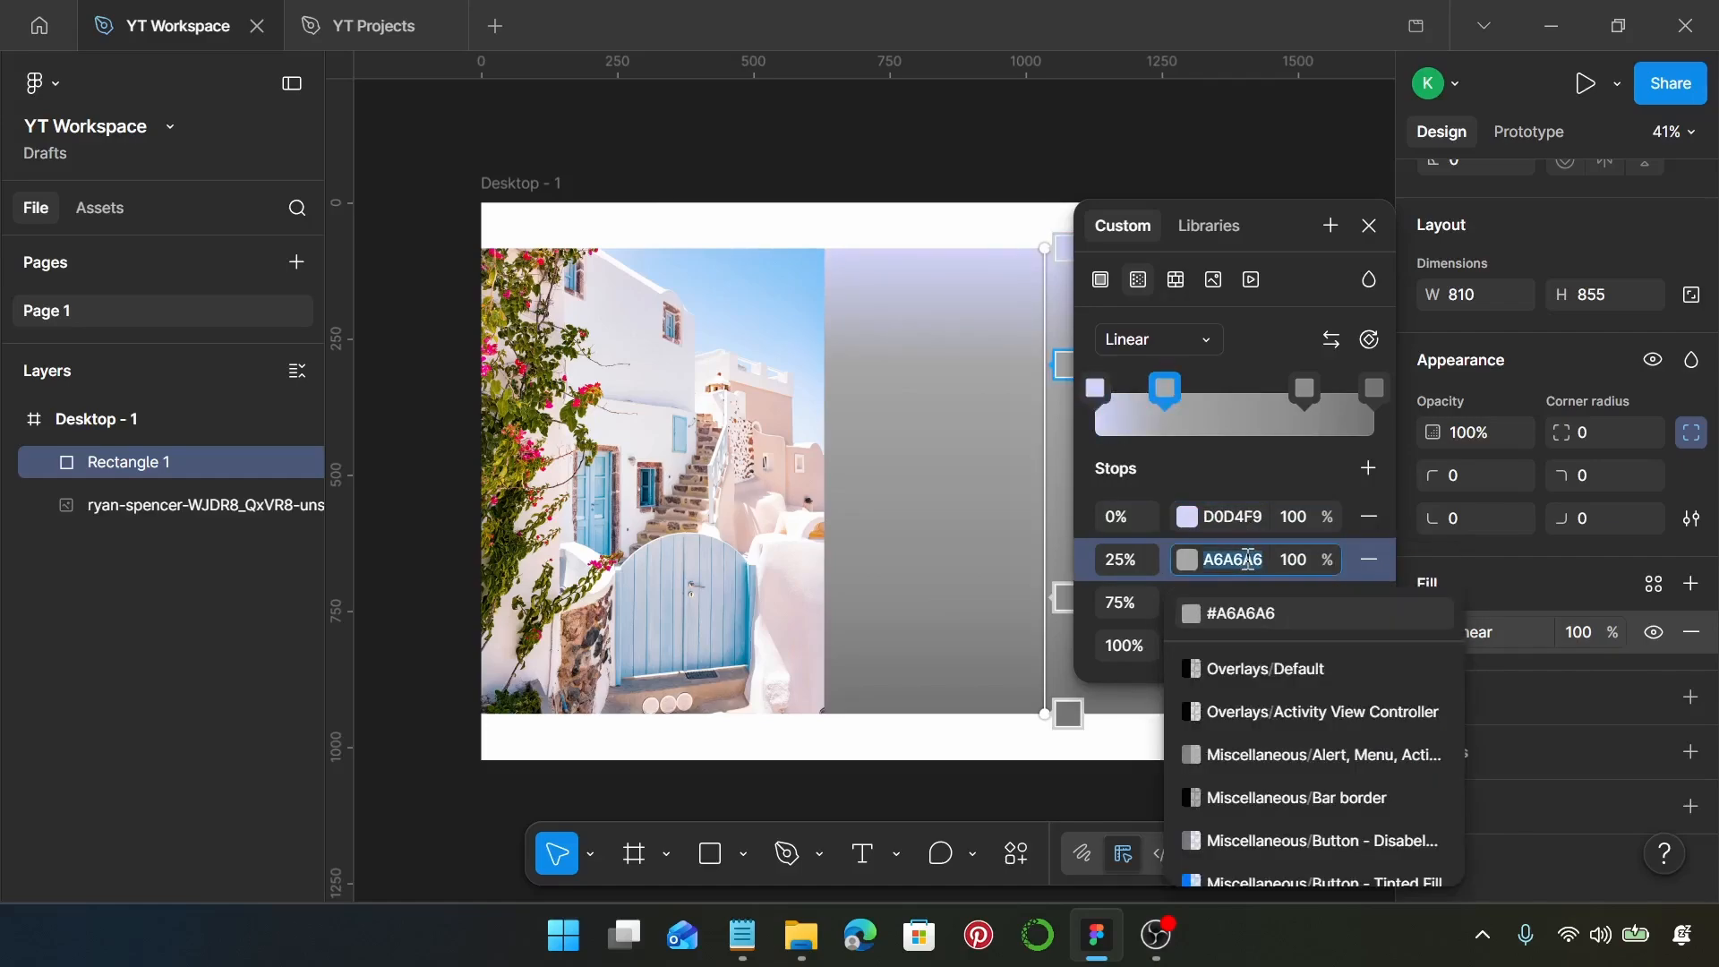
text(fe)
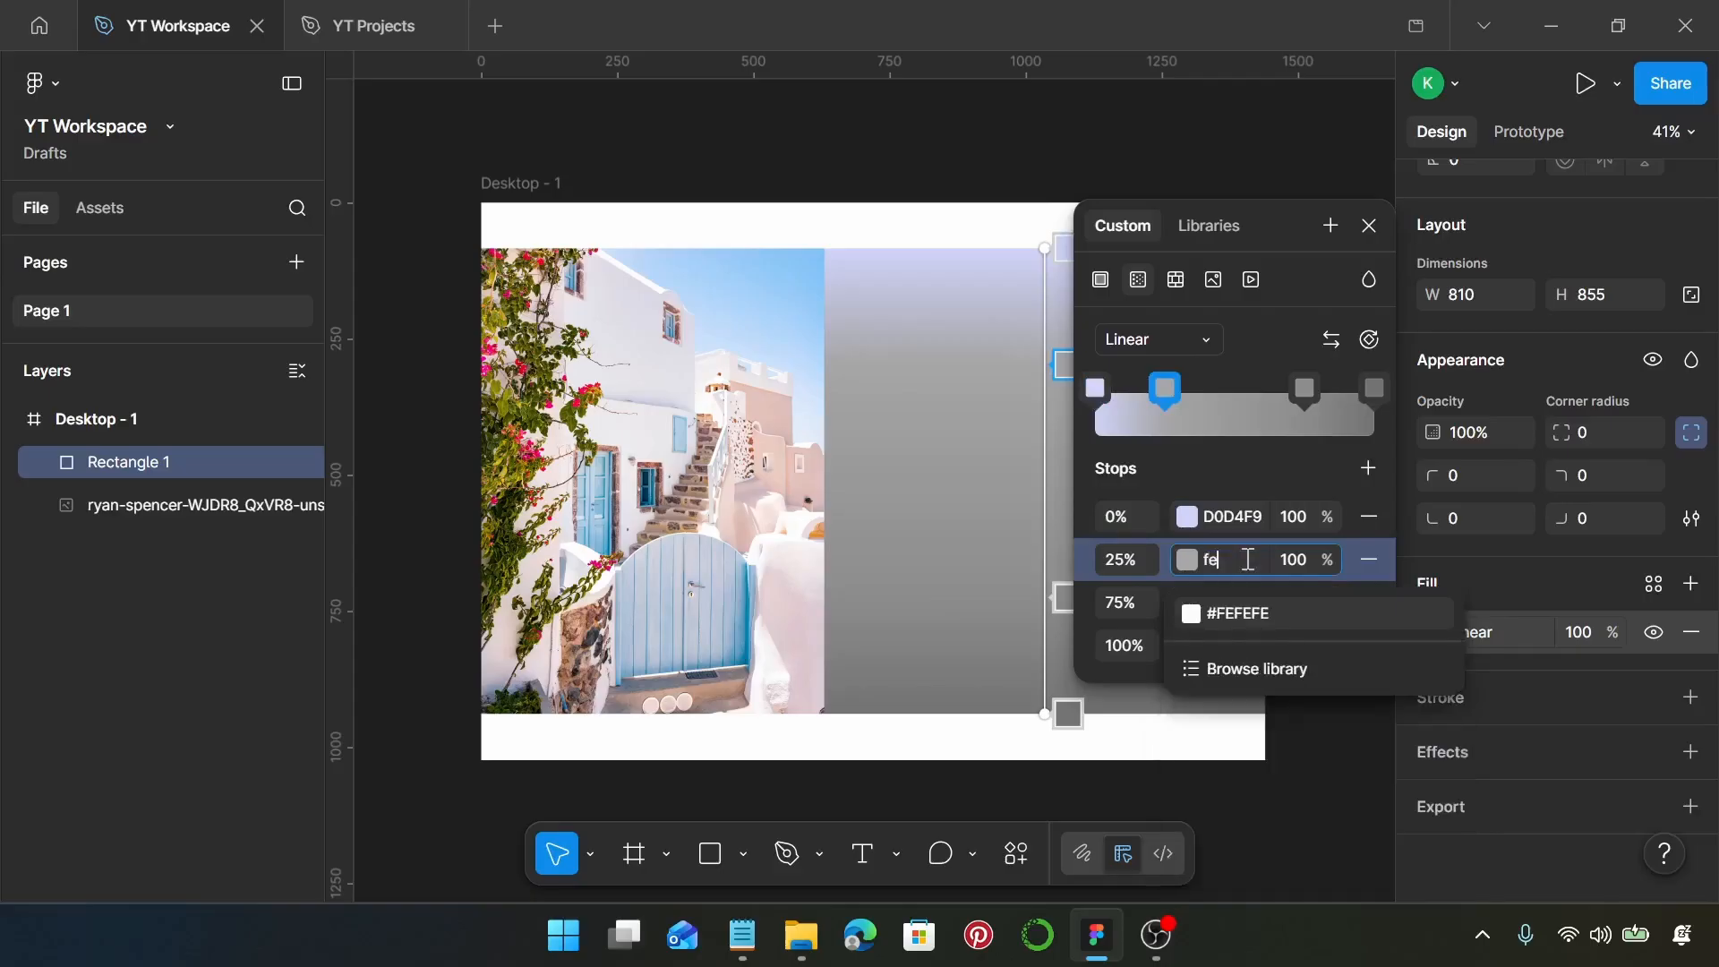
text(d5db)
key(Return)
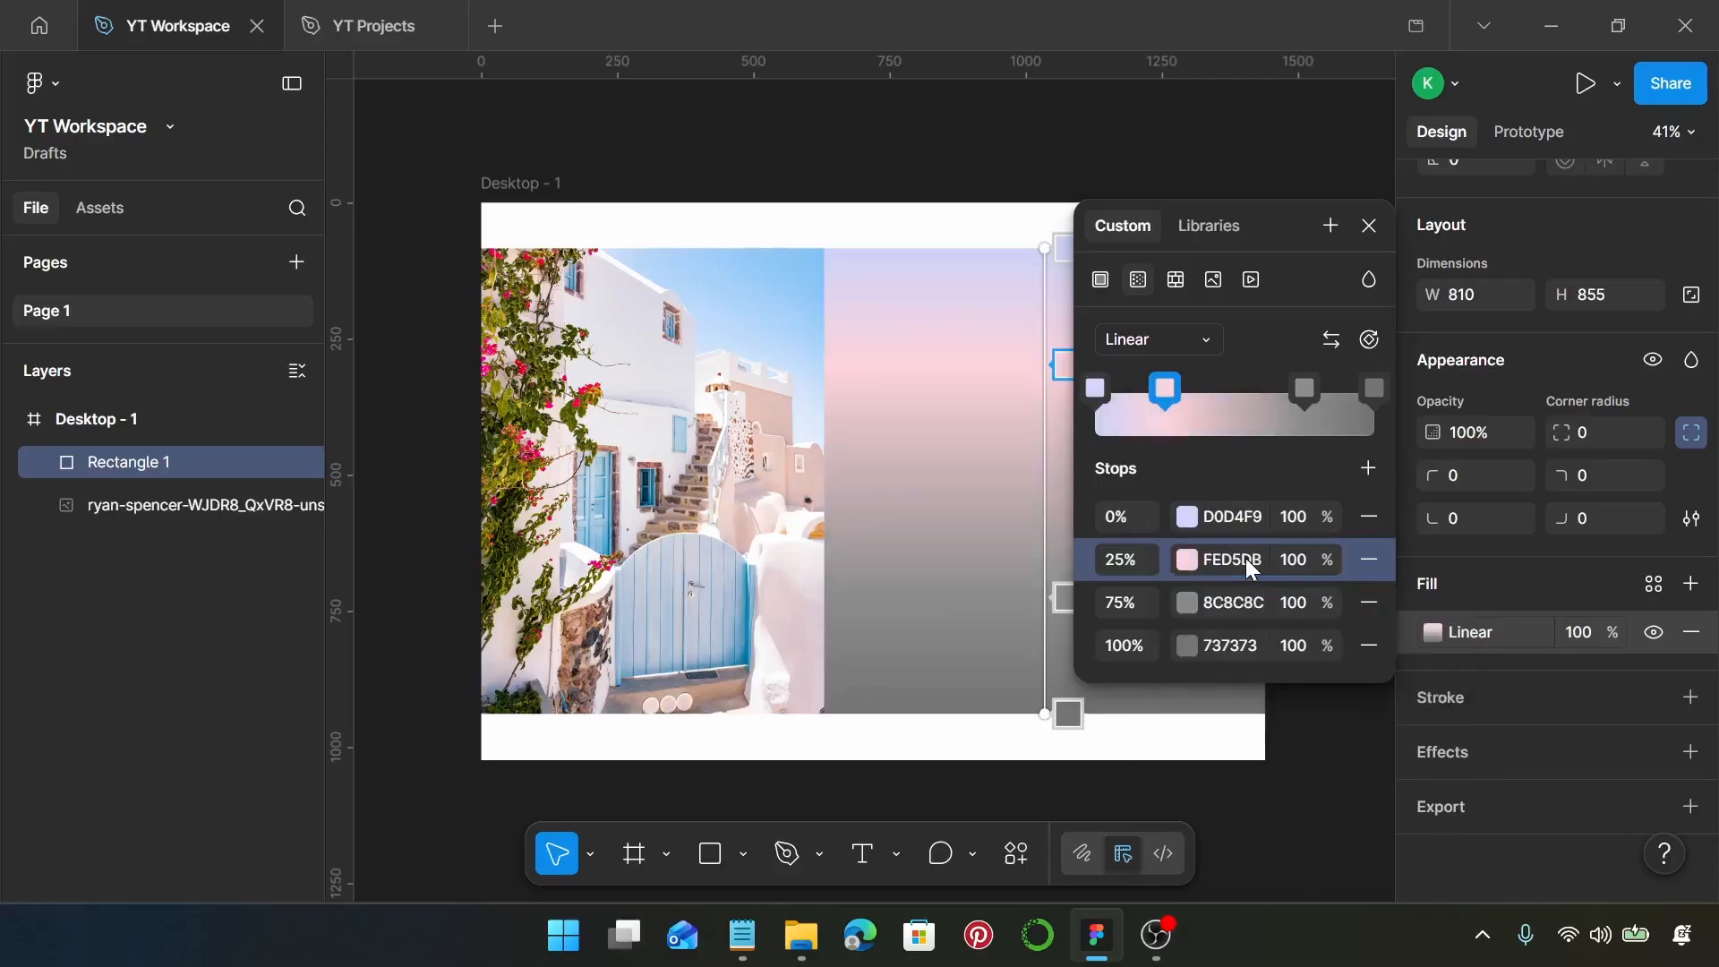
Copy the 25% gradient stop's colour FED5DB and apply it to the 75% stop
click(1245, 560)
key(ctrl+c)
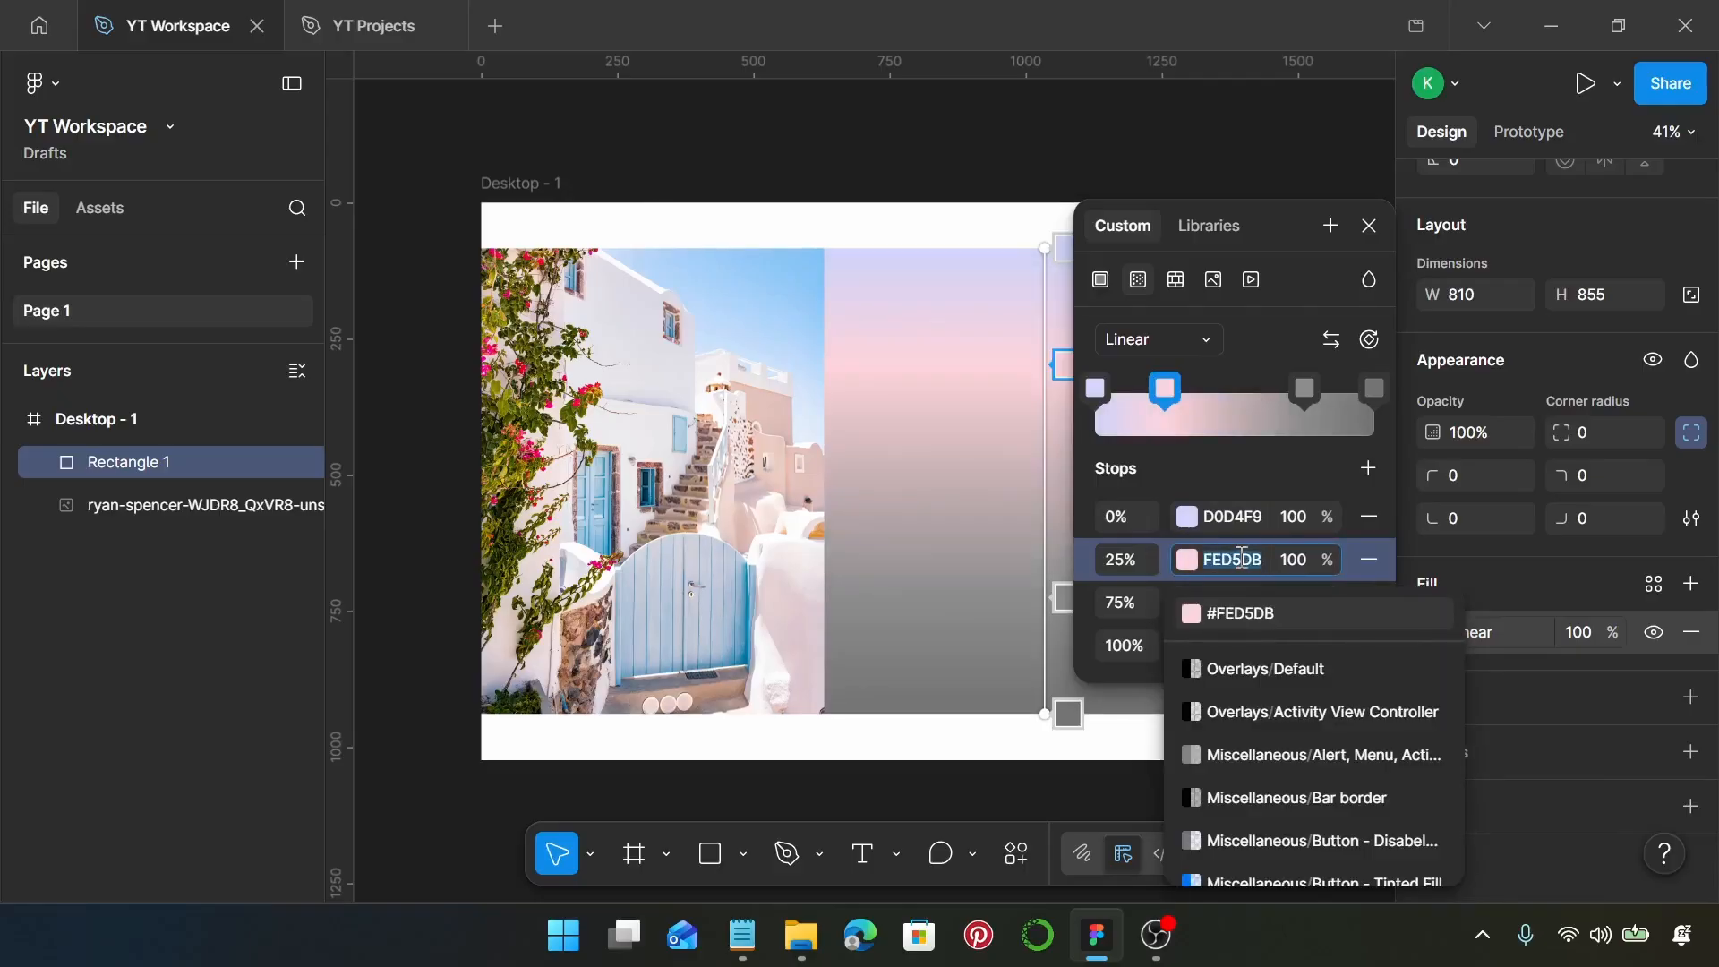
click(1215, 557)
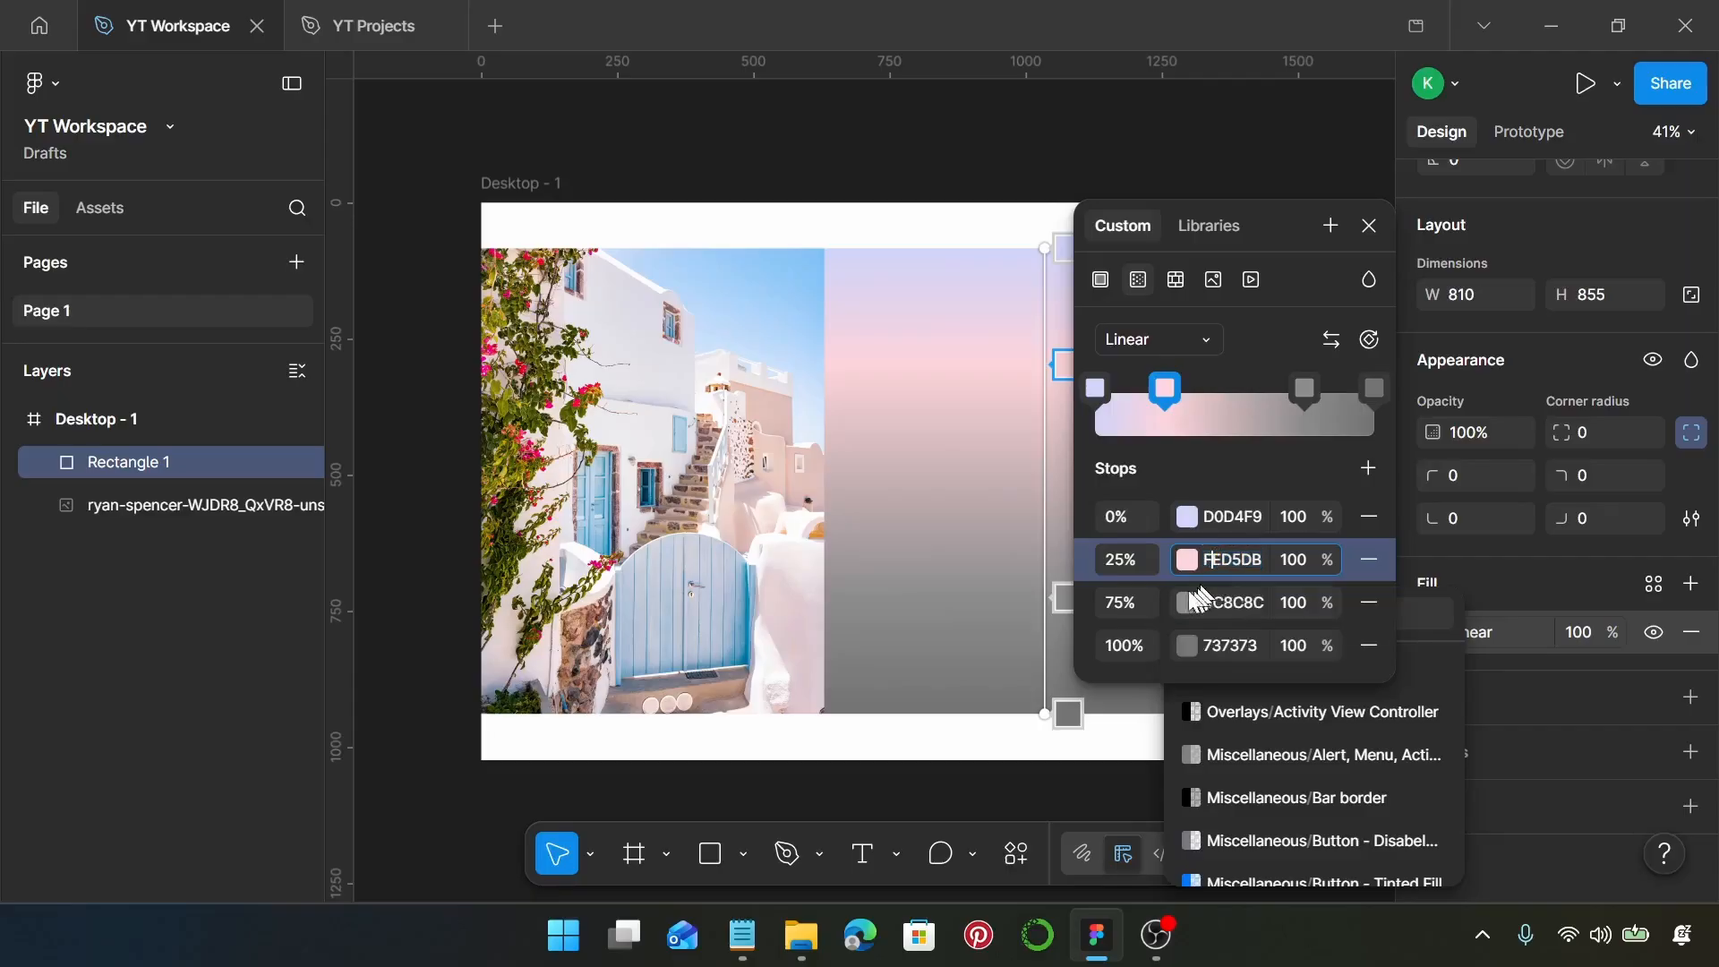
click(1121, 600)
click(1234, 605)
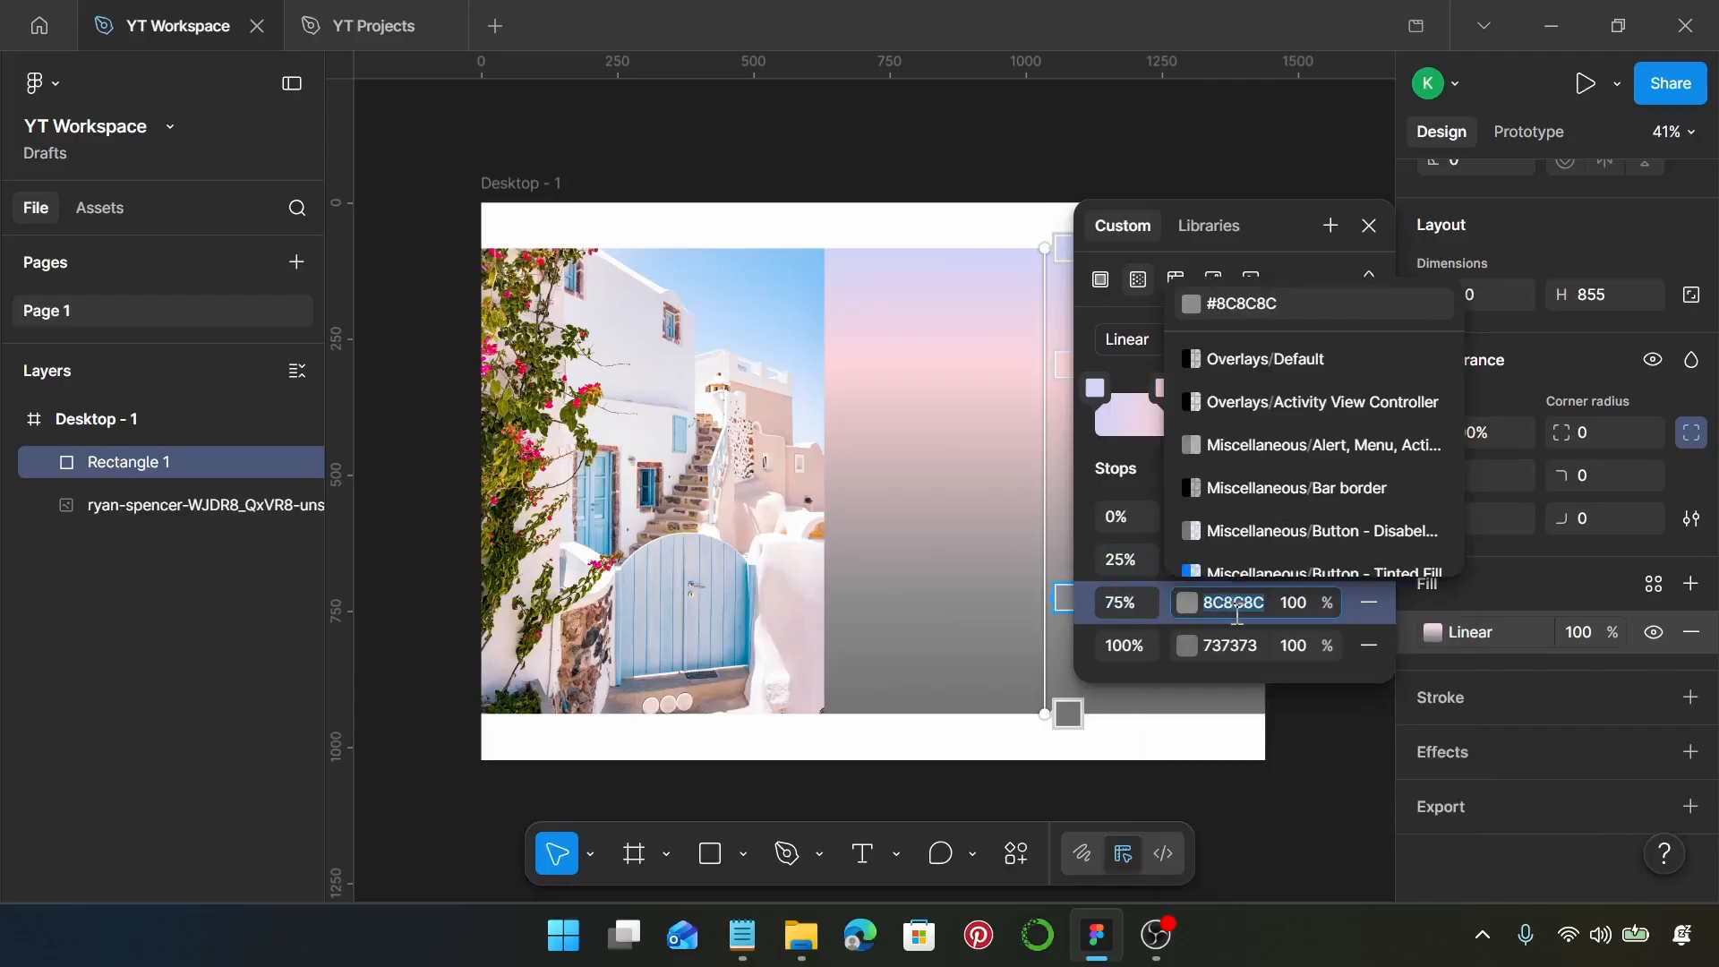
key(ctrl+v)
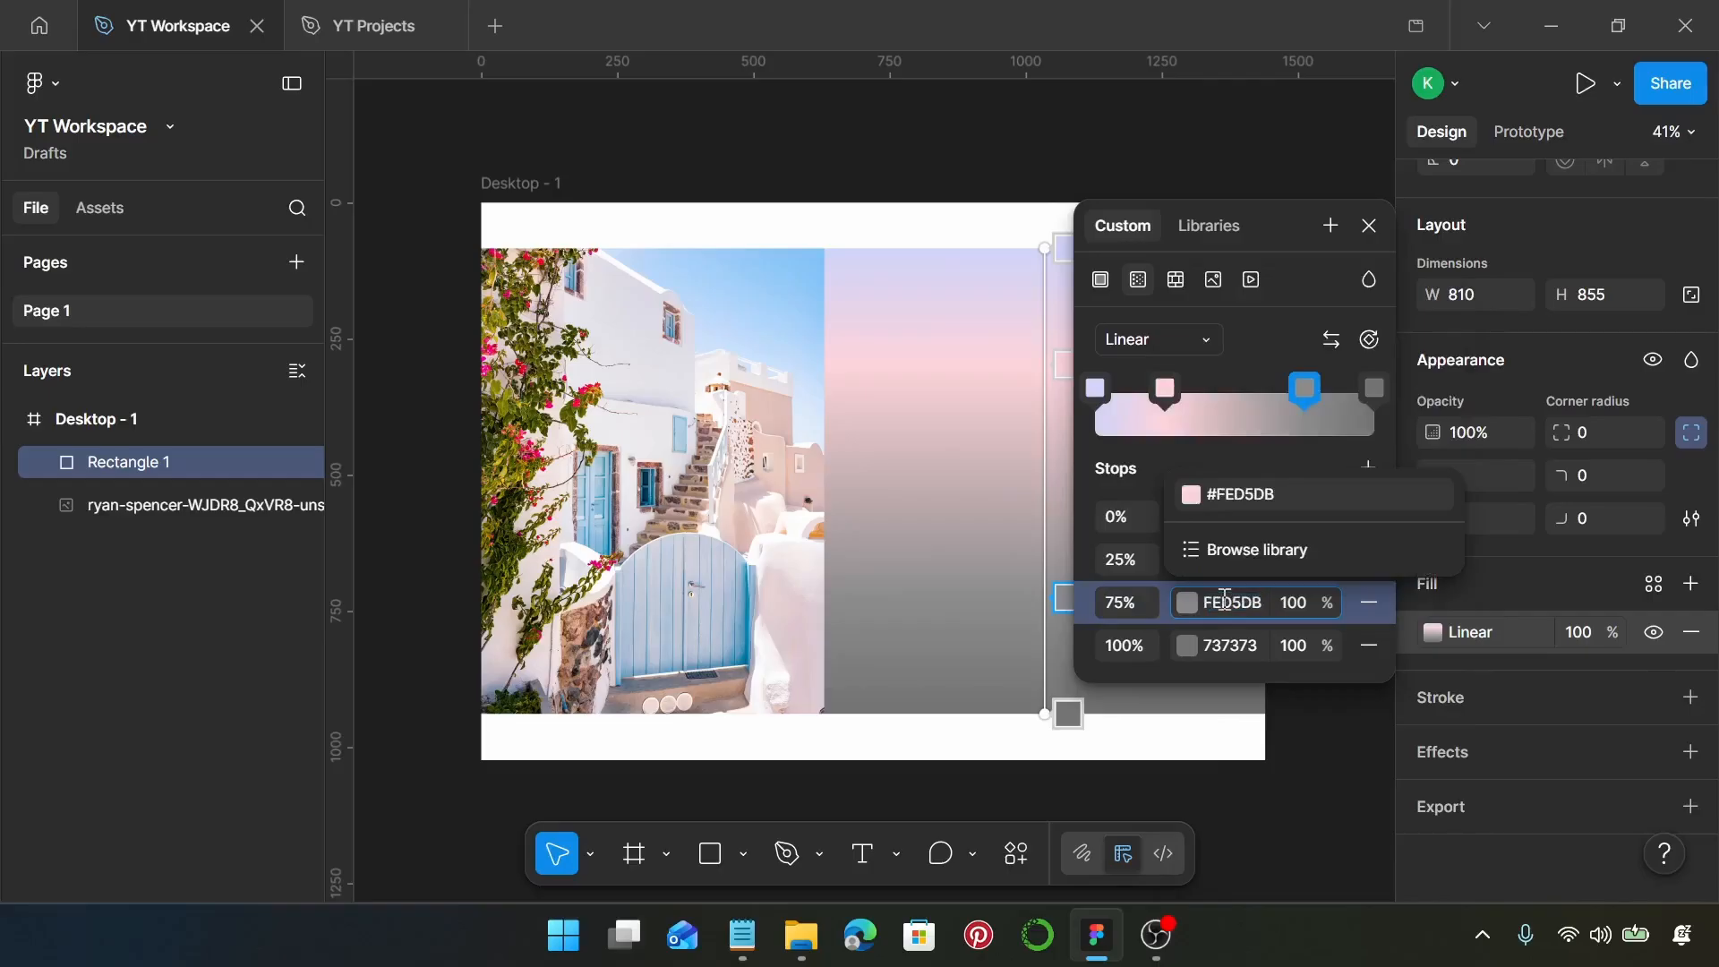
key(Return)
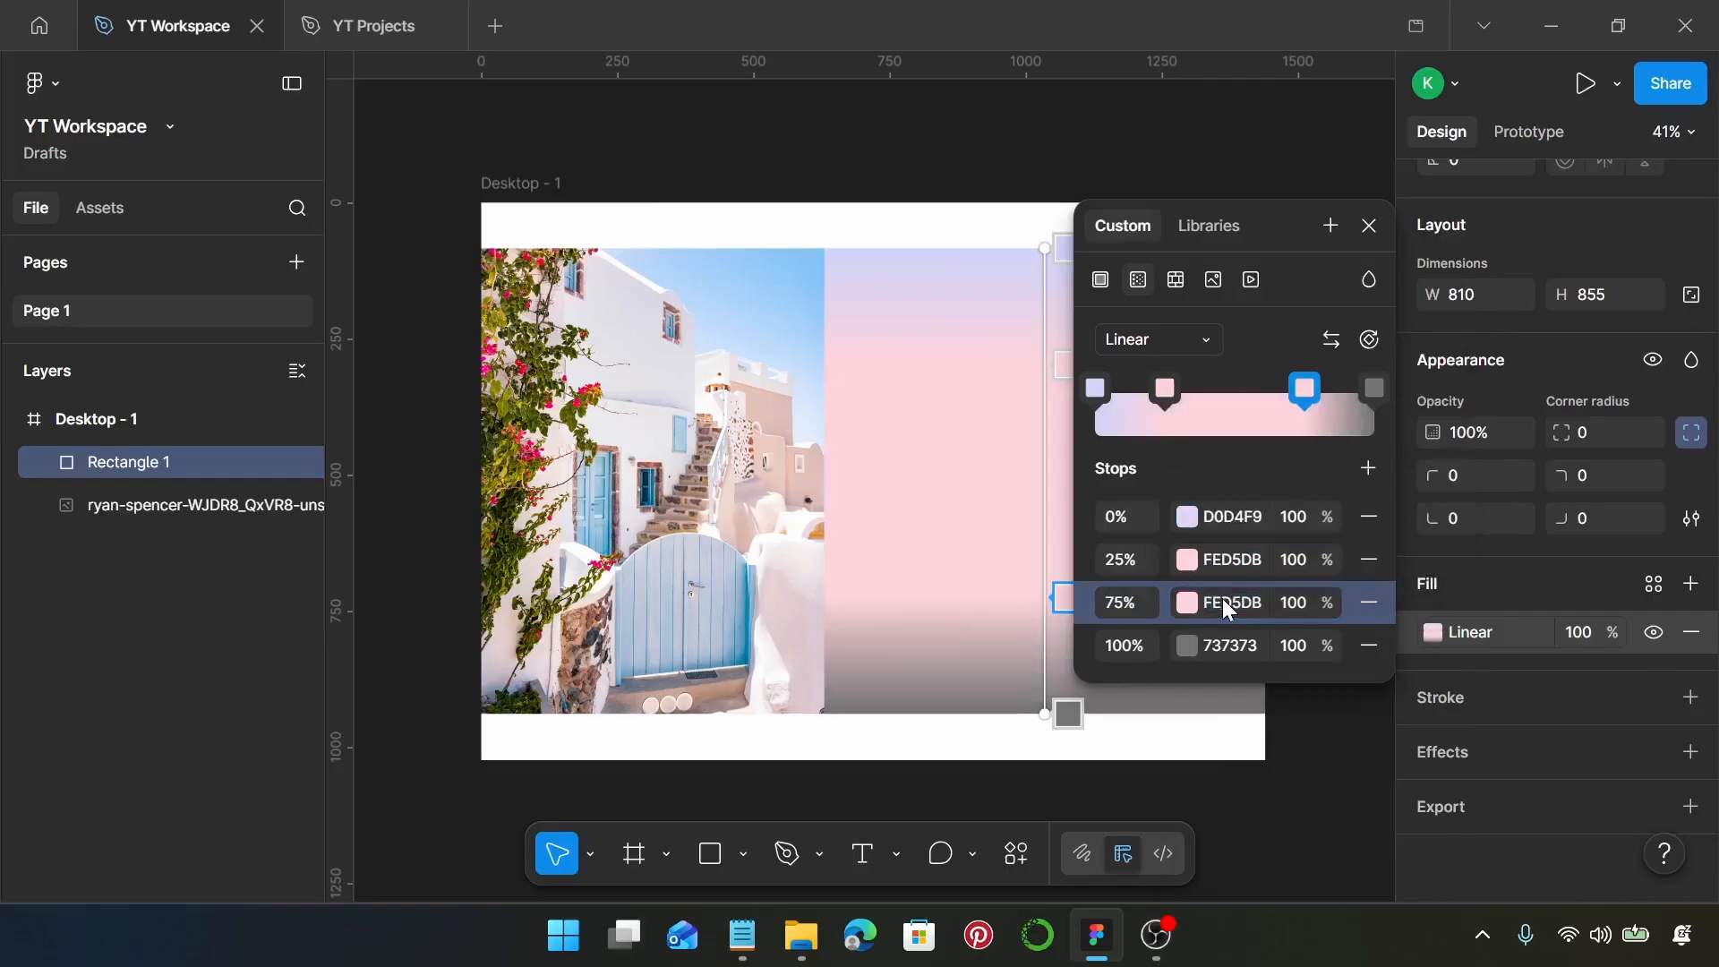
Set the colour of the 100% gradient stop to B5E3F3
click(1238, 648)
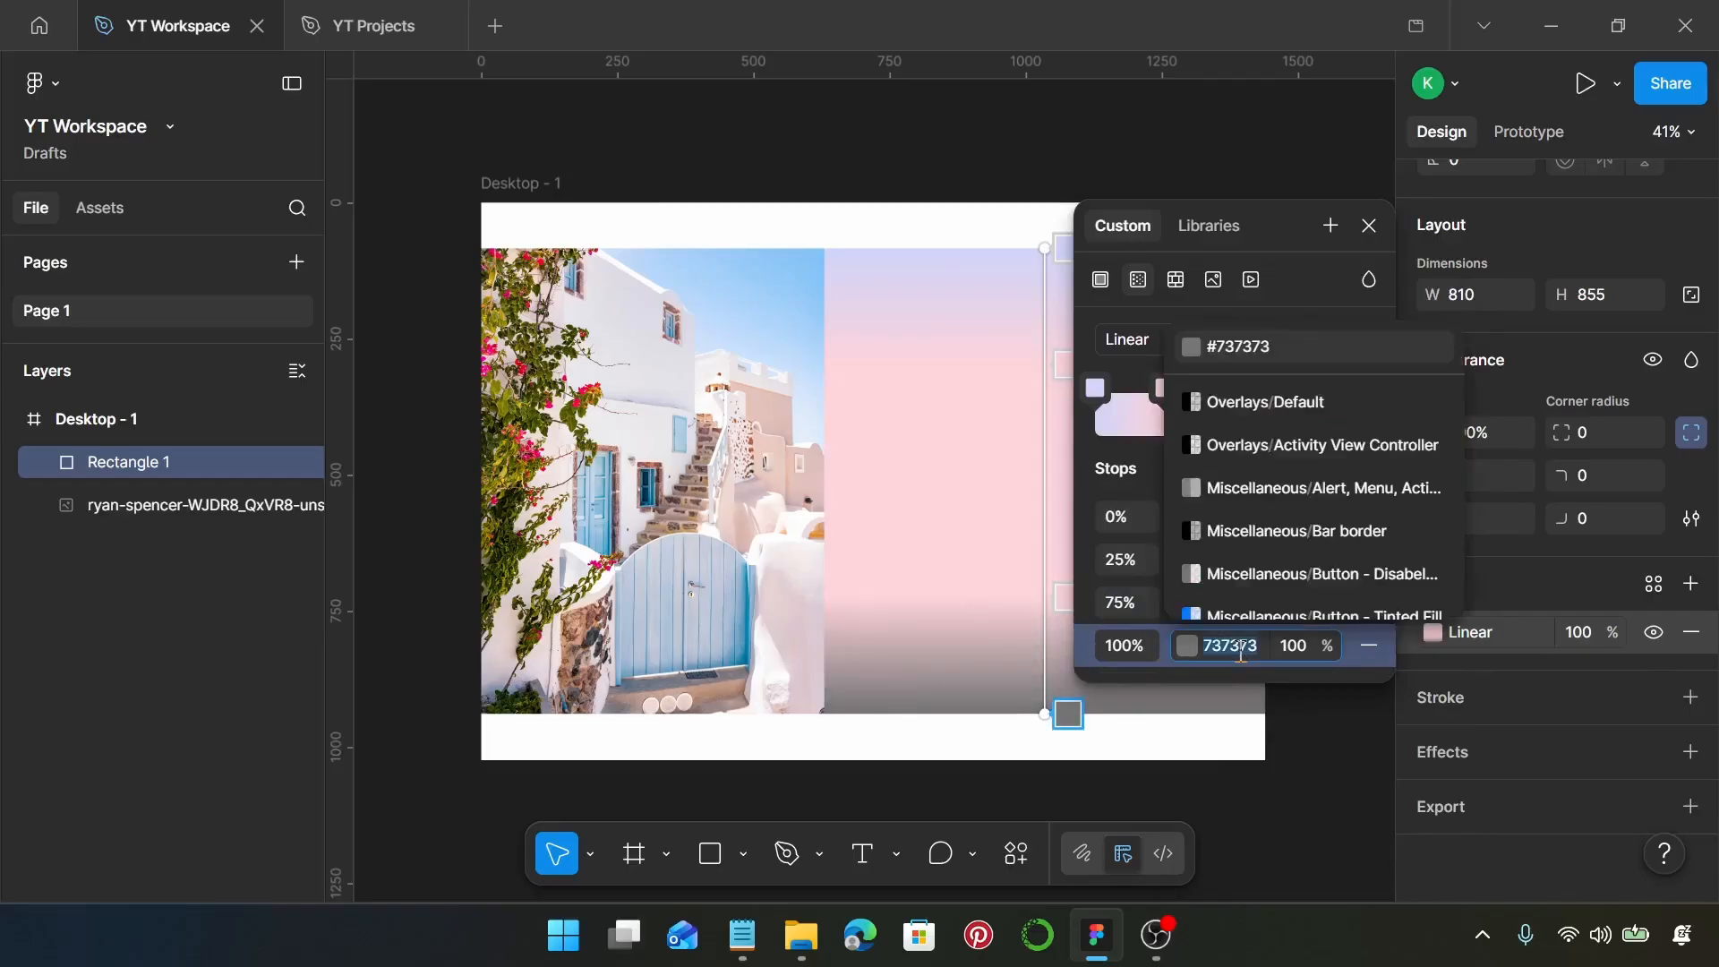
text(b5)
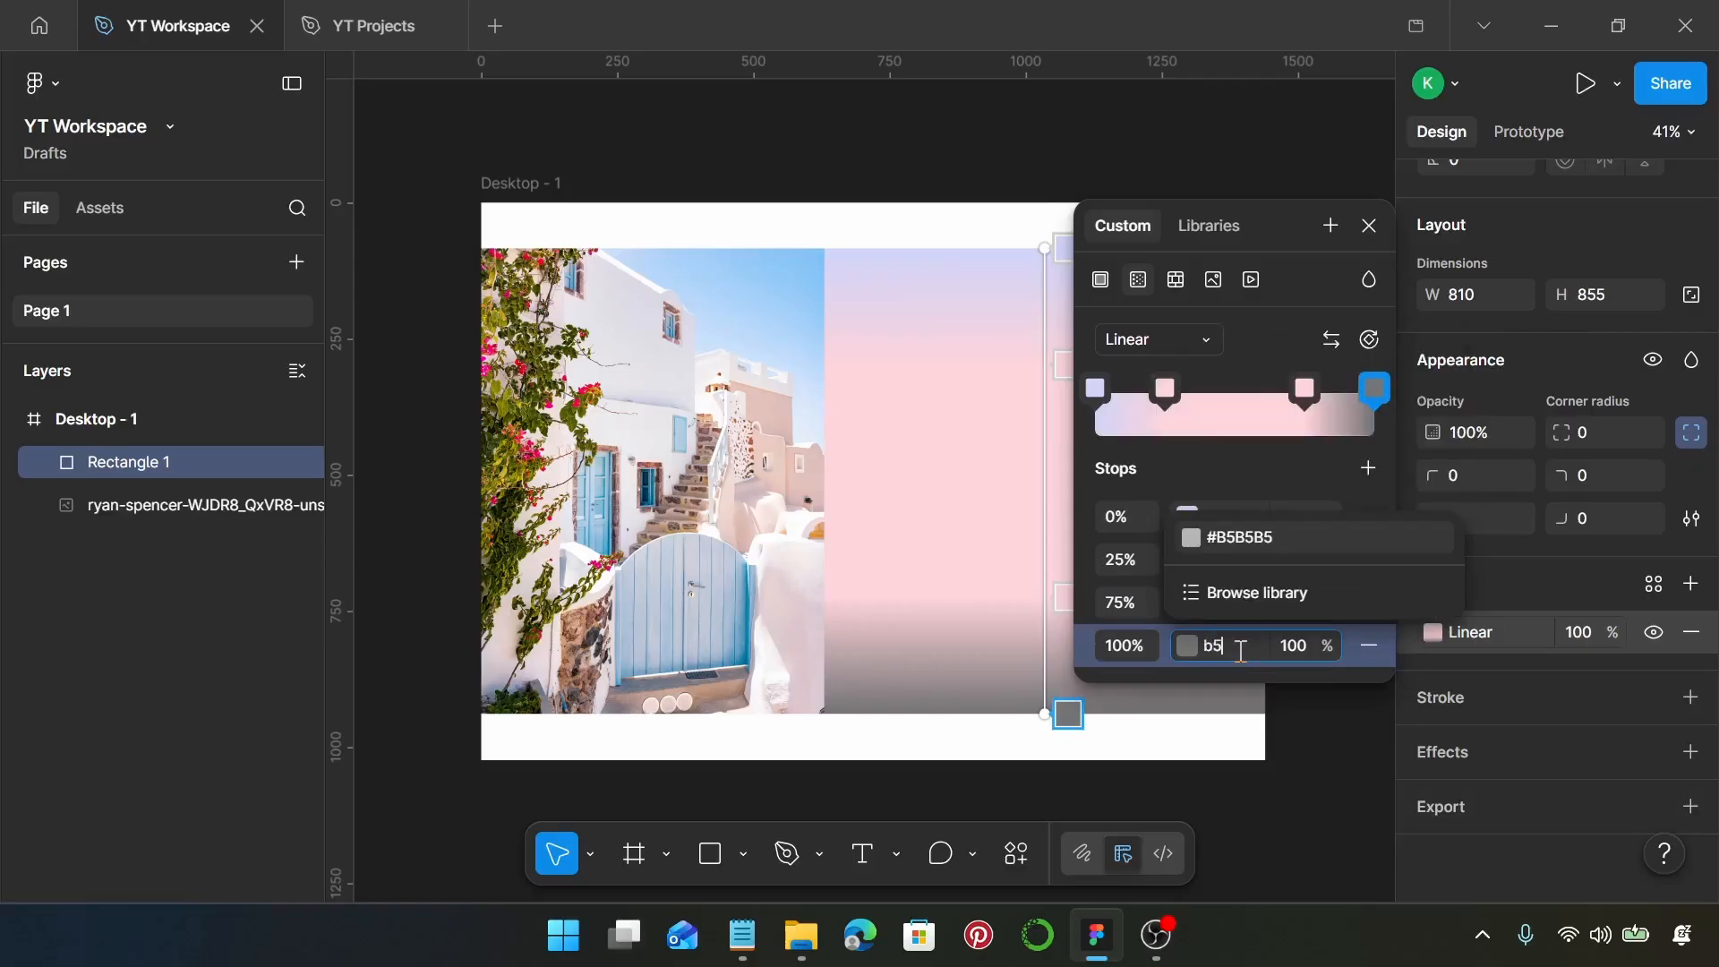
text(e3f3)
key(Return)
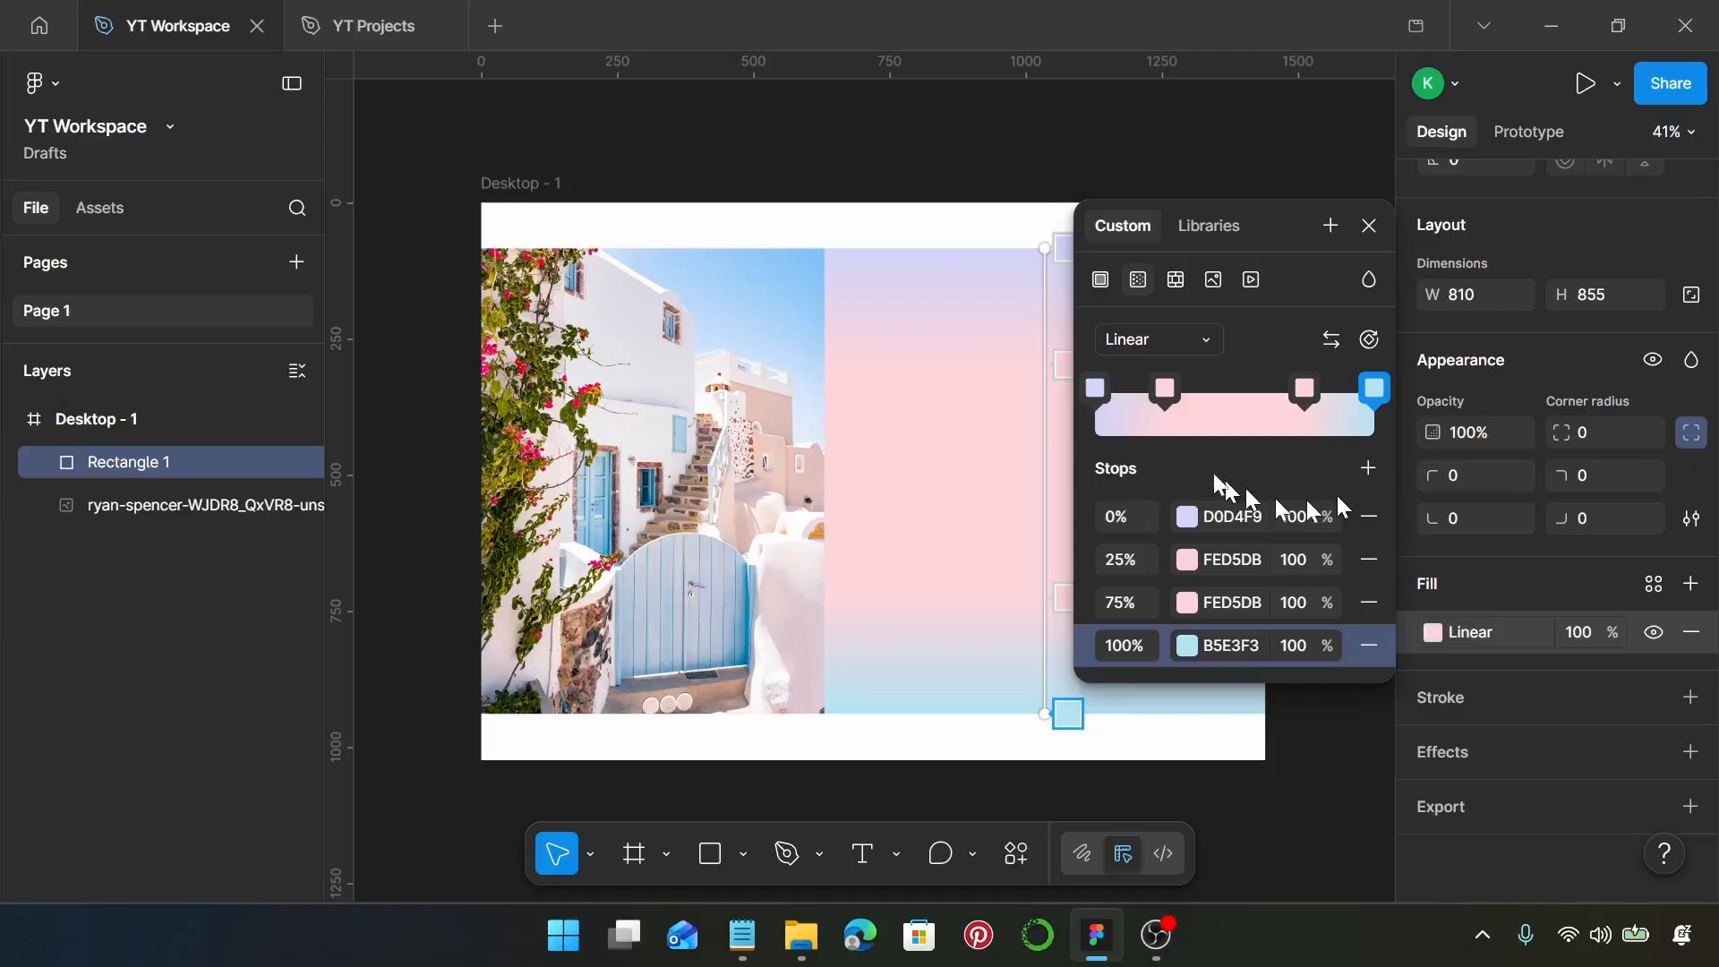
Rotate the rectangle's gradient to about -43° so it runs diagonally from the upper-left corner to the lower-right corner
scroll(890, 430, right, 5)
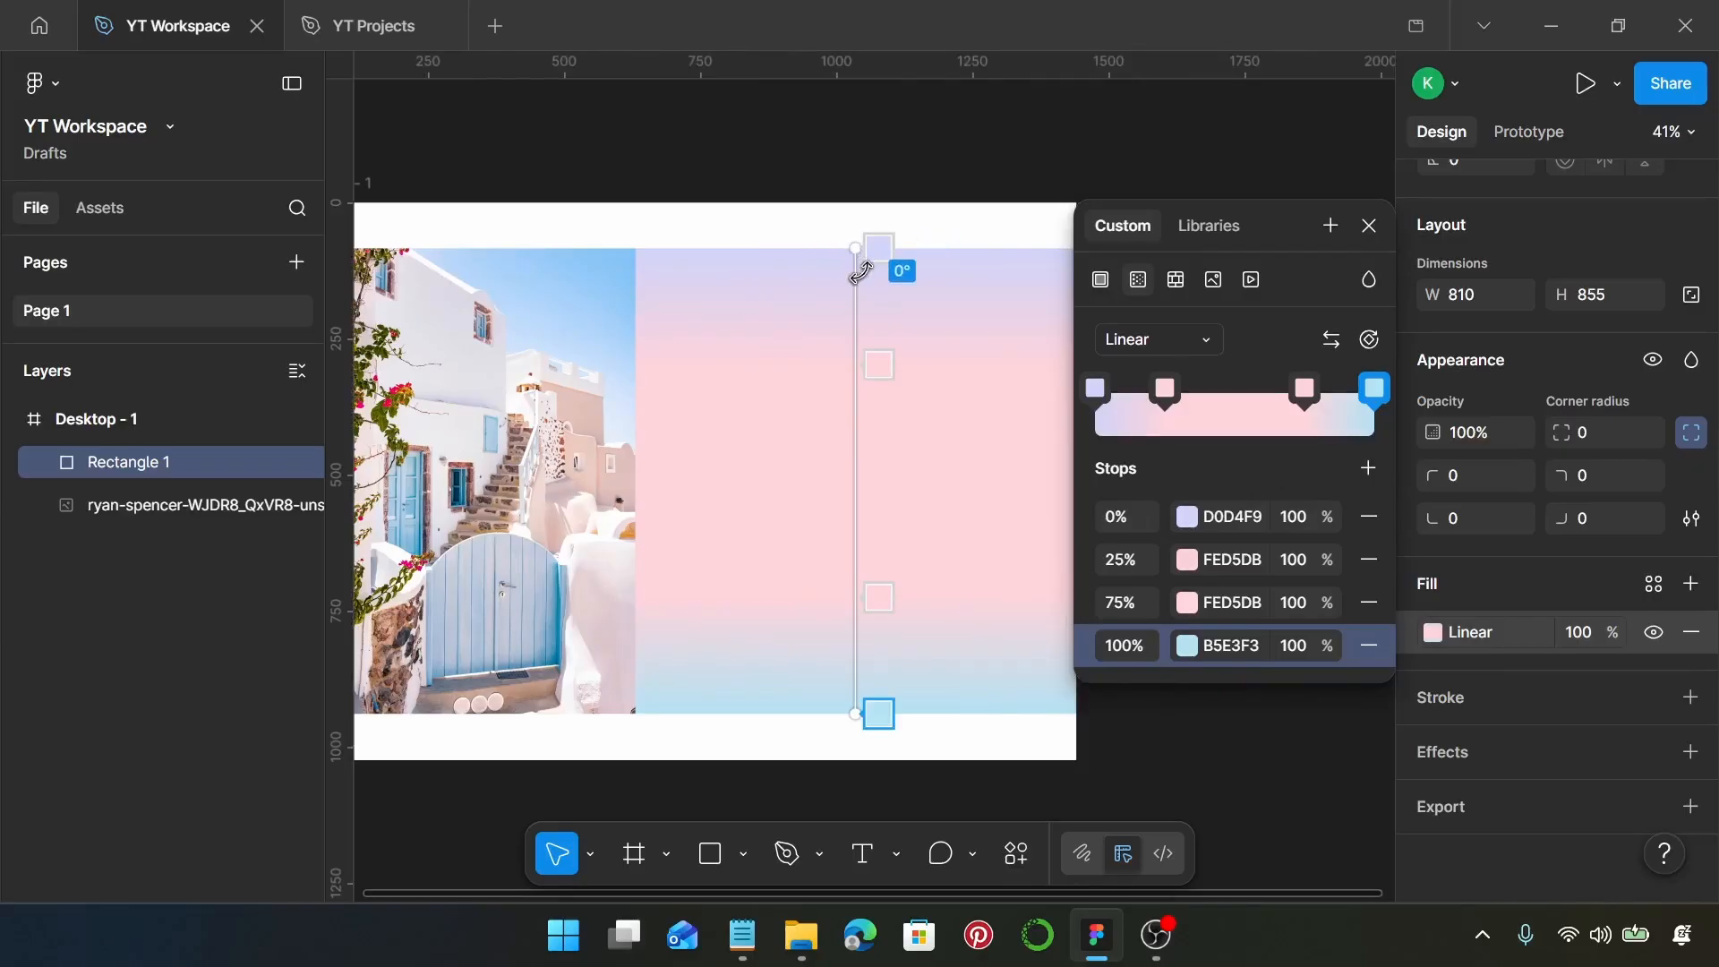
drag(861, 268, 692, 295)
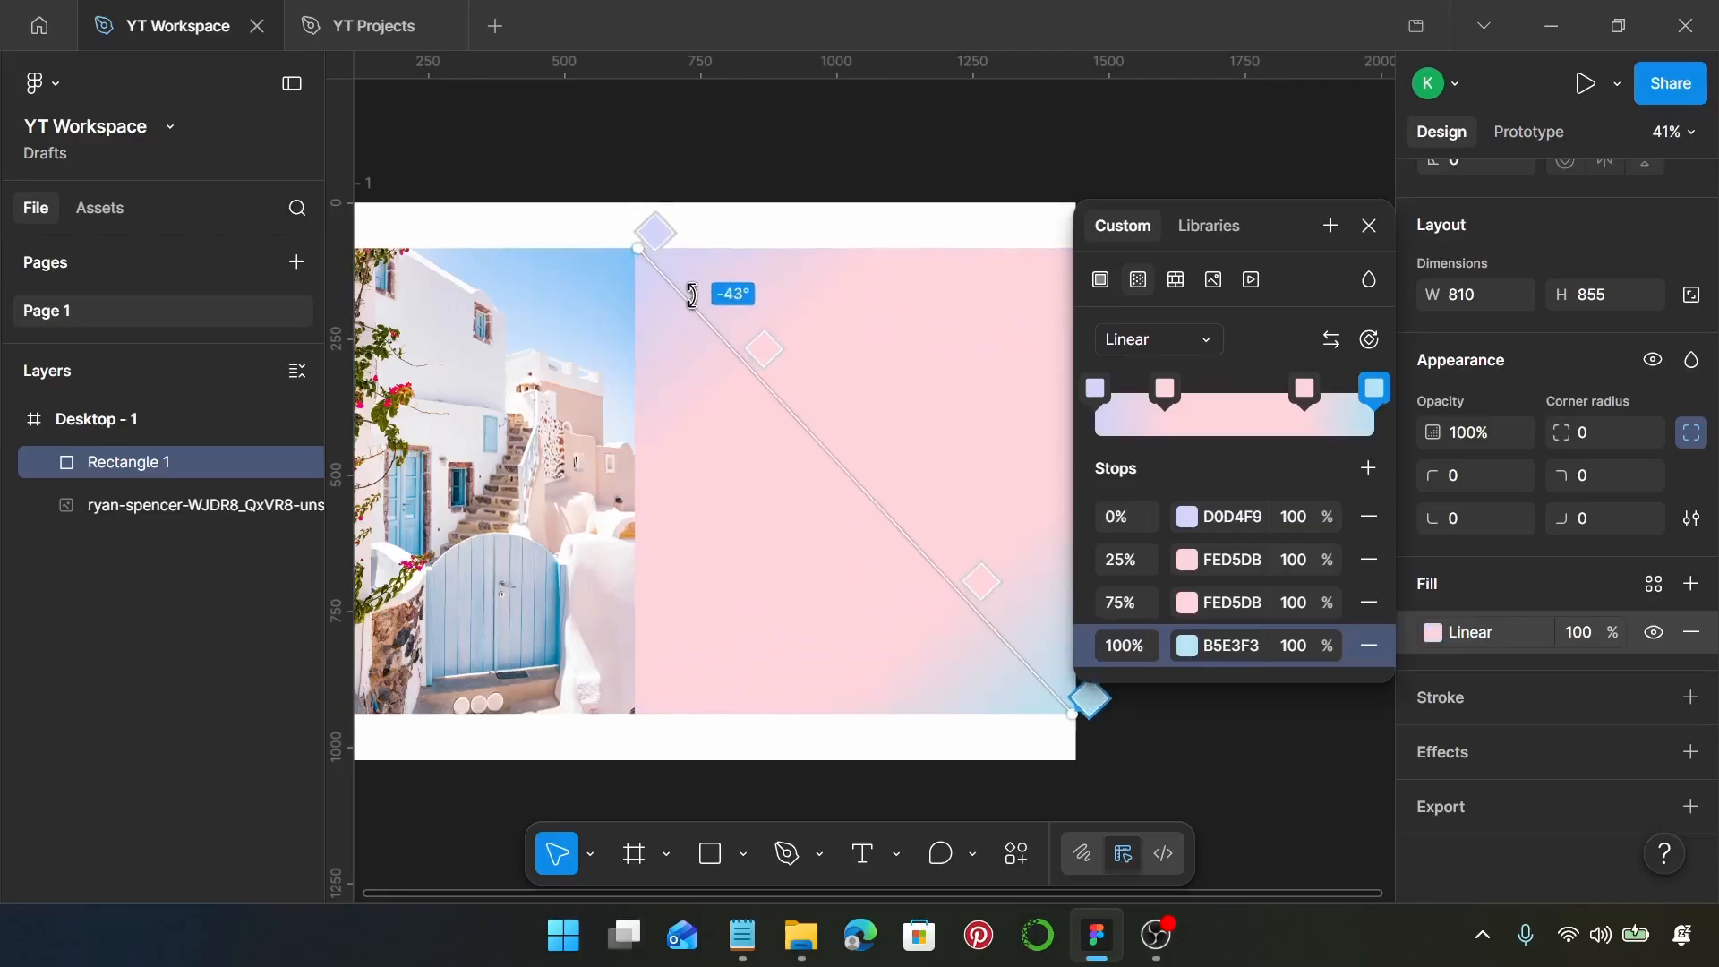
key(Escape)
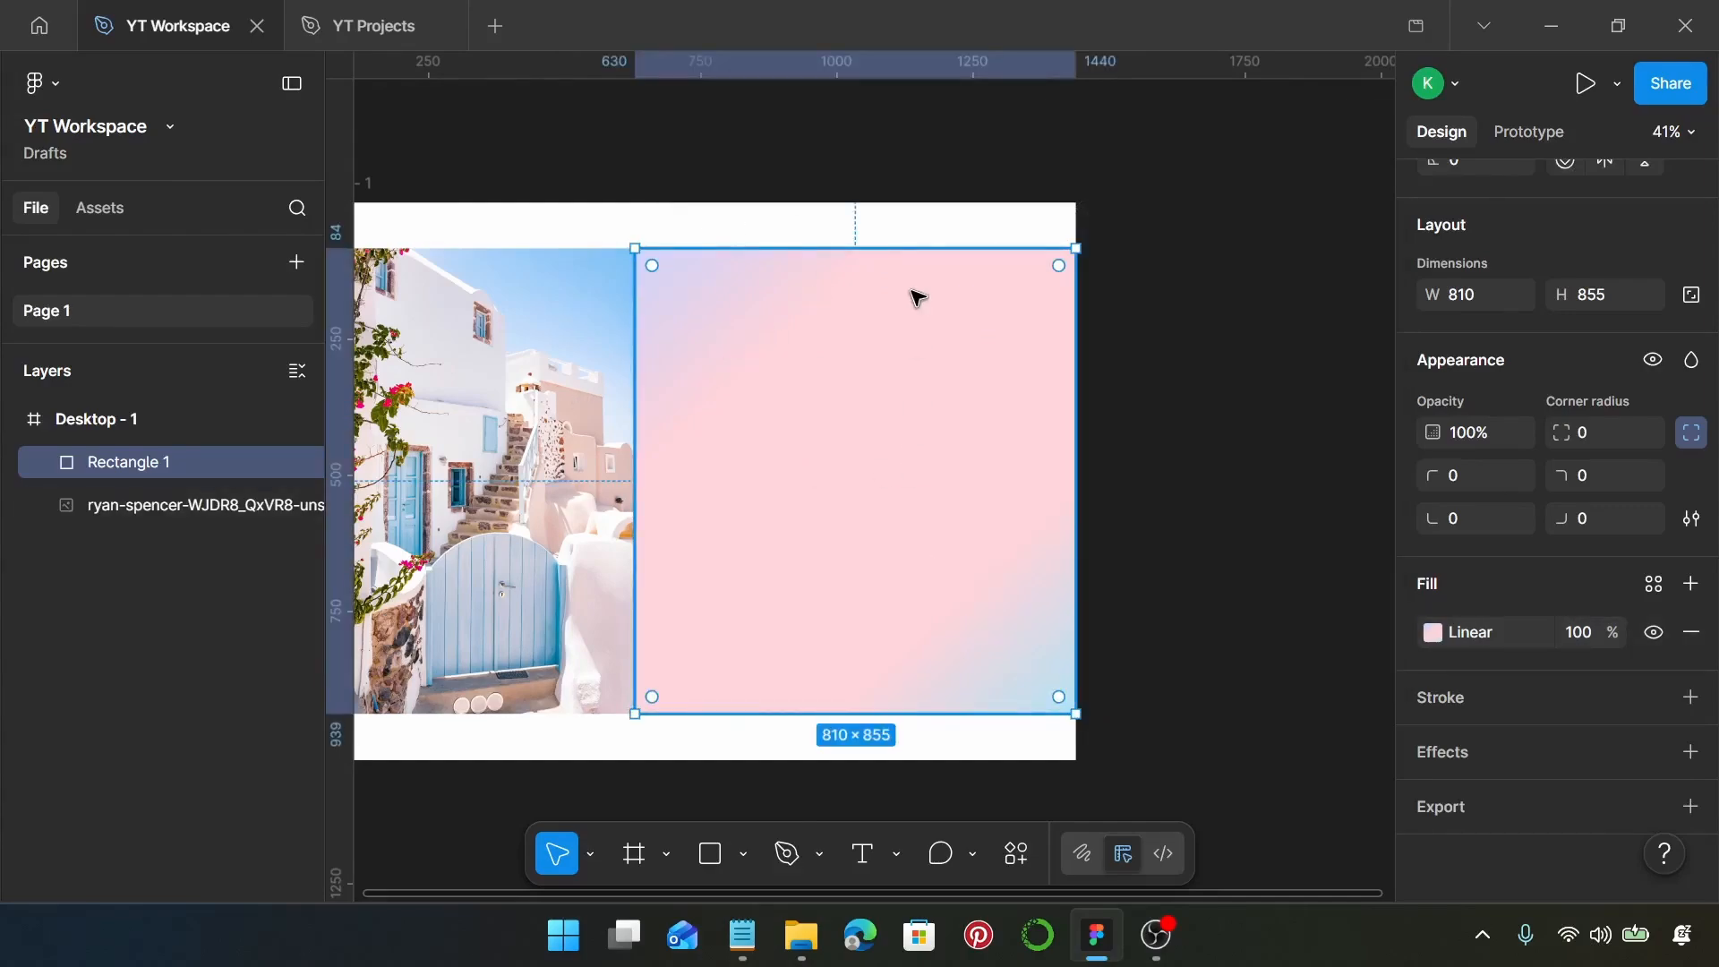
Copy the heading line "Why Choose Us" from the Notepad document and return to Figma ready to place text
key(t)
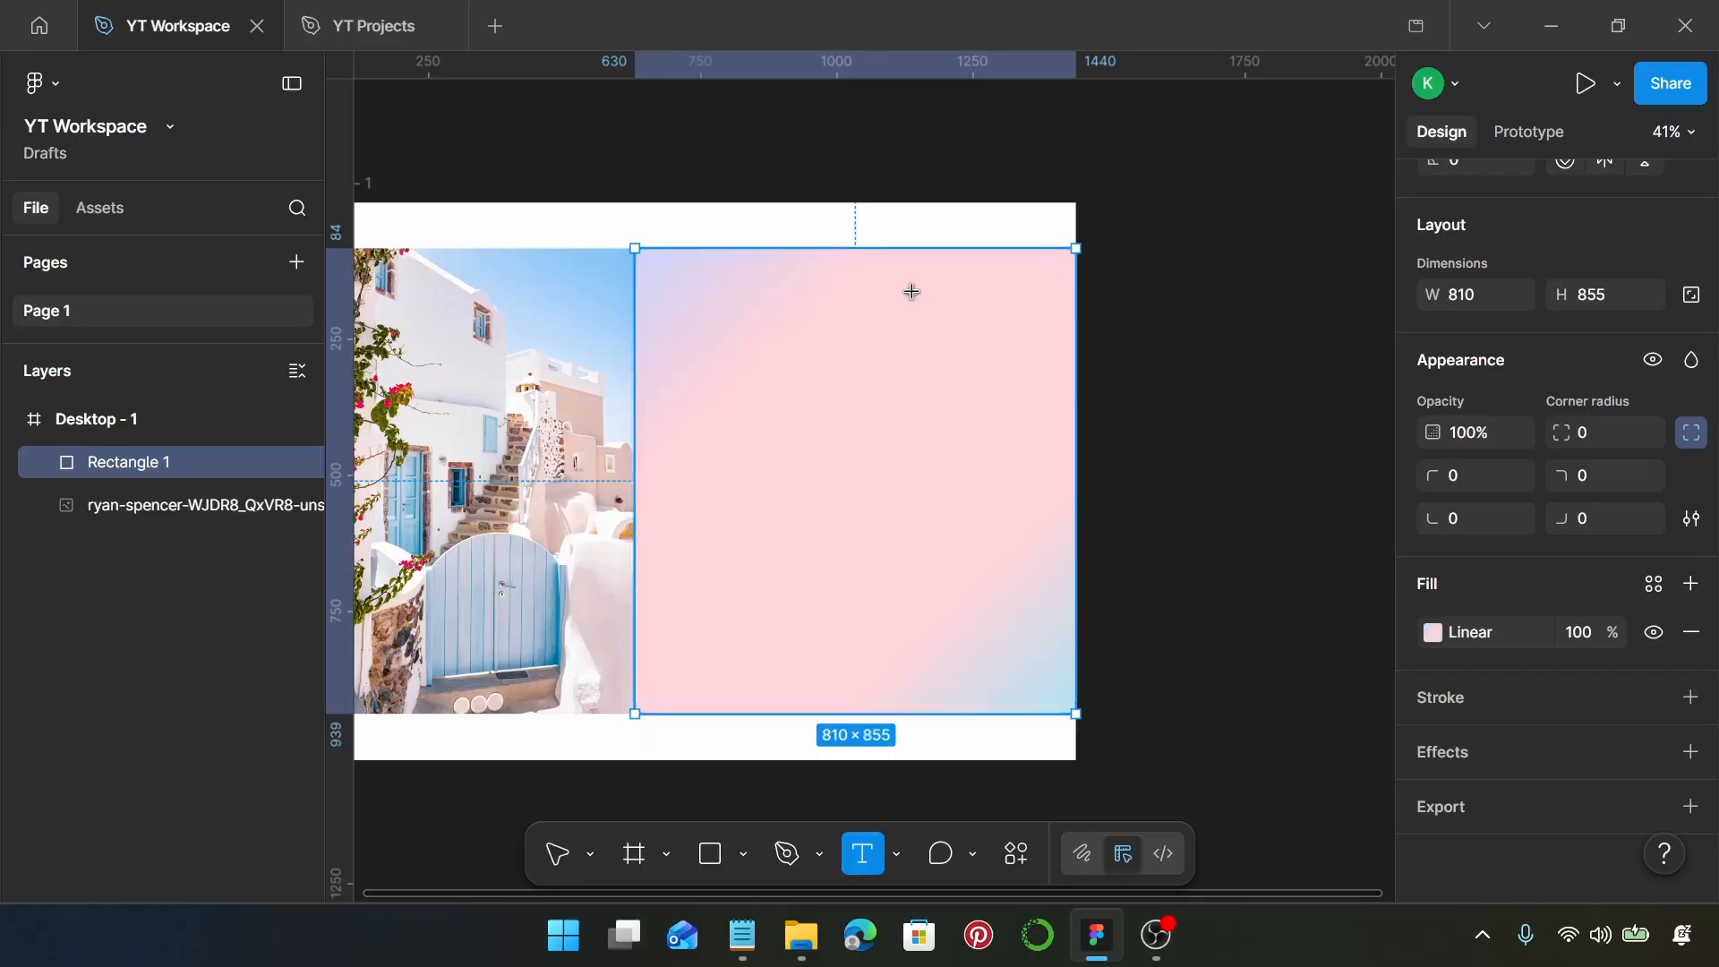
click(742, 935)
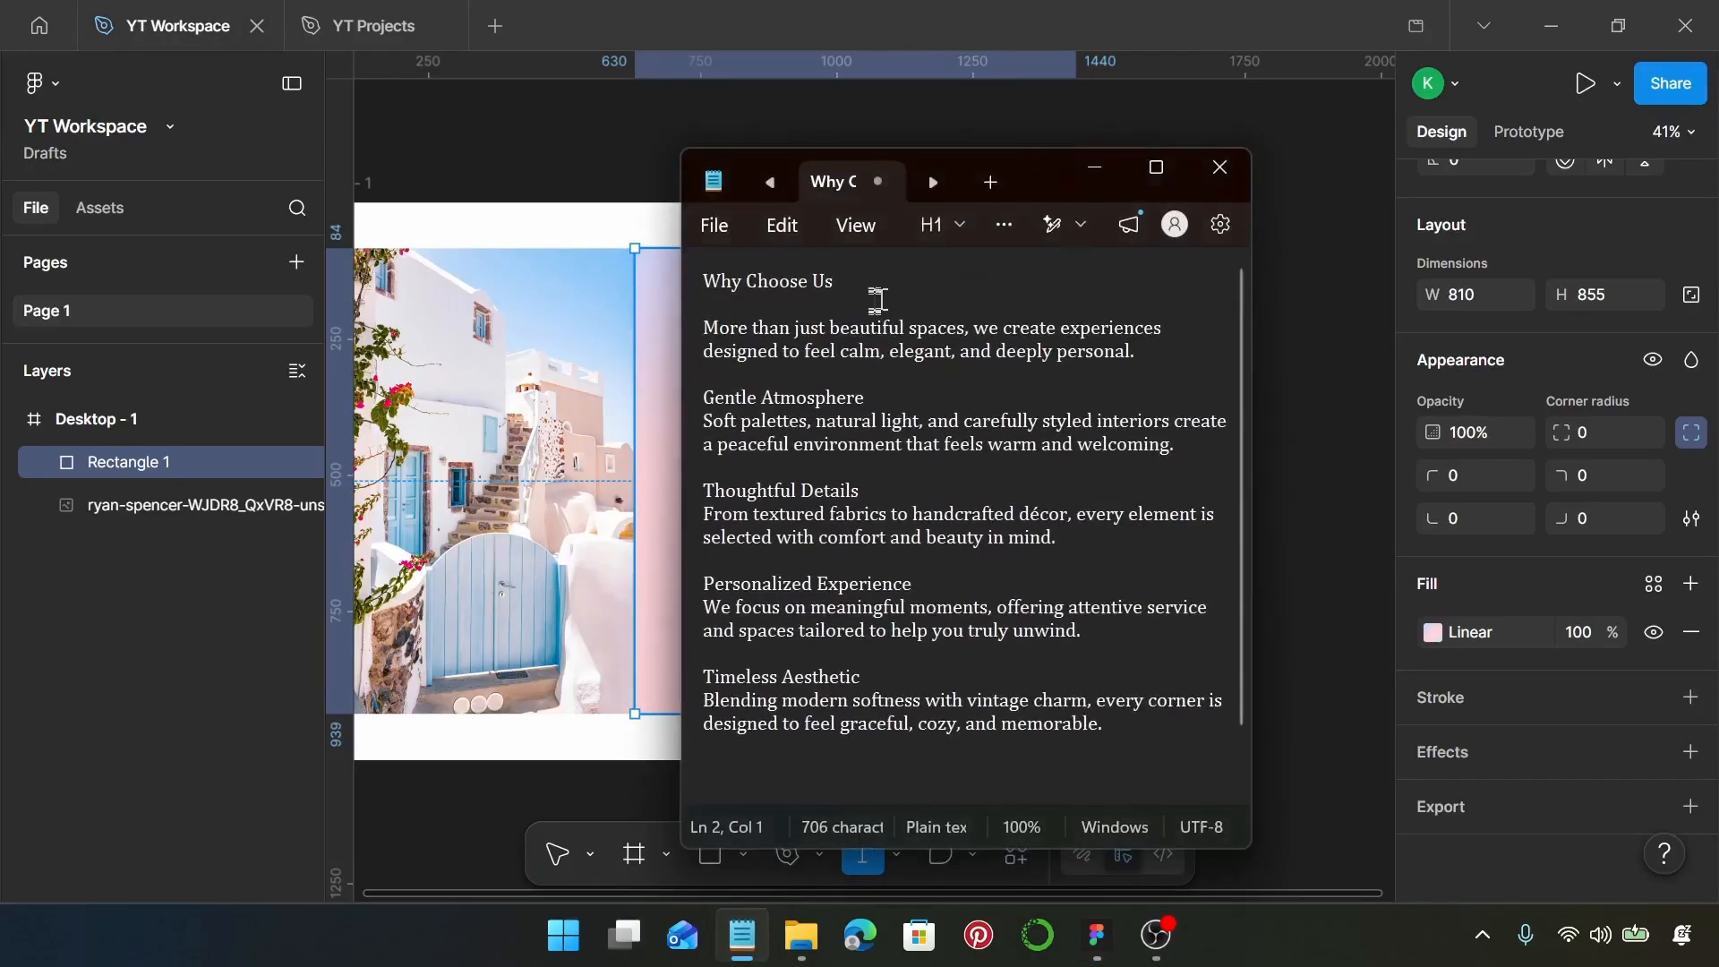
drag(875, 292, 701, 283)
text(Why Choose Us)
drag(856, 282, 703, 289)
key(ctrl+c)
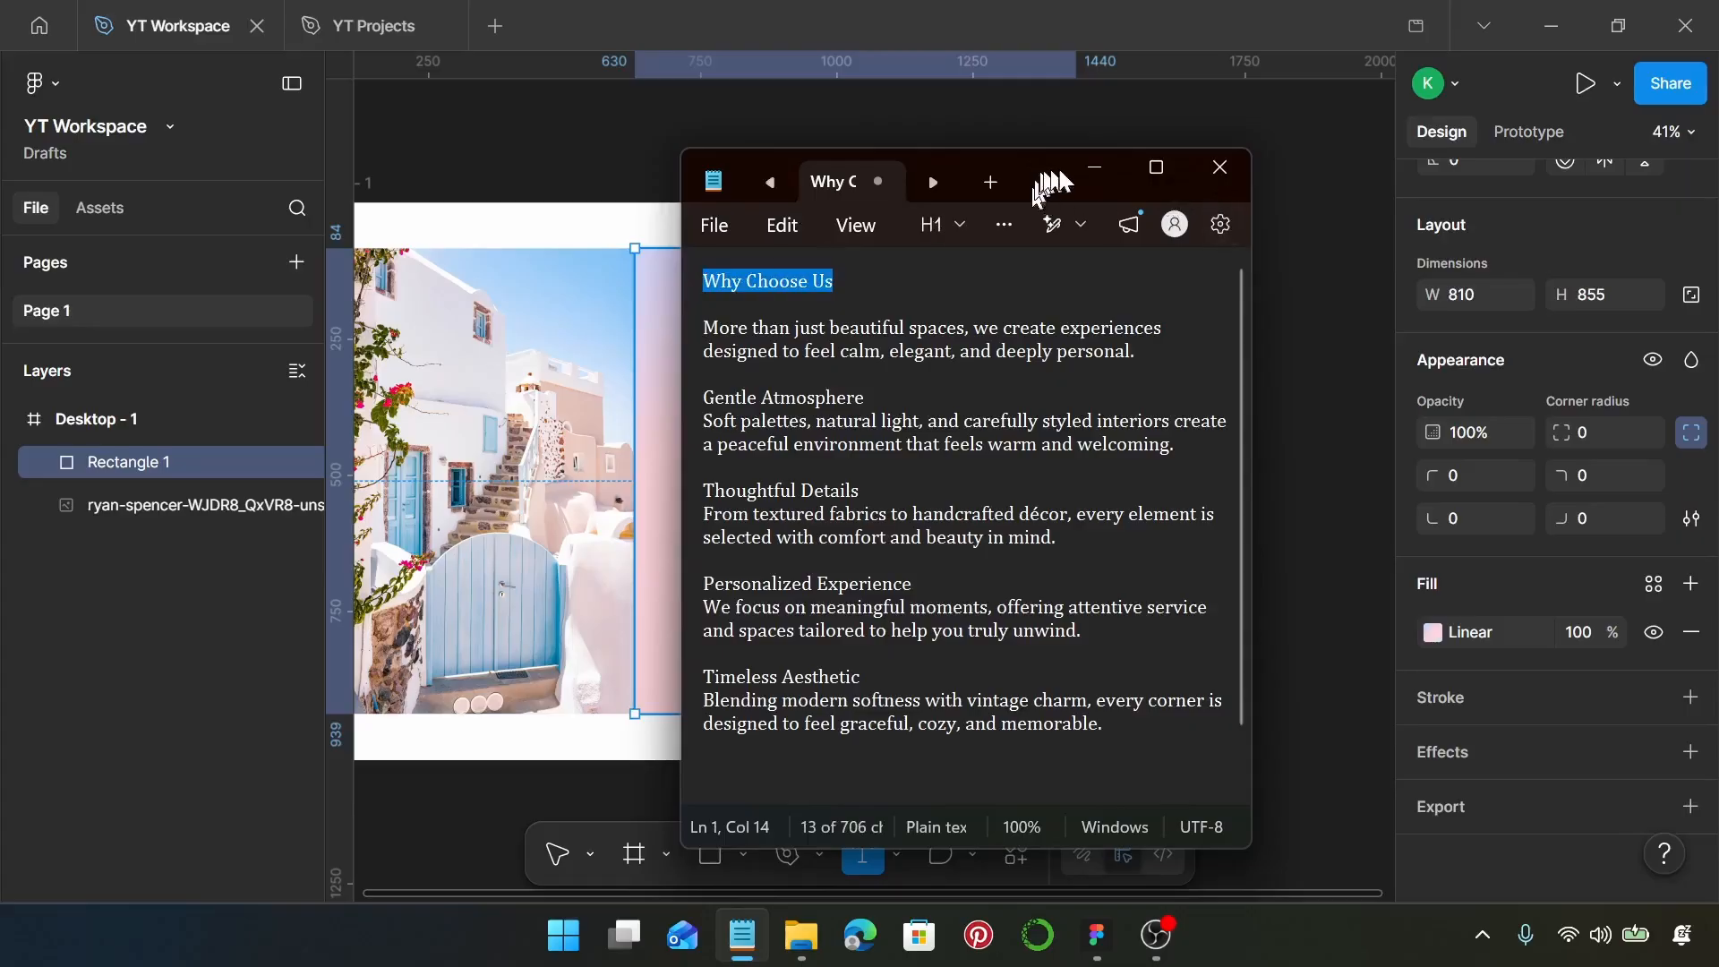
click(1094, 168)
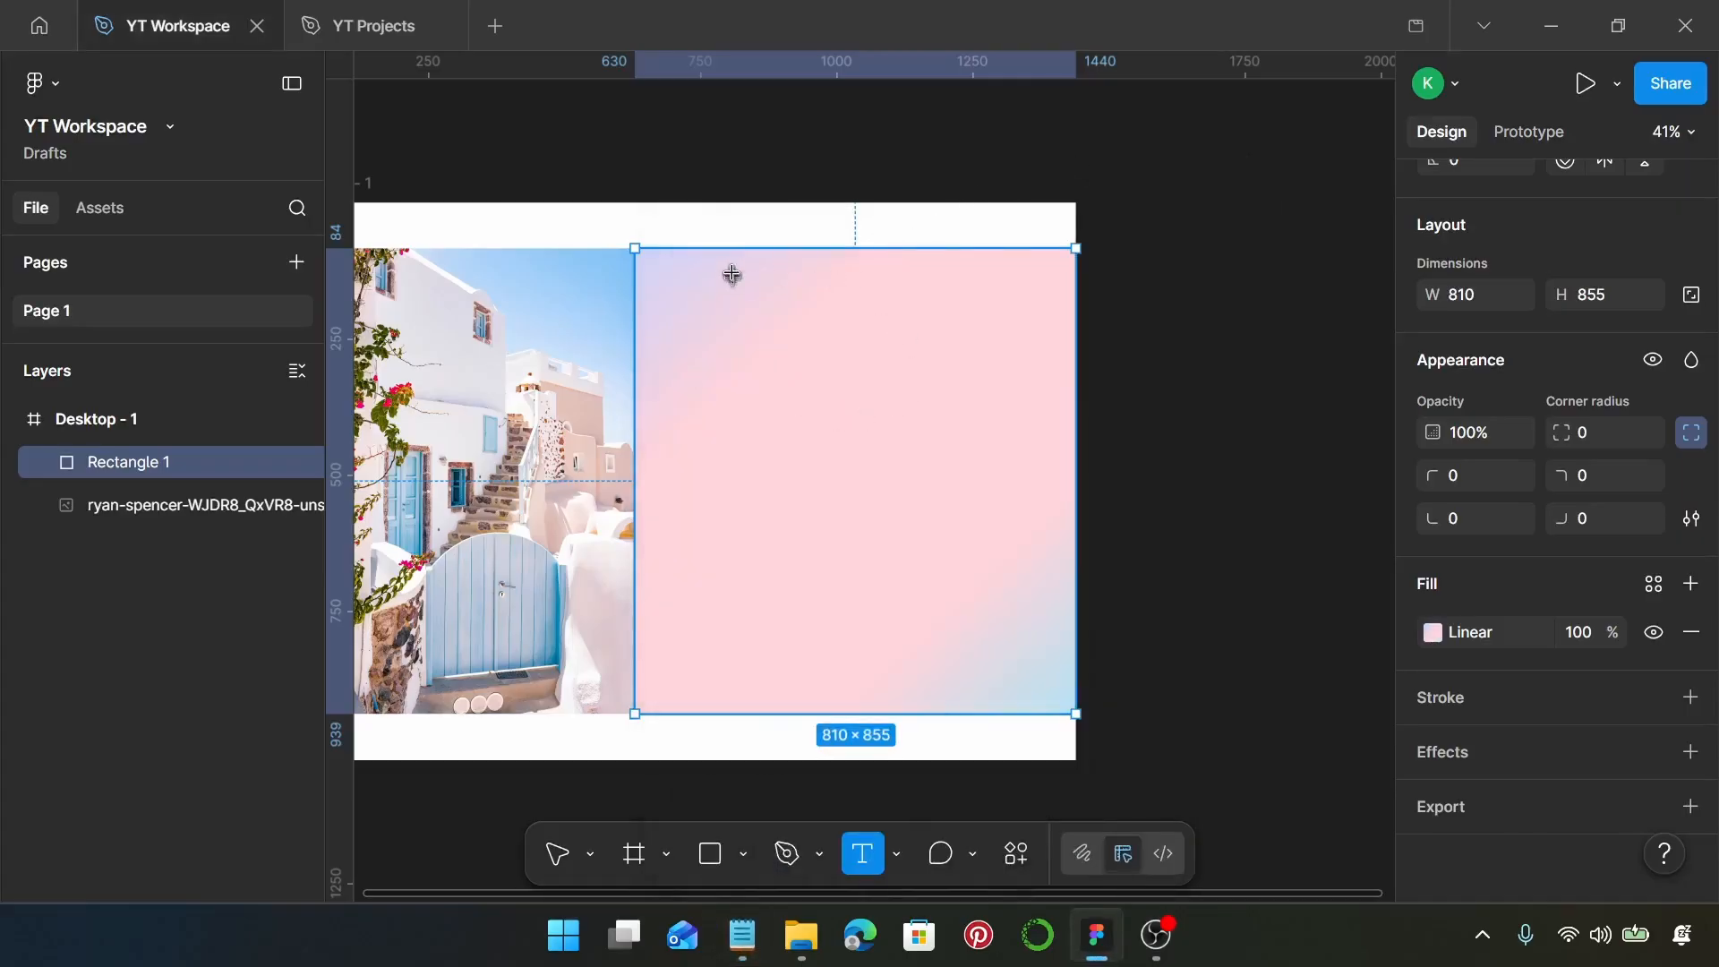
Add a text box about 400 × 44 near the gradient rectangle's upper edge, paste "Why Choose Us" and make it auto width
mouse_move(733, 272)
mouse_down()
mouse_move(890, 346)
mouse_move(952, 296)
mouse_up()
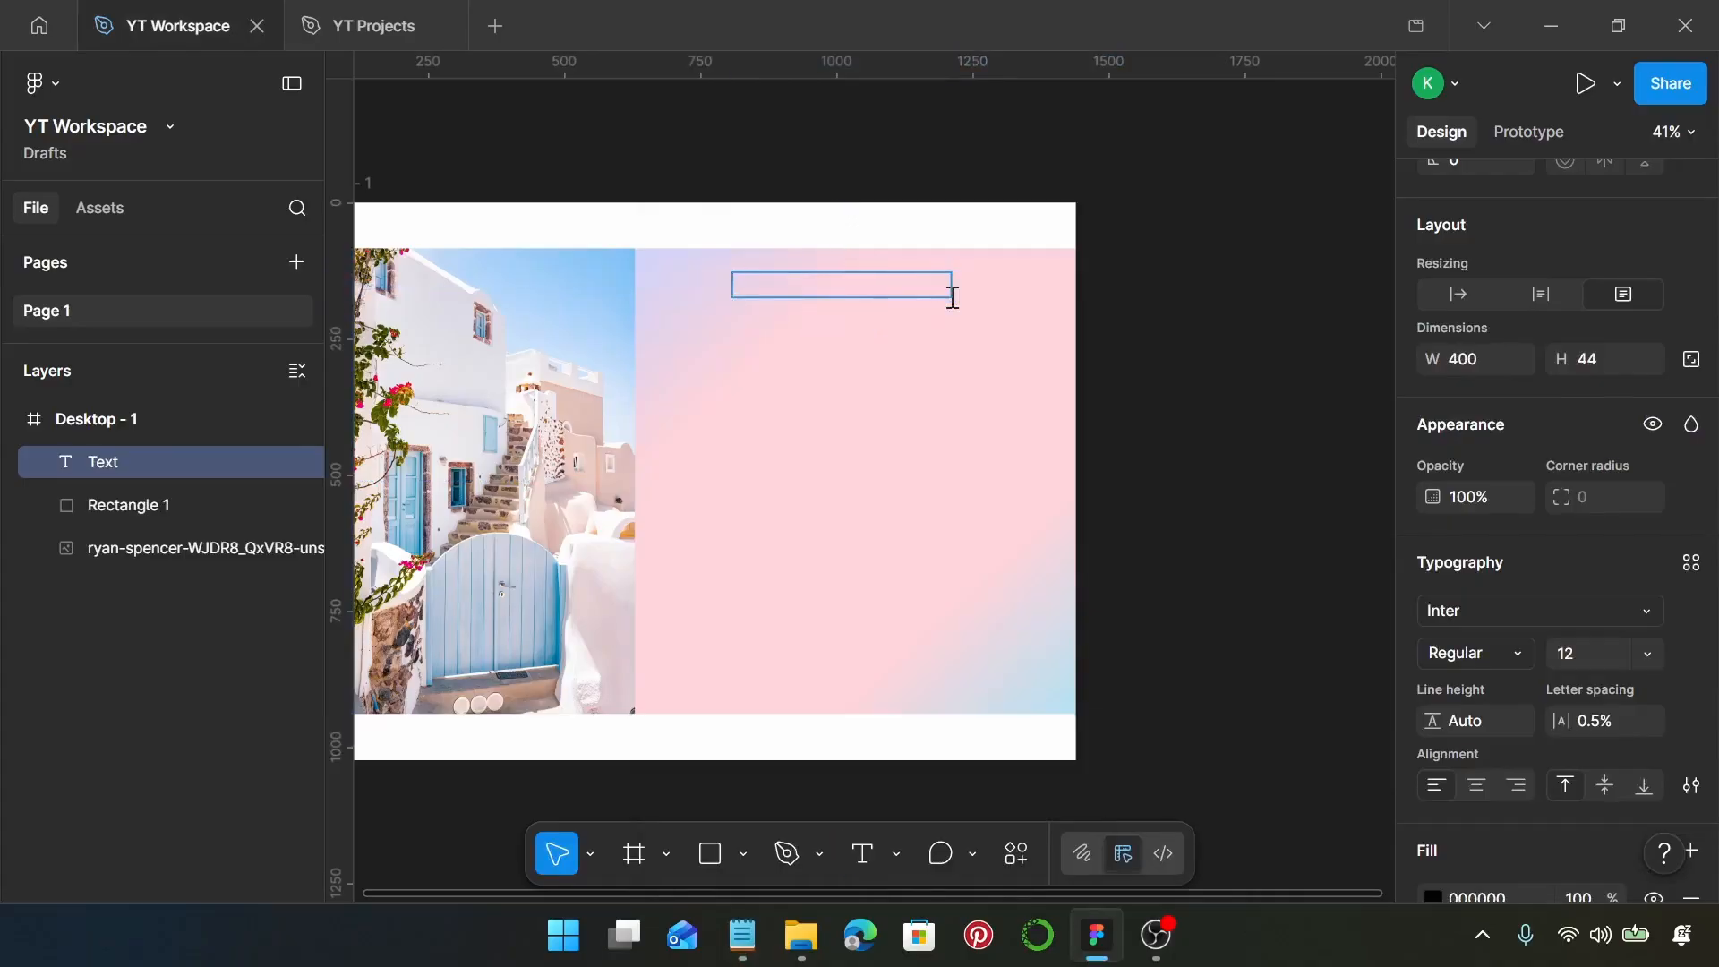
key(ctrl+v)
key(Escape)
scroll(1580, 448, up, 2)
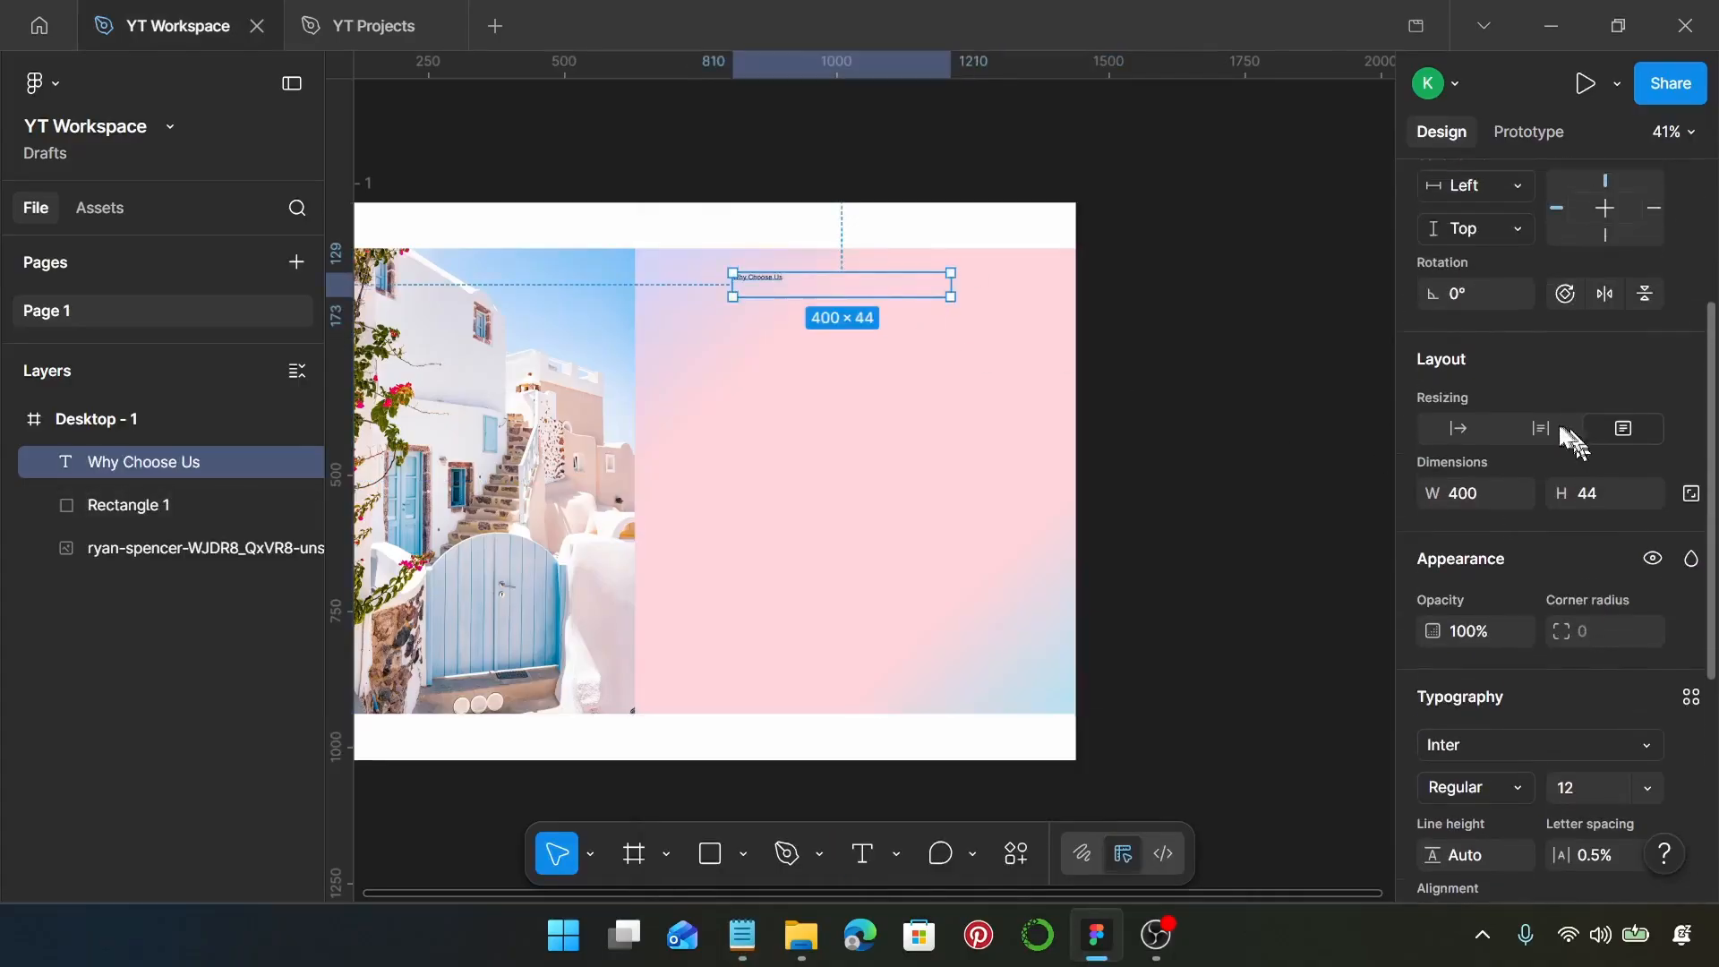
click(1460, 426)
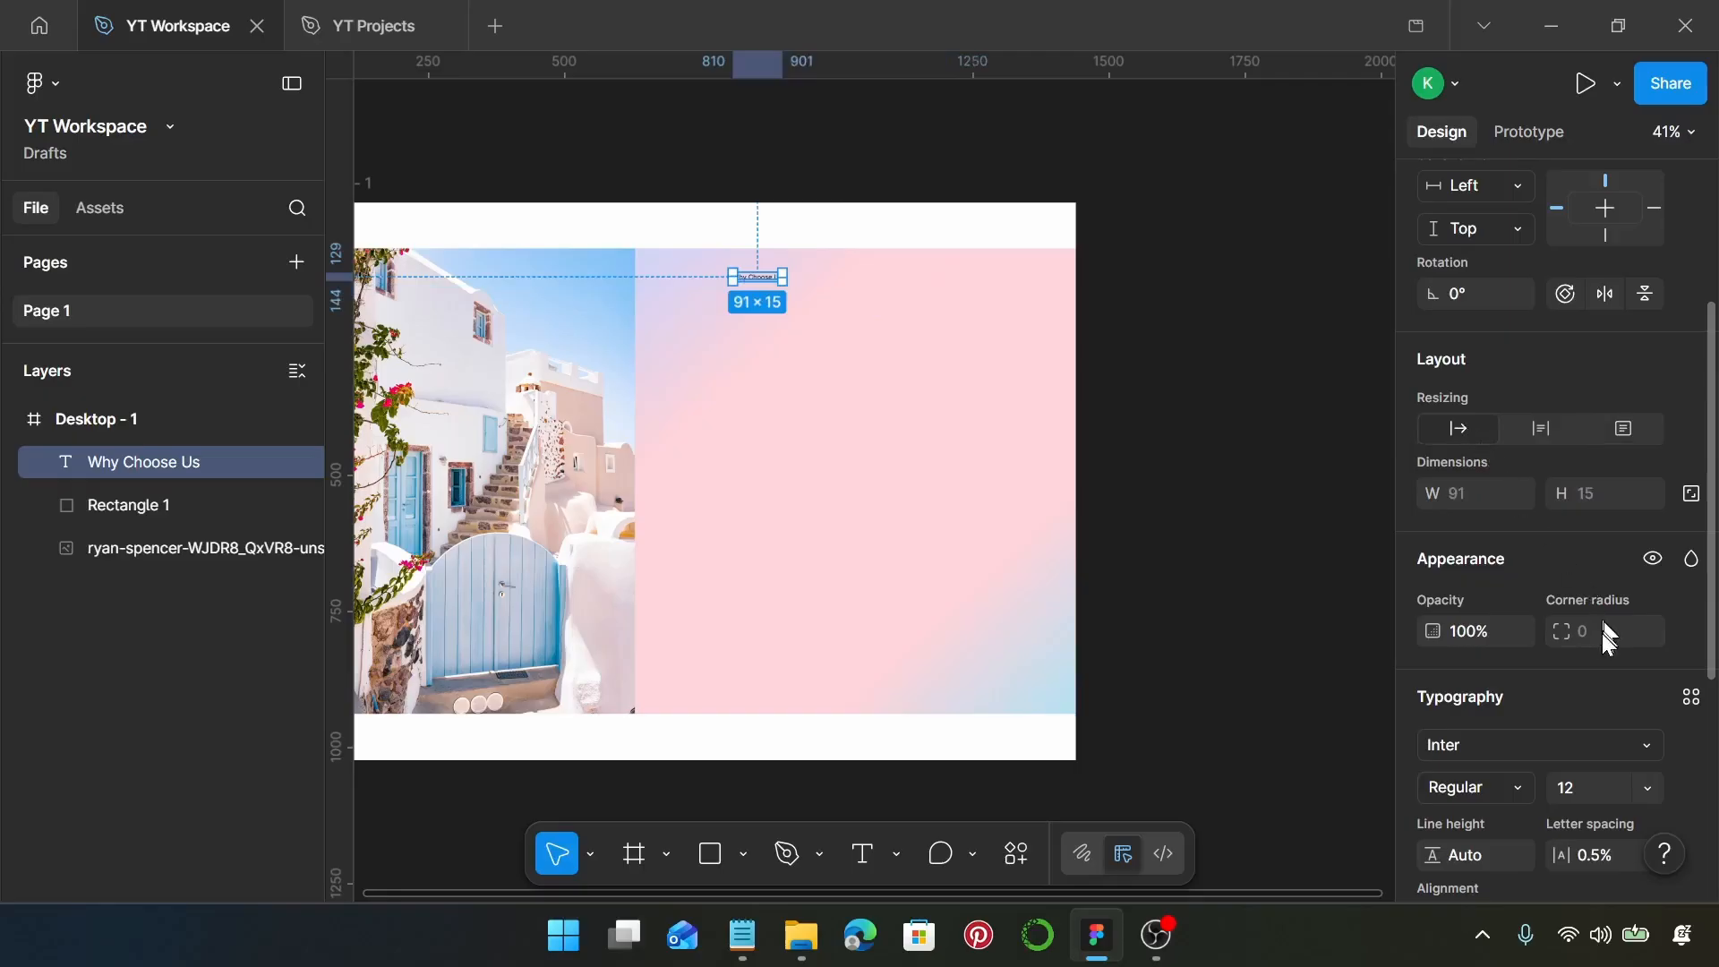
Set the "Why Choose Us" heading's font to Cormorant Garamond at size 57
scroll(1603, 627, down, 3)
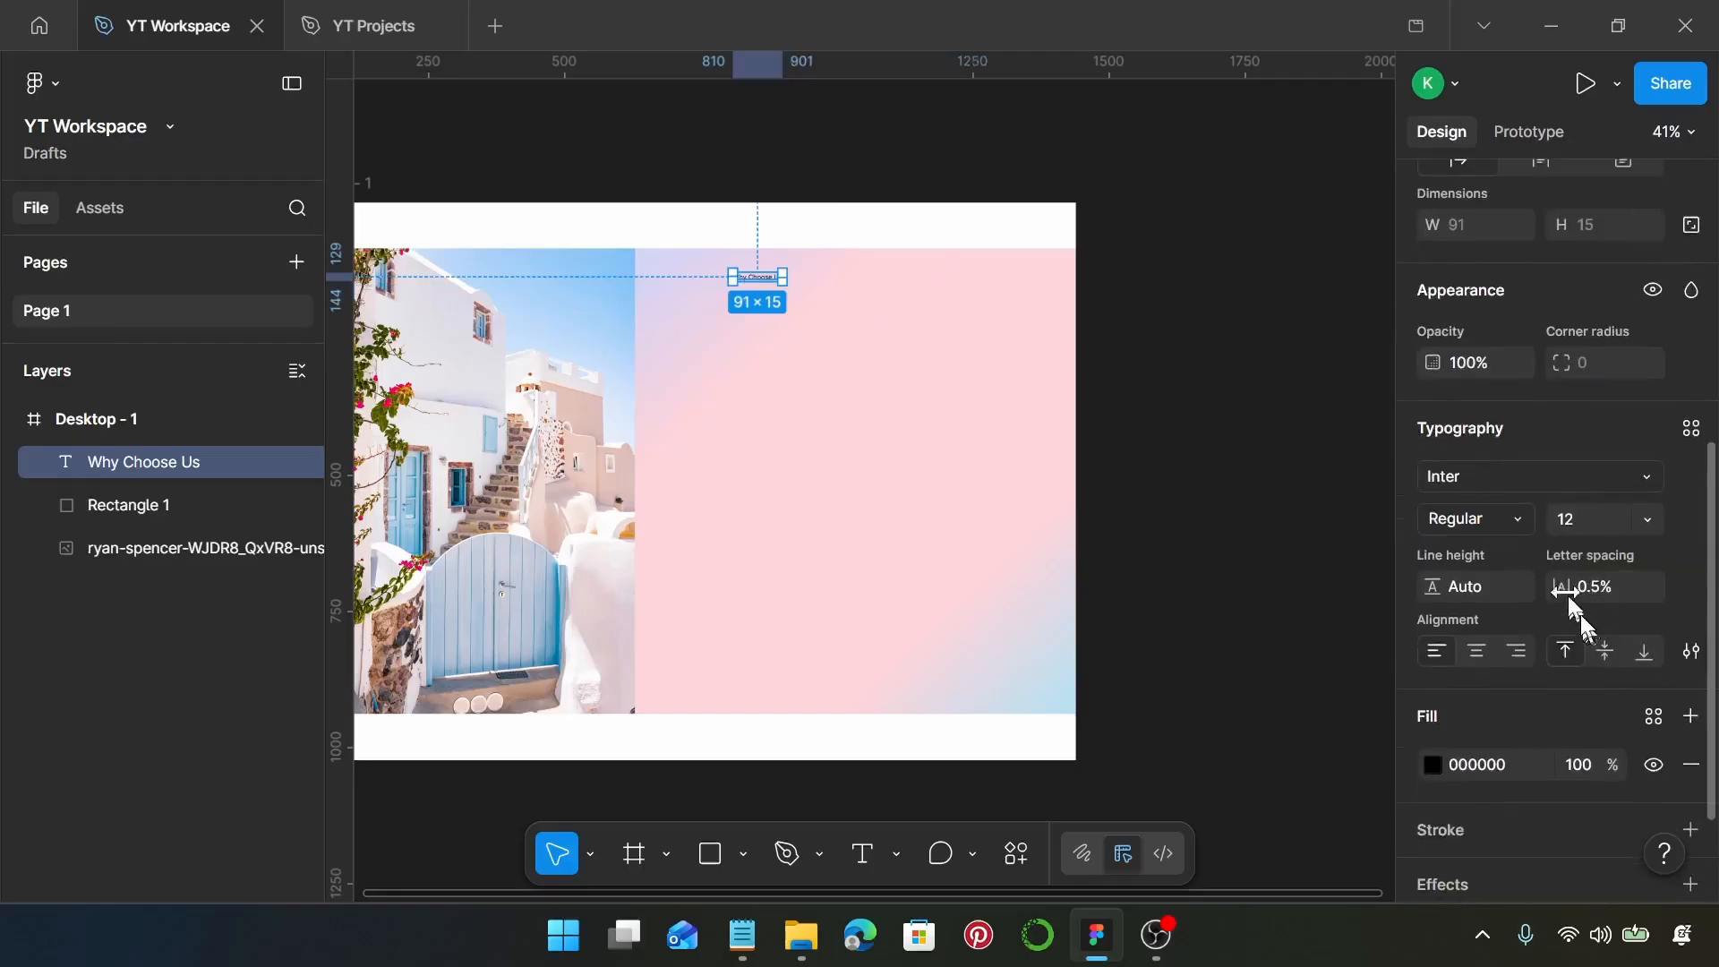
click(1536, 485)
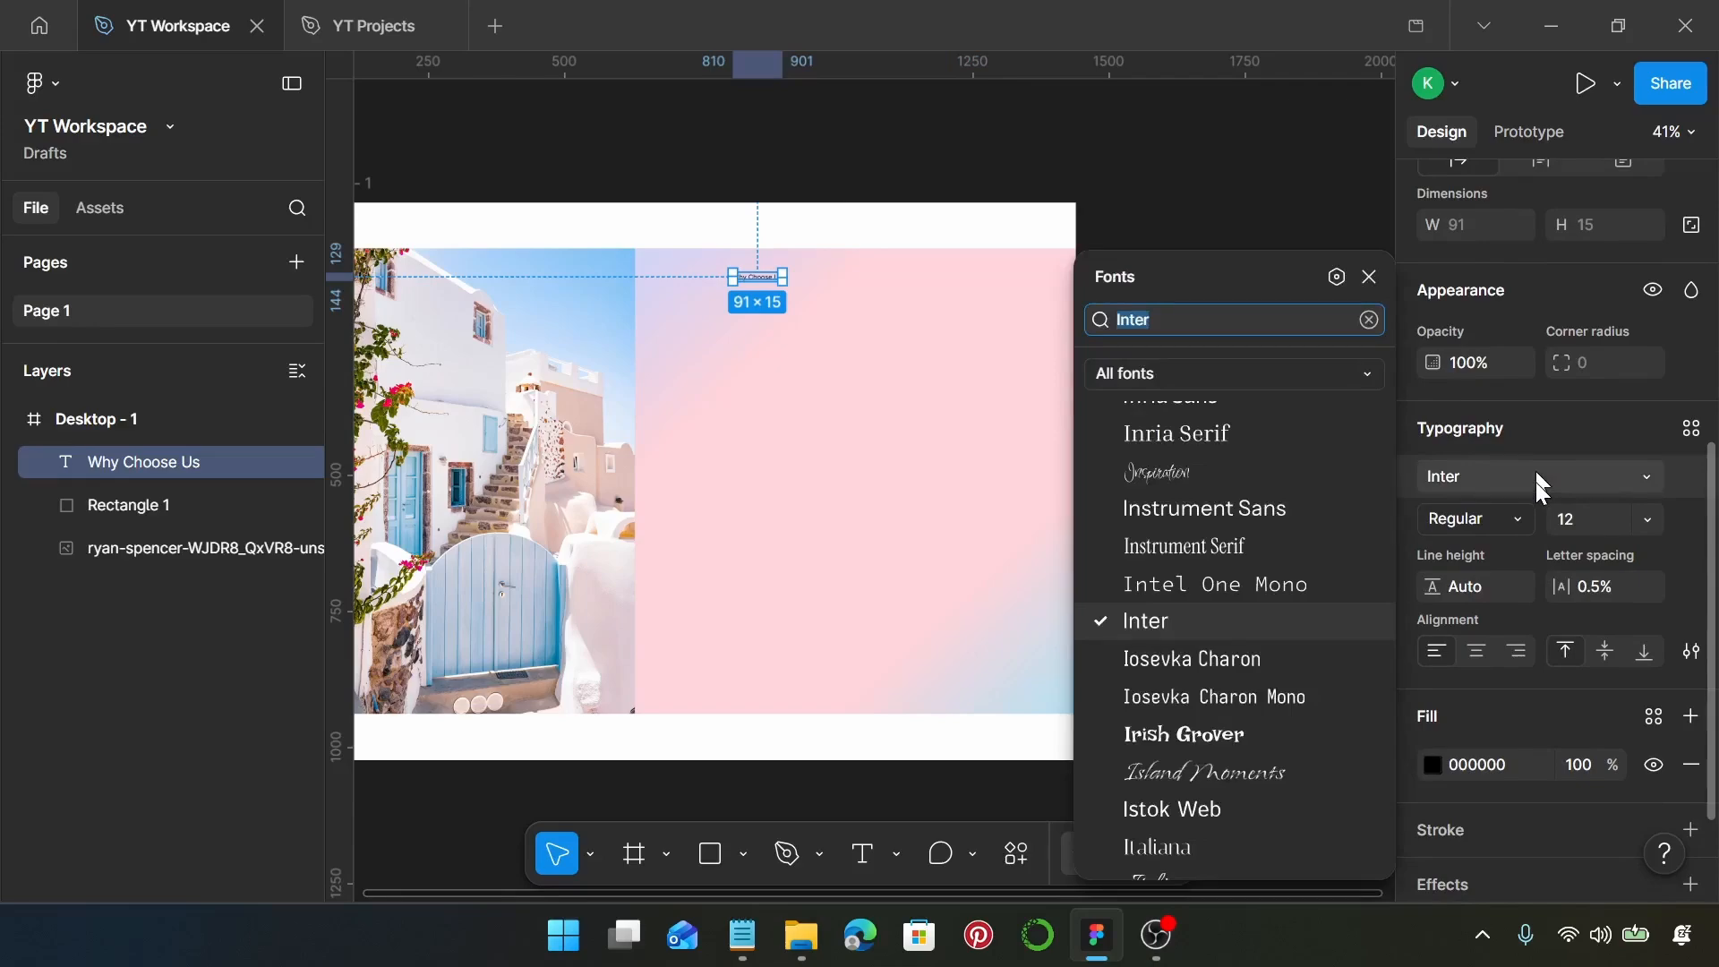
text(corm)
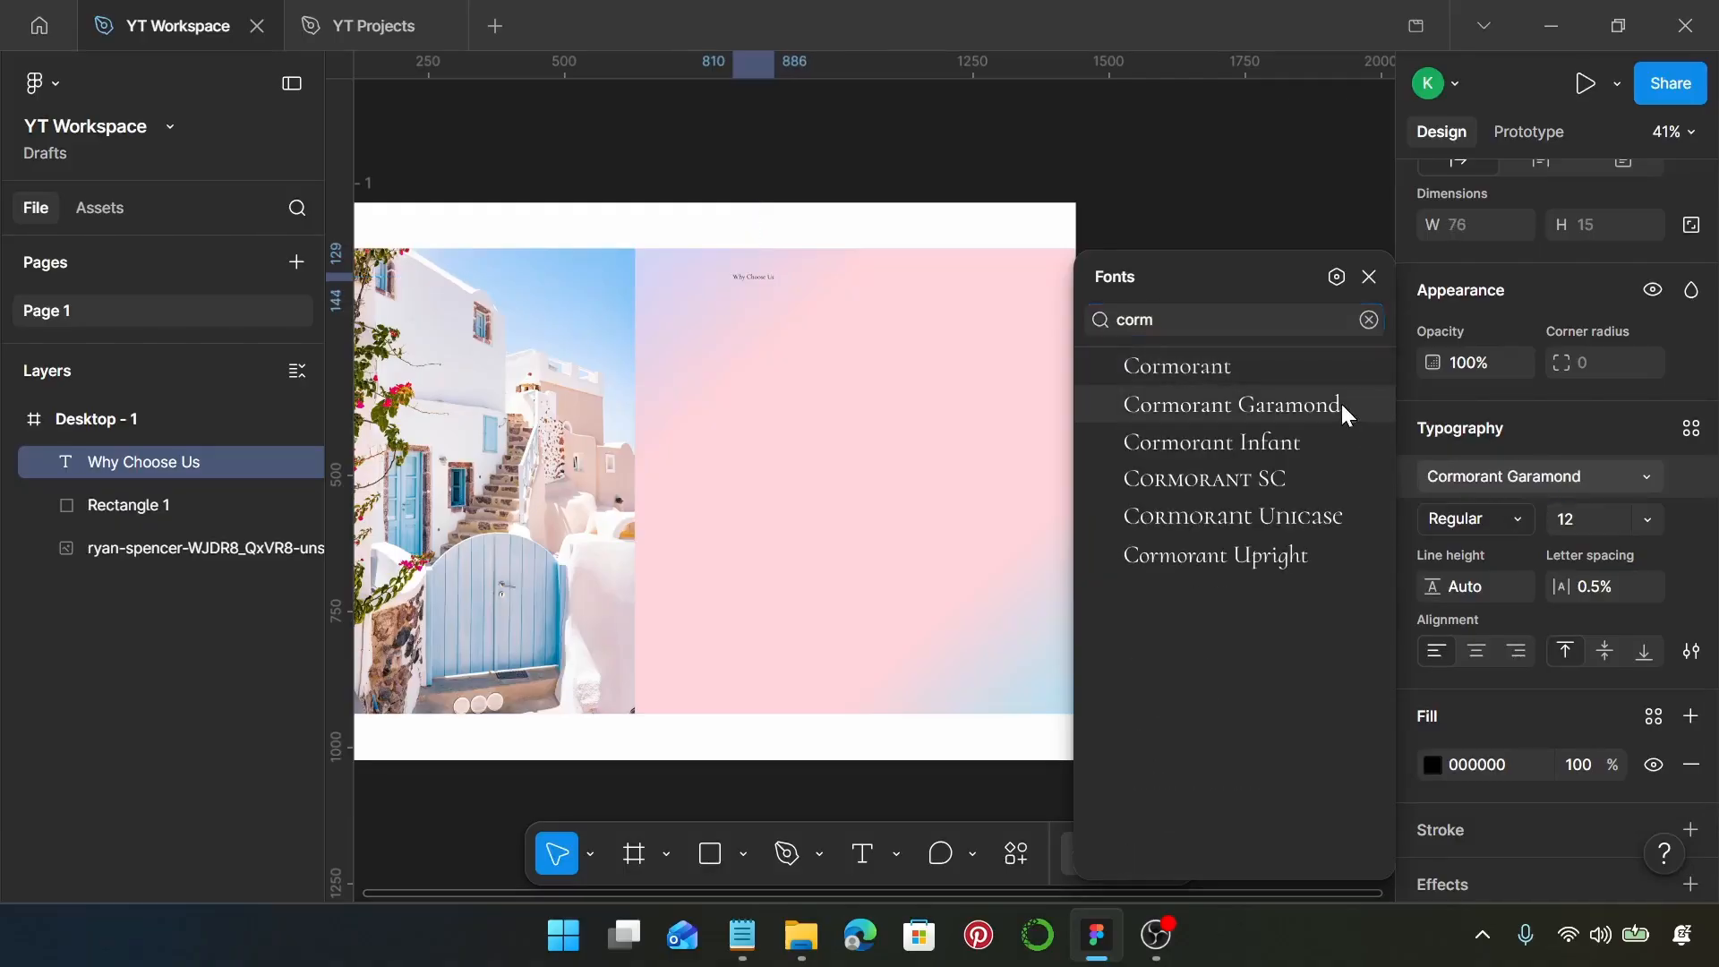
click(1341, 403)
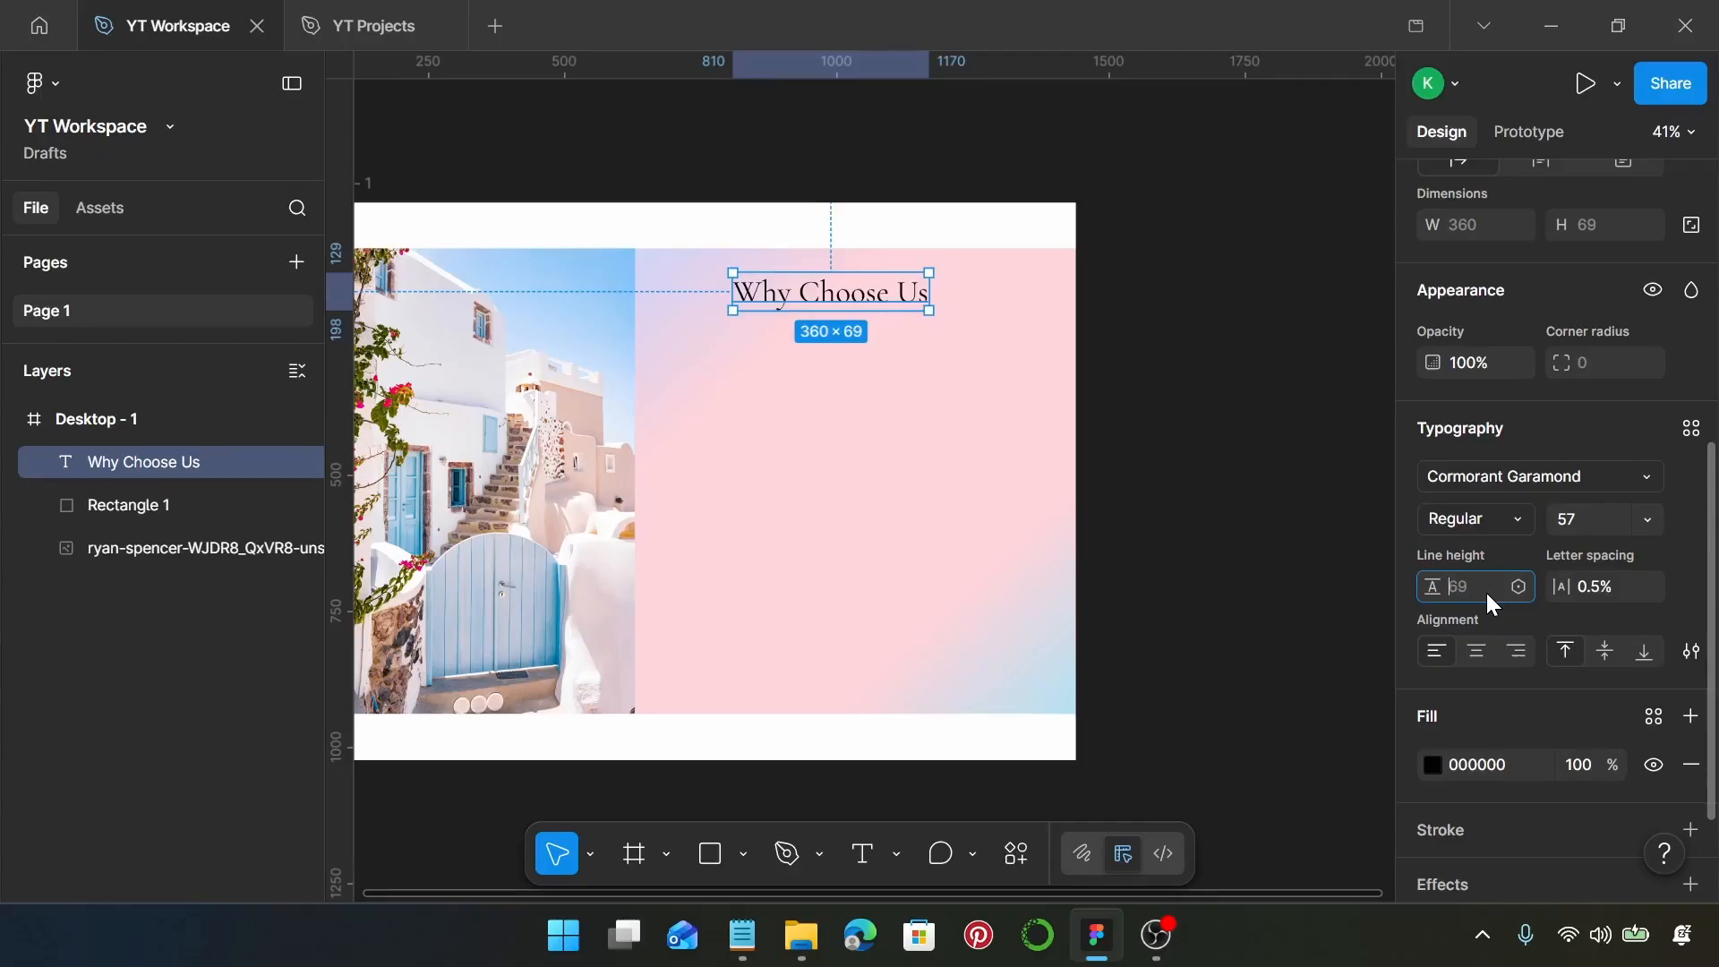
Set the heading's line height to 64 and its letter spacing to 0%
text(64)
key(Return)
click(1594, 591)
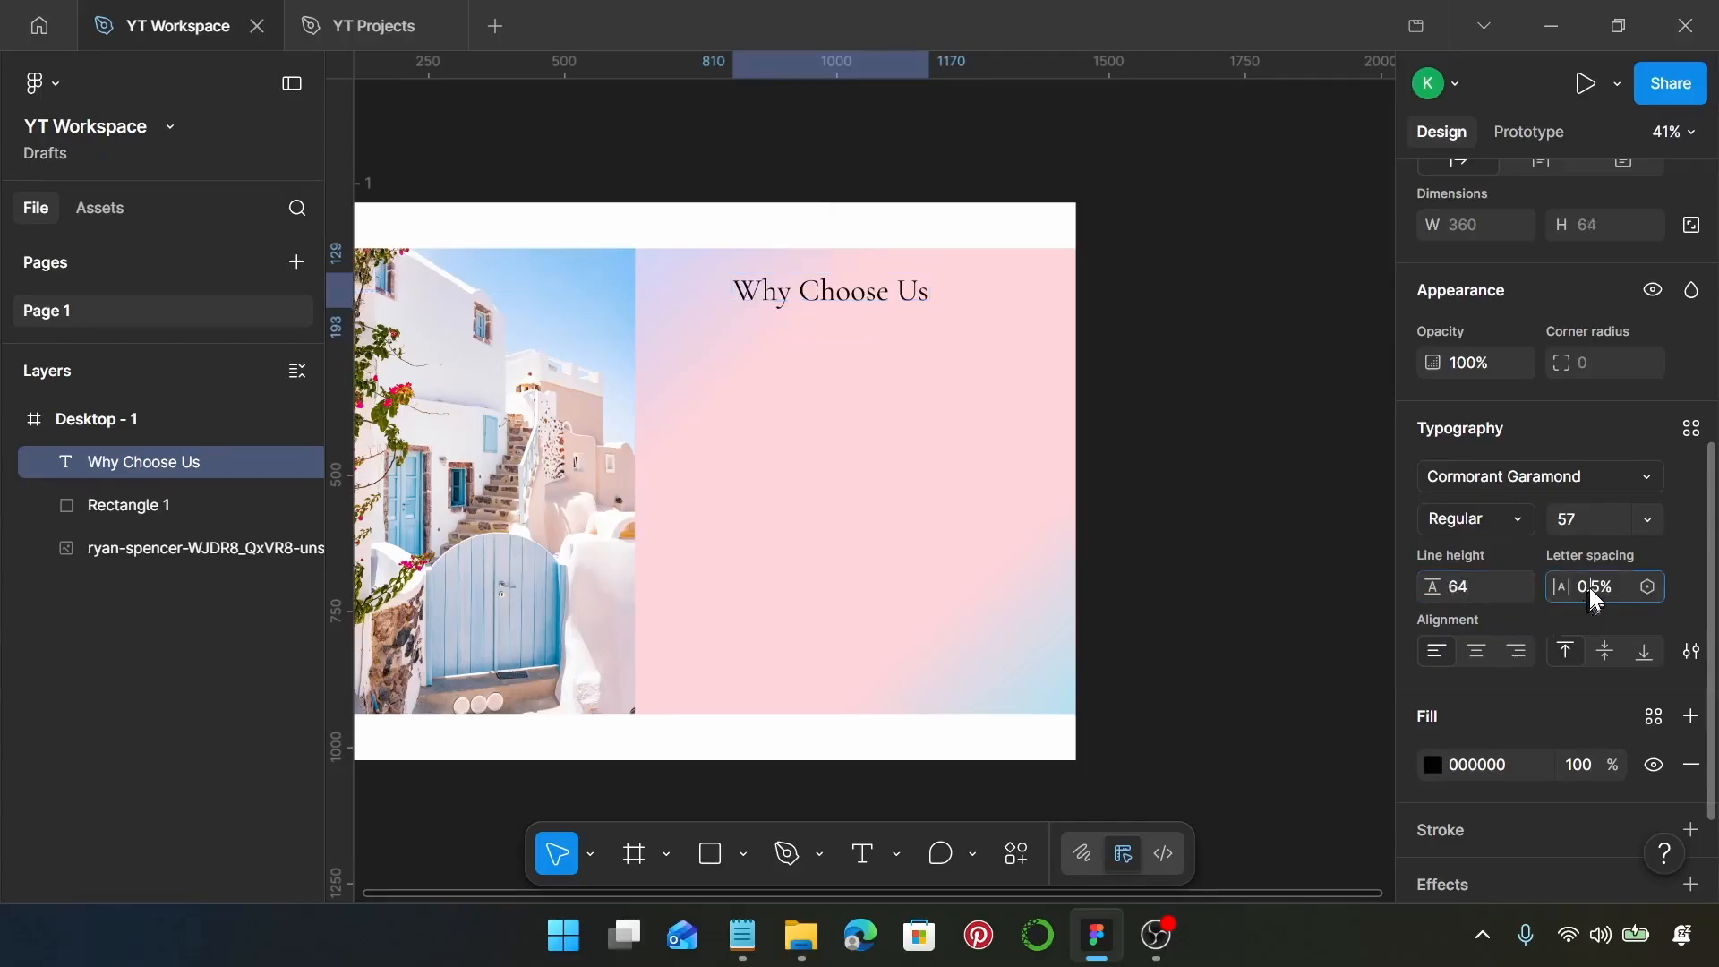
double_click(1590, 588)
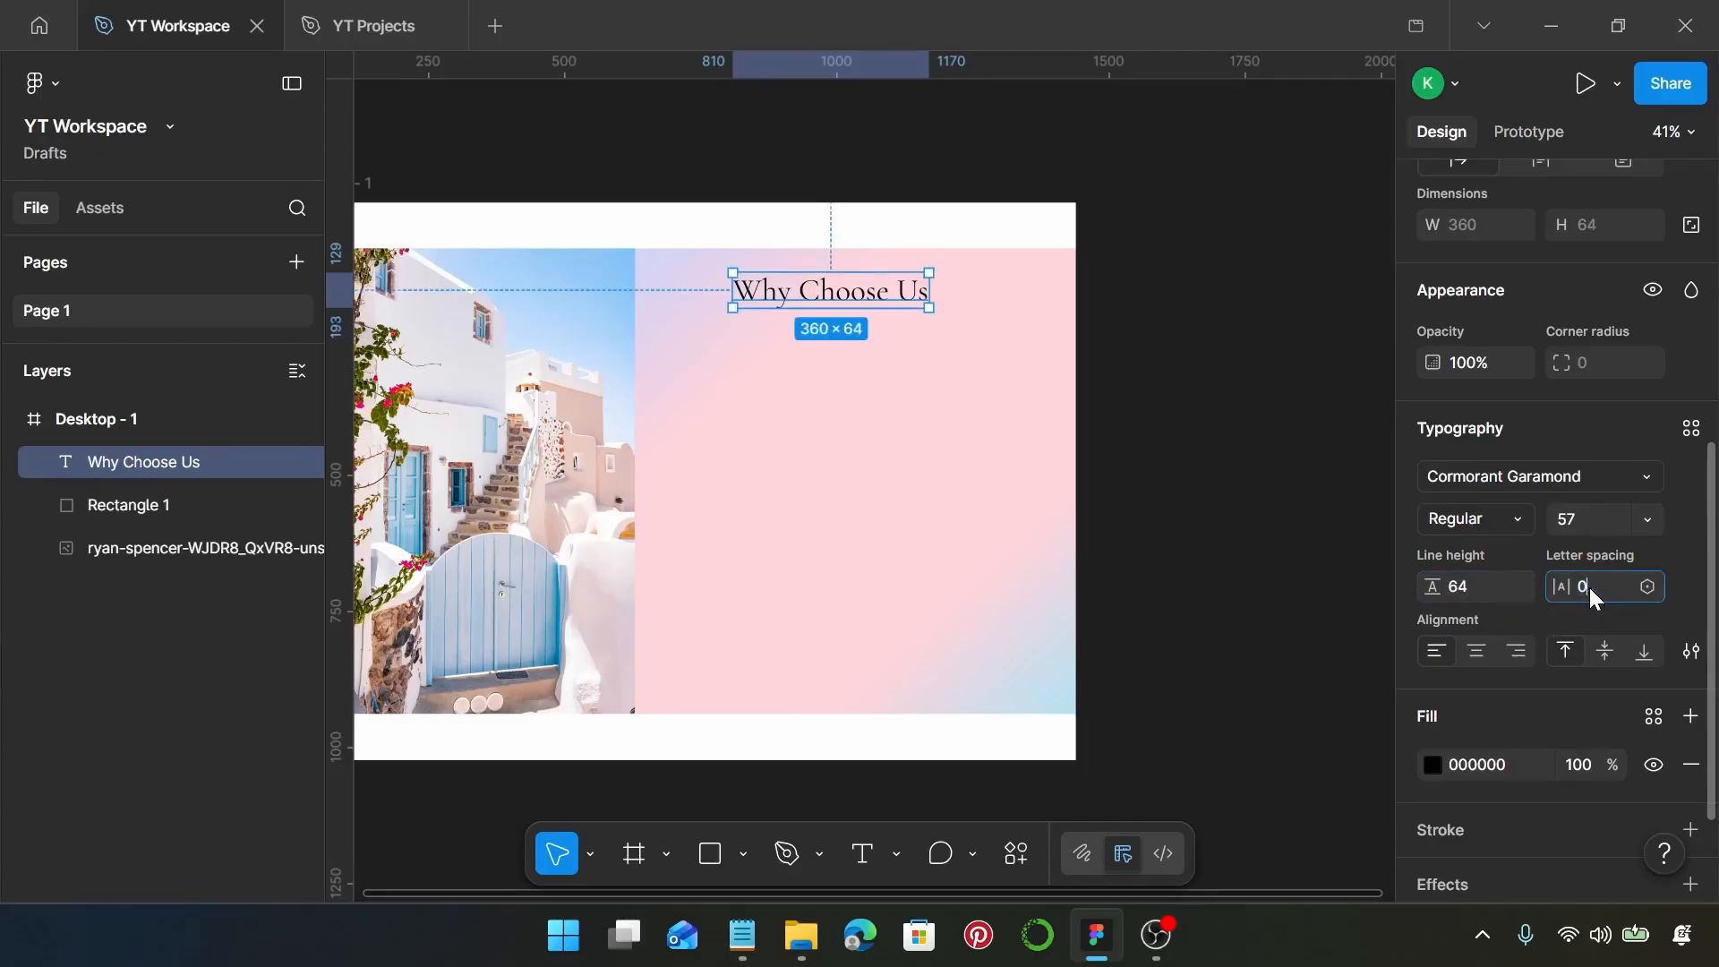
text(0)
key(Return)
Duplicate the heading directly below the original and change the copy's font to Lora
scroll(840, 301, up, 2)
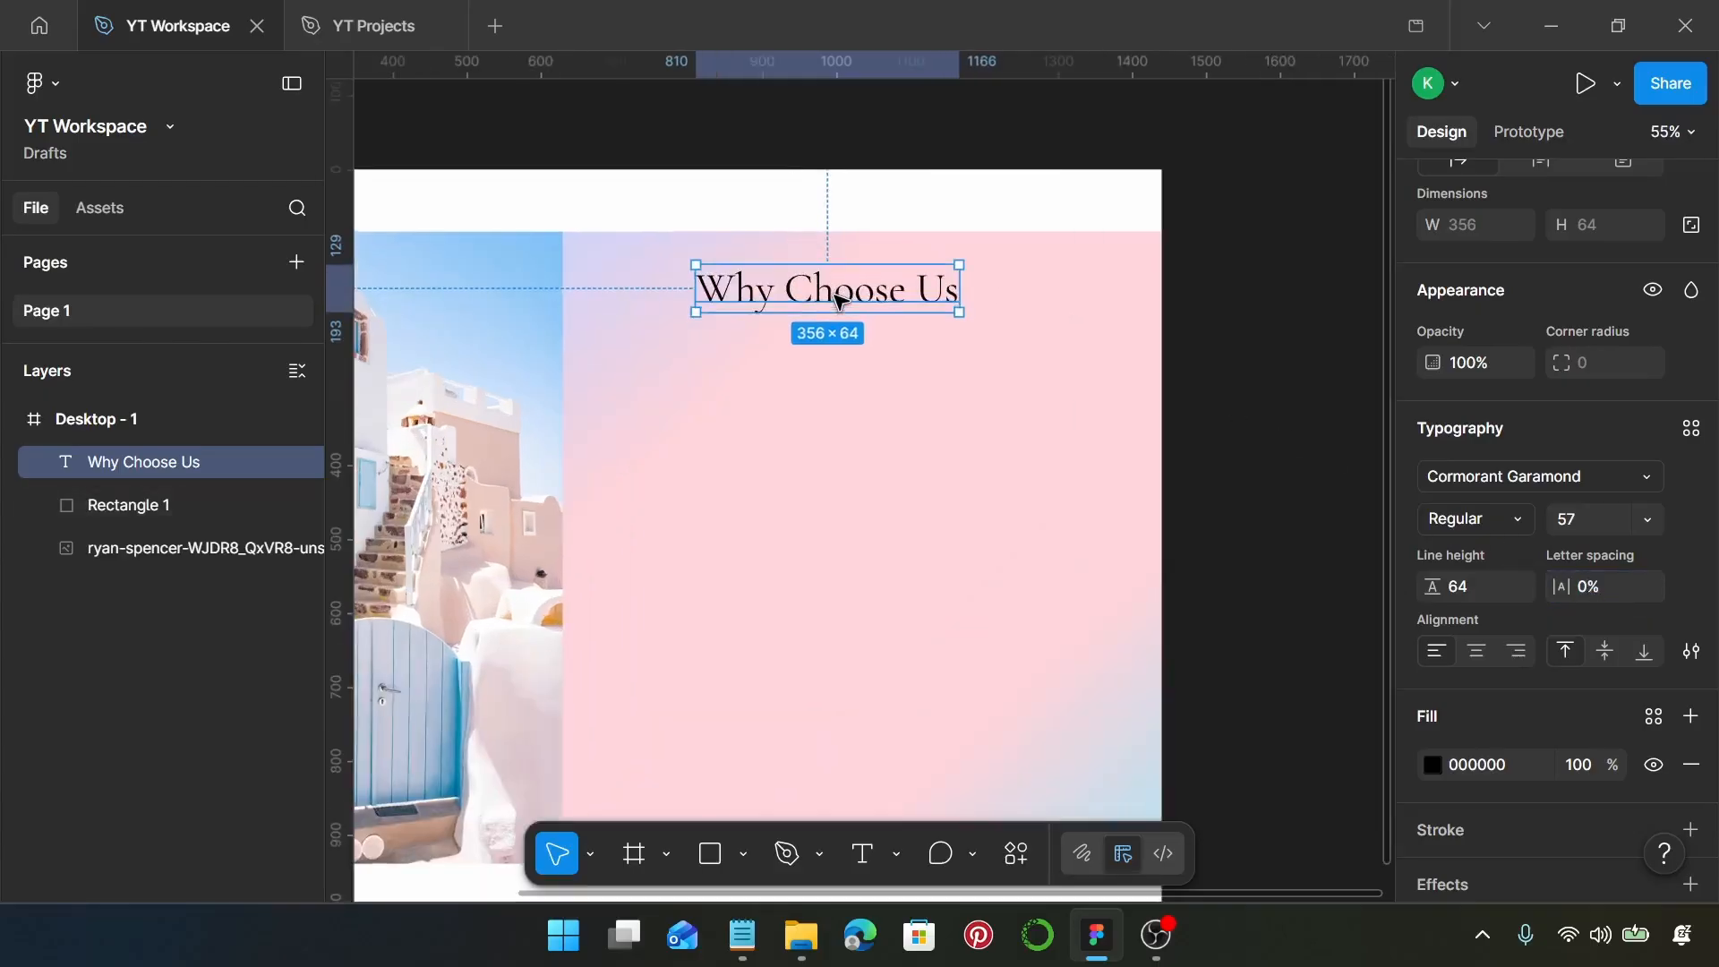
drag(840, 329, 842, 350)
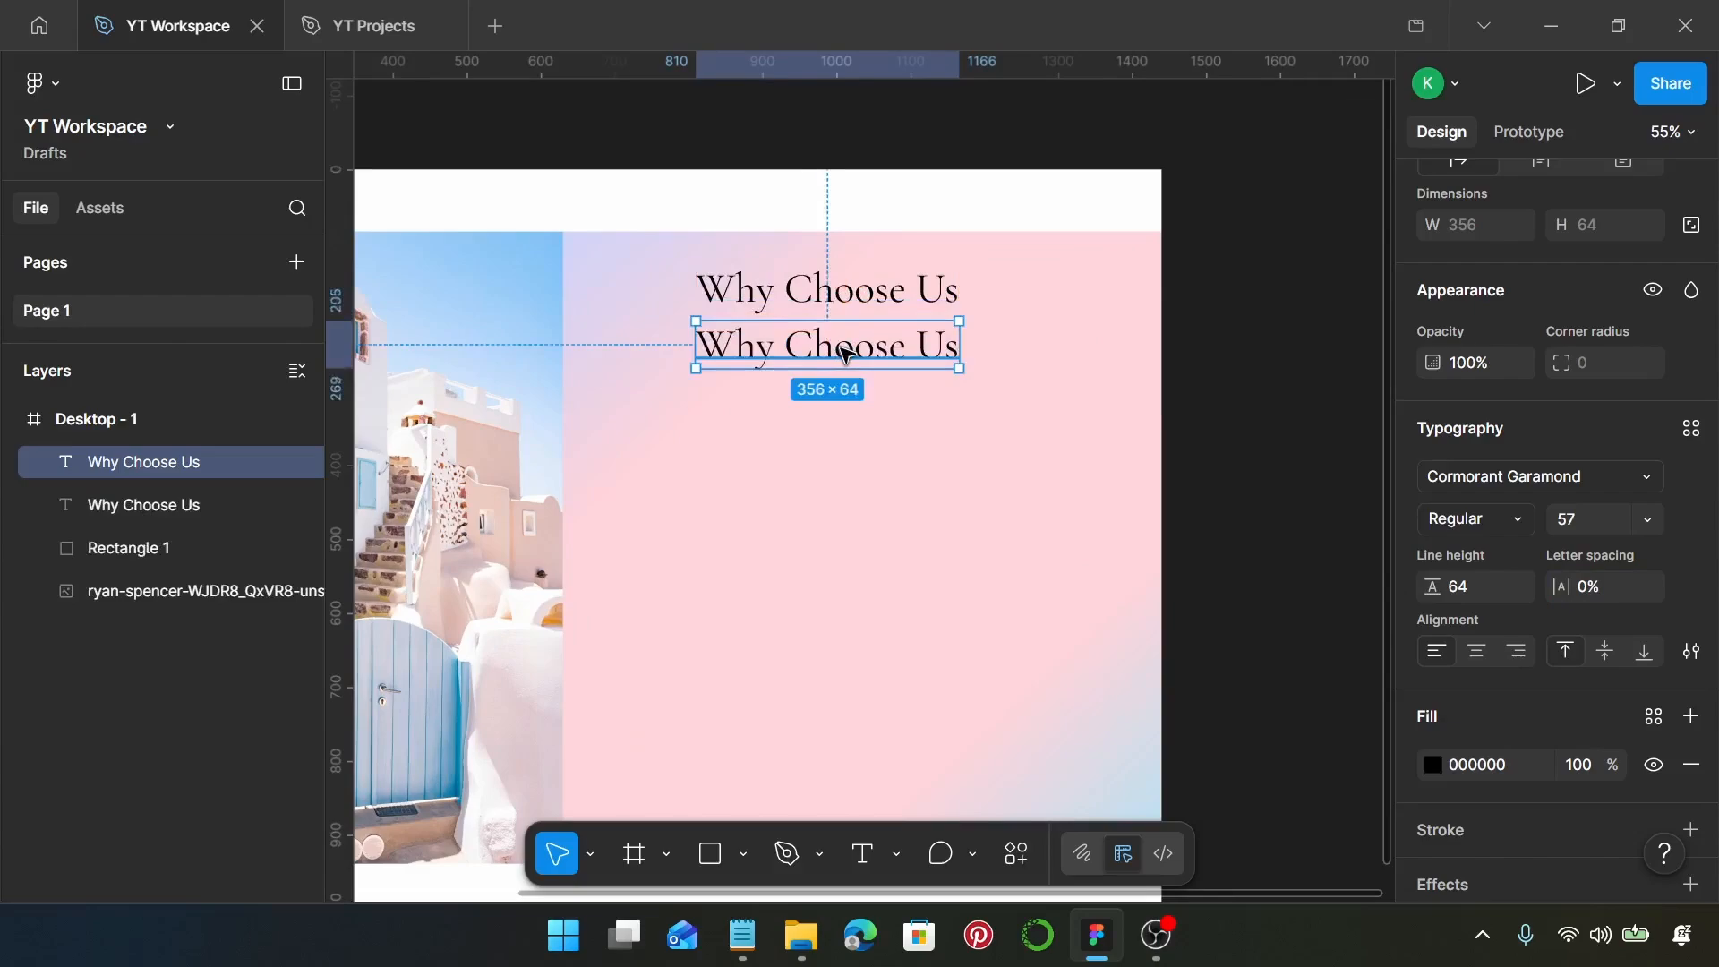
click(1504, 480)
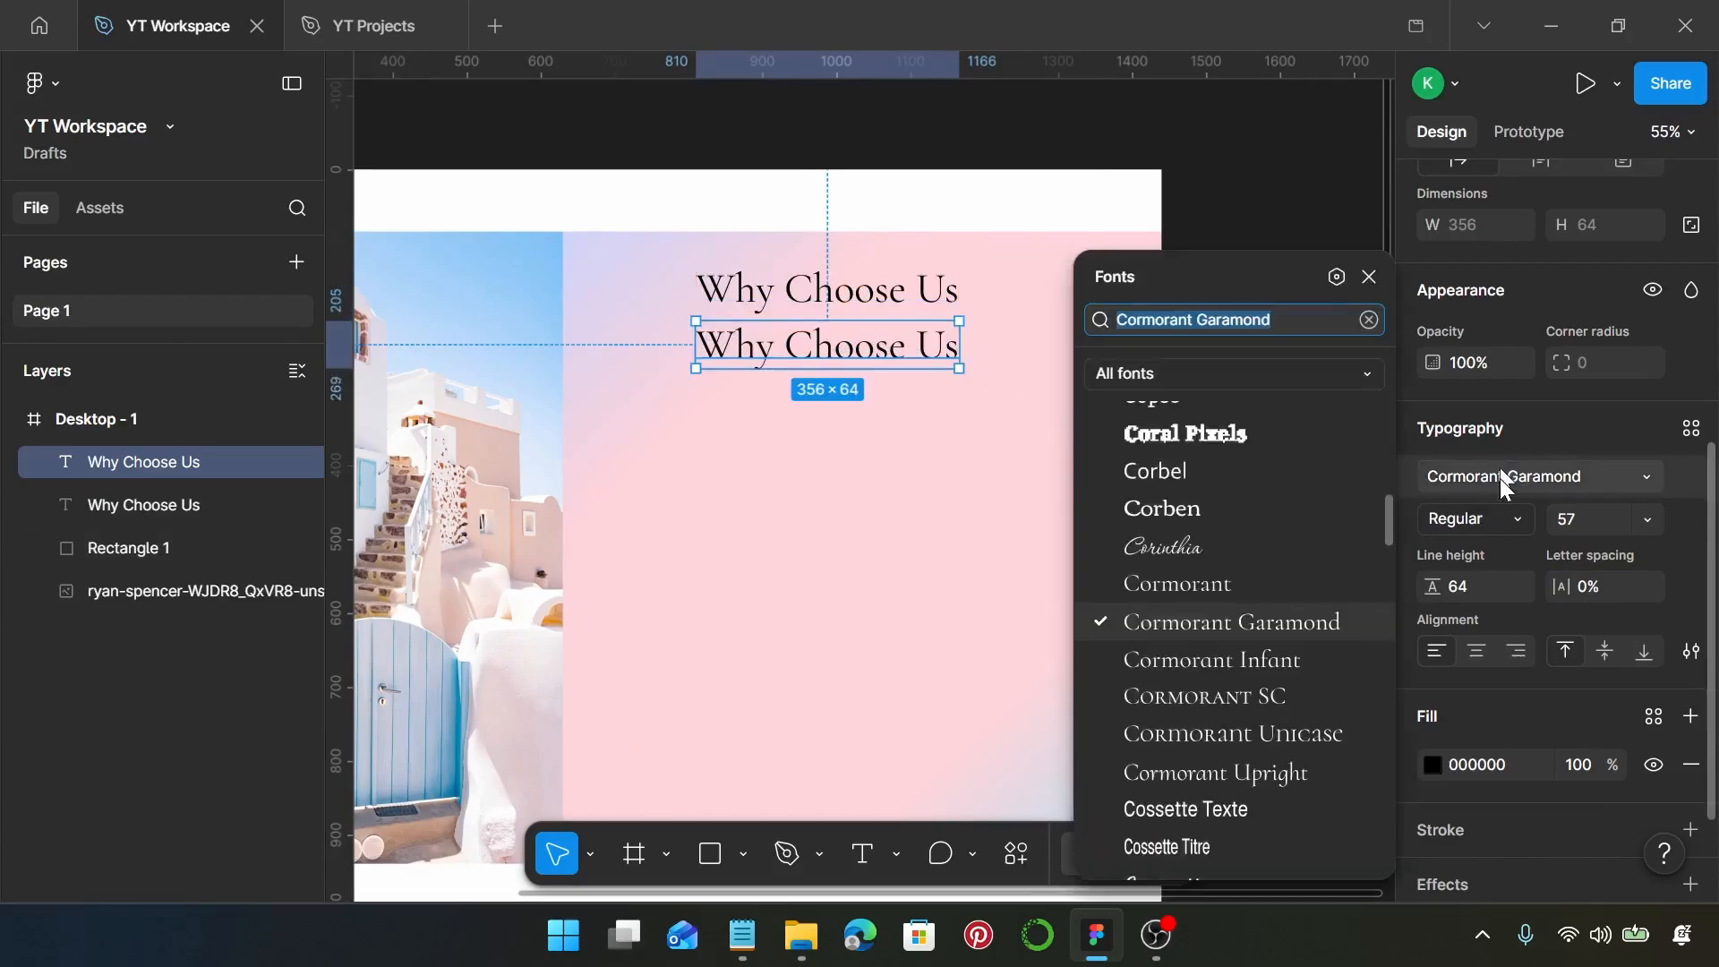
text(lor)
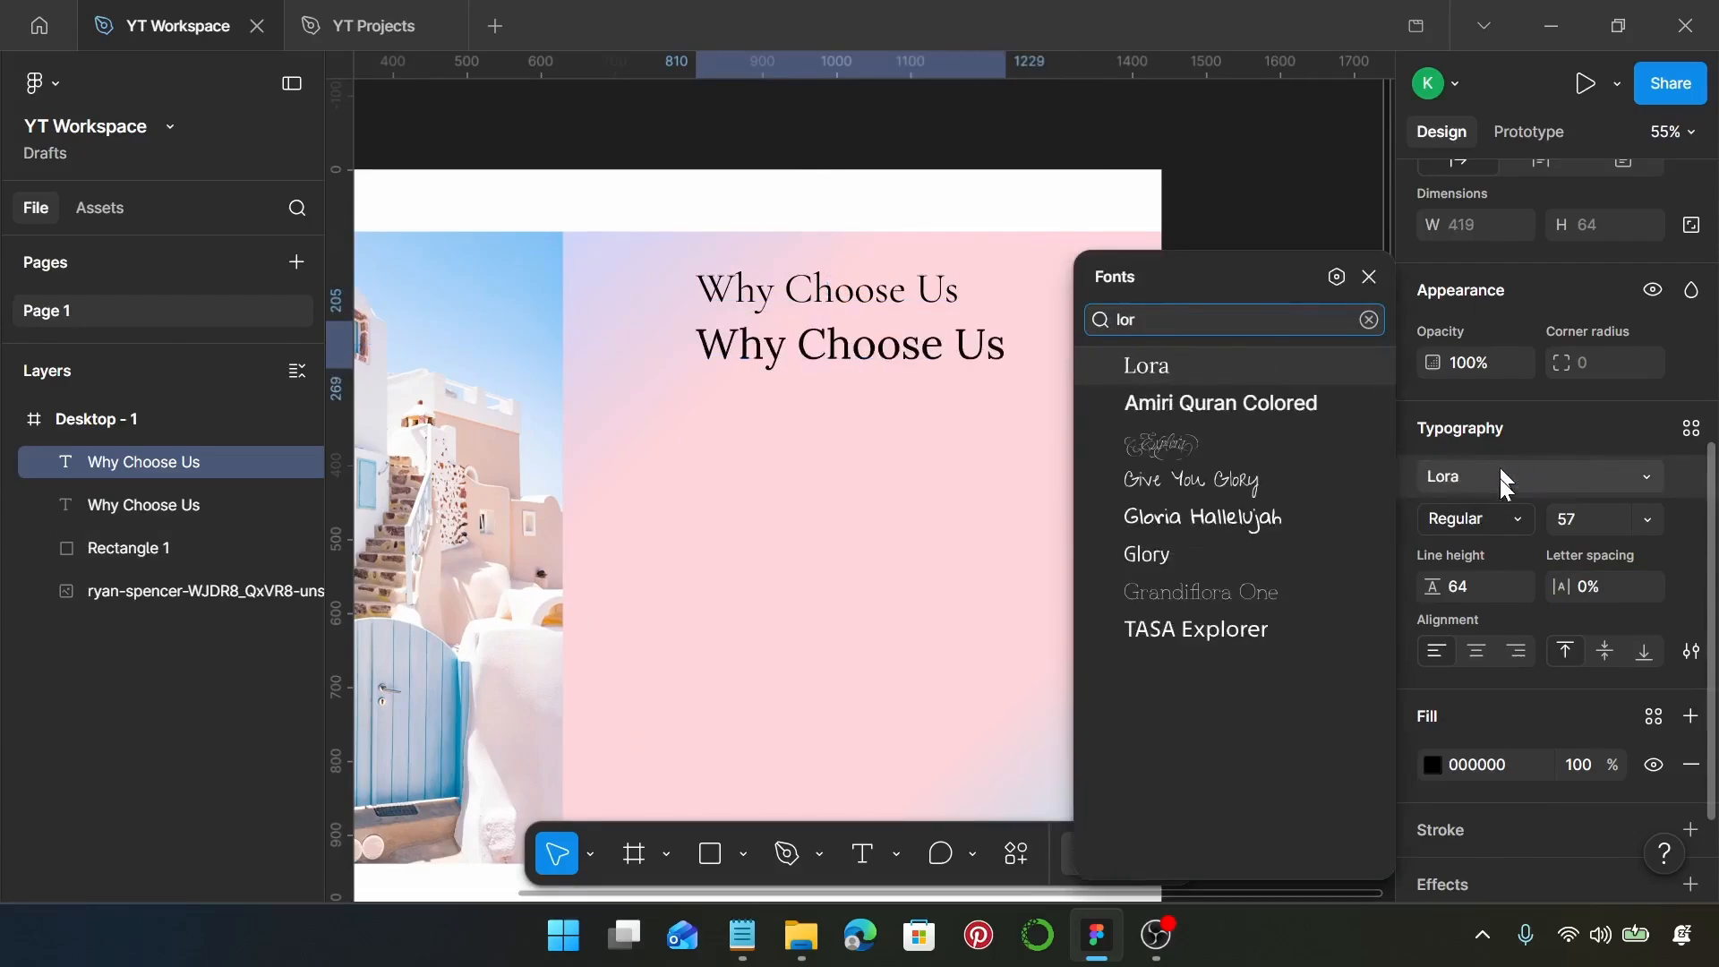
click(1290, 369)
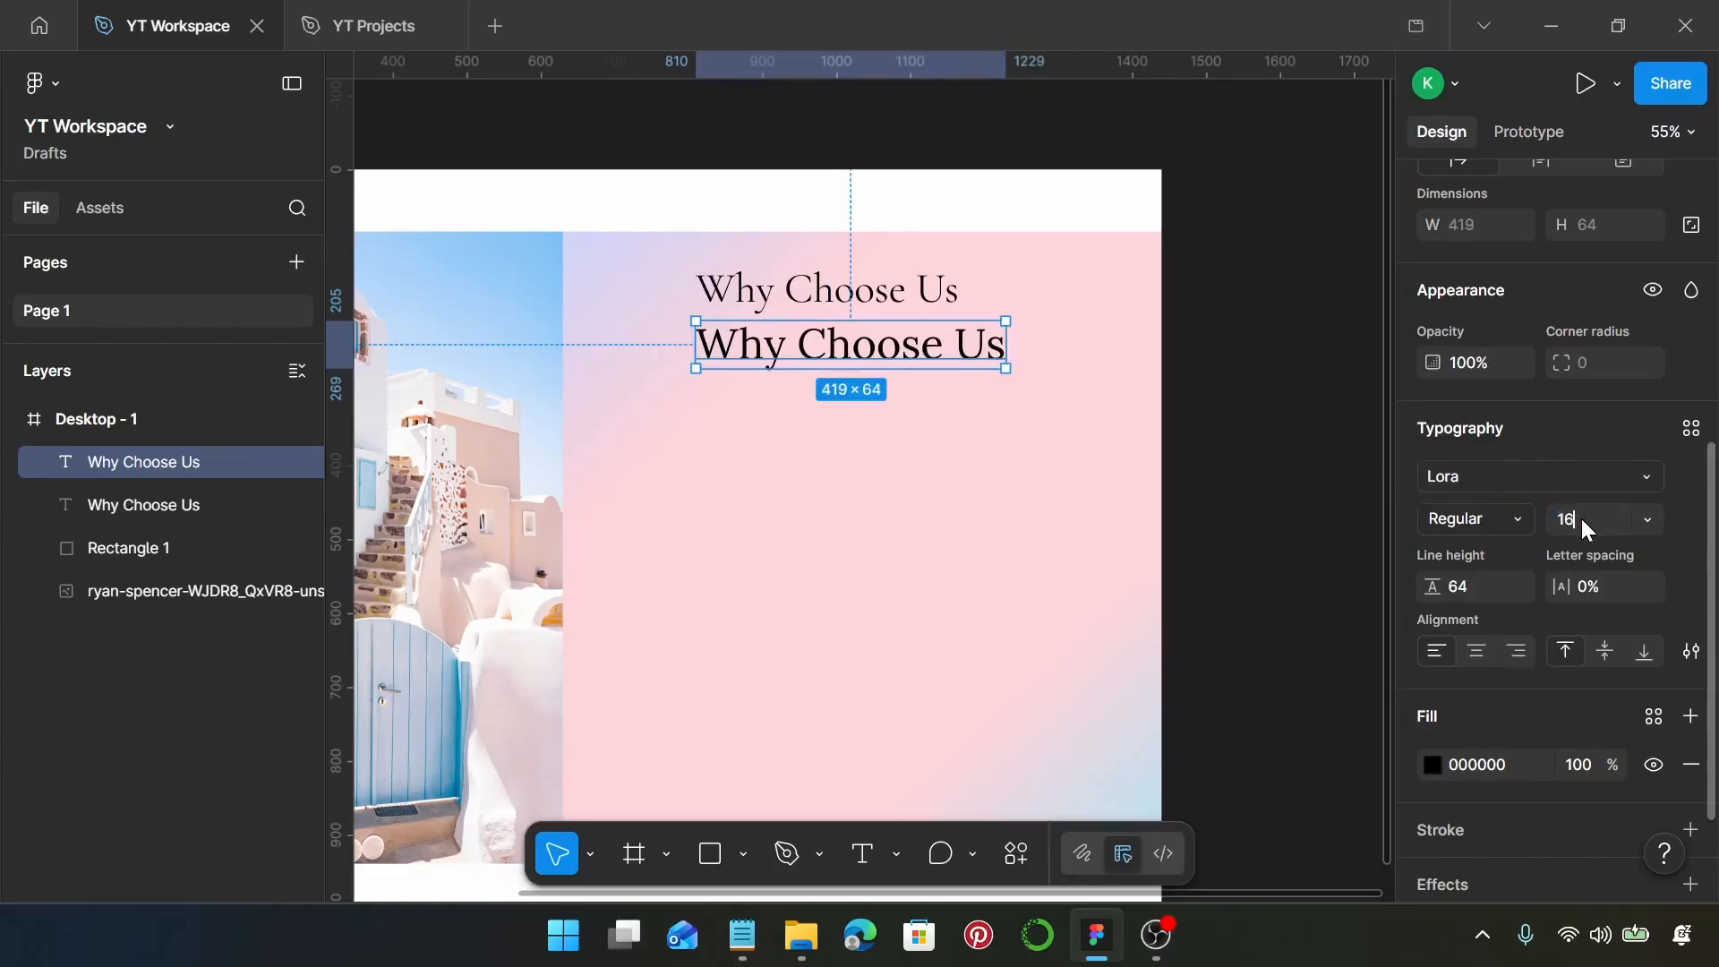
Set the duplicated text's font size to 16 and its line height to 24
key(Return)
click(1474, 582)
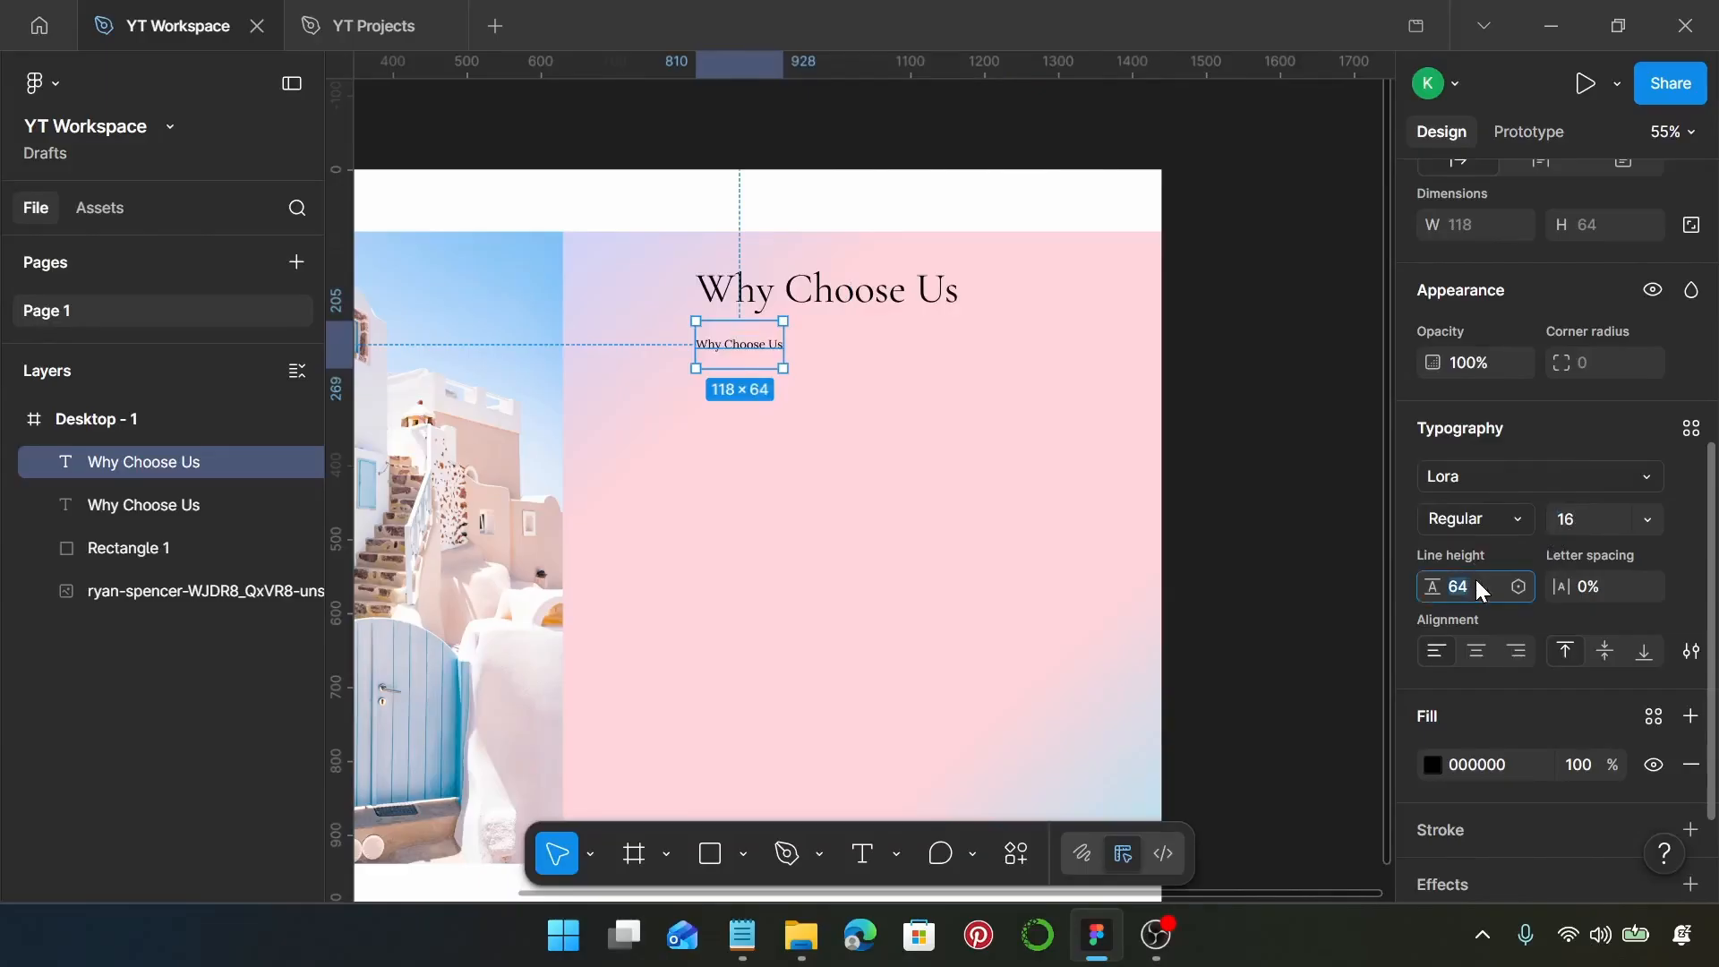
text(24)
key(Return)
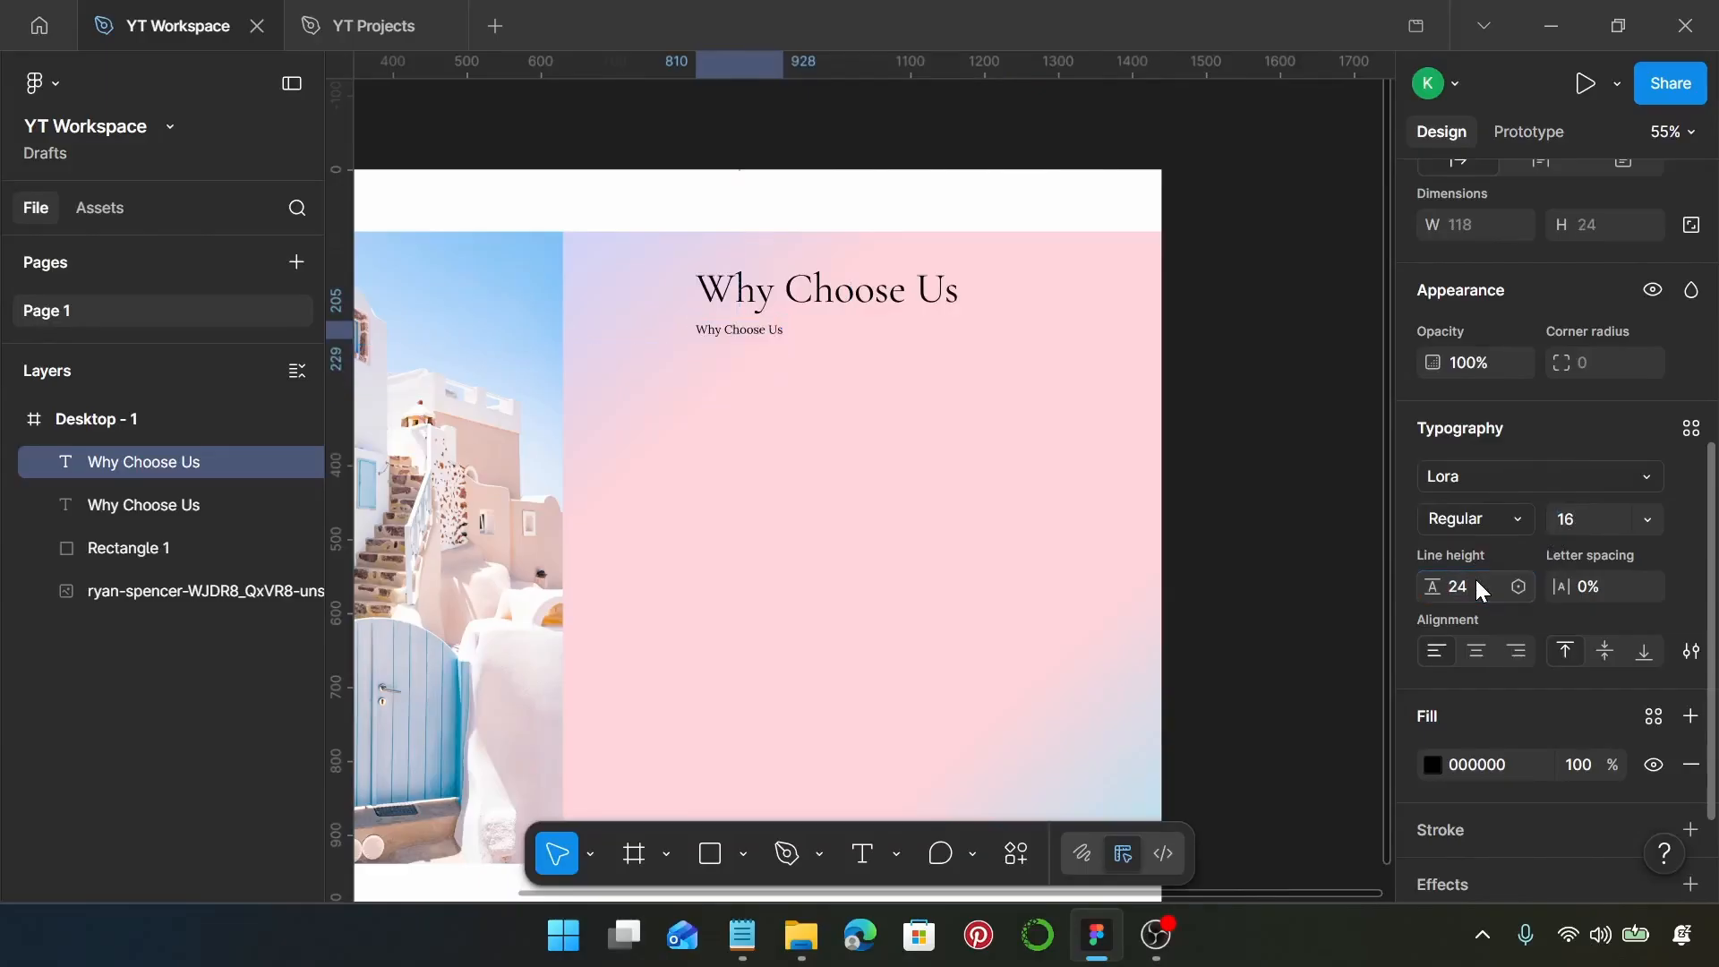
Copy the sentence "More than just beautiful spaces, we create experiences designed to feel calm, elegant, and deeply personal." from Notepad into the duplicated text
click(744, 934)
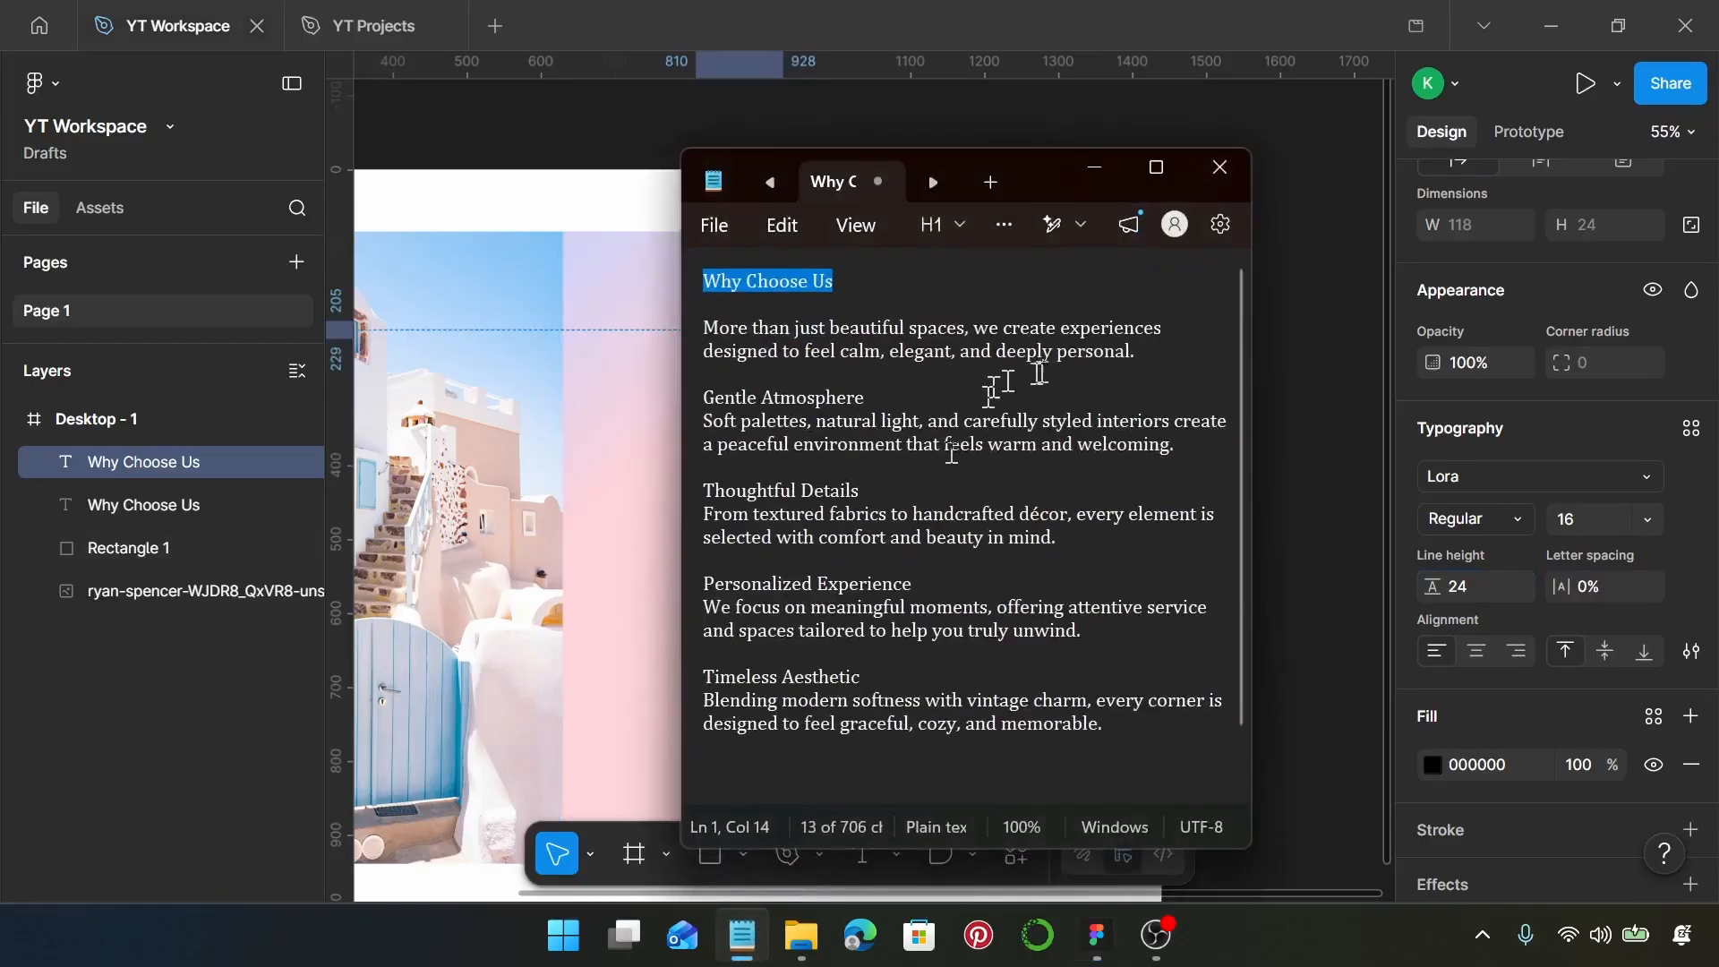
drag(1136, 352, 697, 325)
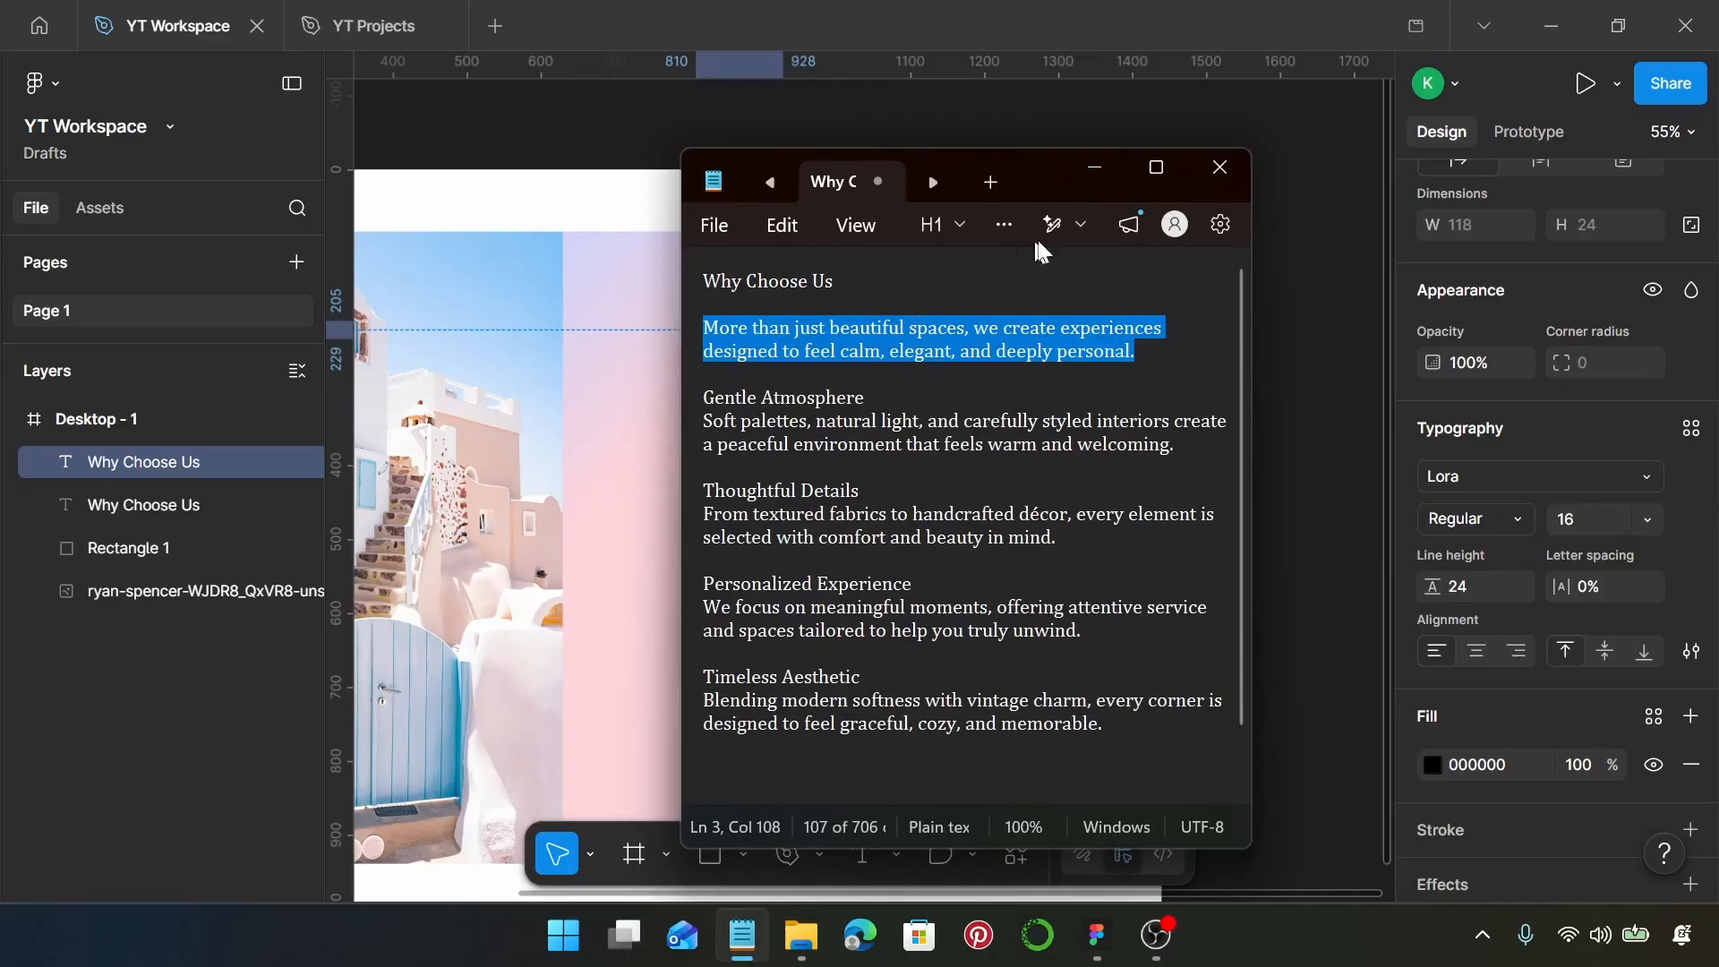
click(1096, 169)
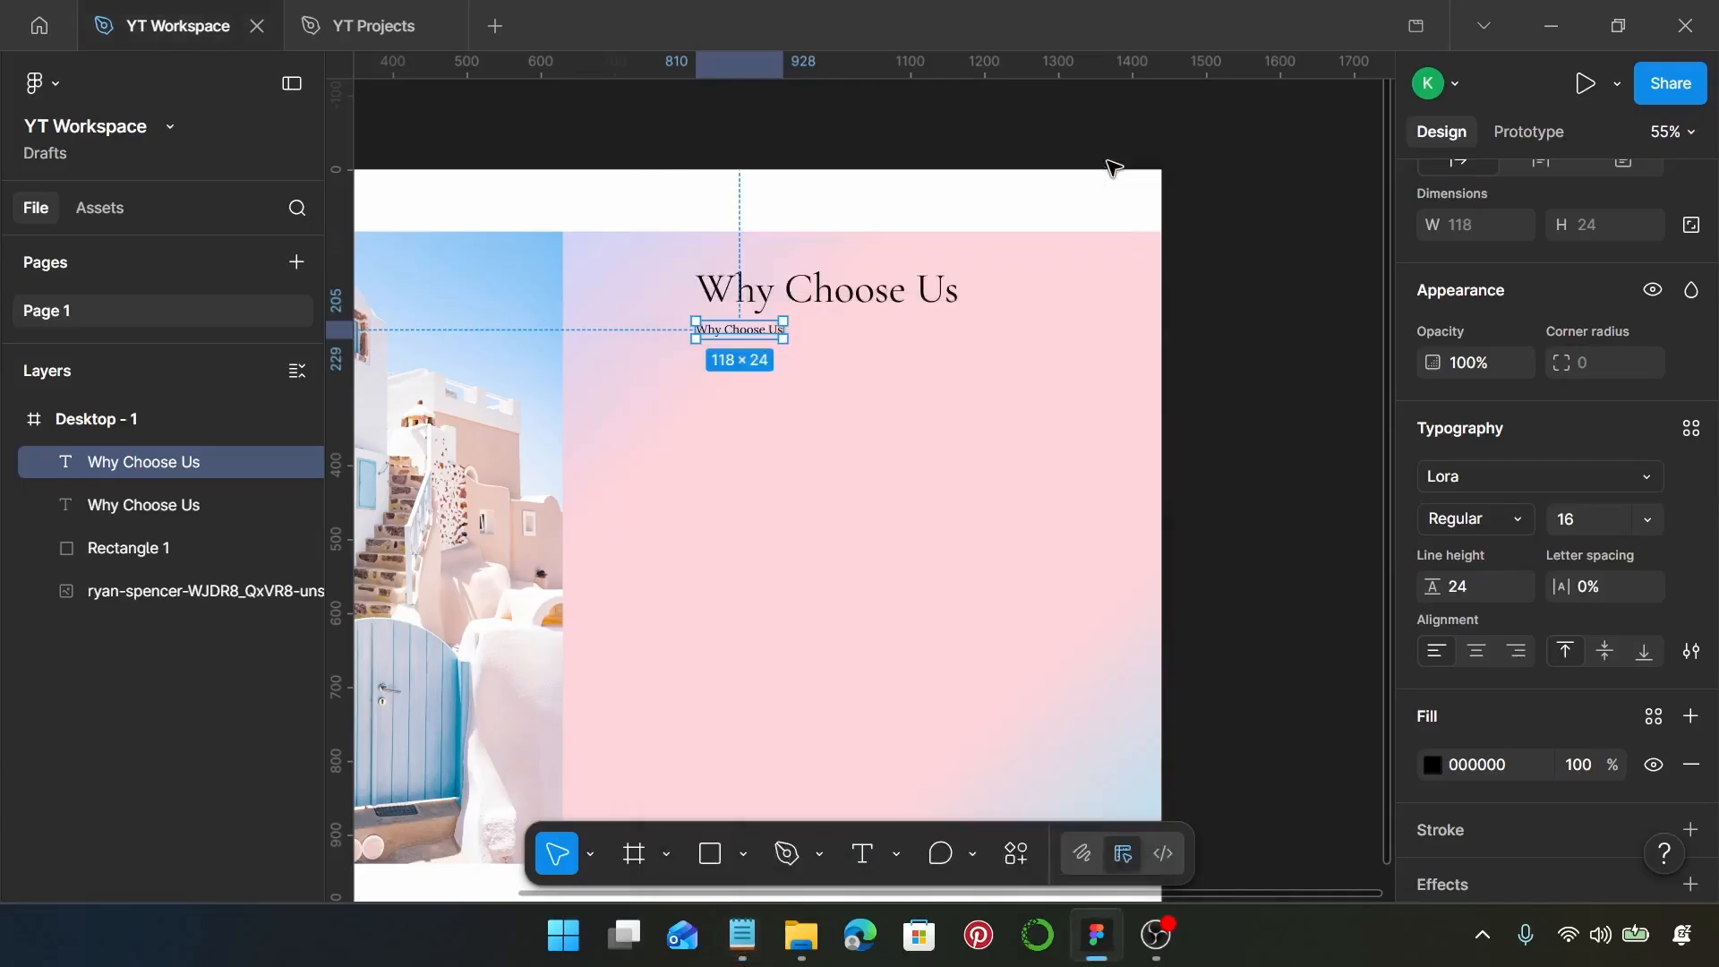
double_click(766, 332)
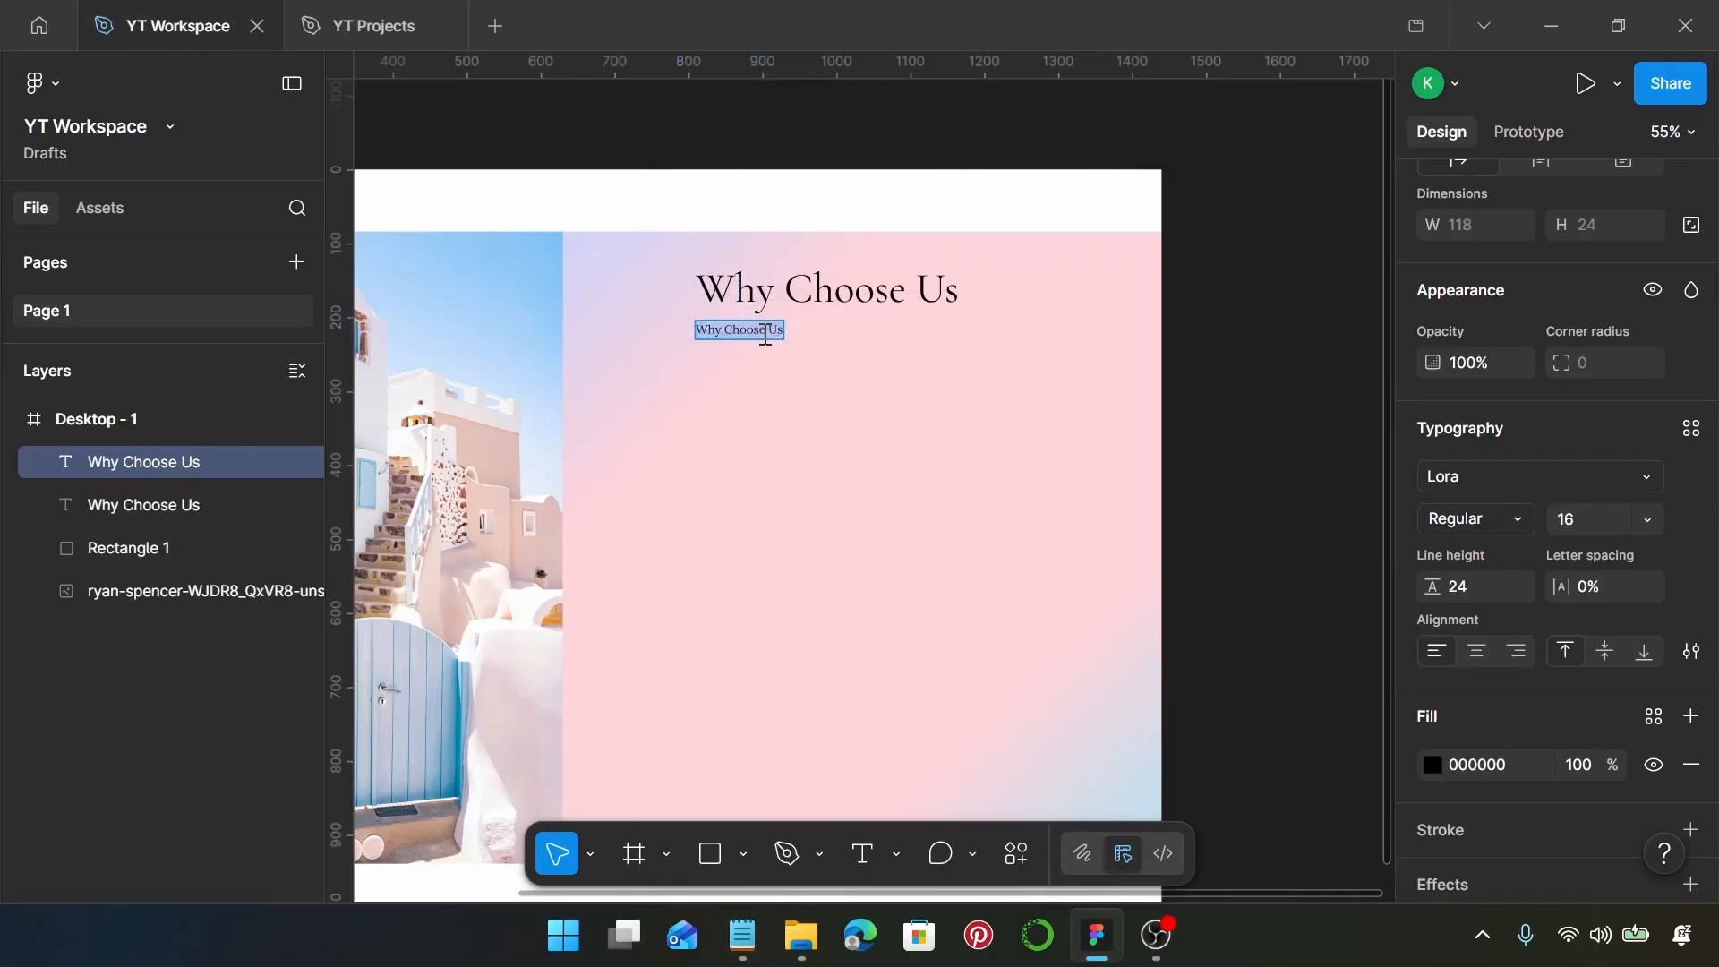
key(ctrl+v)
key(Escape)
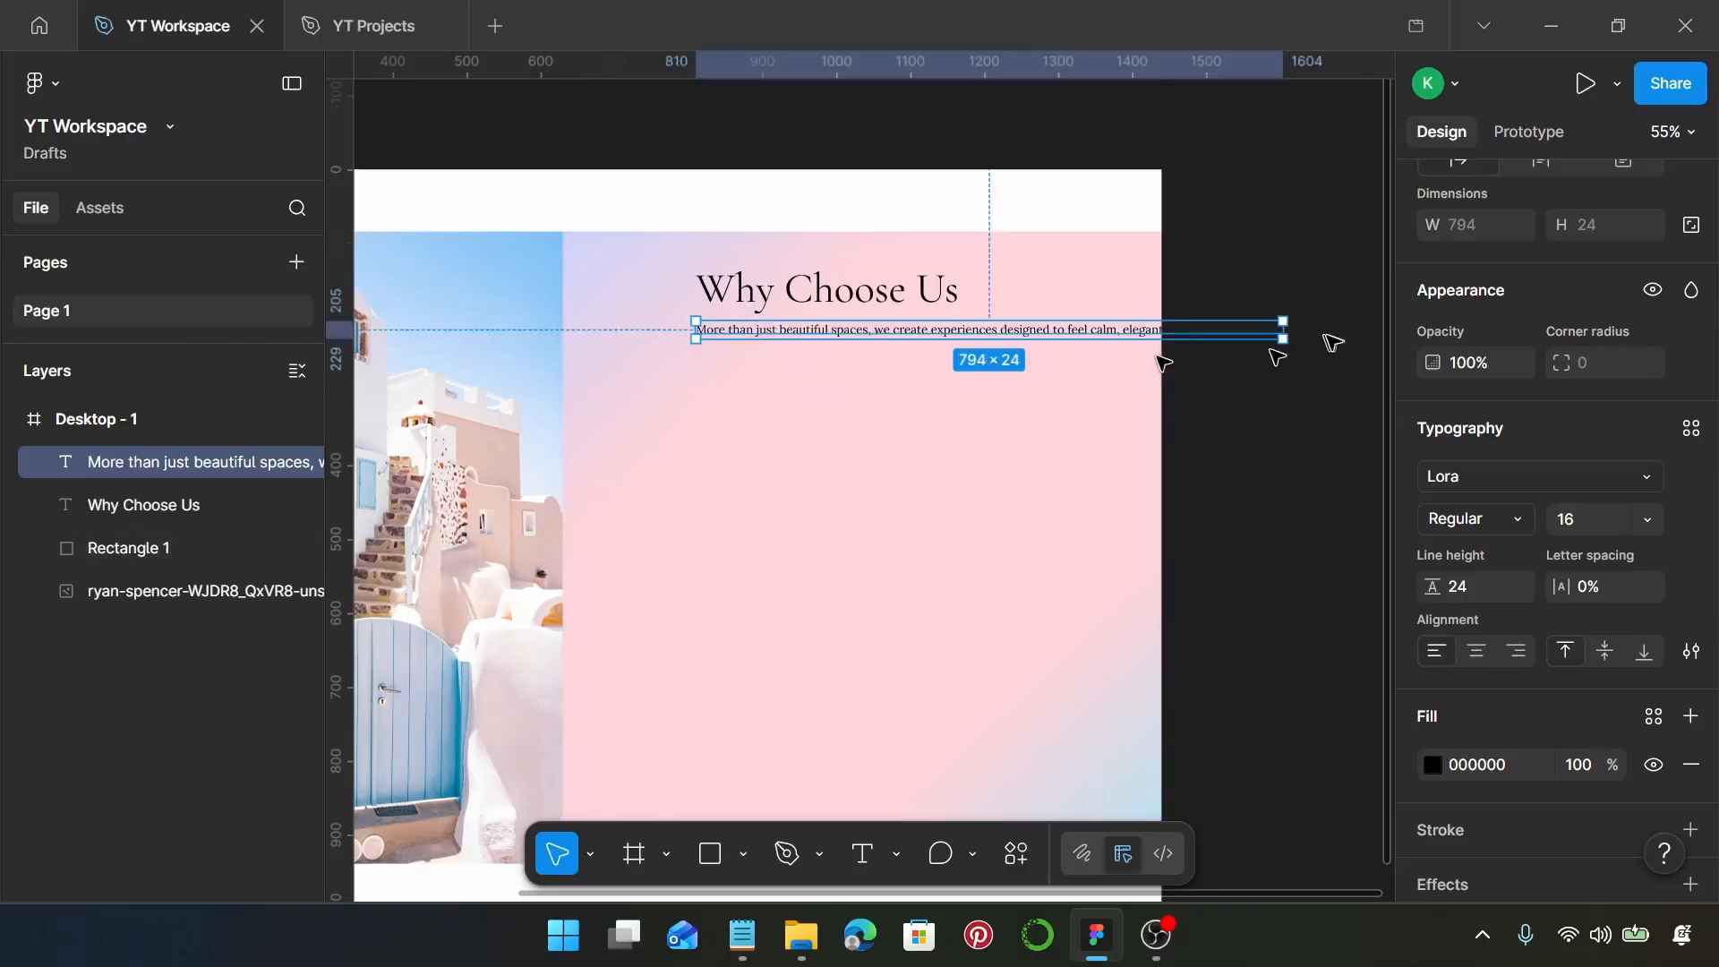
Narrow the paragraph's text box to about 413 wide so it wraps onto two lines, and center-align its text
drag(1285, 330, 1004, 346)
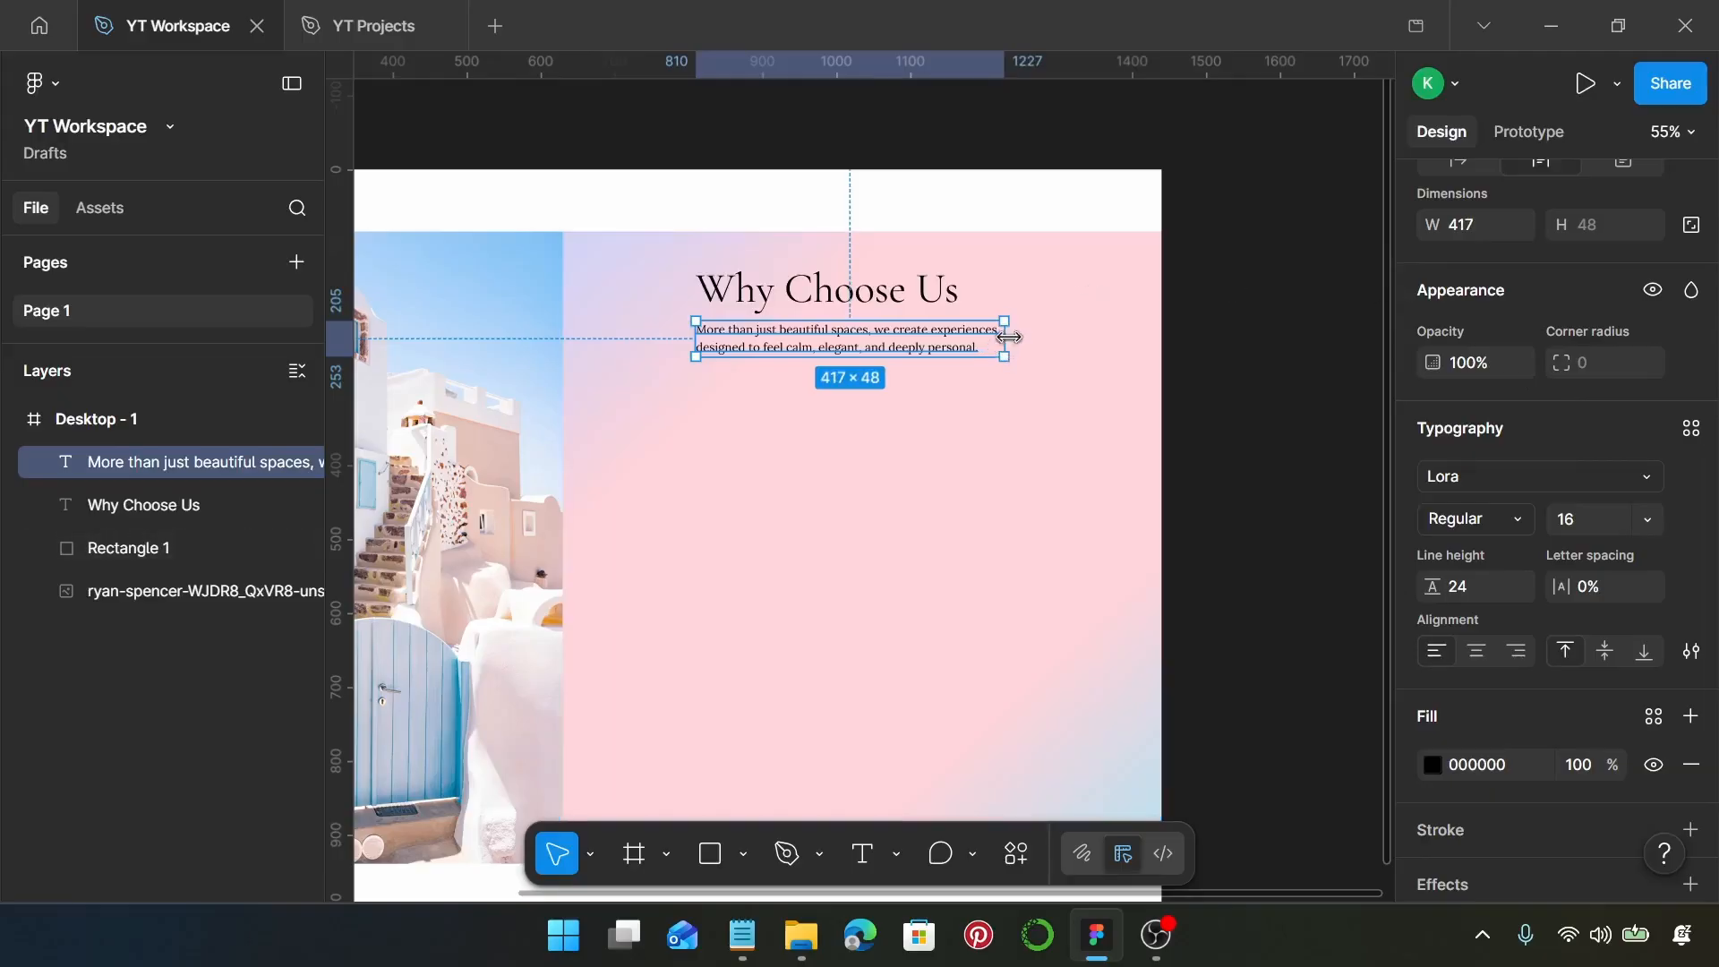
drag(1004, 339, 1001, 342)
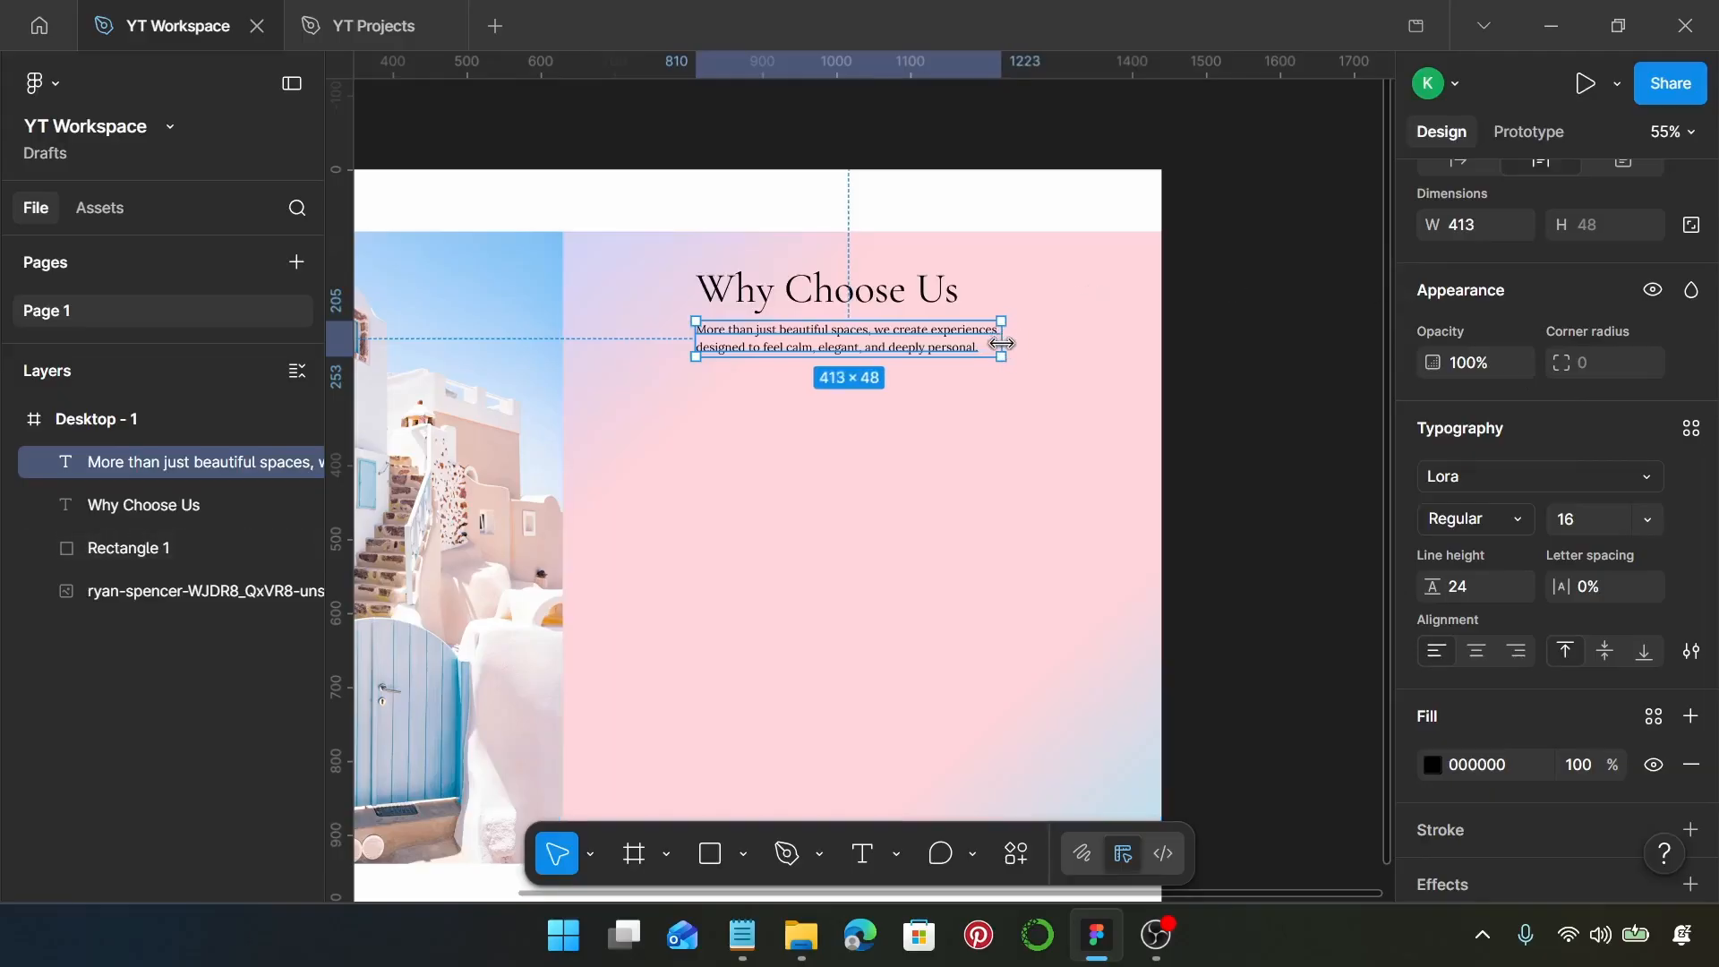
click(1477, 654)
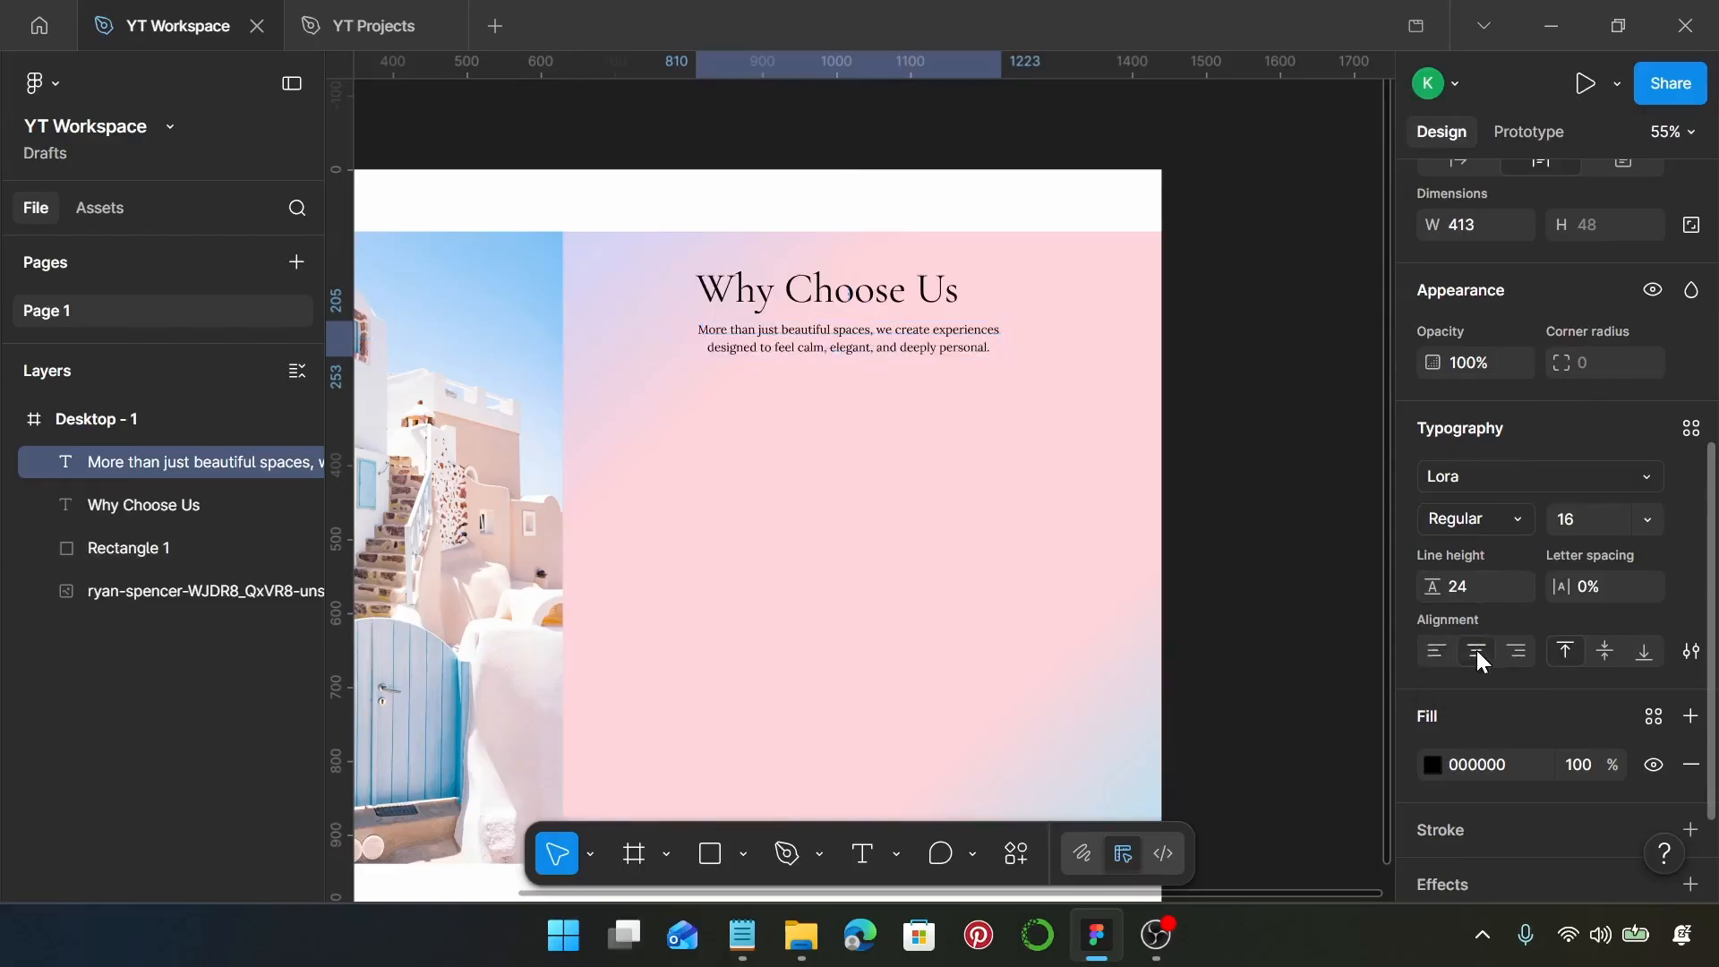
Center the paragraph horizontally beneath the "Why Choose Us" heading and wrap both texts in an auto layout frame
click(818, 280)
click(846, 337)
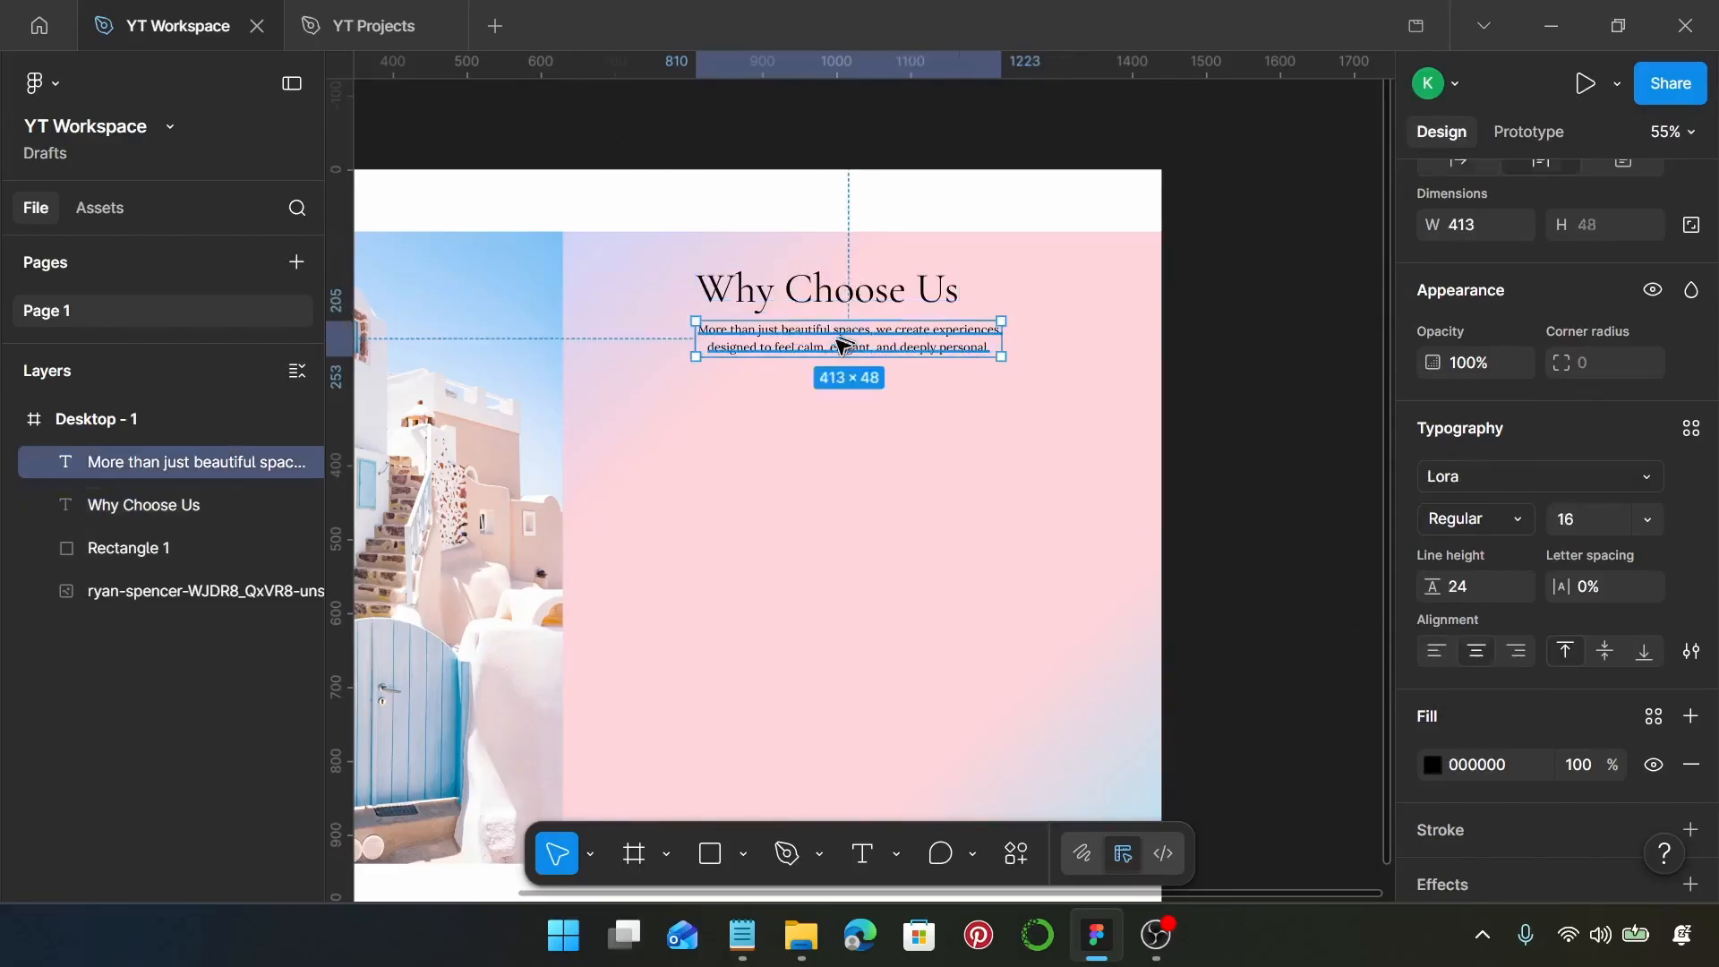
shift+click(877, 296)
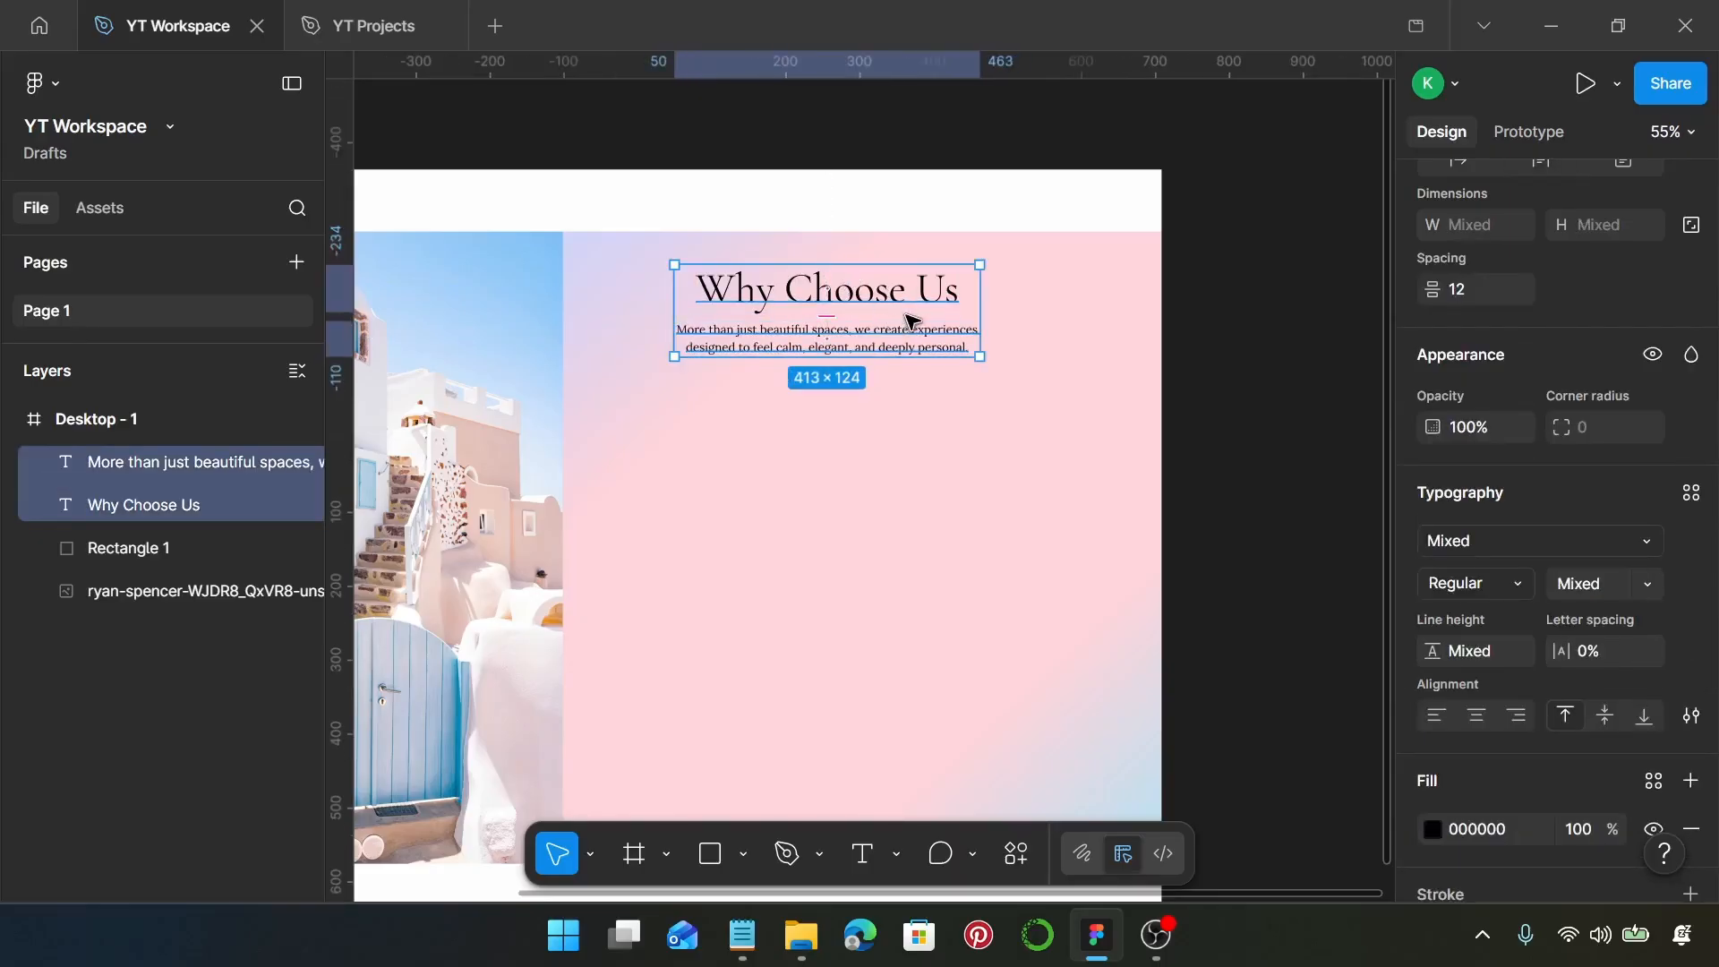
key(shift+a)
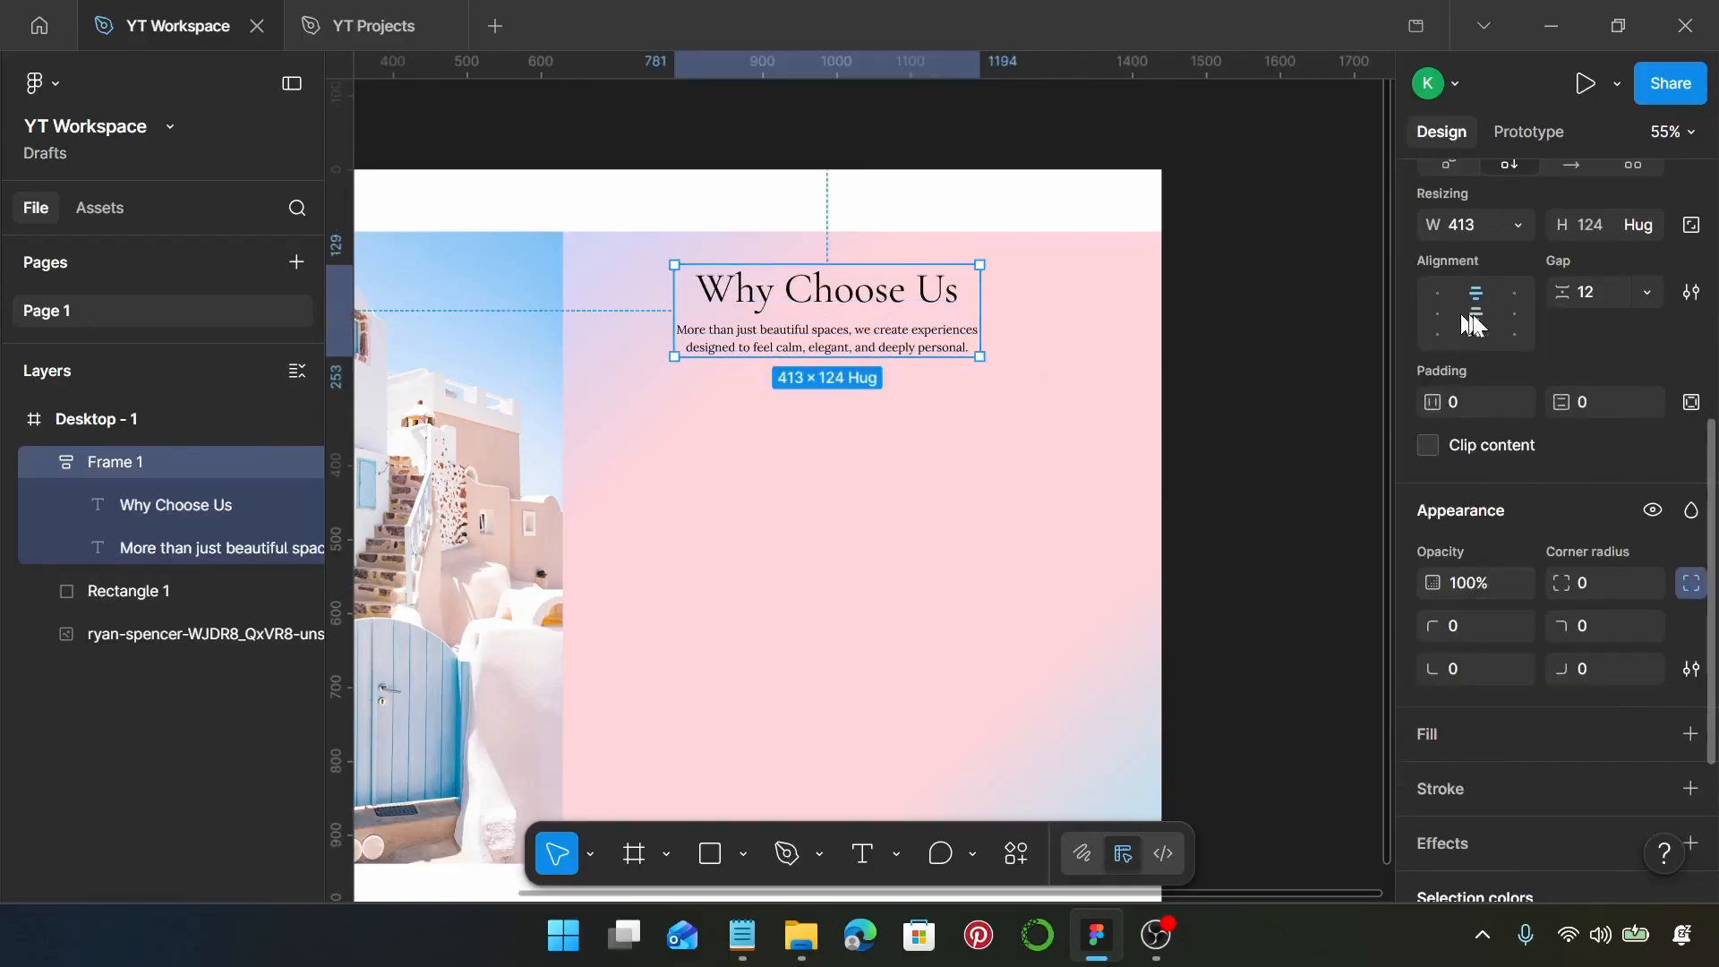
Set the heading frame's auto layout gap to 20 and move the frame to the gradient rectangle's horizontal center, at about Y 182
click(1598, 301)
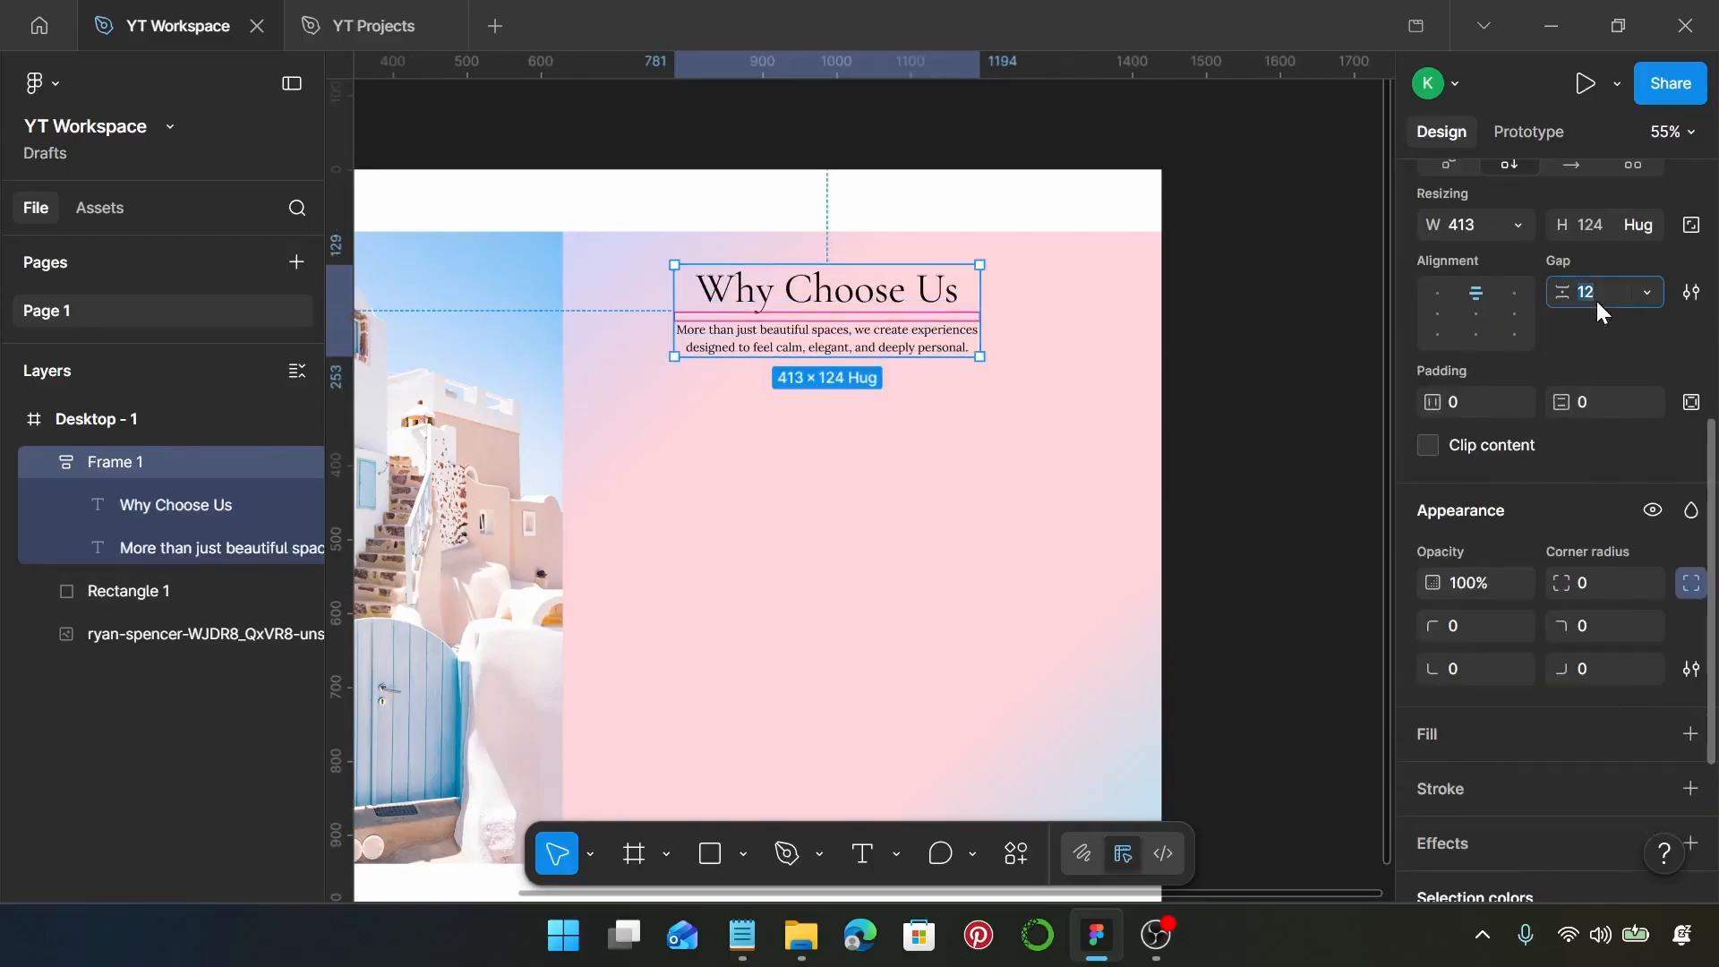
text(20)
key(Return)
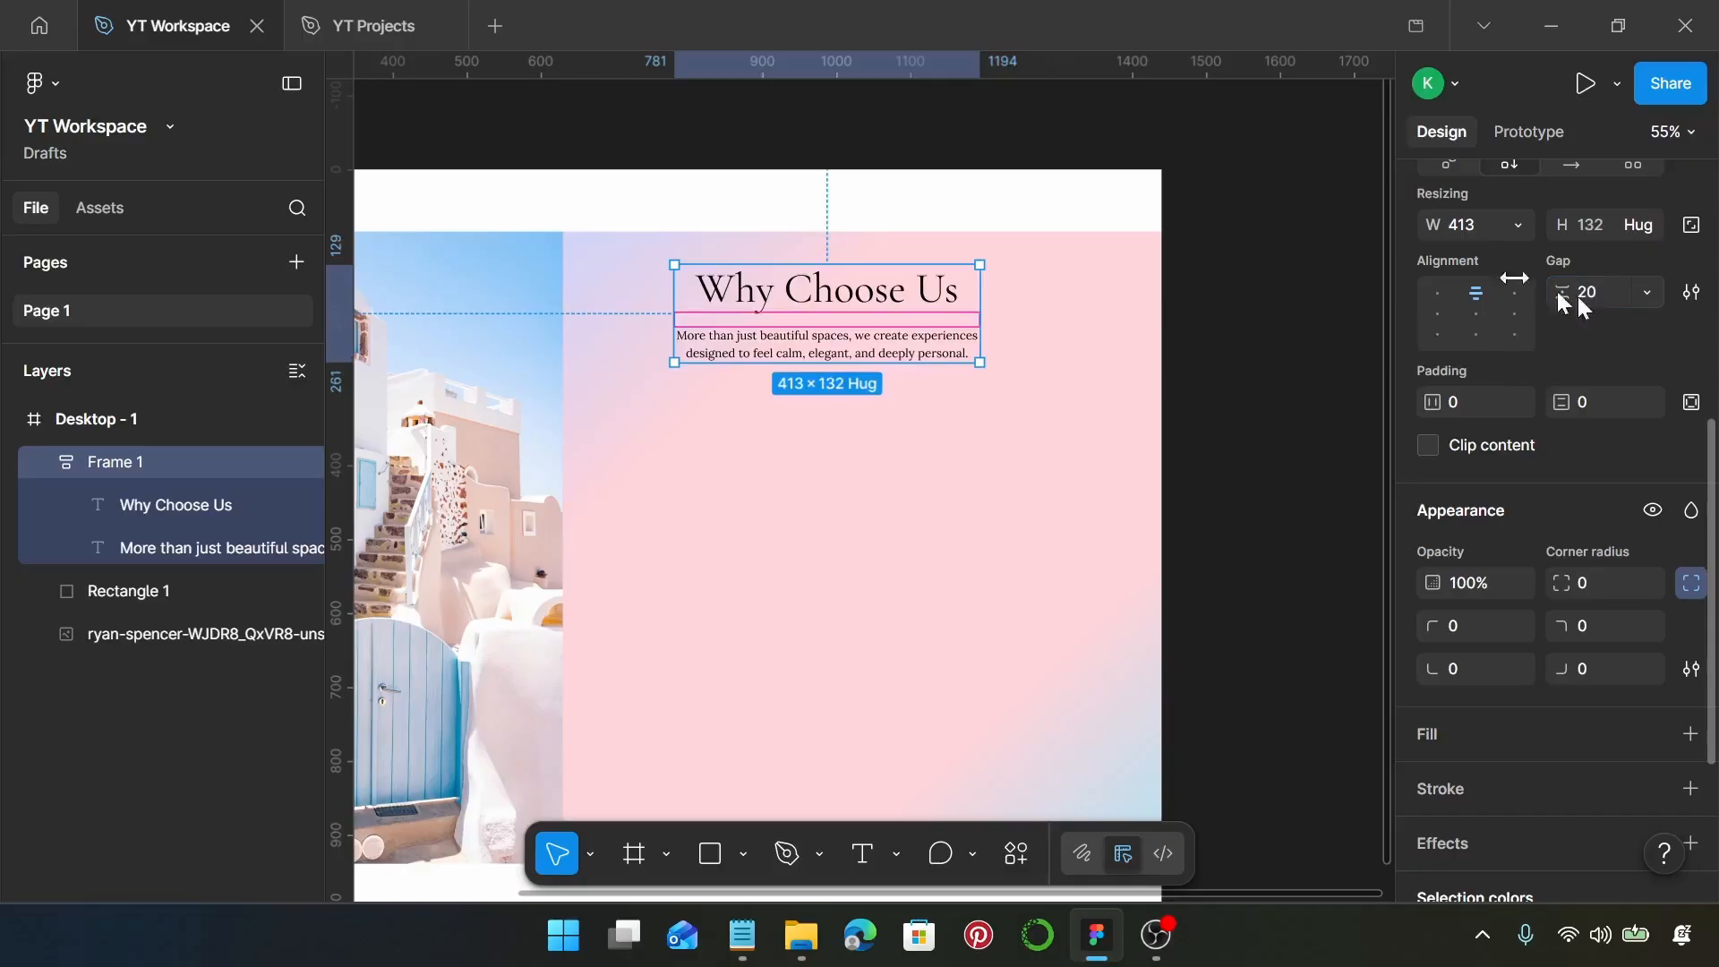
drag(861, 267, 906, 326)
Run the Iconify plugin and search its icons for "plant"
scroll(905, 309, down, 3)
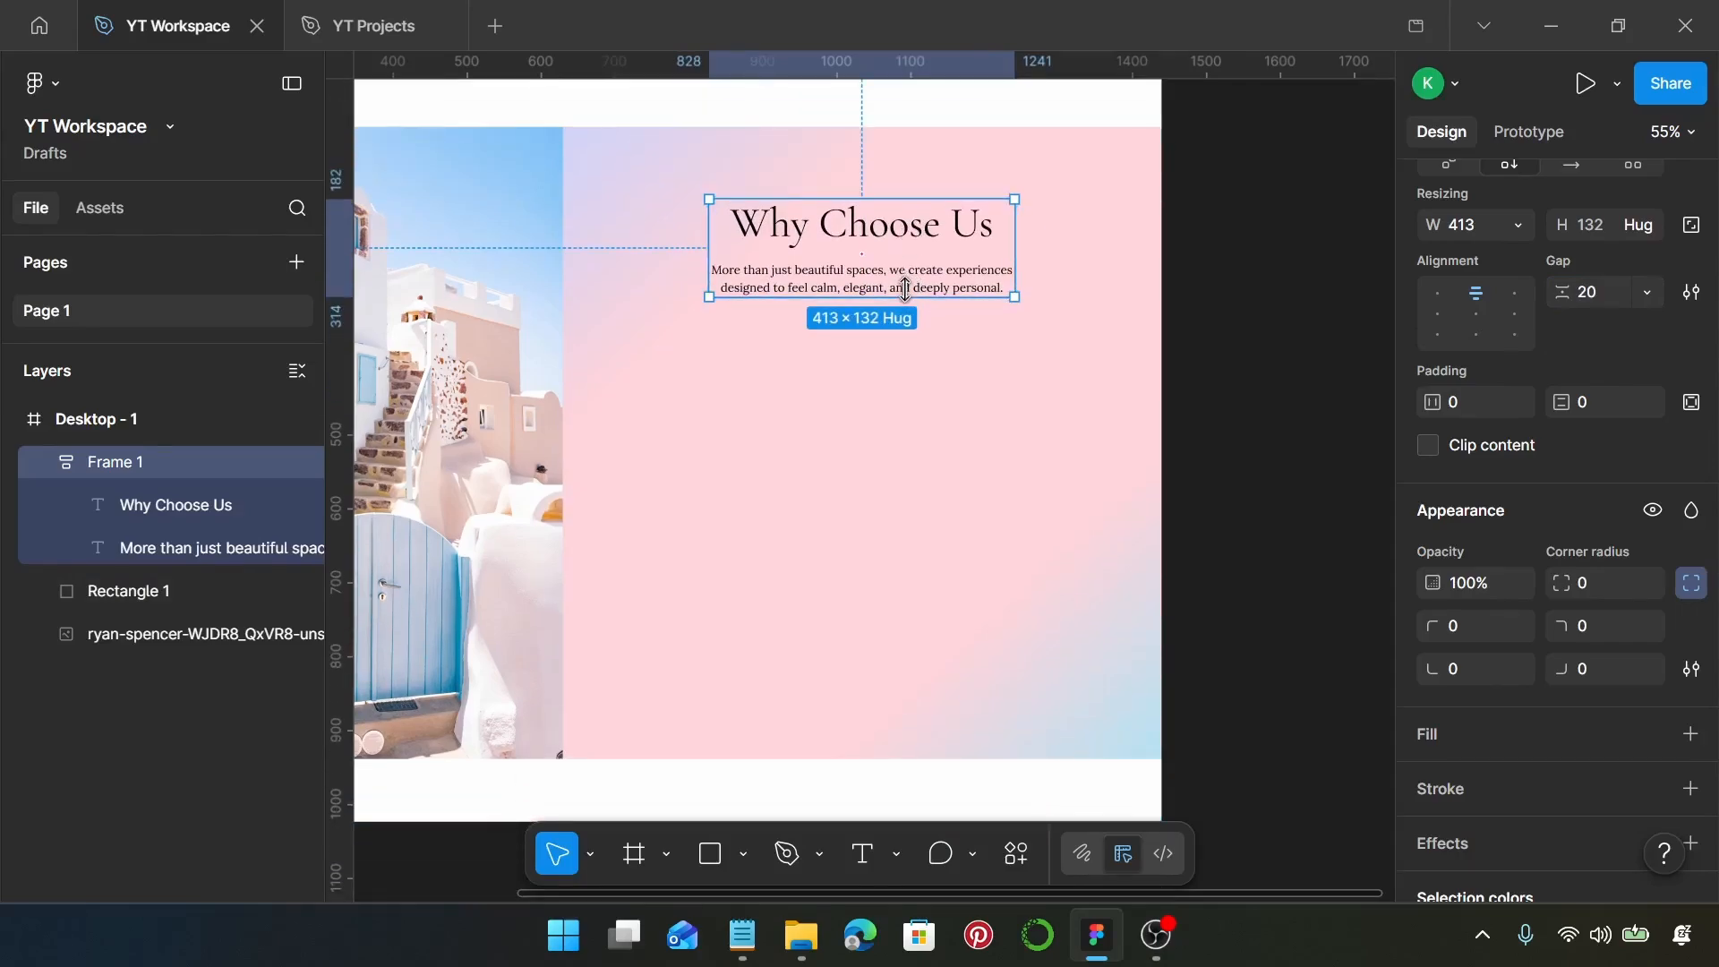
right_click(707, 390)
mouse_move(803, 749)
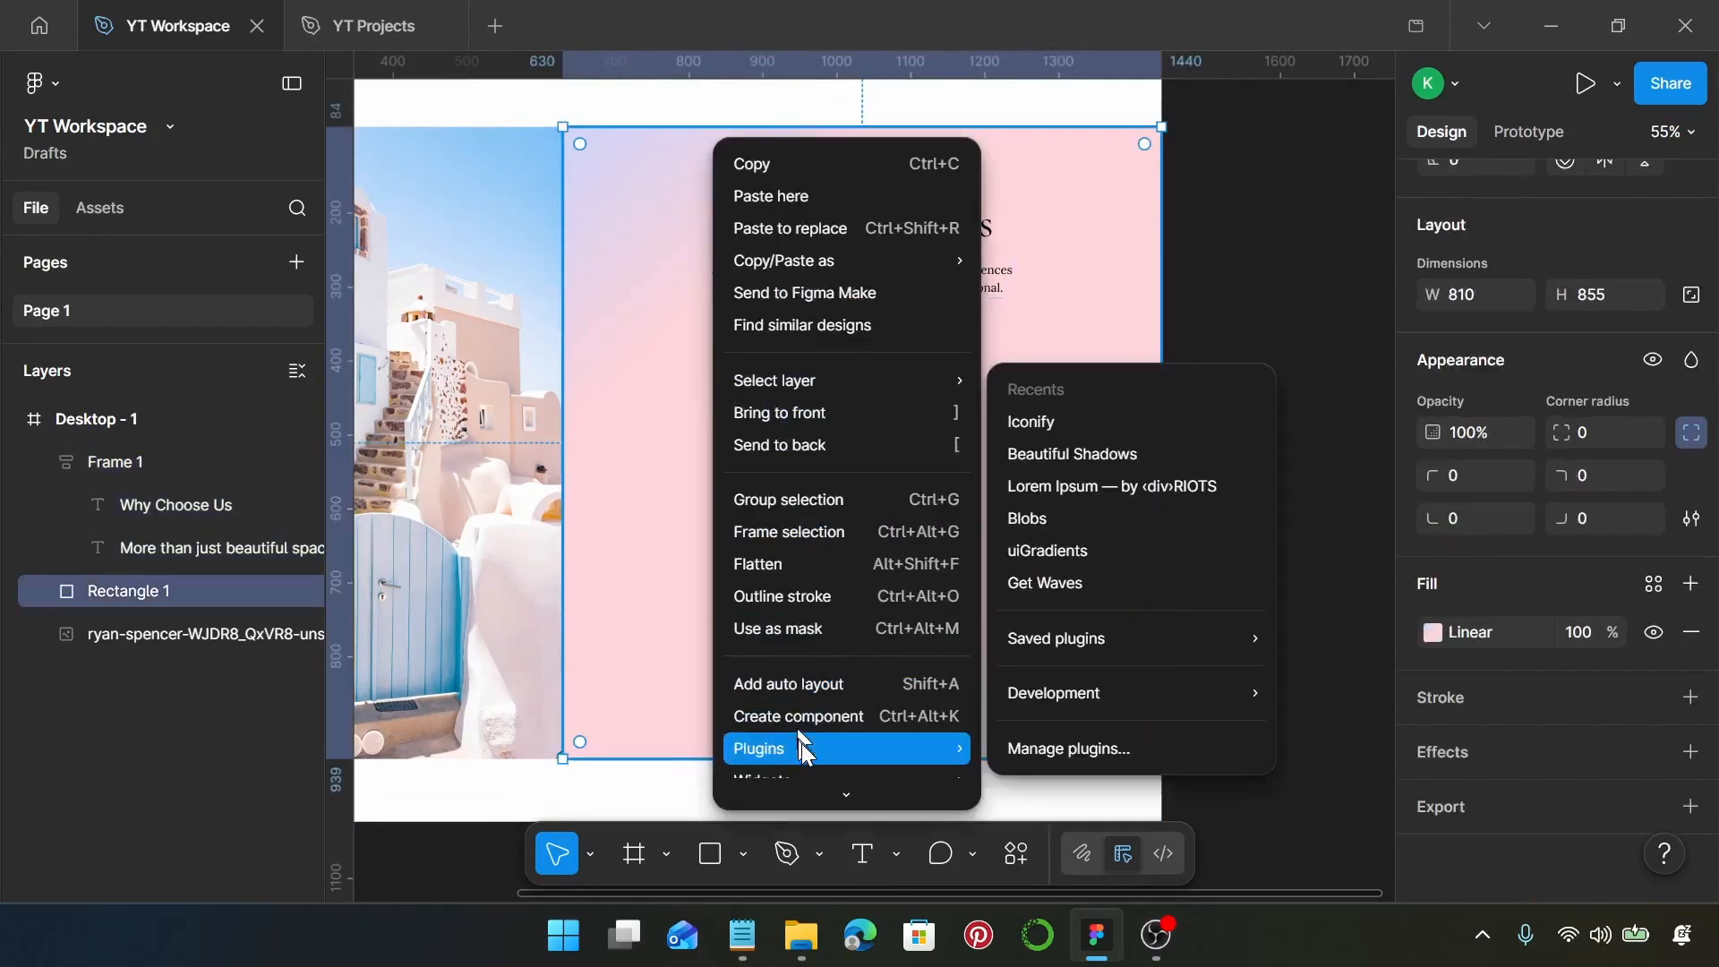
click(1104, 422)
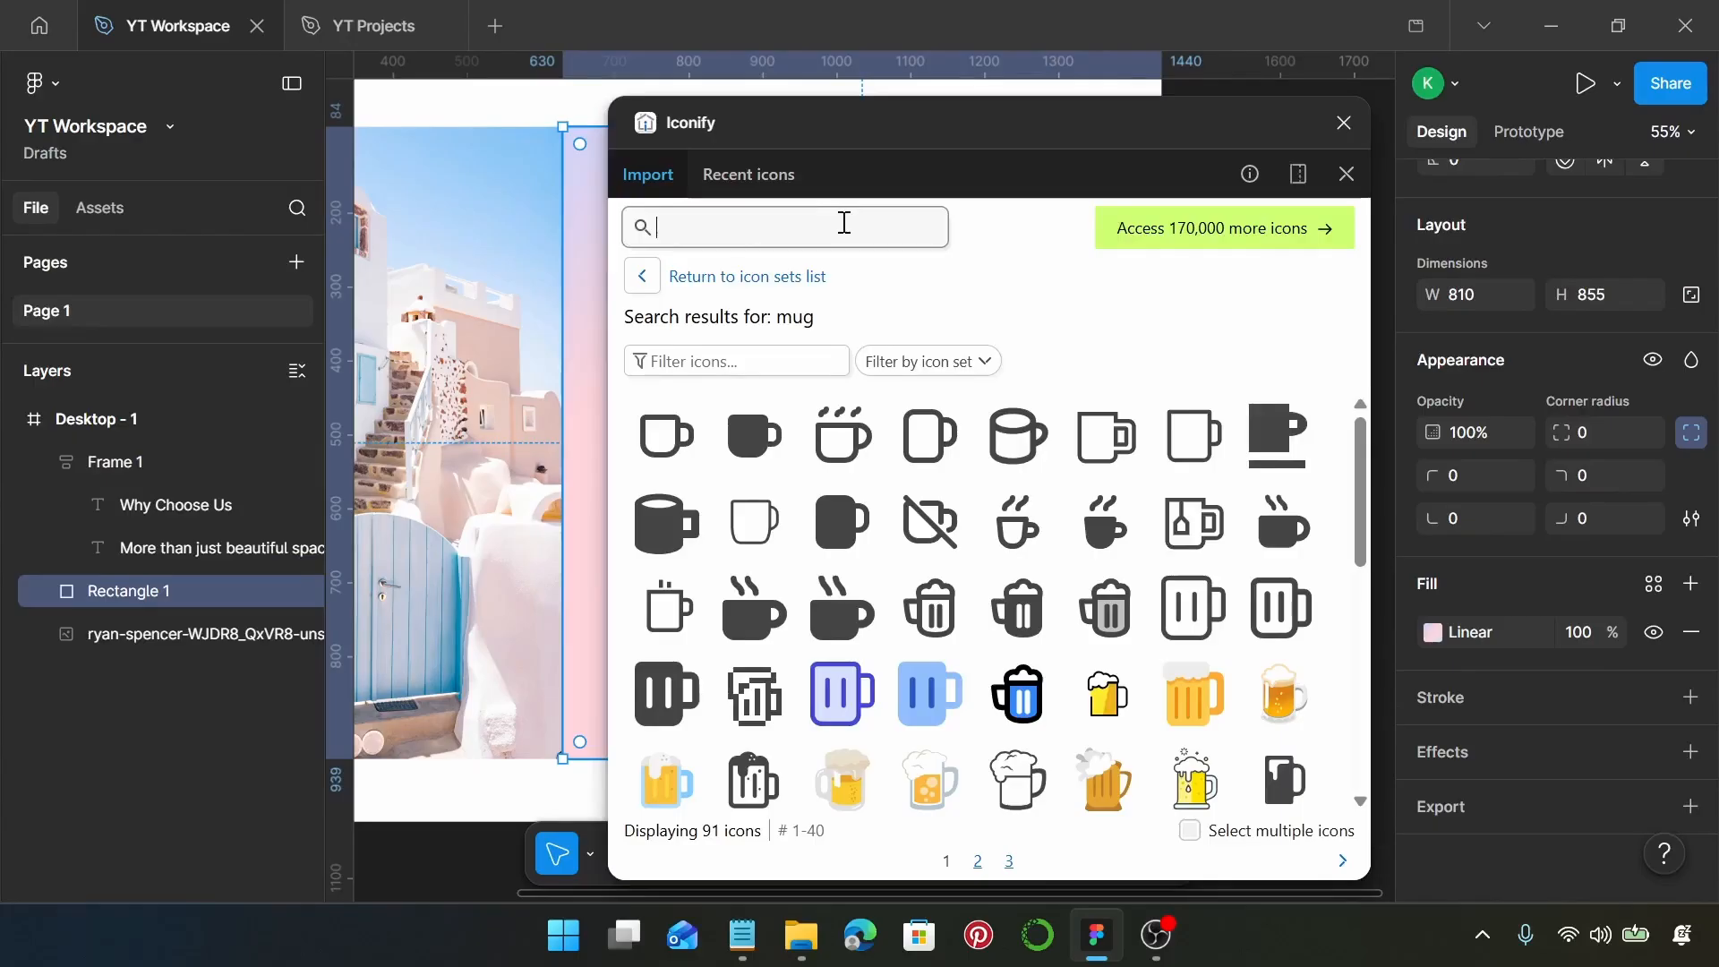
text(plant)
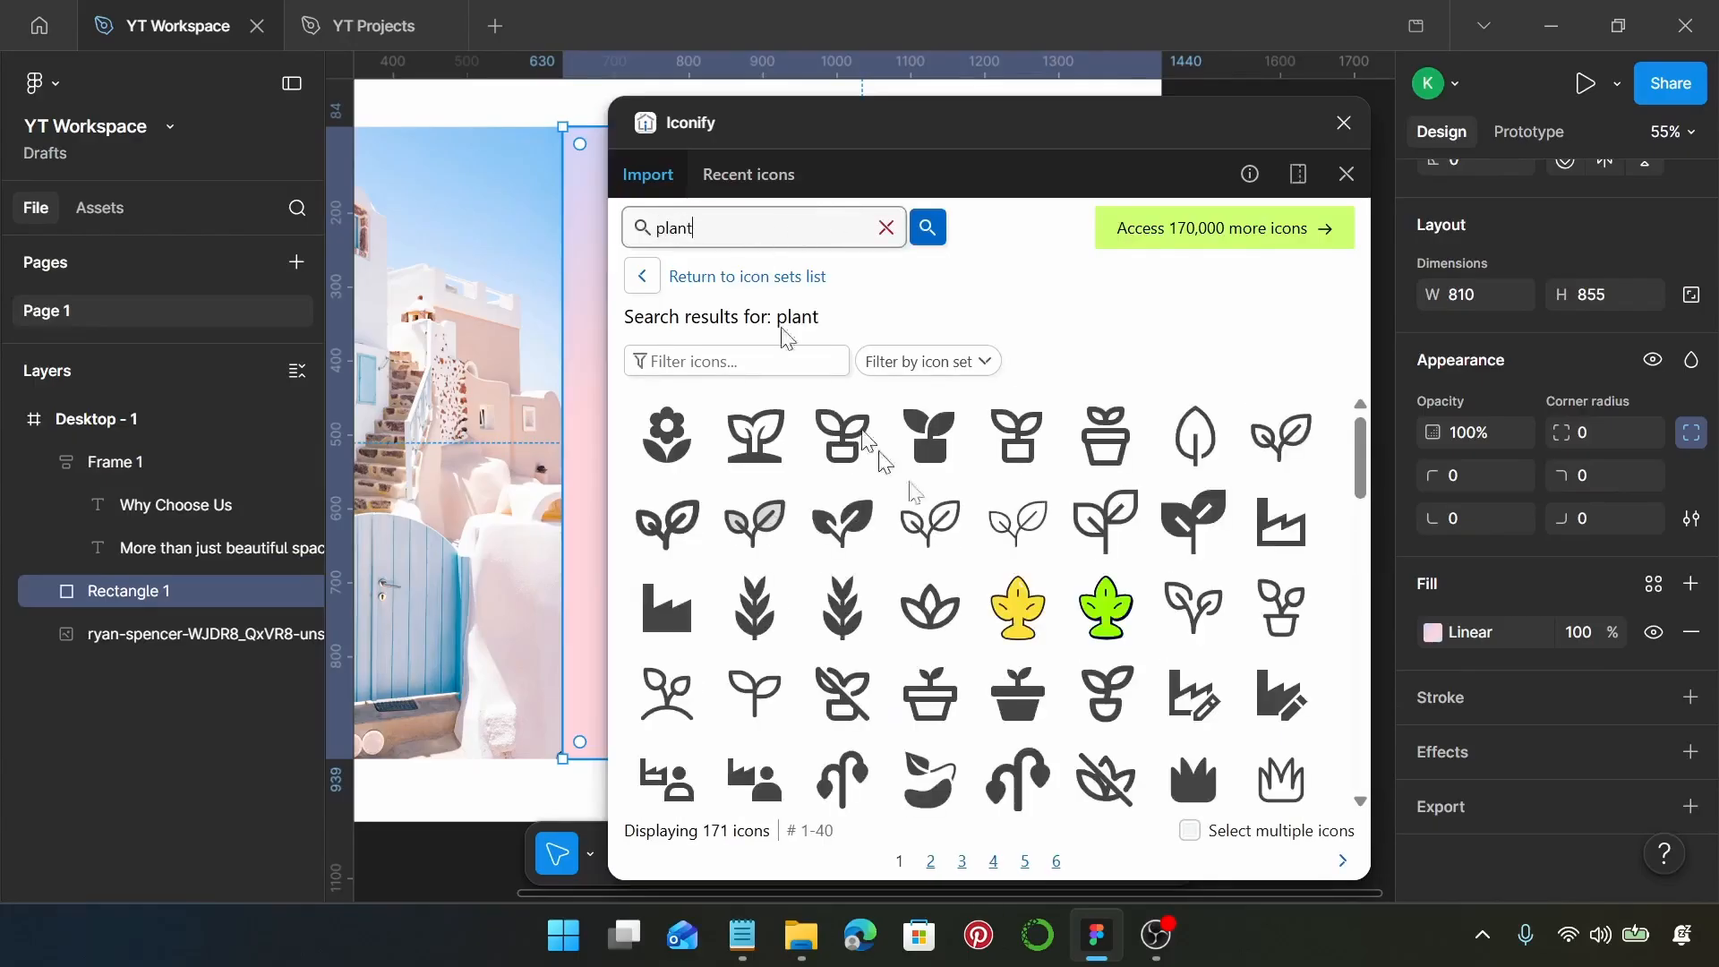
Place the hugeicons plant-01 icon on the gradient rectangle below the paragraph, at about X 823, Y 415, and close the plugin
scroll(1110, 609, down, 3)
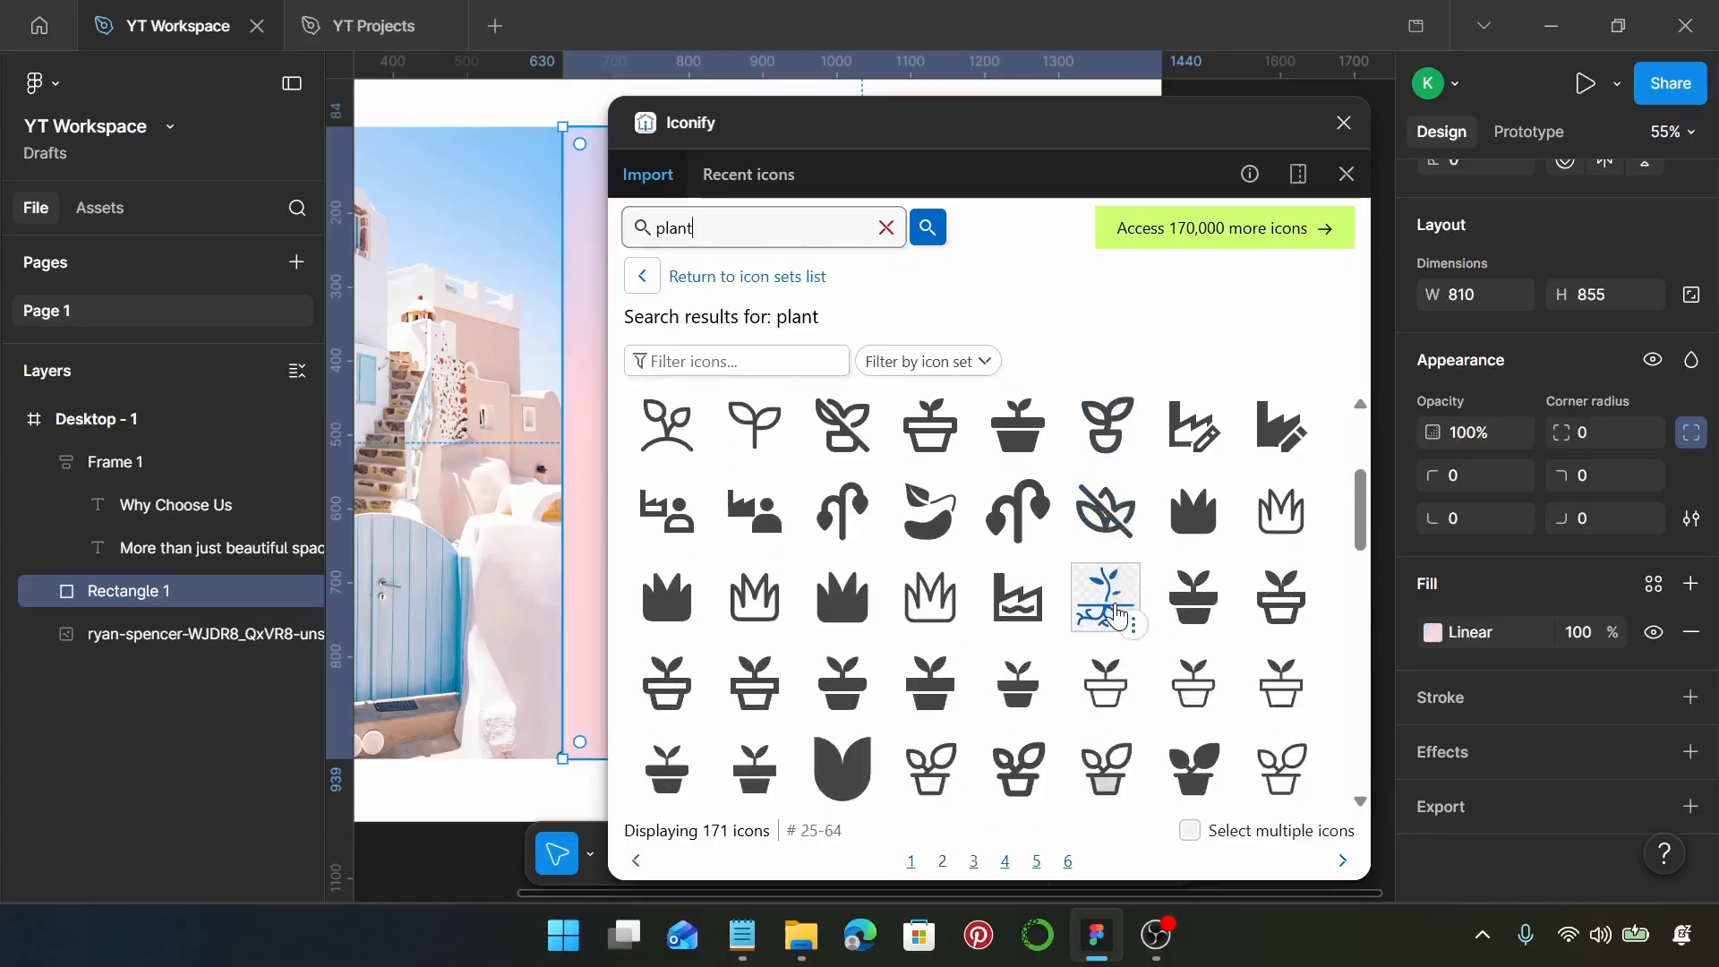
scroll(1111, 609, up, 3)
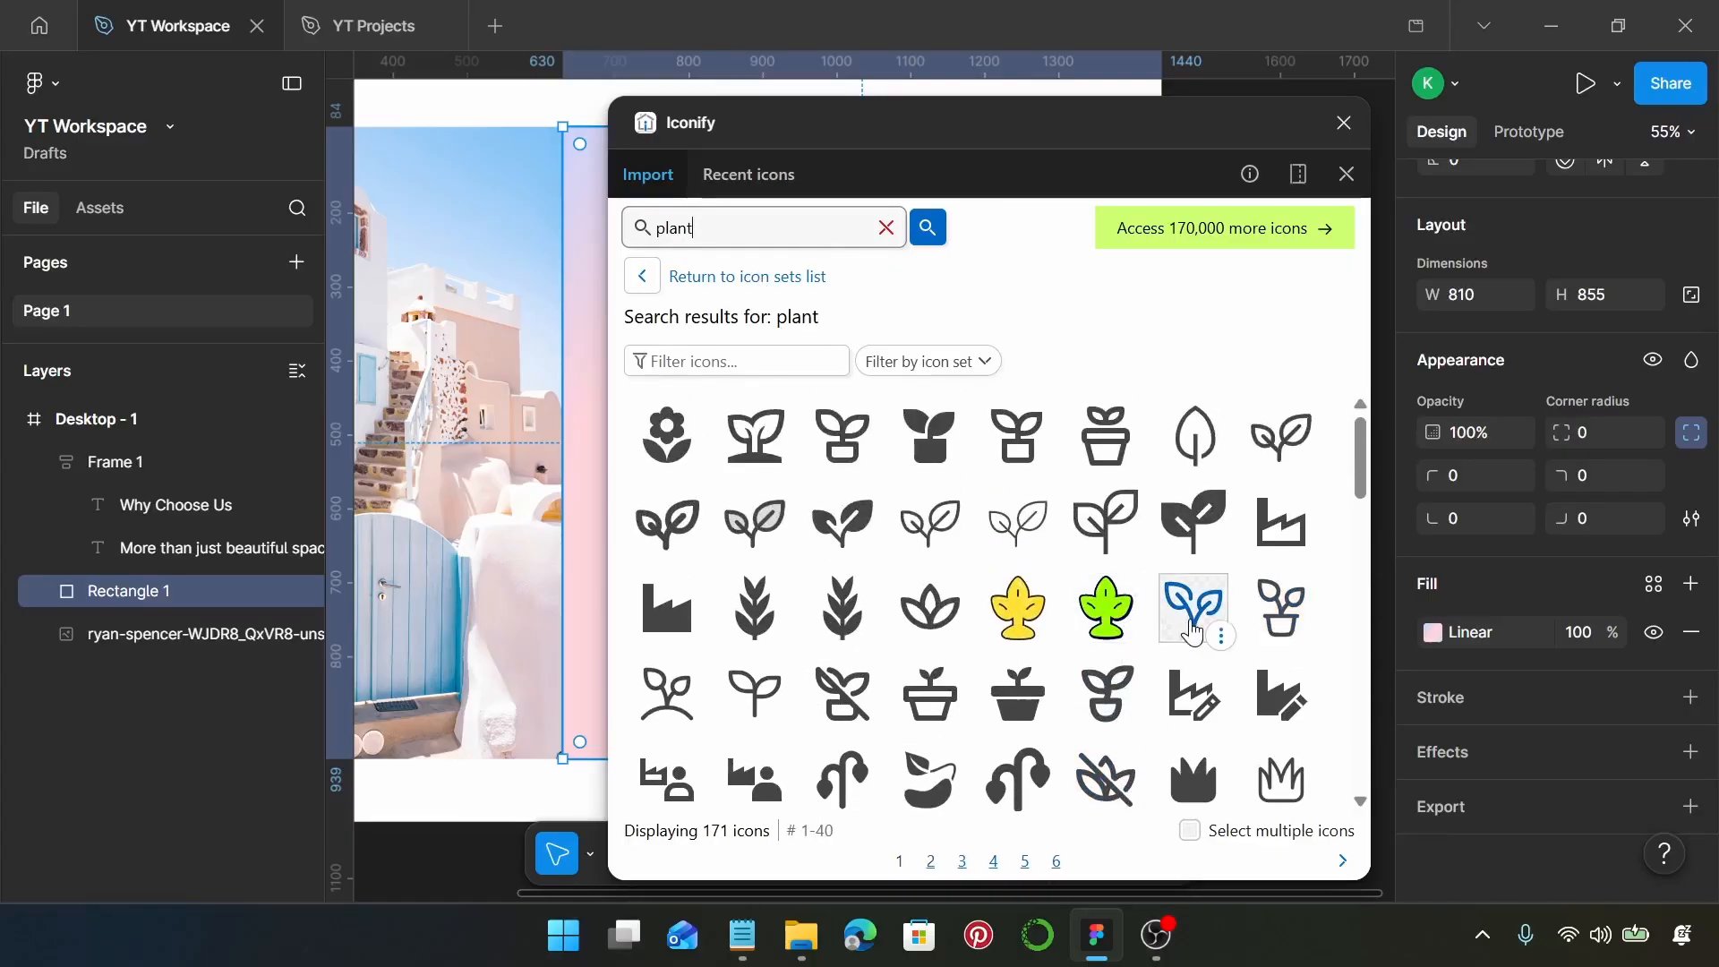
click(1194, 606)
scroll(1209, 591, down, 2)
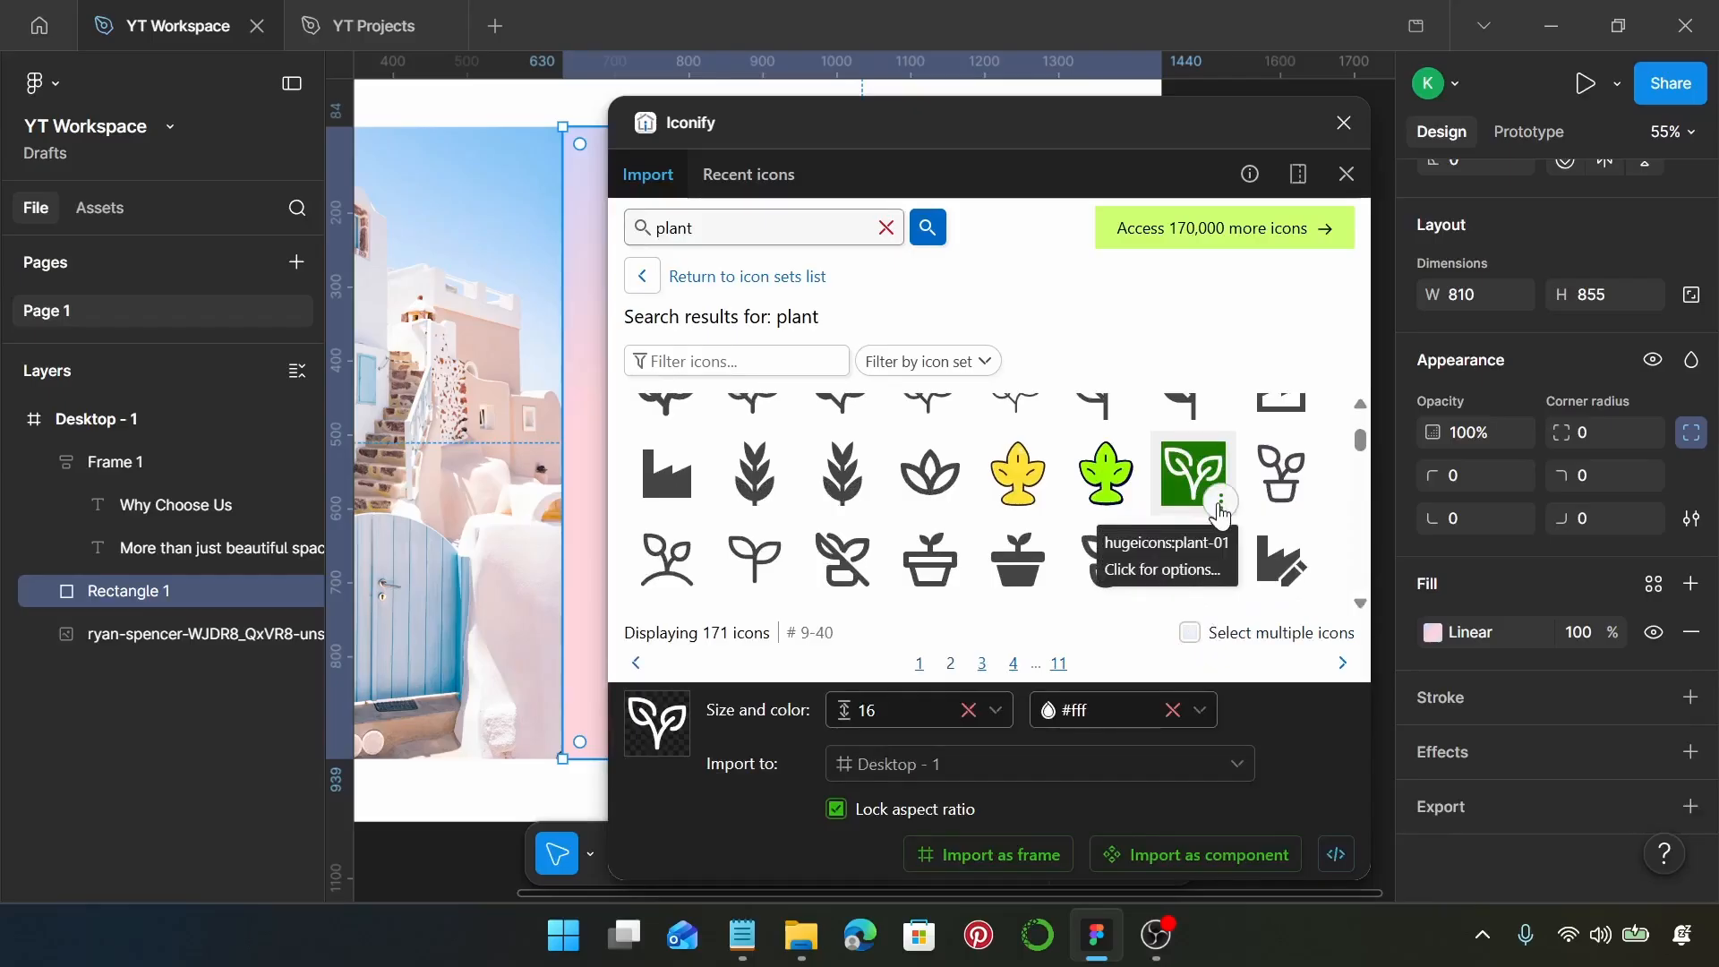
scroll(542, 484, right, 3)
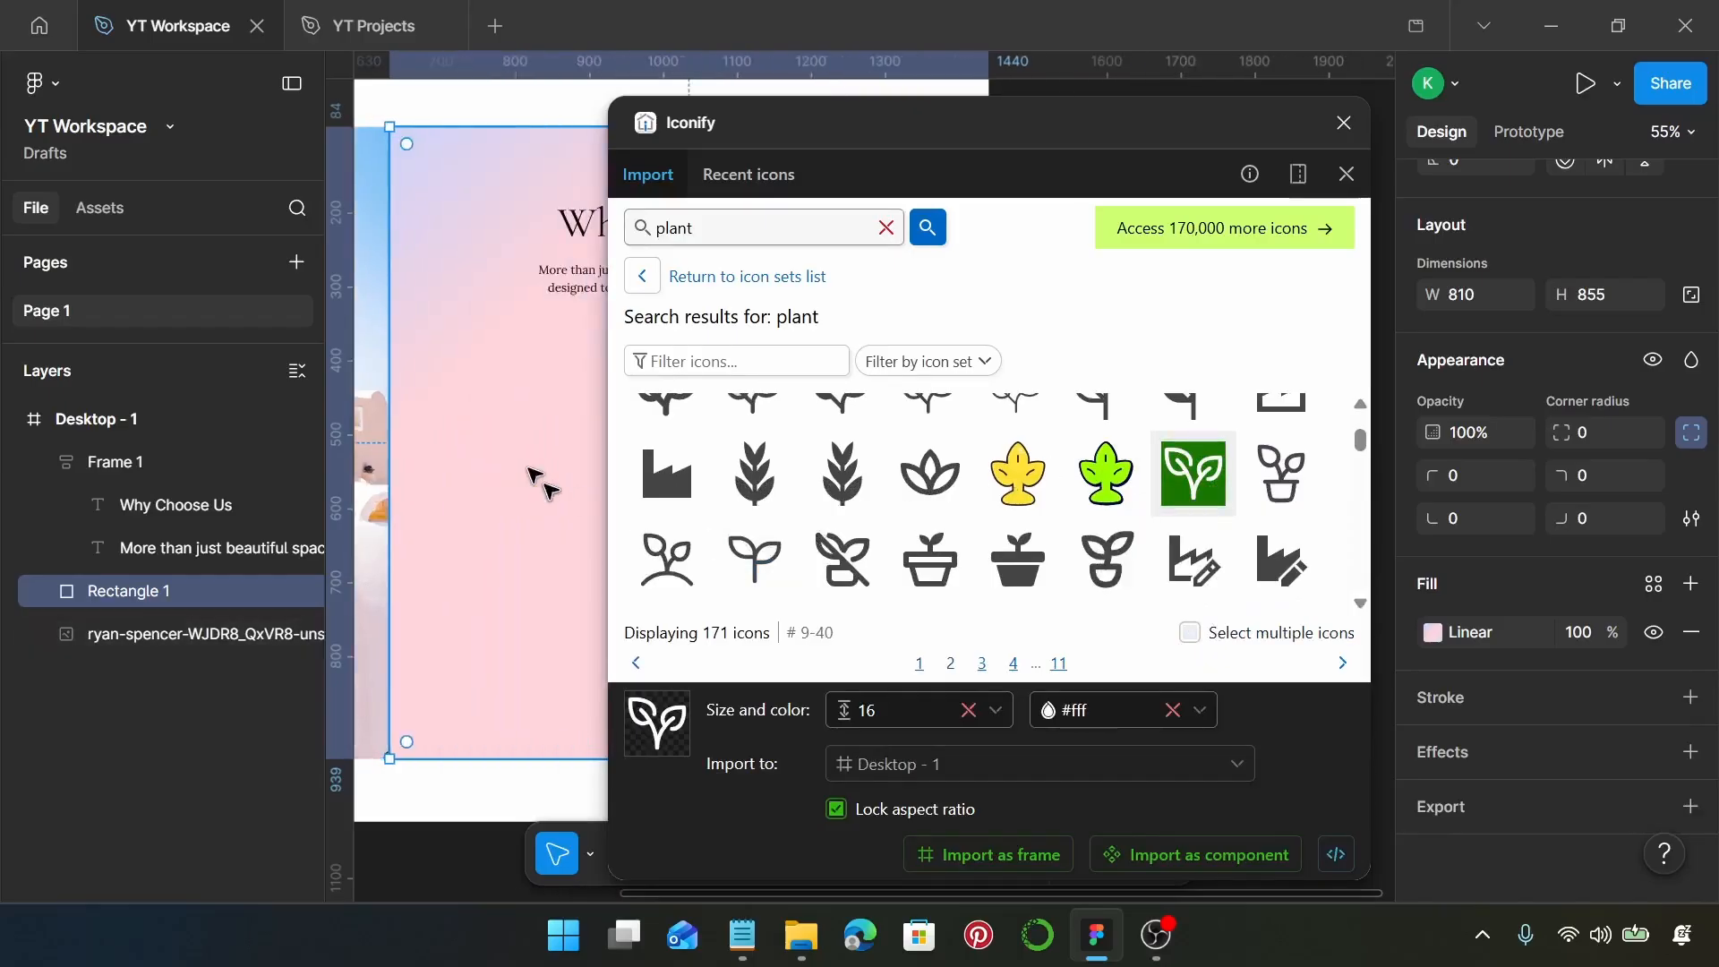
drag(1182, 508, 529, 389)
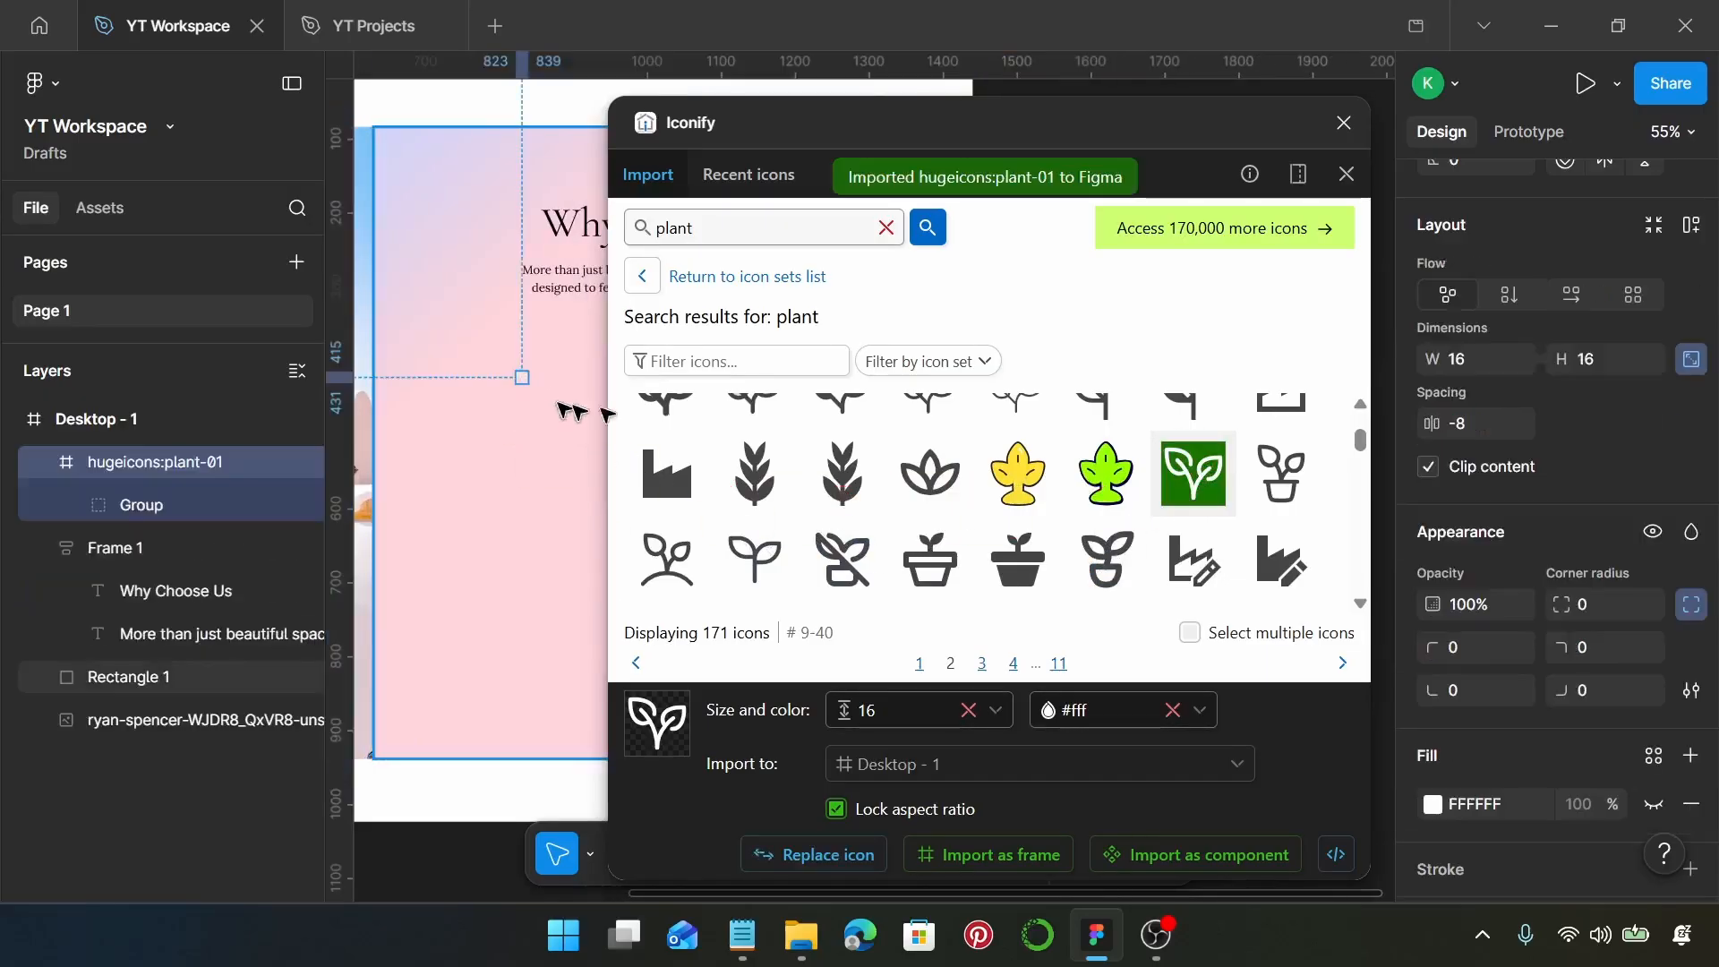
click(1343, 123)
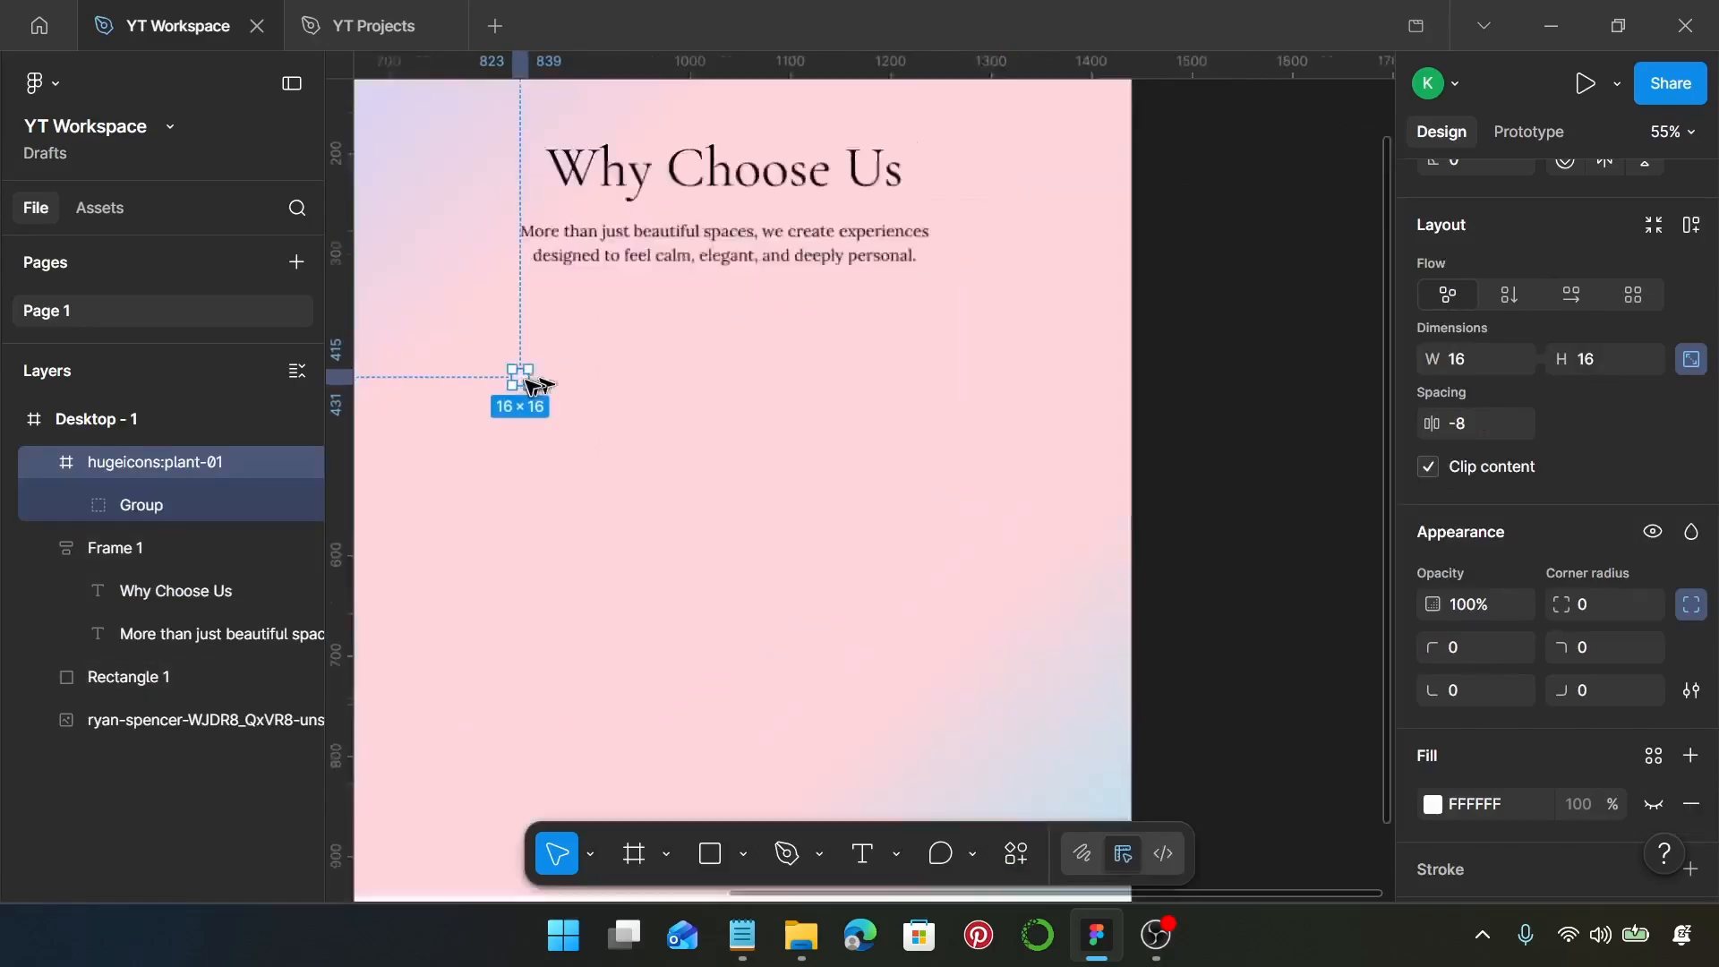
Change the plant icon's color to black, 000000
scroll(528, 384, up, 5)
scroll(1583, 707, down, 5)
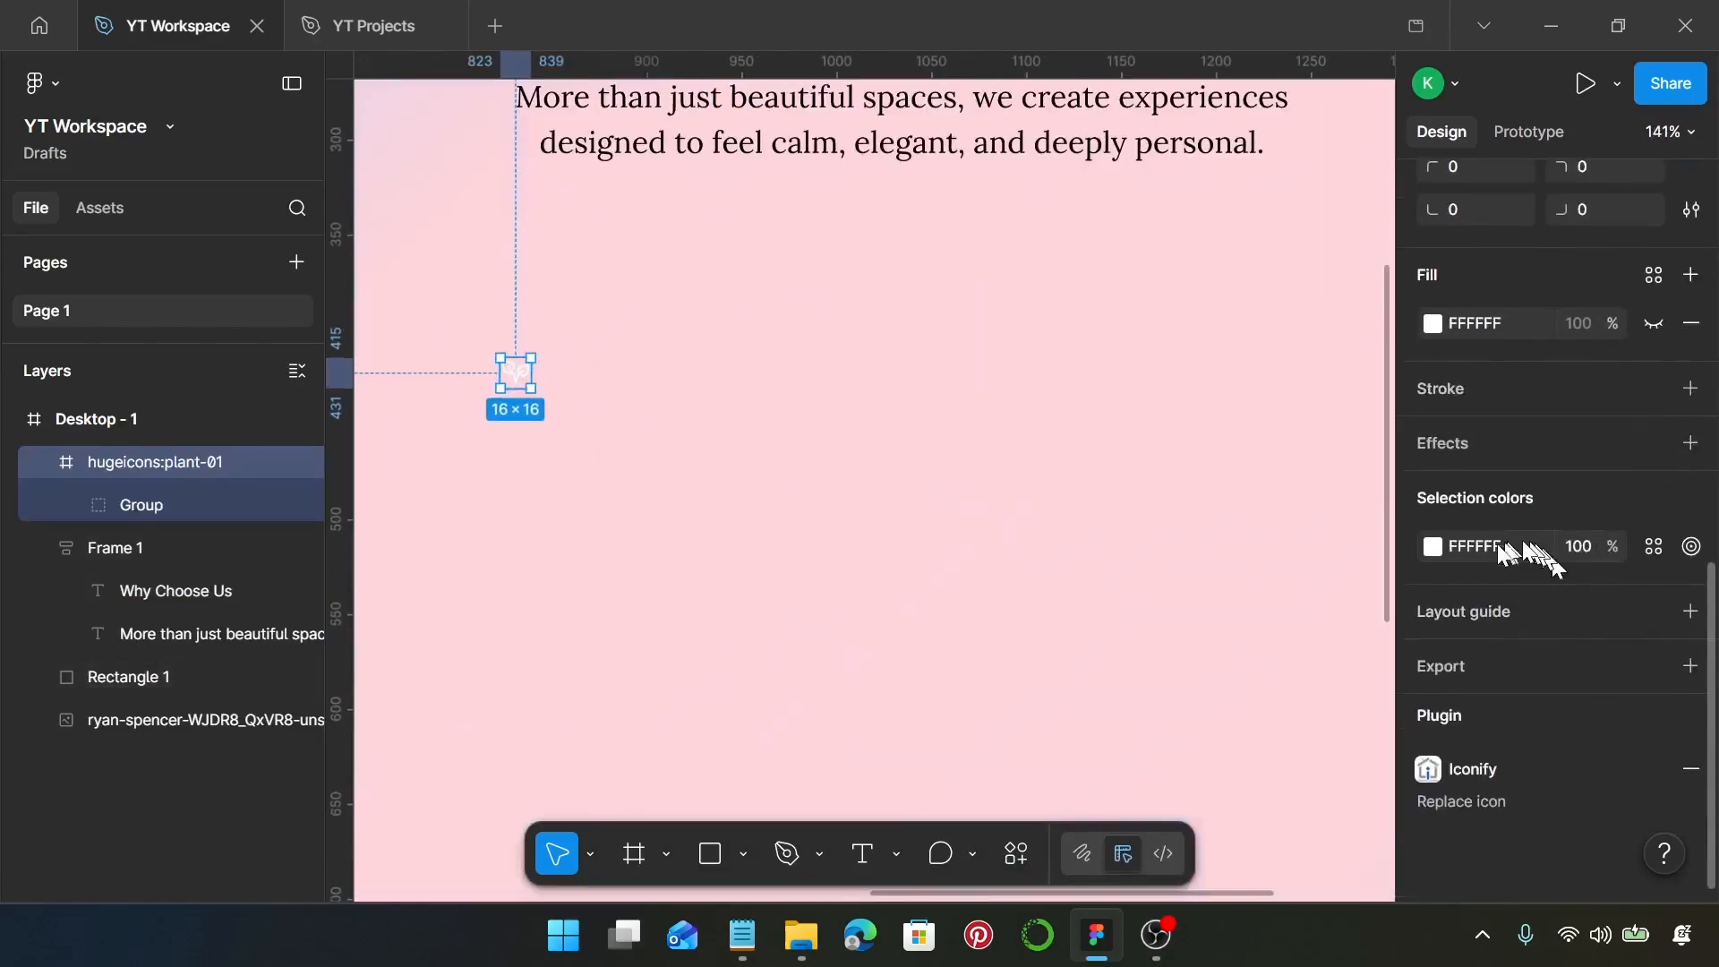
click(1431, 548)
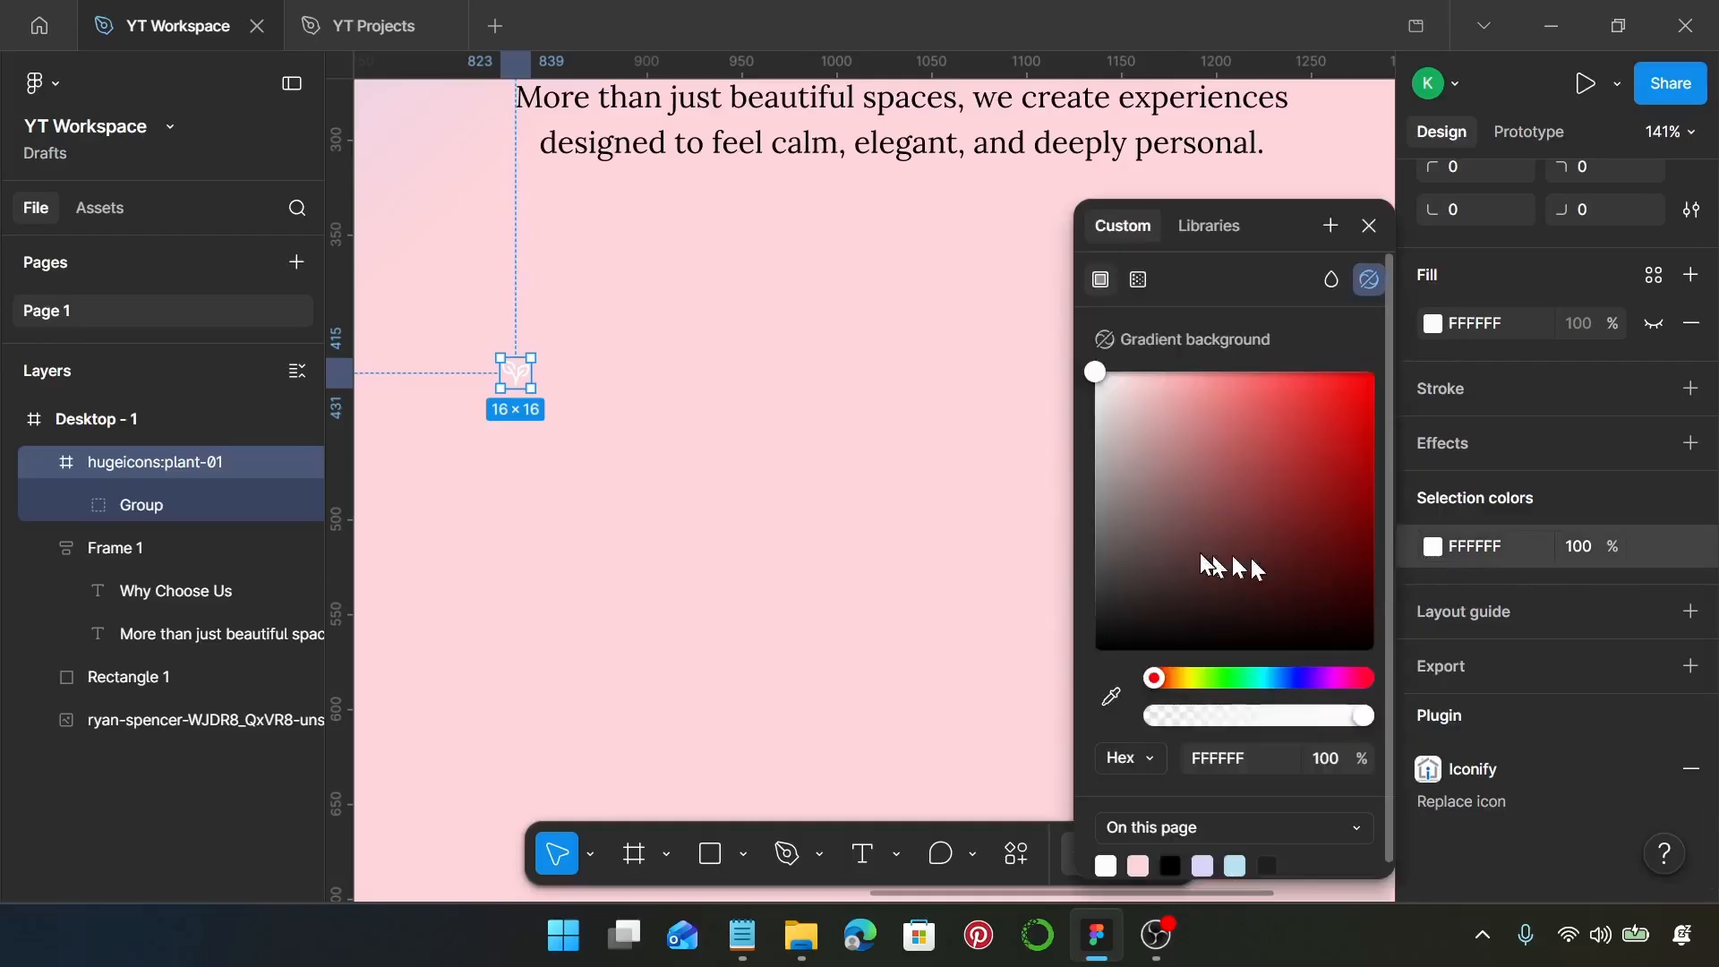
drag(1232, 568, 1029, 714)
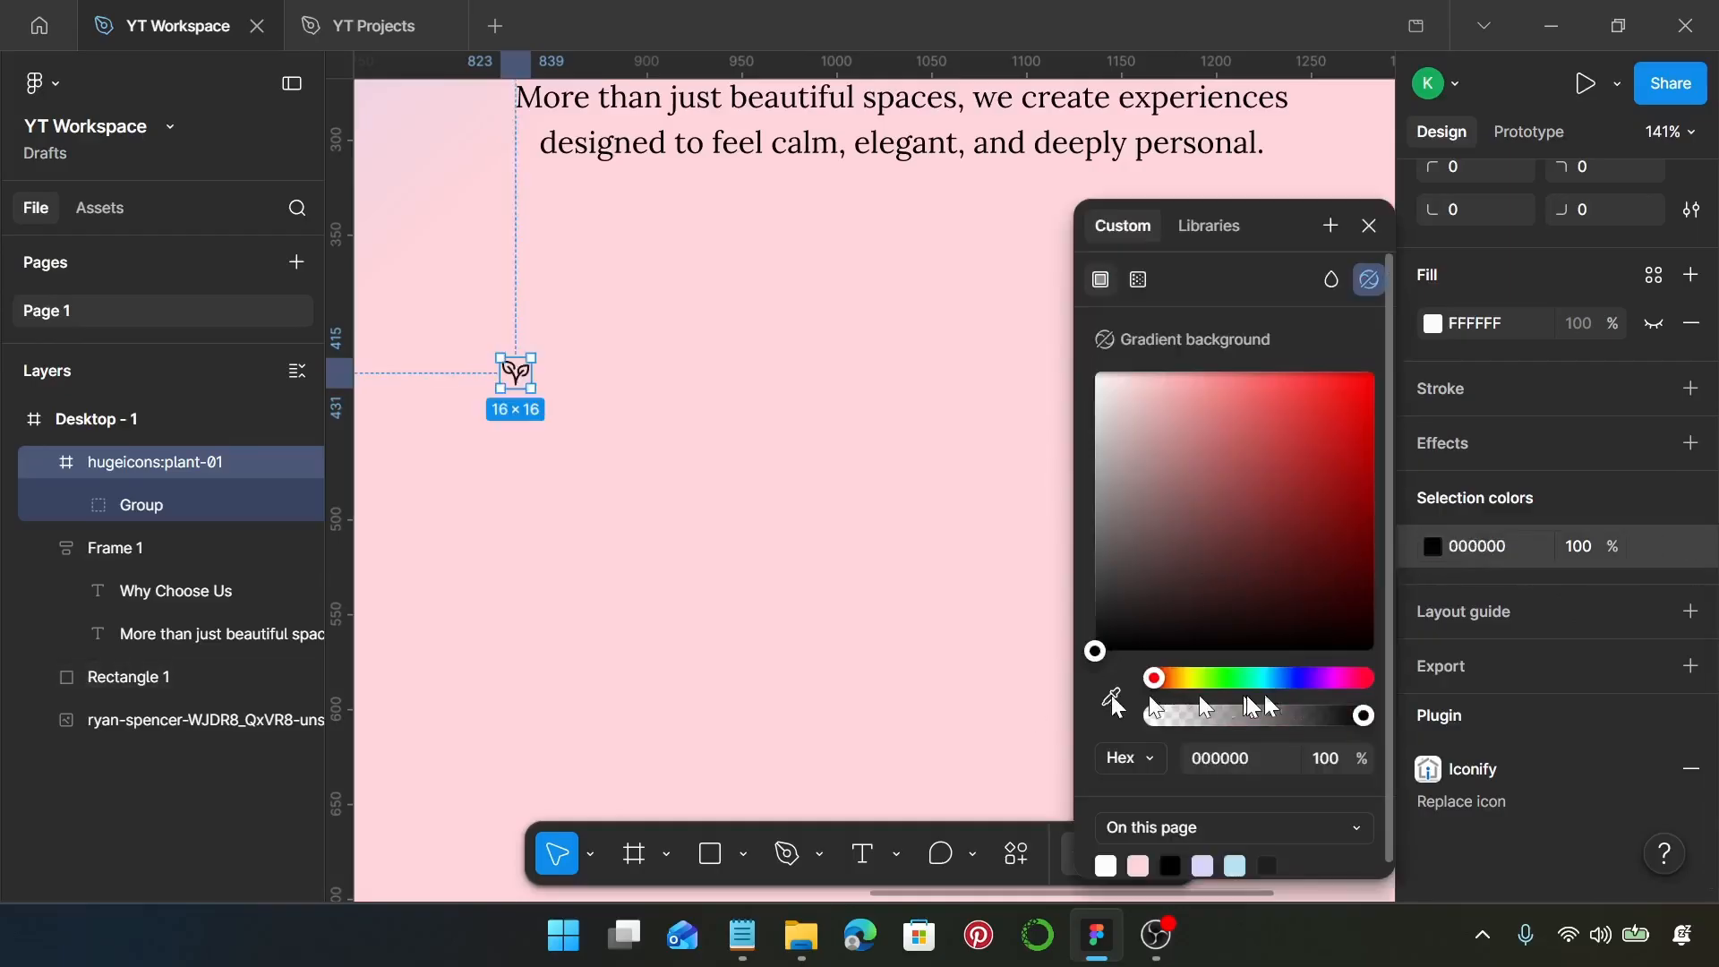
click(1371, 229)
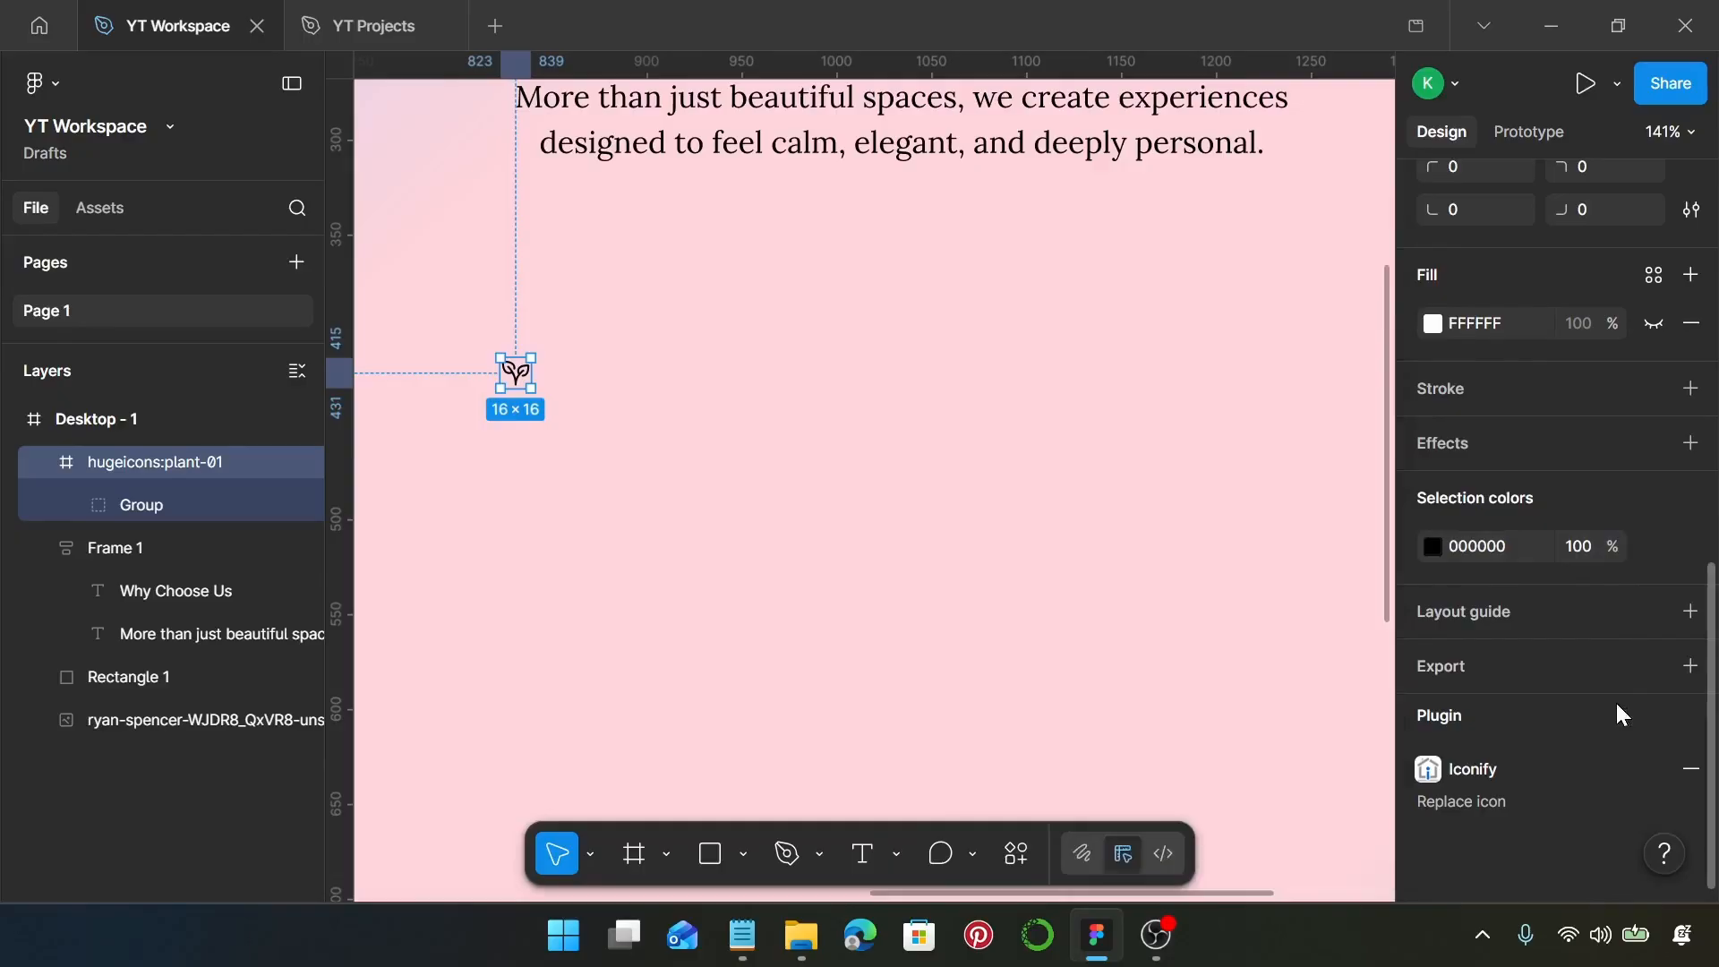
Resize the plant icon to 80 × 80 with its proportions locked
scroll(1608, 696, up, 5)
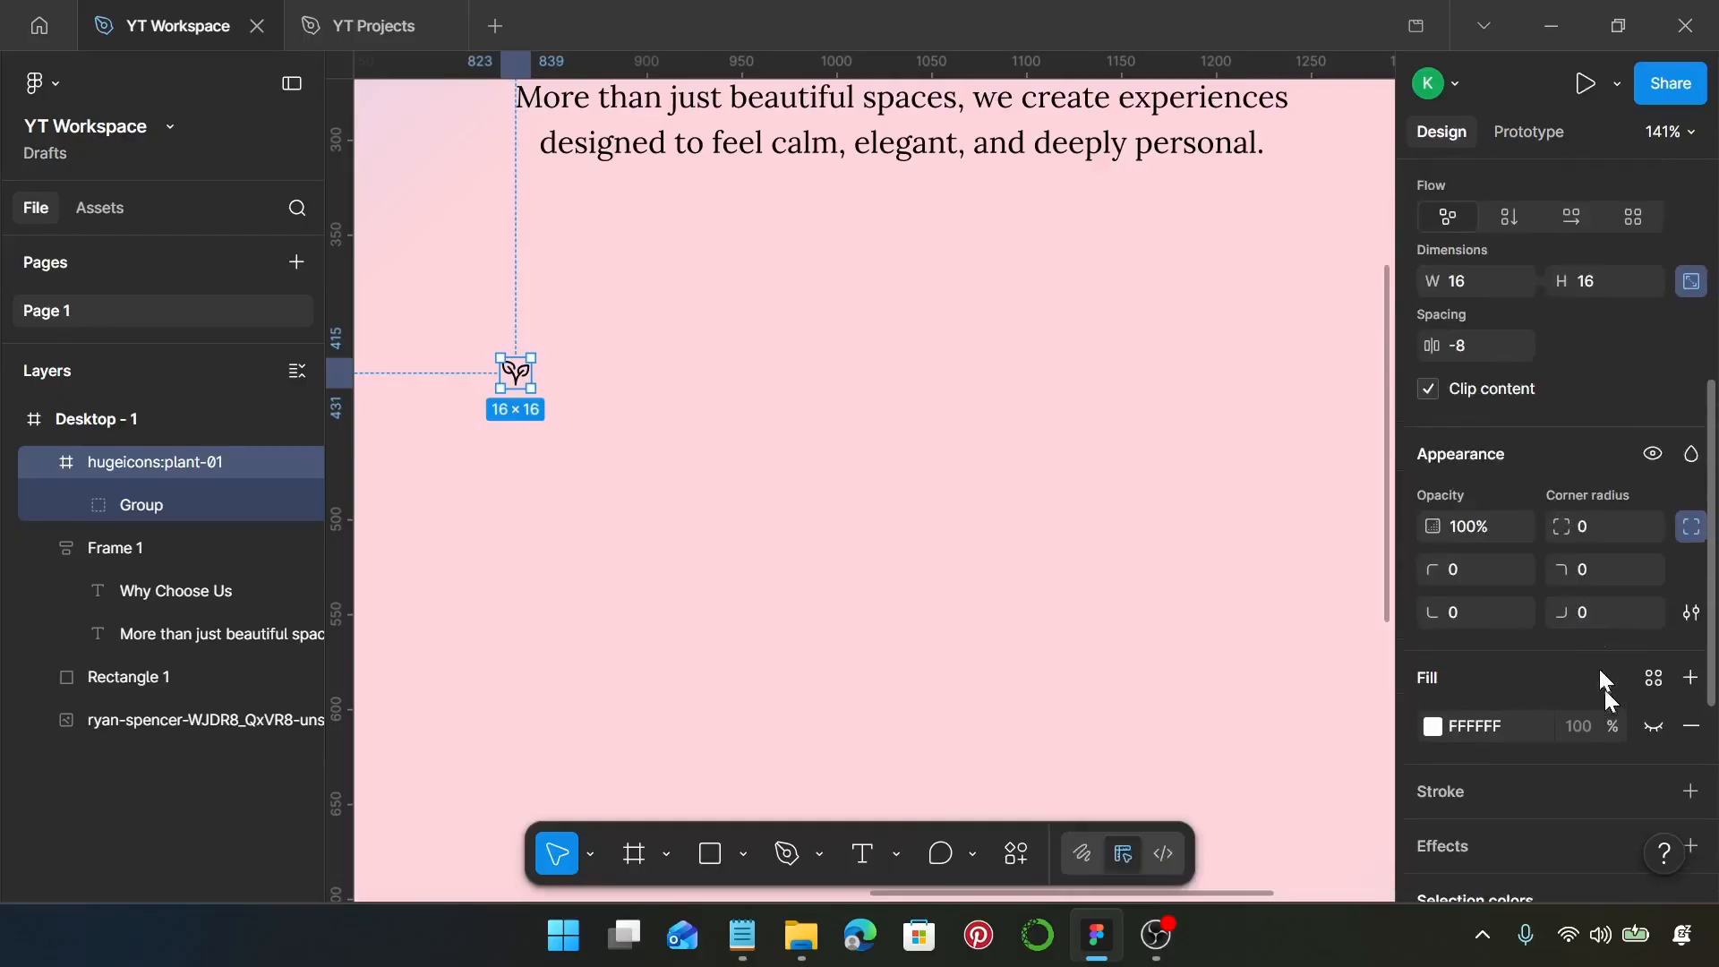
click(1490, 287)
text(80)
key(Return)
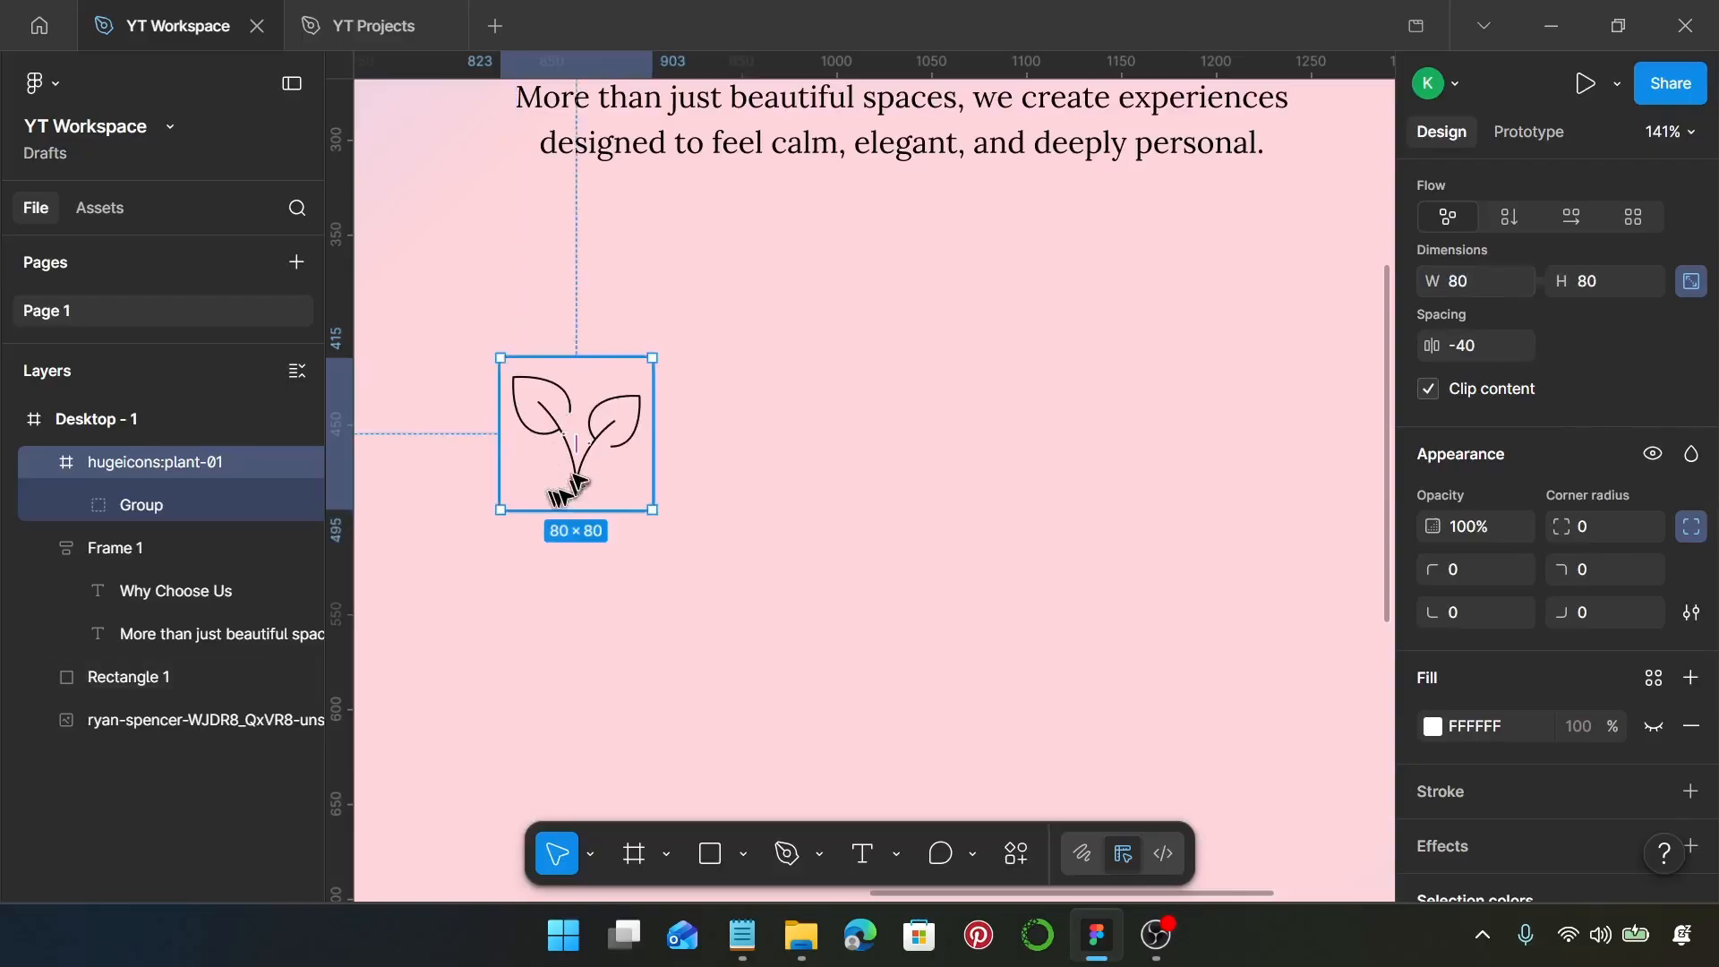
Set the stroke weight of the two vector paths inside the plant icon to 4
scroll(569, 479, down, 5)
scroll(564, 473, left, 2)
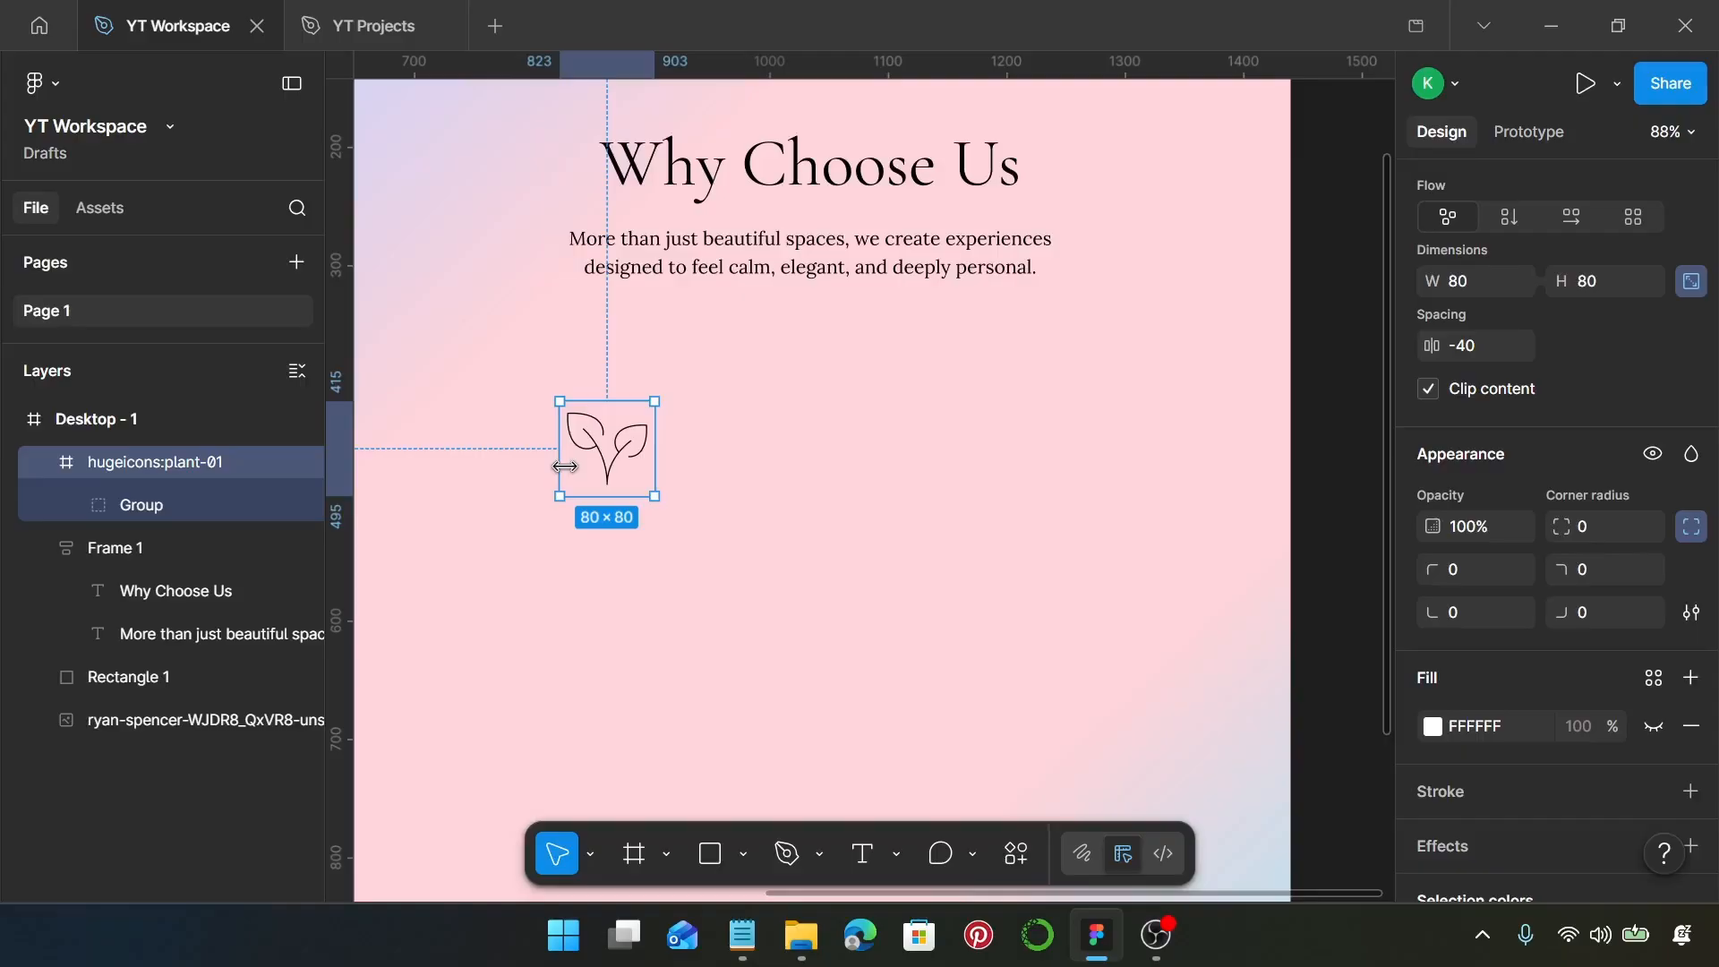
key(Return)
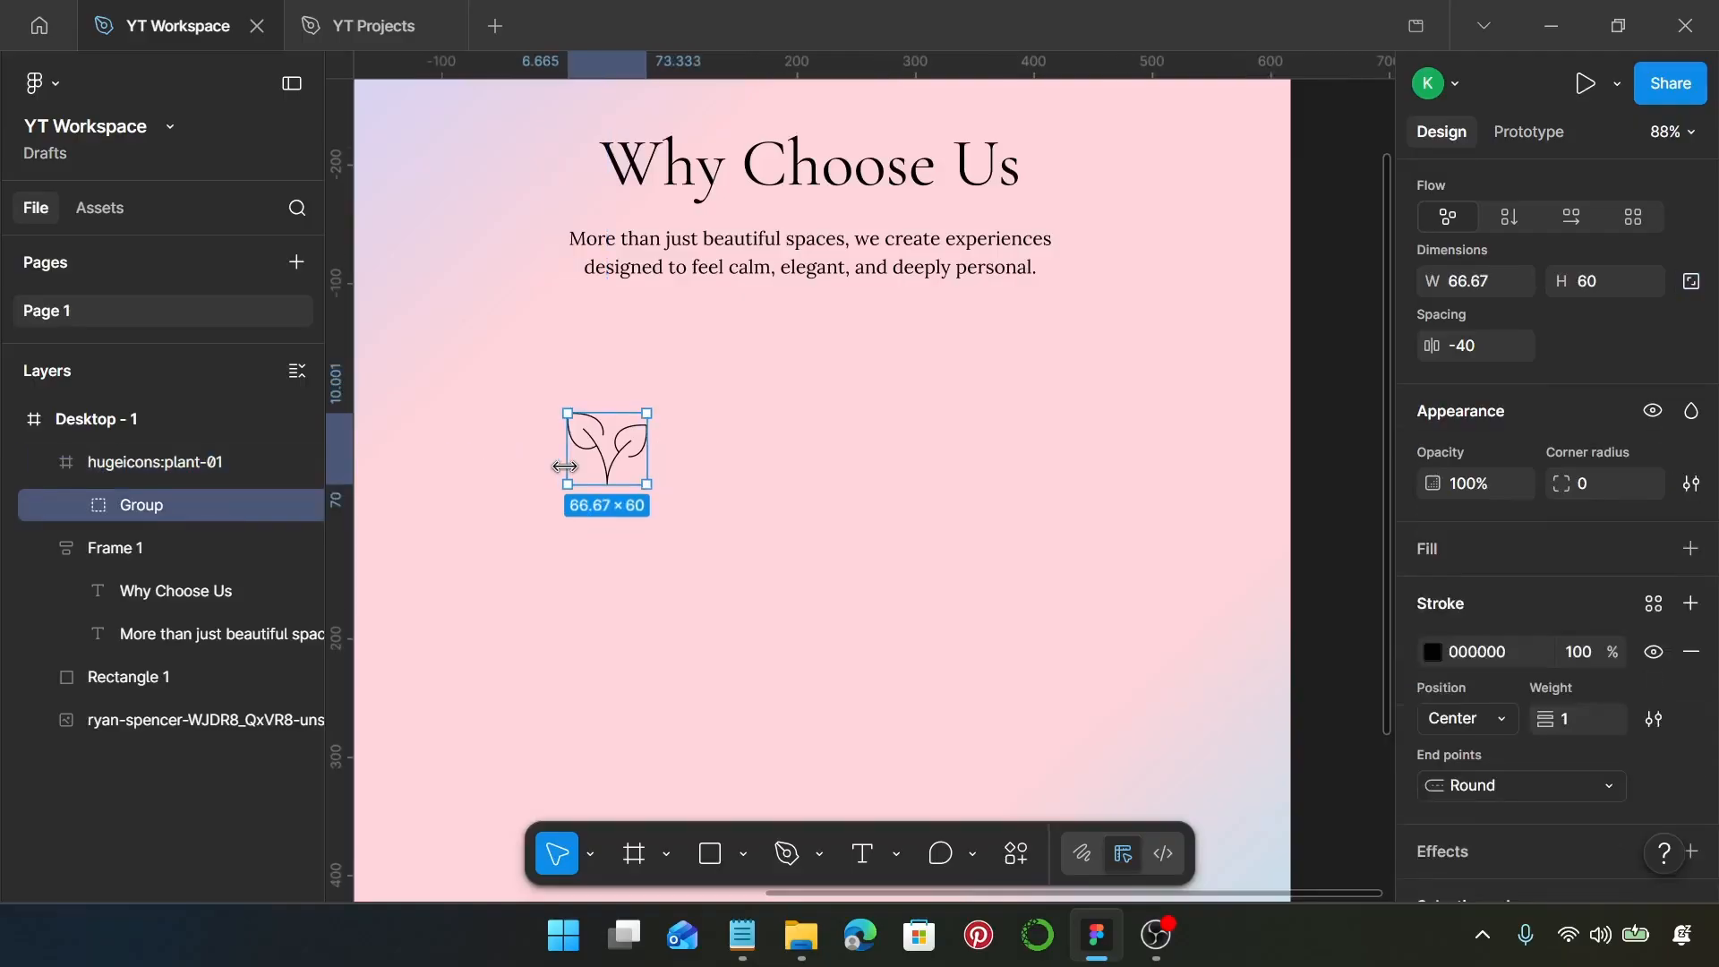
key(Return)
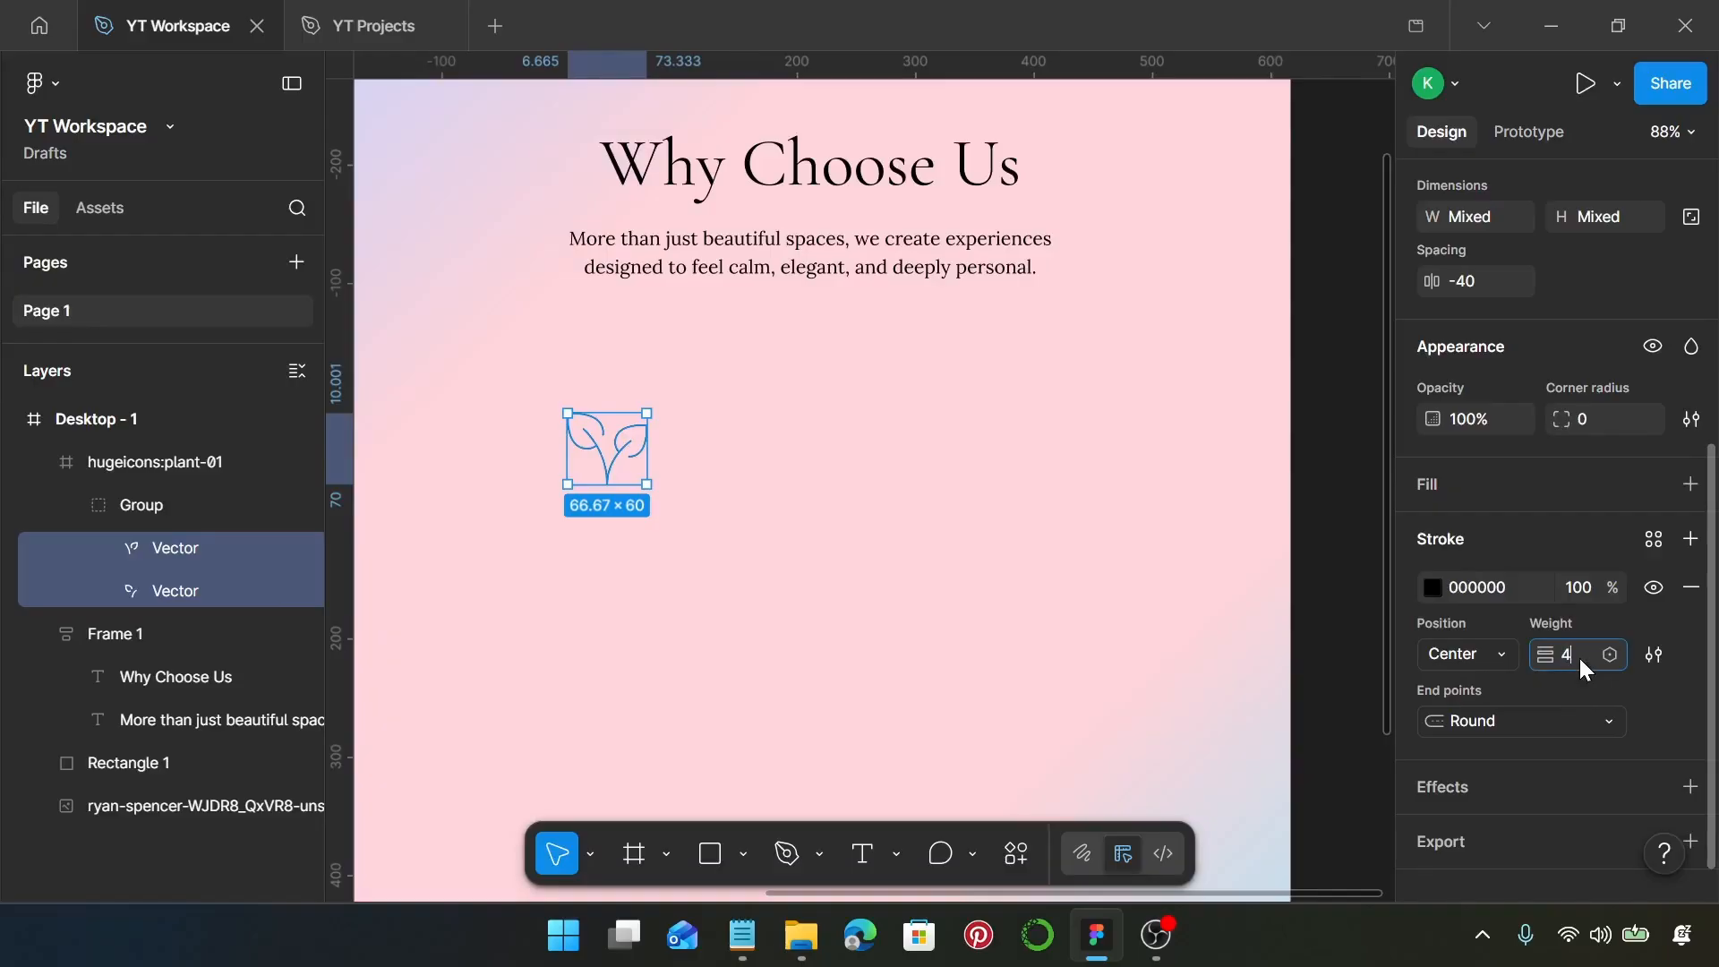
click(680, 471)
scroll(758, 511, left, 2)
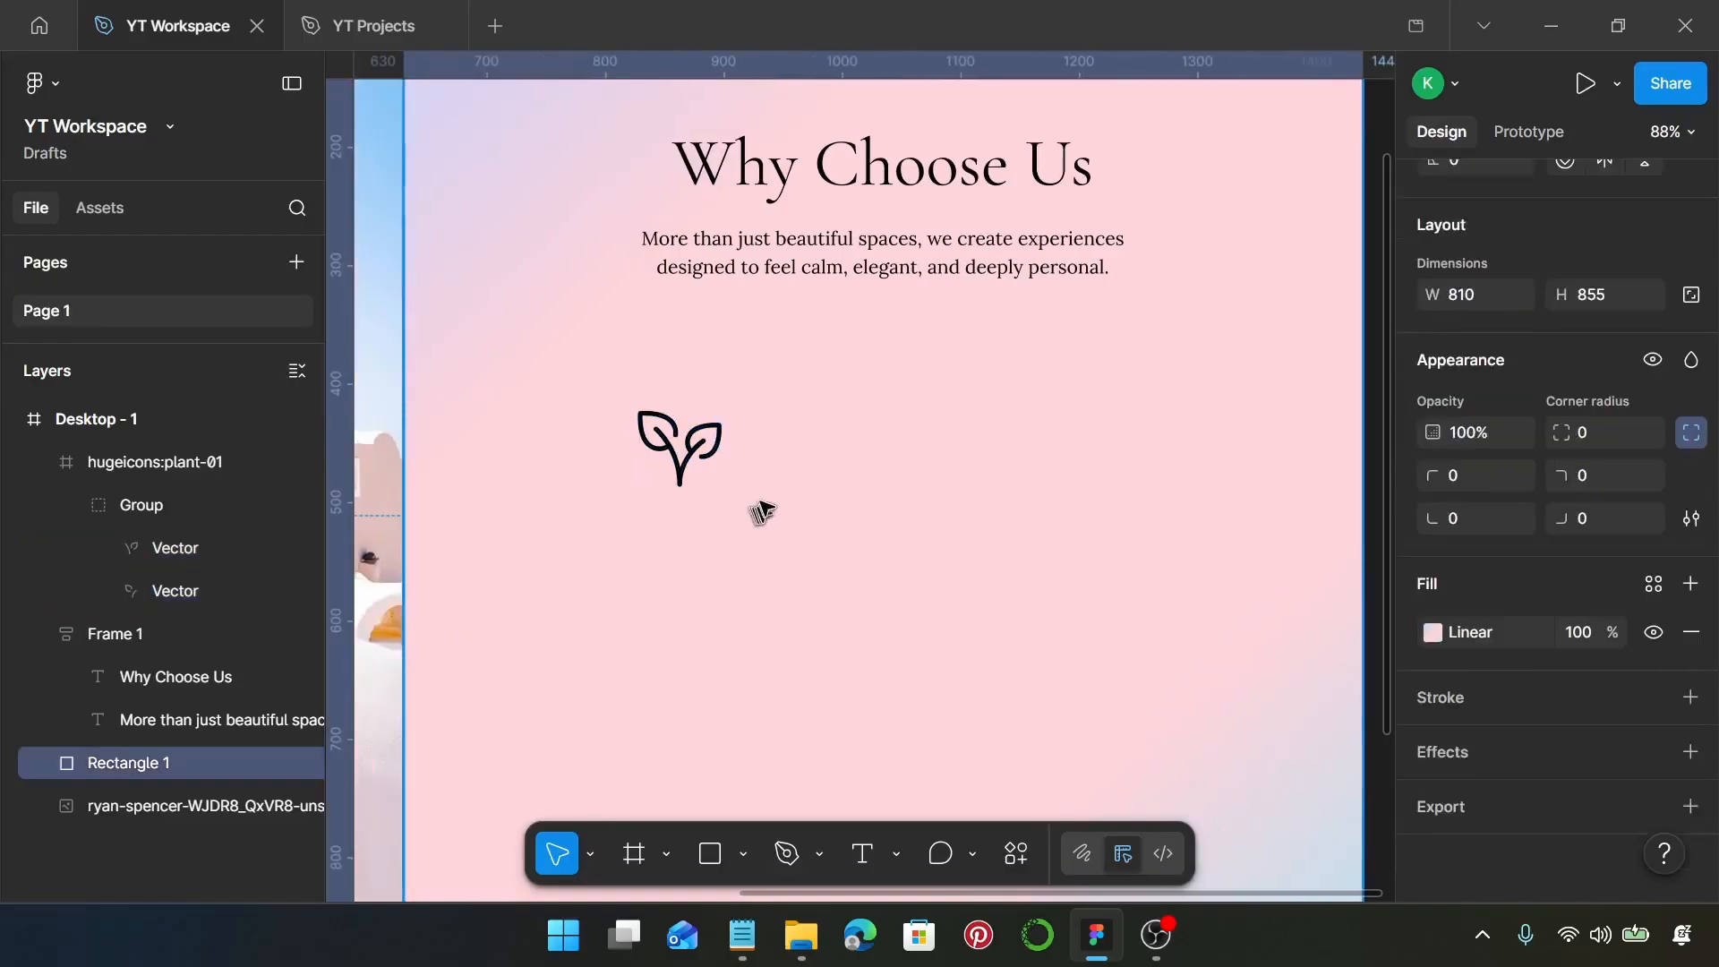
click(723, 452)
Copy the "Gentle Atmosphere" line from the Notepad notes and add it as a text layer below the plant icon
scroll(752, 466, down, 4)
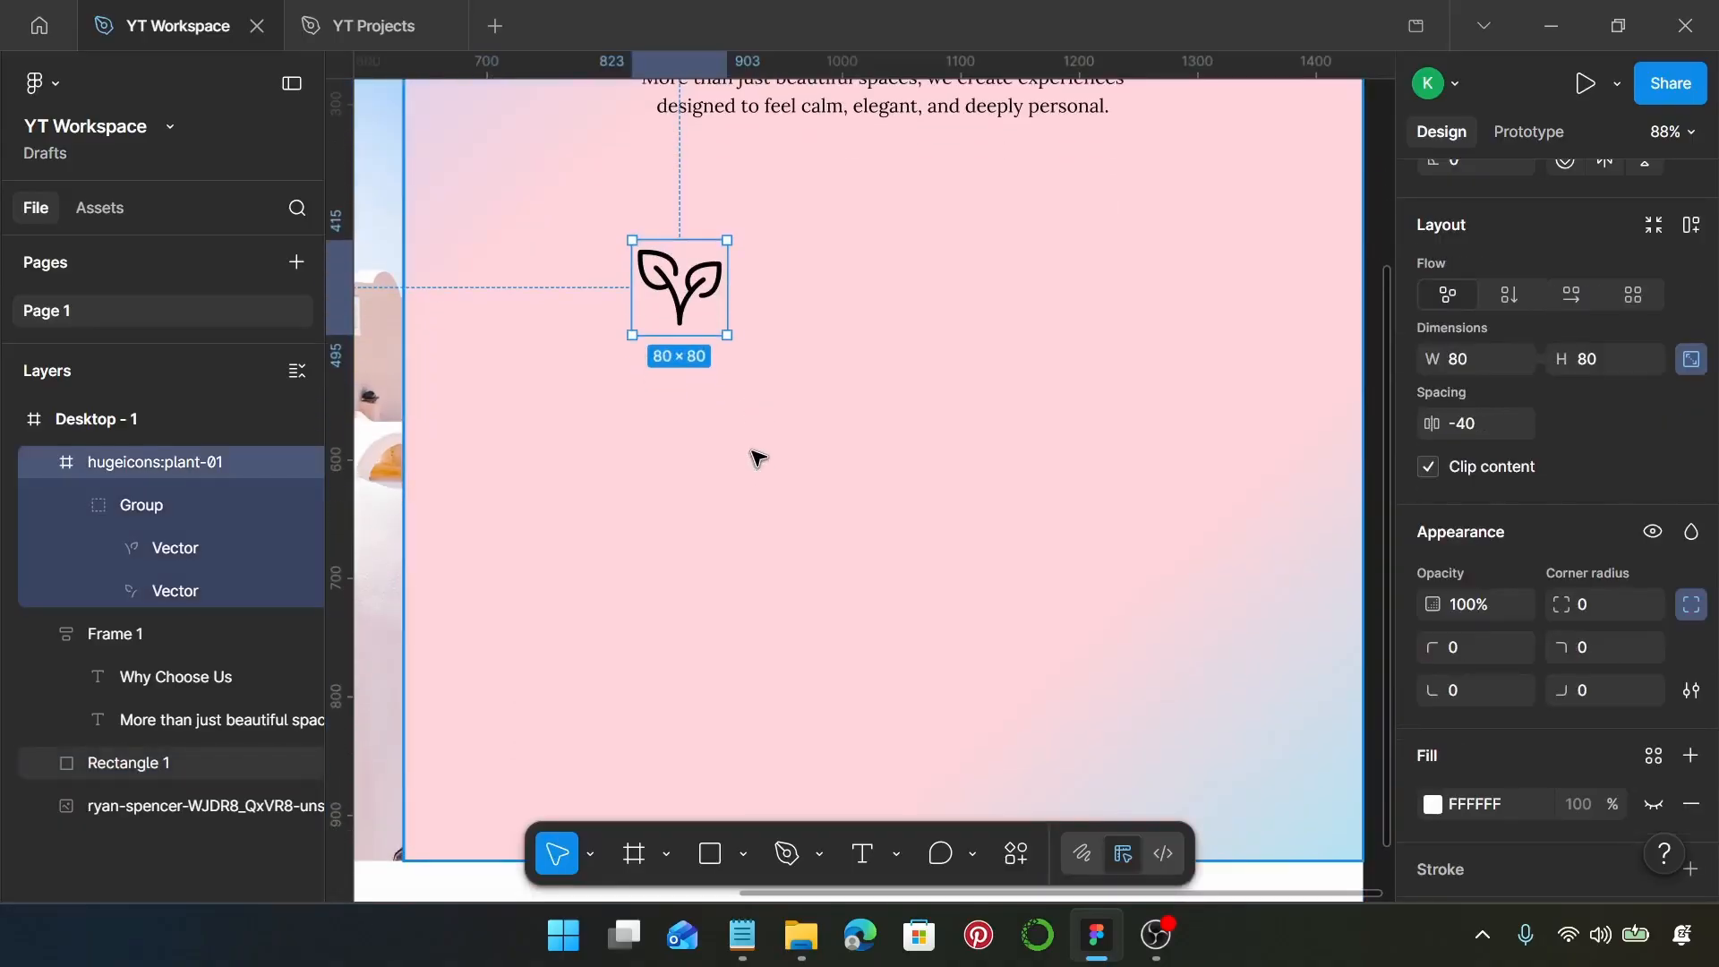
key(t)
click(742, 936)
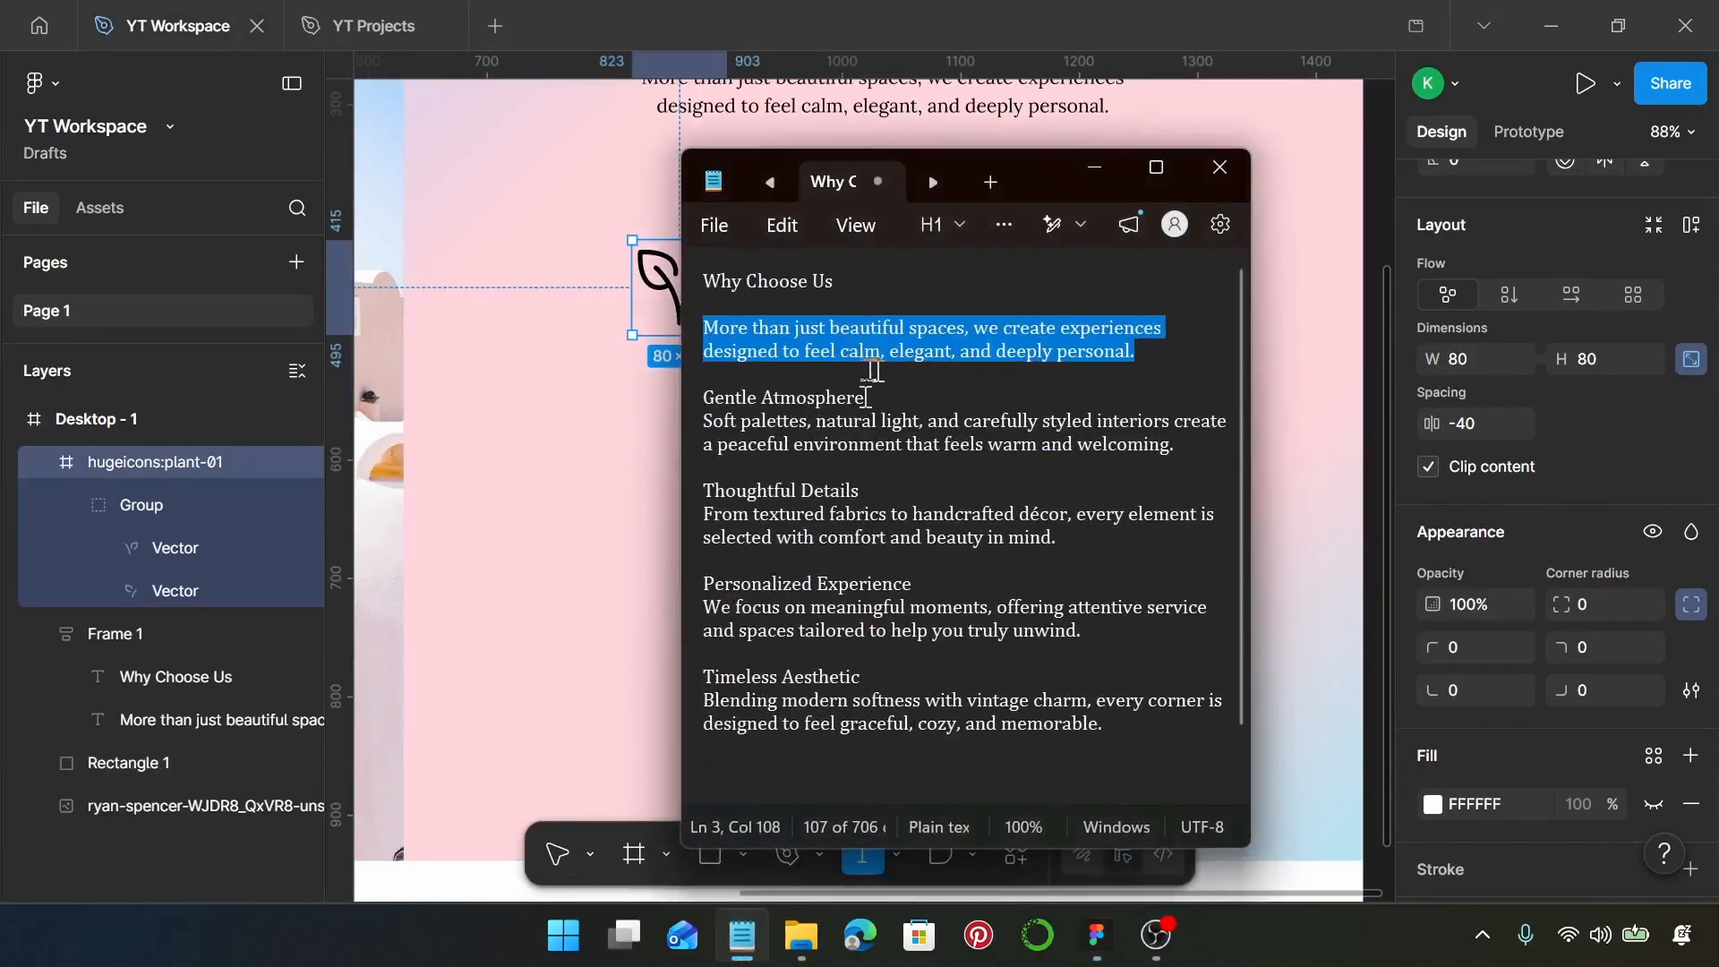
drag(885, 401, 739, 386)
key(ctrl+c)
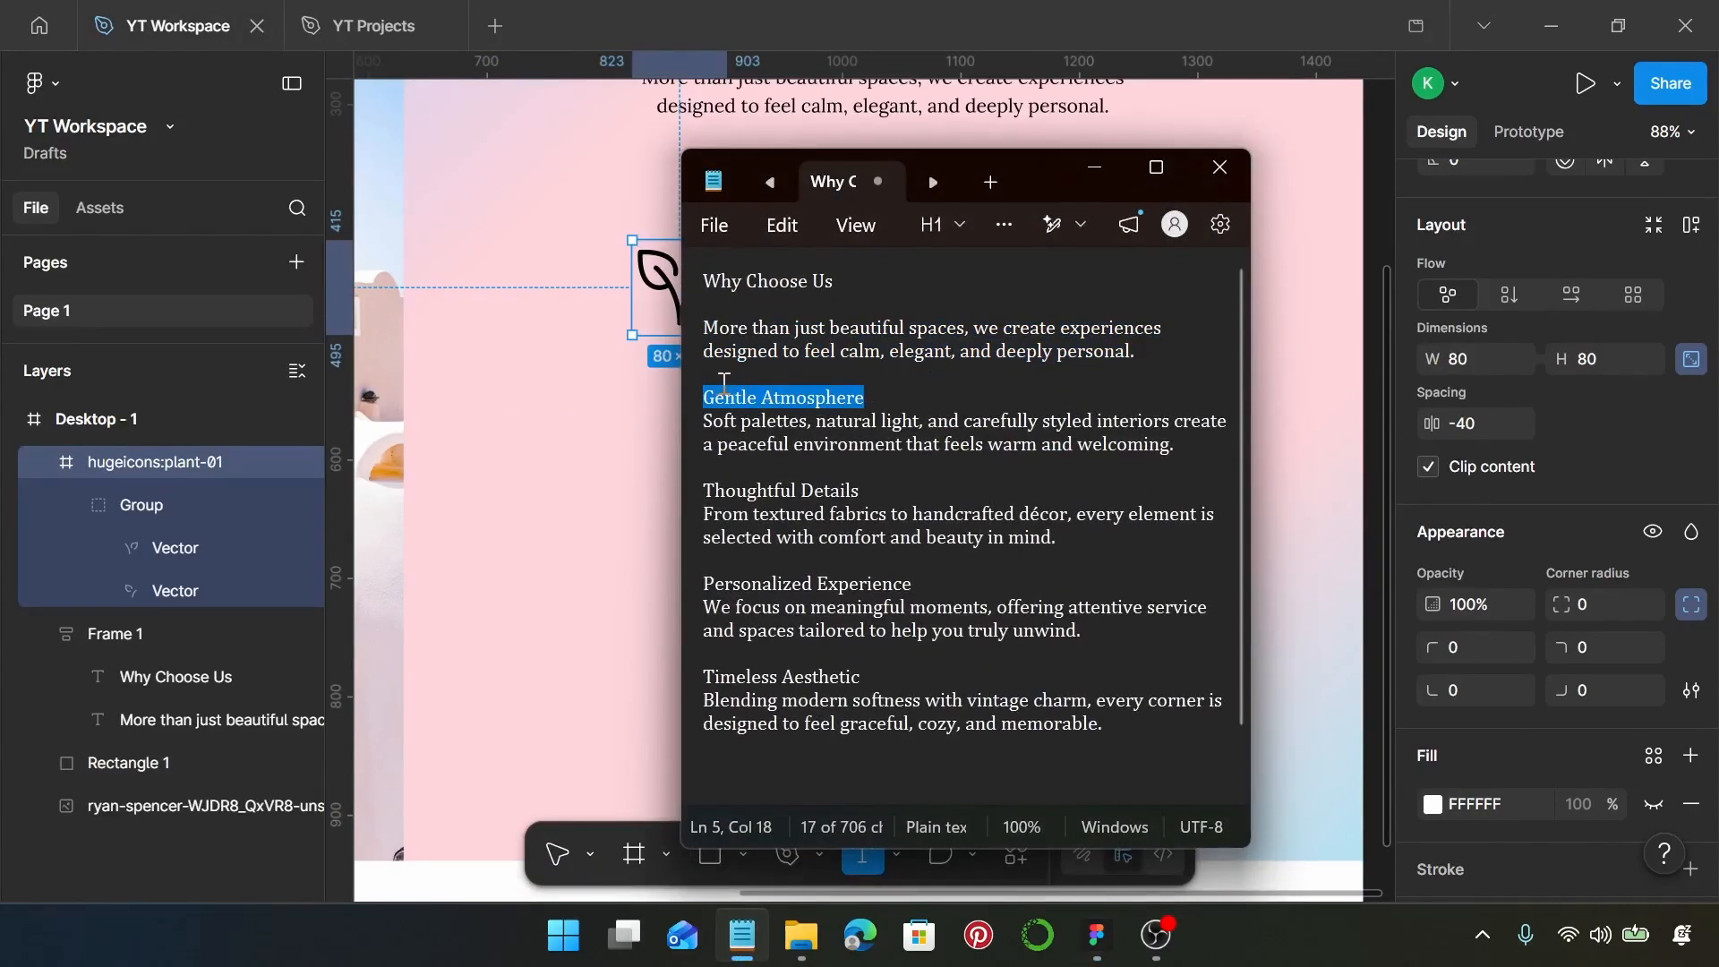
click(1095, 168)
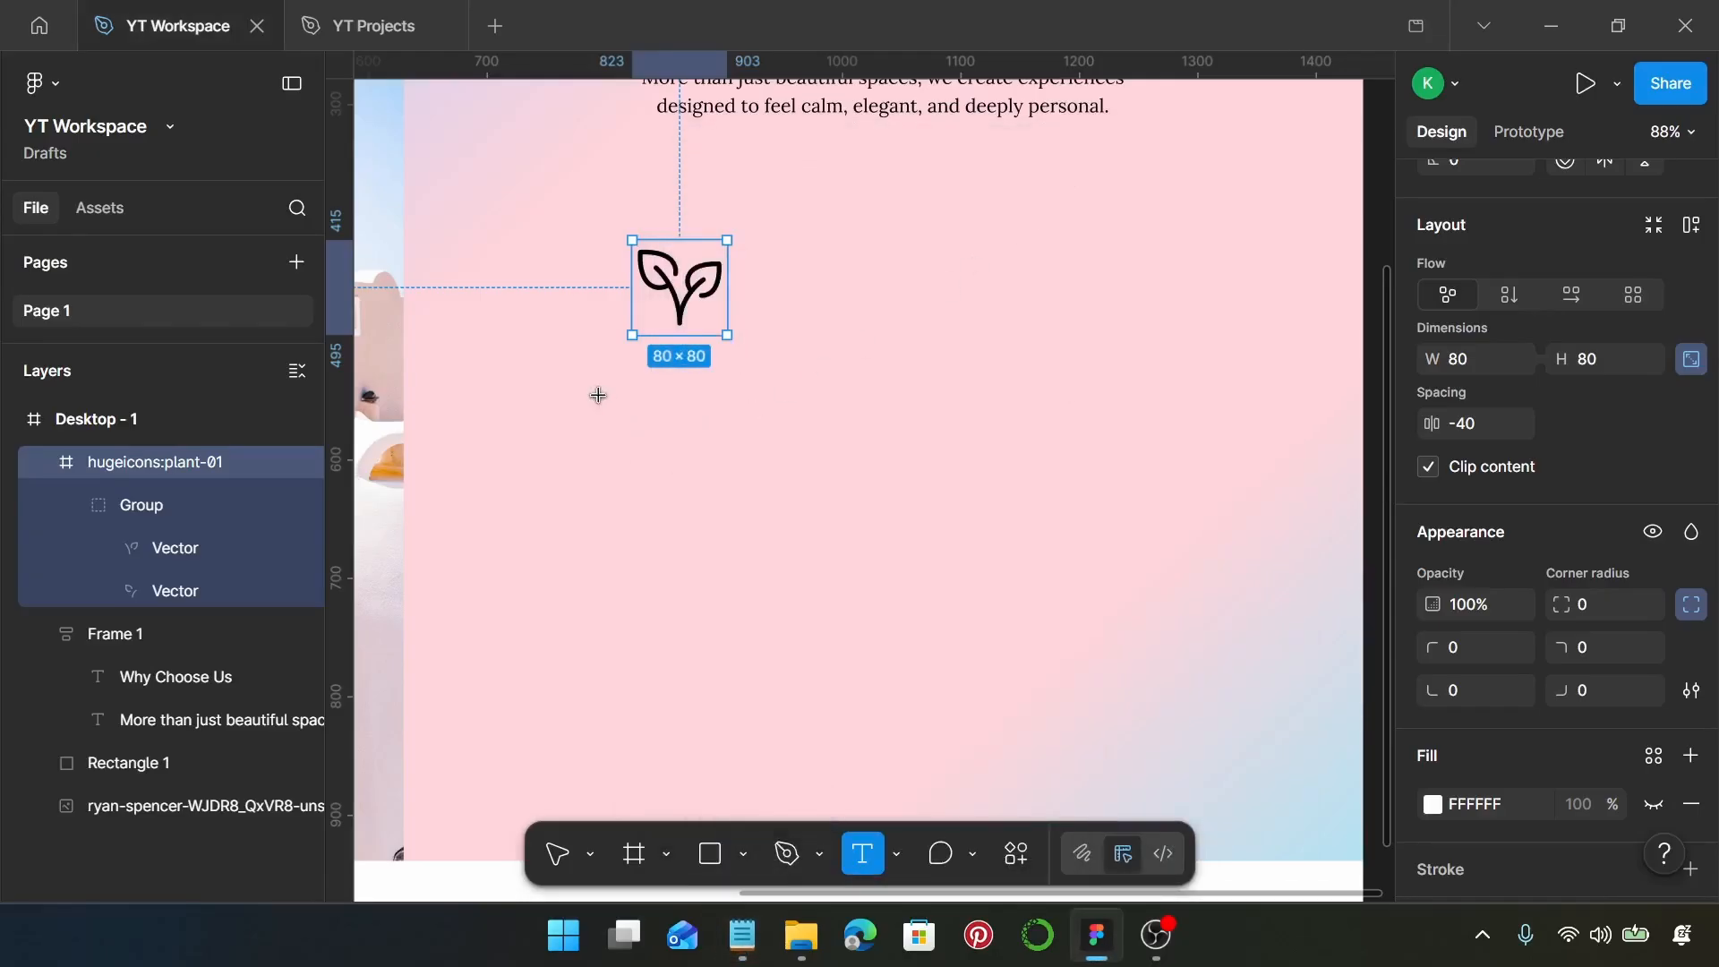
click(603, 402)
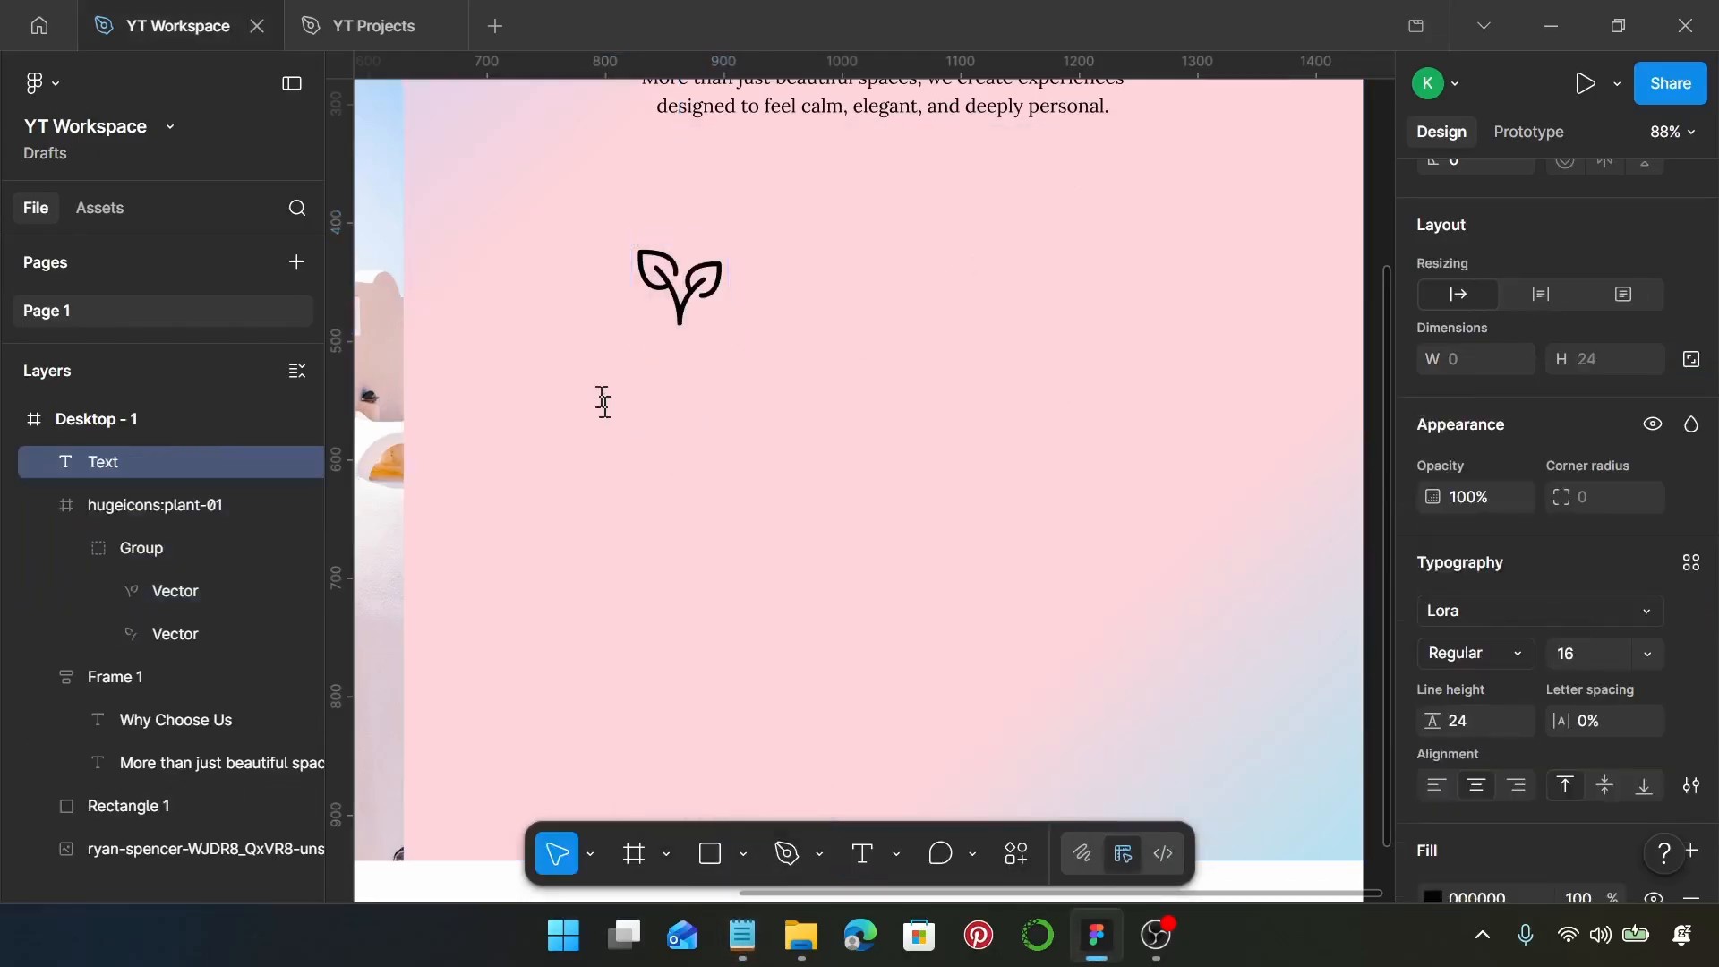
key(ctrl+v)
key(Escape)
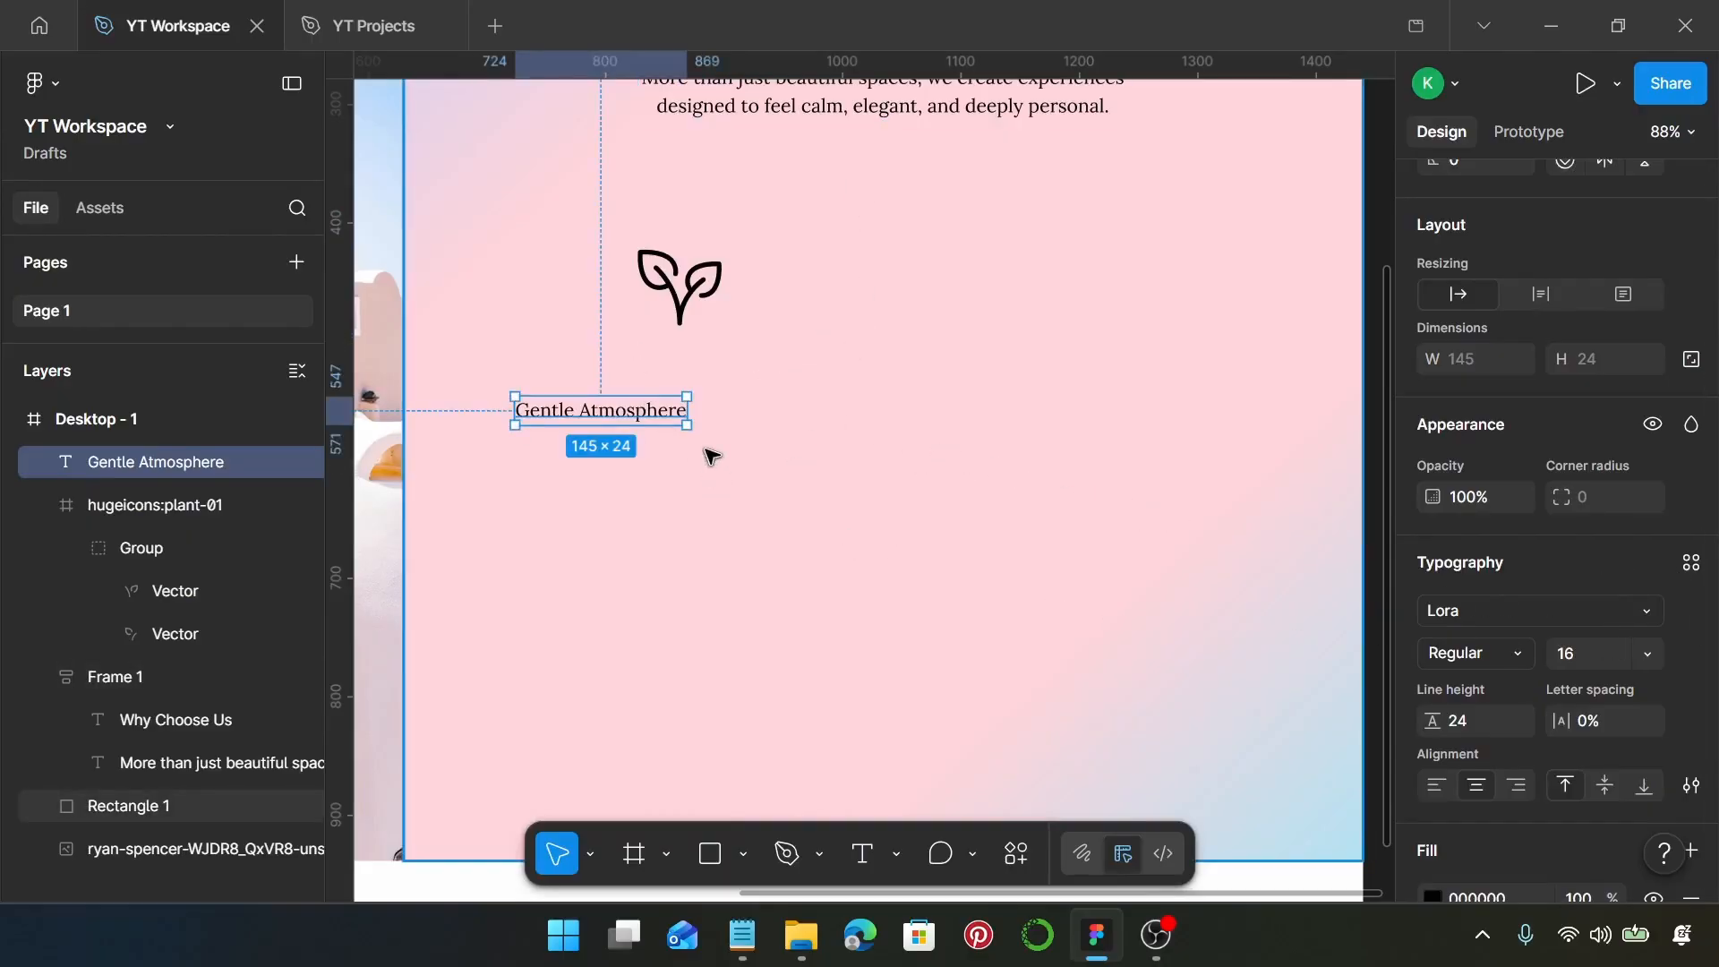
Duplicate the "Gentle Atmosphere" text just below itself, and set the upper copy to Cormorant Garamond at size 20
drag(658, 404, 651, 492)
click(640, 417)
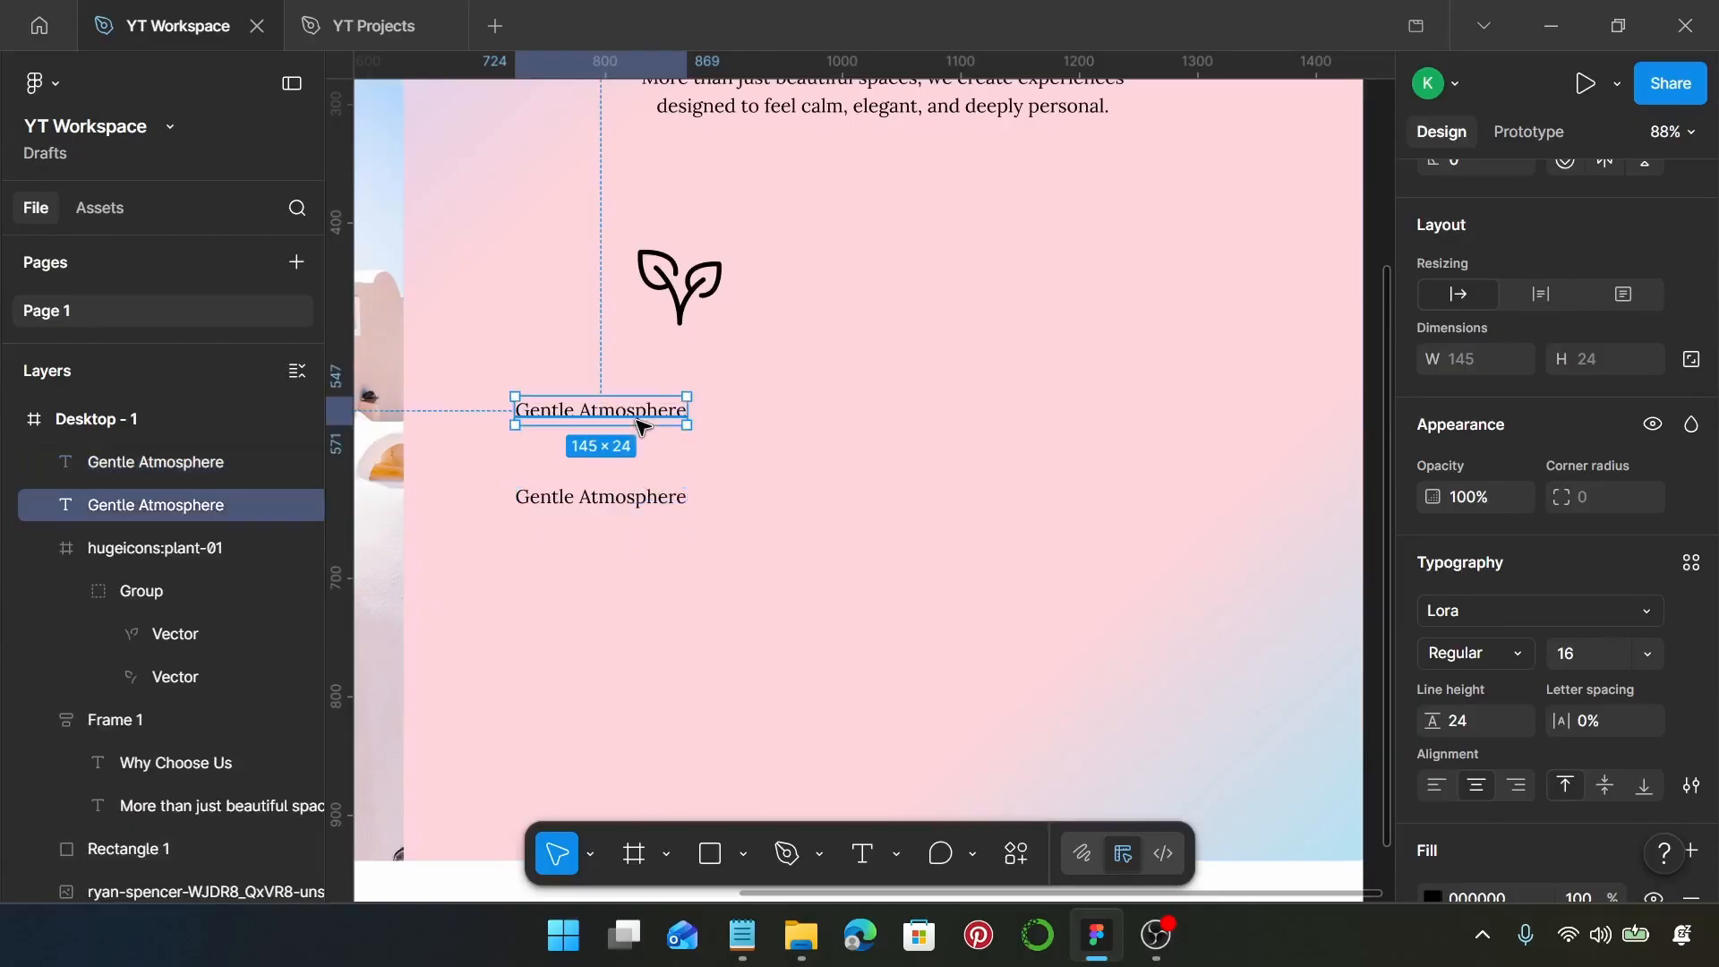
click(1532, 602)
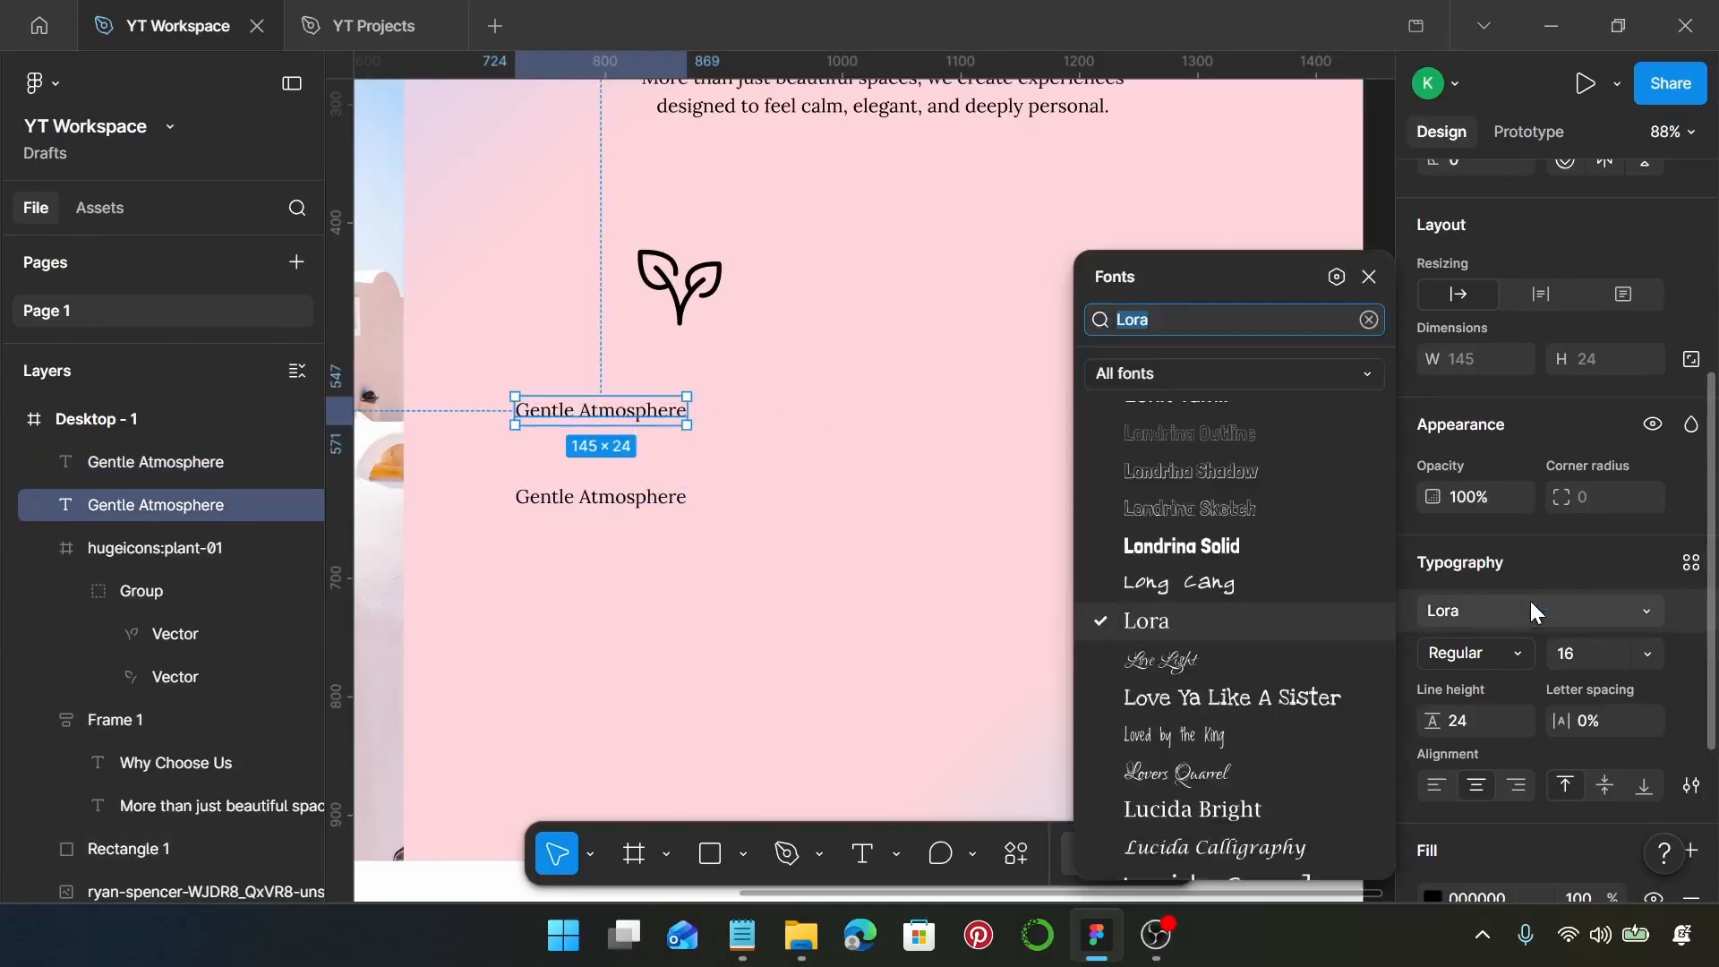
text(cor)
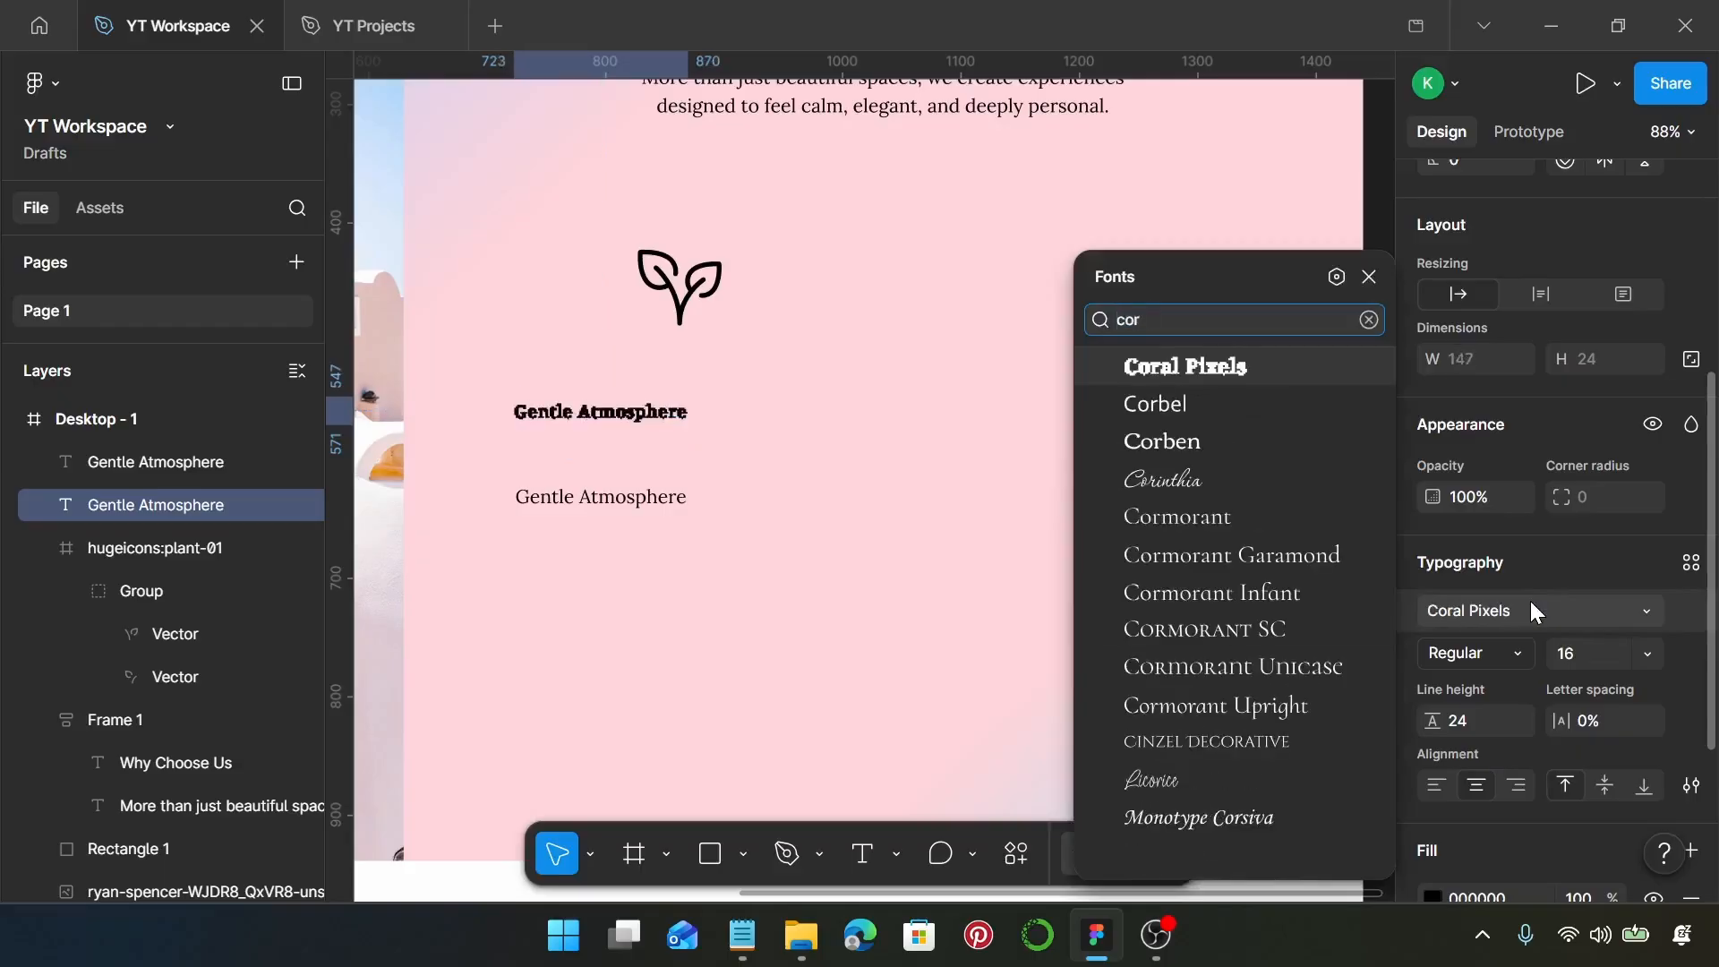
text(m)
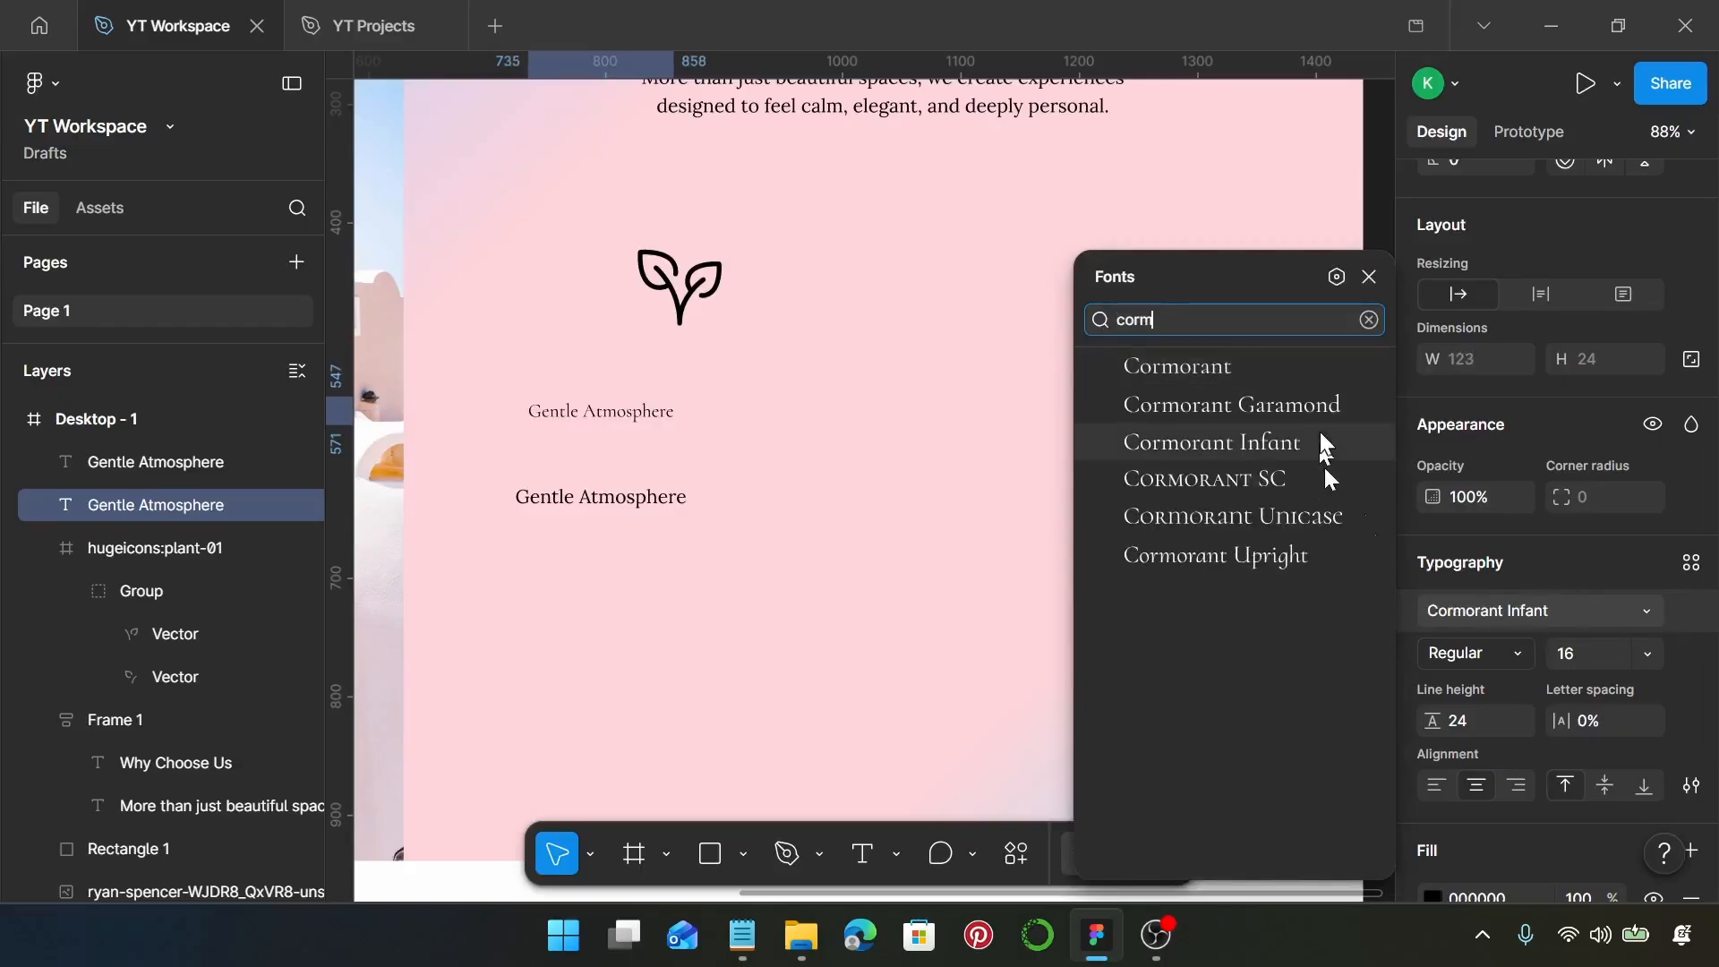
click(1314, 414)
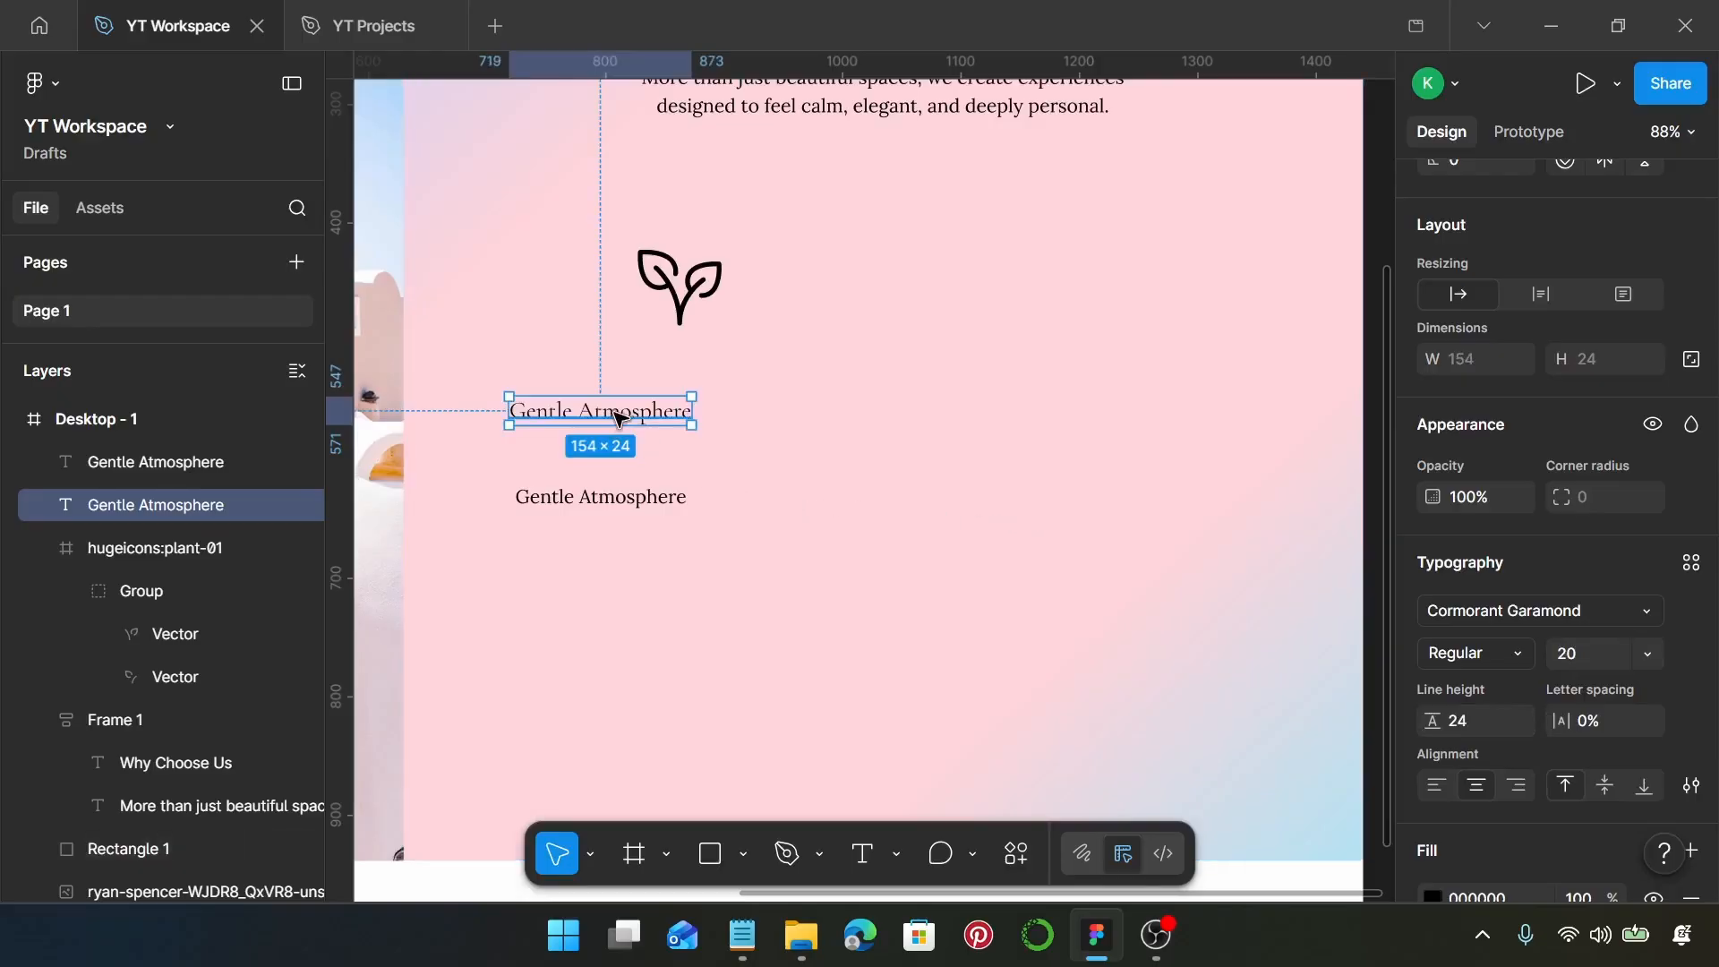
Center the Cormorant Garamond heading beneath the plant icon and move the Lora duplicate under it
drag(618, 416, 698, 385)
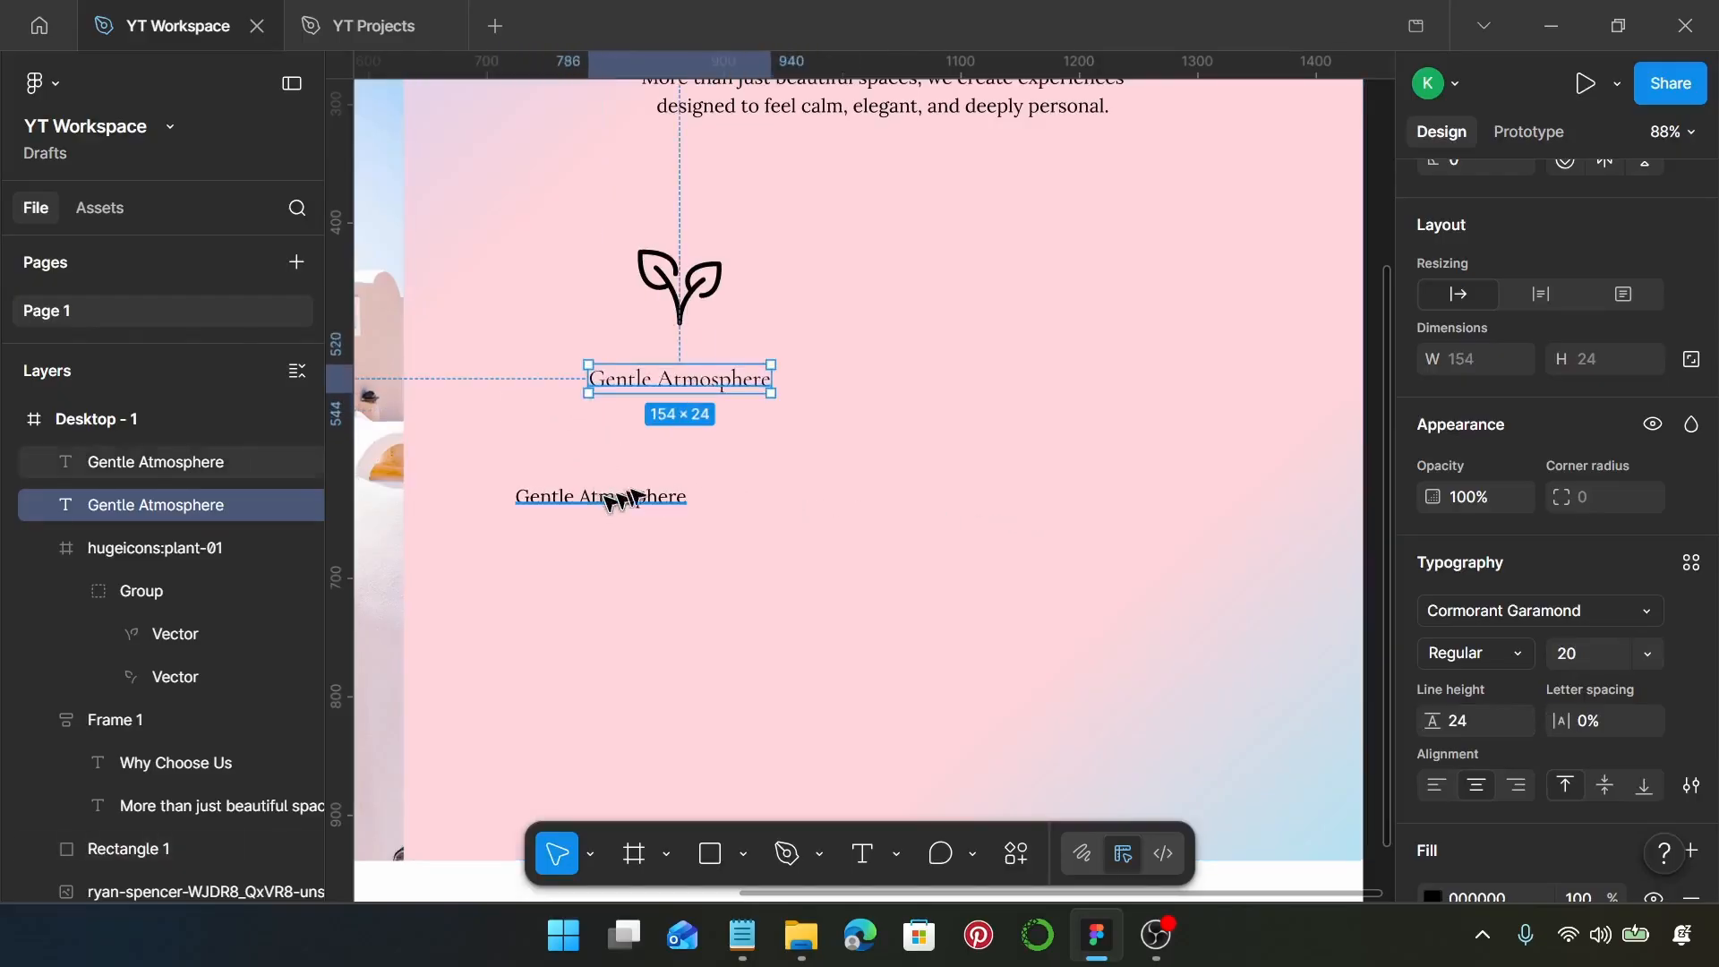
drag(617, 499, 675, 460)
Copy the two-line "Soft palettes, natural light" description under Gentle Atmosphere from the Notepad notes and return to the design
click(742, 936)
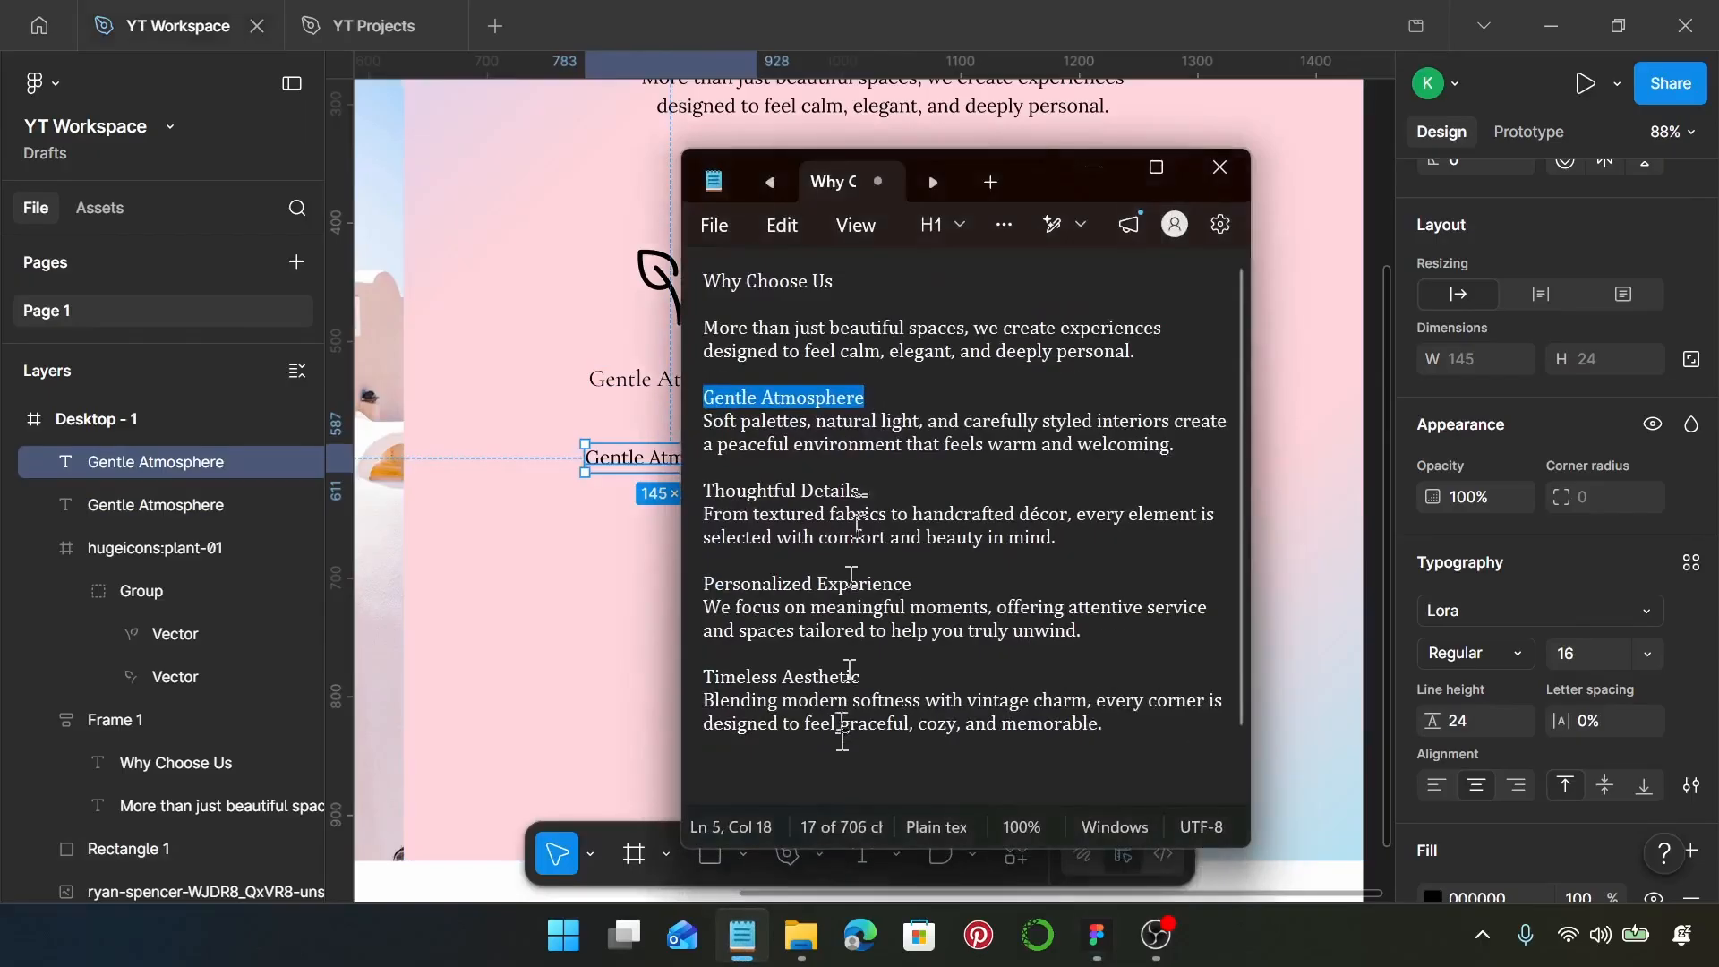
click(1174, 448)
drag(1174, 448, 706, 422)
key(ctrl+c)
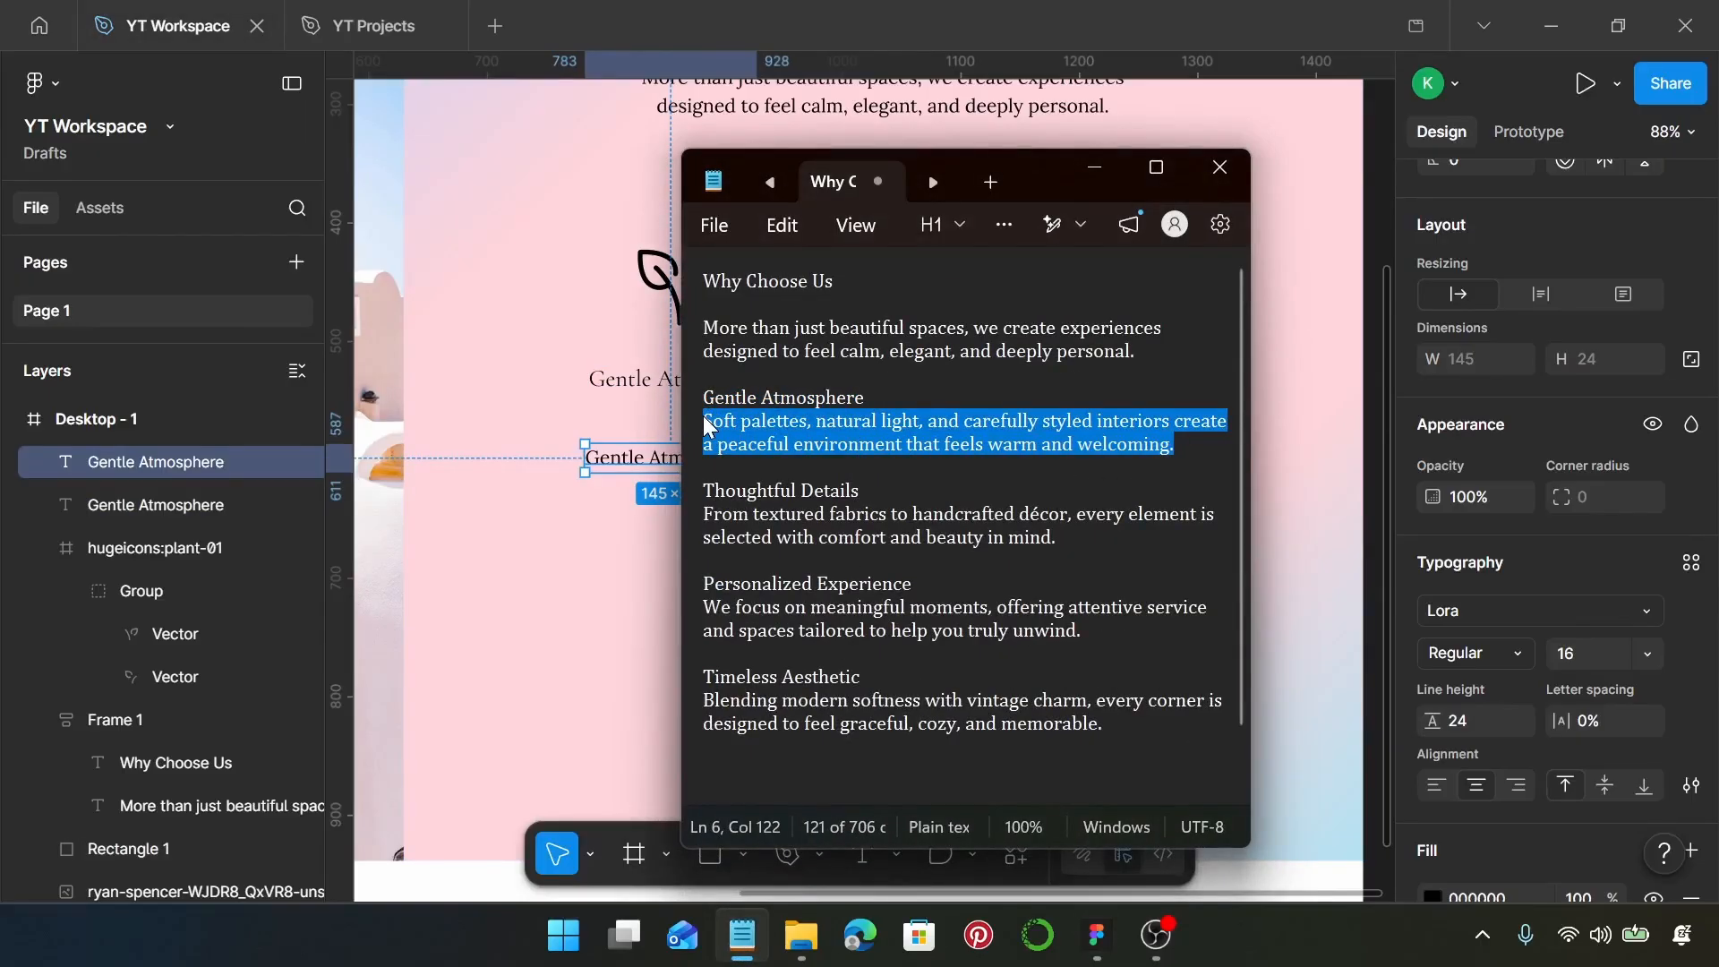
click(1094, 168)
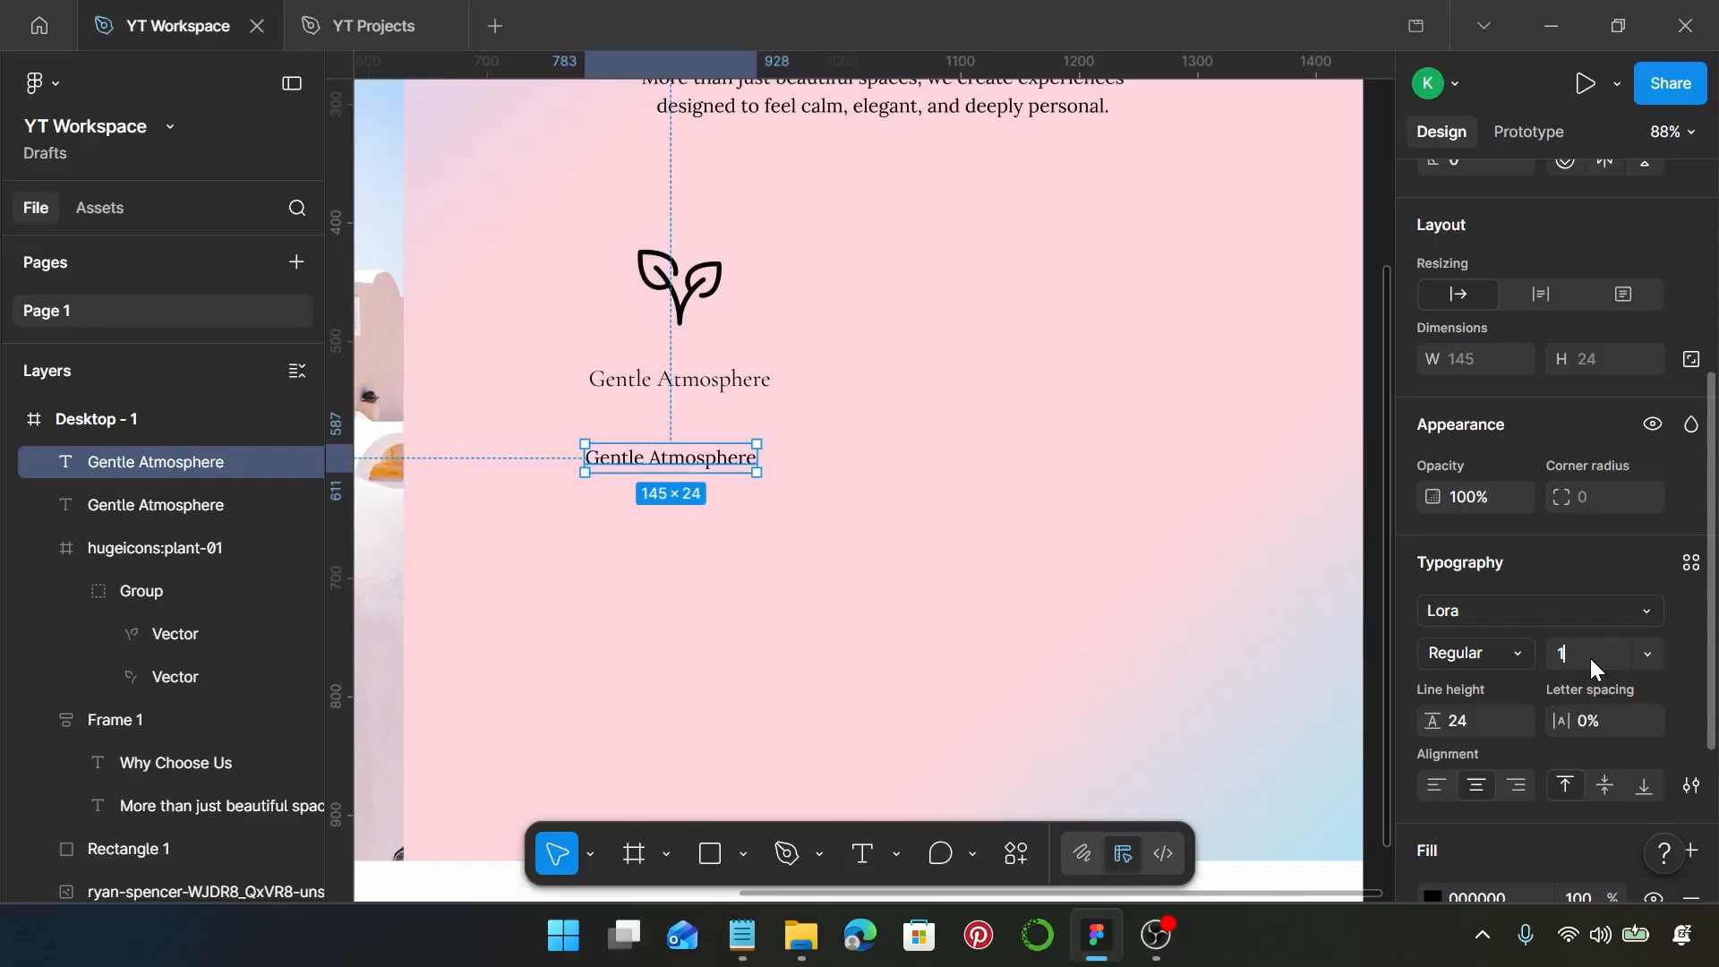
Set the duplicate Lora text to font size 14 with a line height of 20
key(Return)
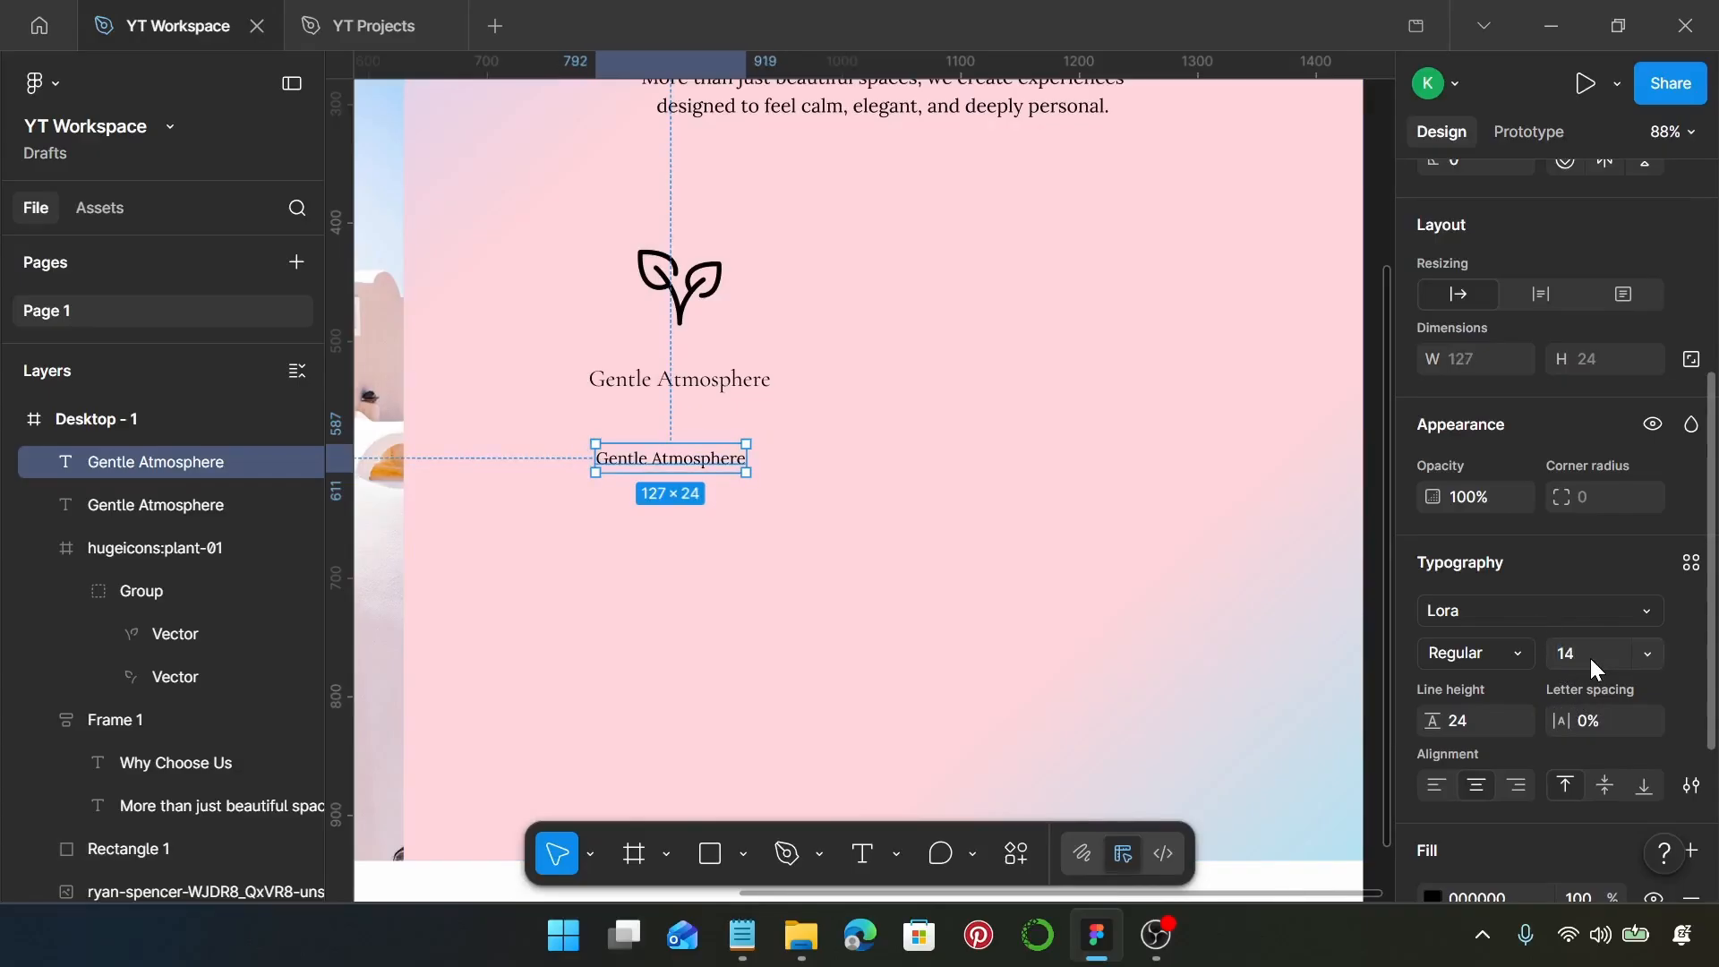
click(1496, 715)
text(20)
key(Return)
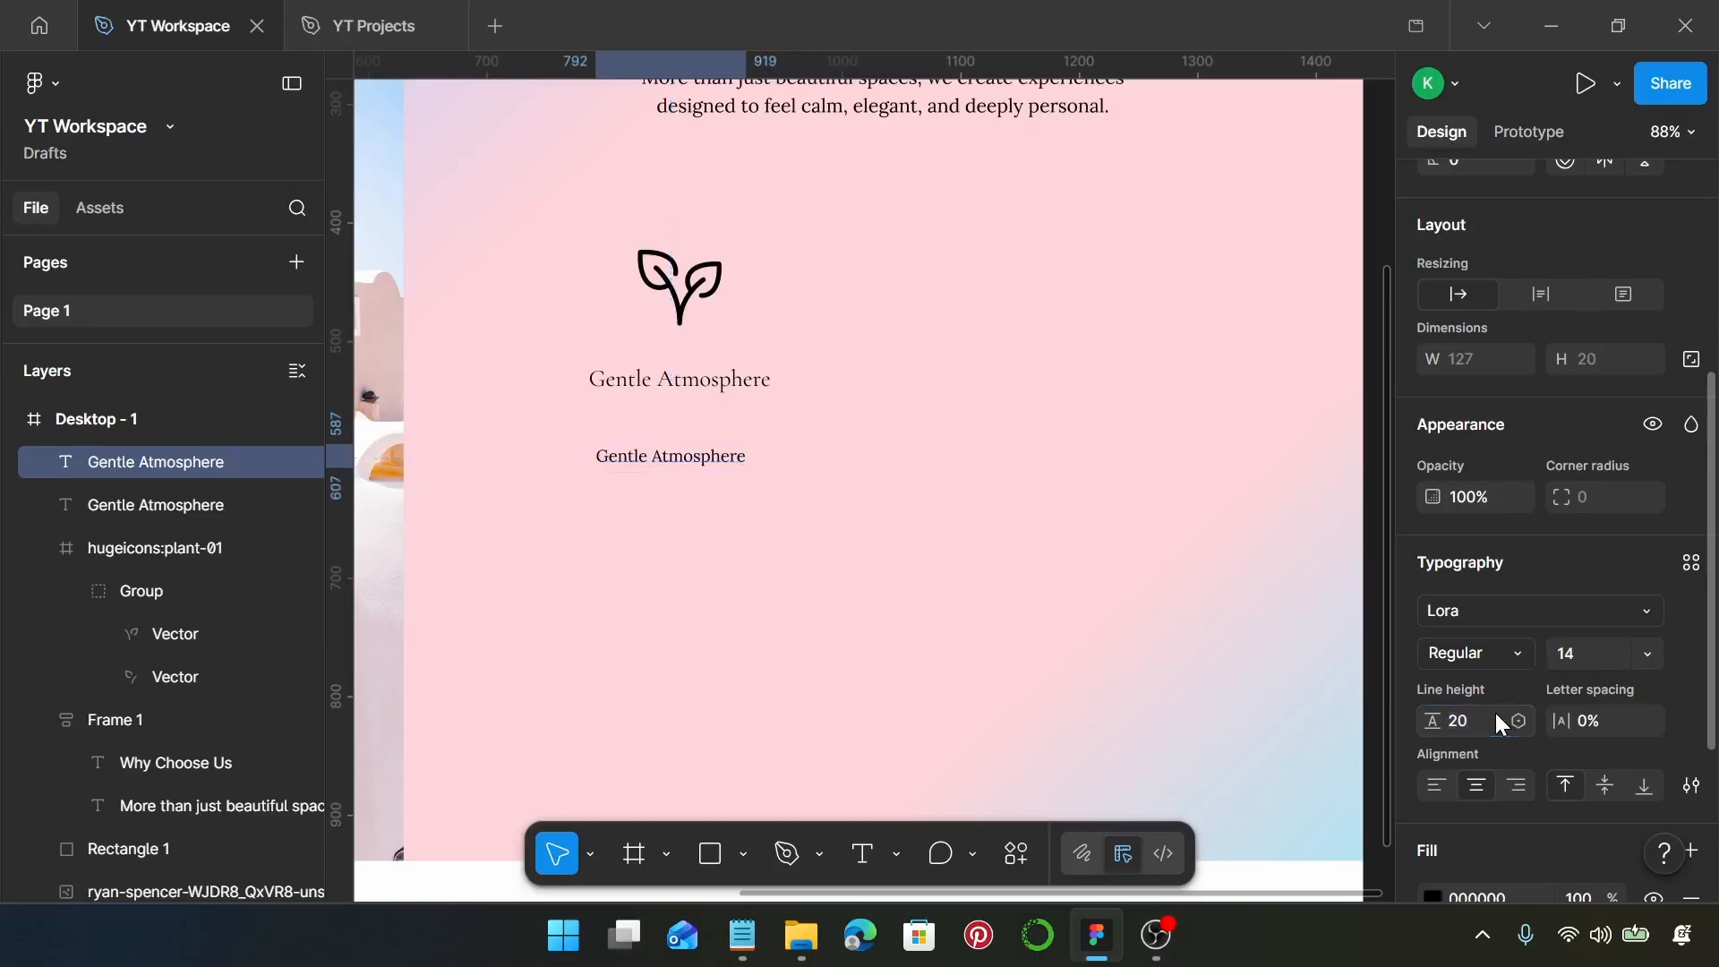
Replace the duplicate text's content with the copied "Soft palettes, natural light" description
double_click(688, 458)
key(ctrl+v)
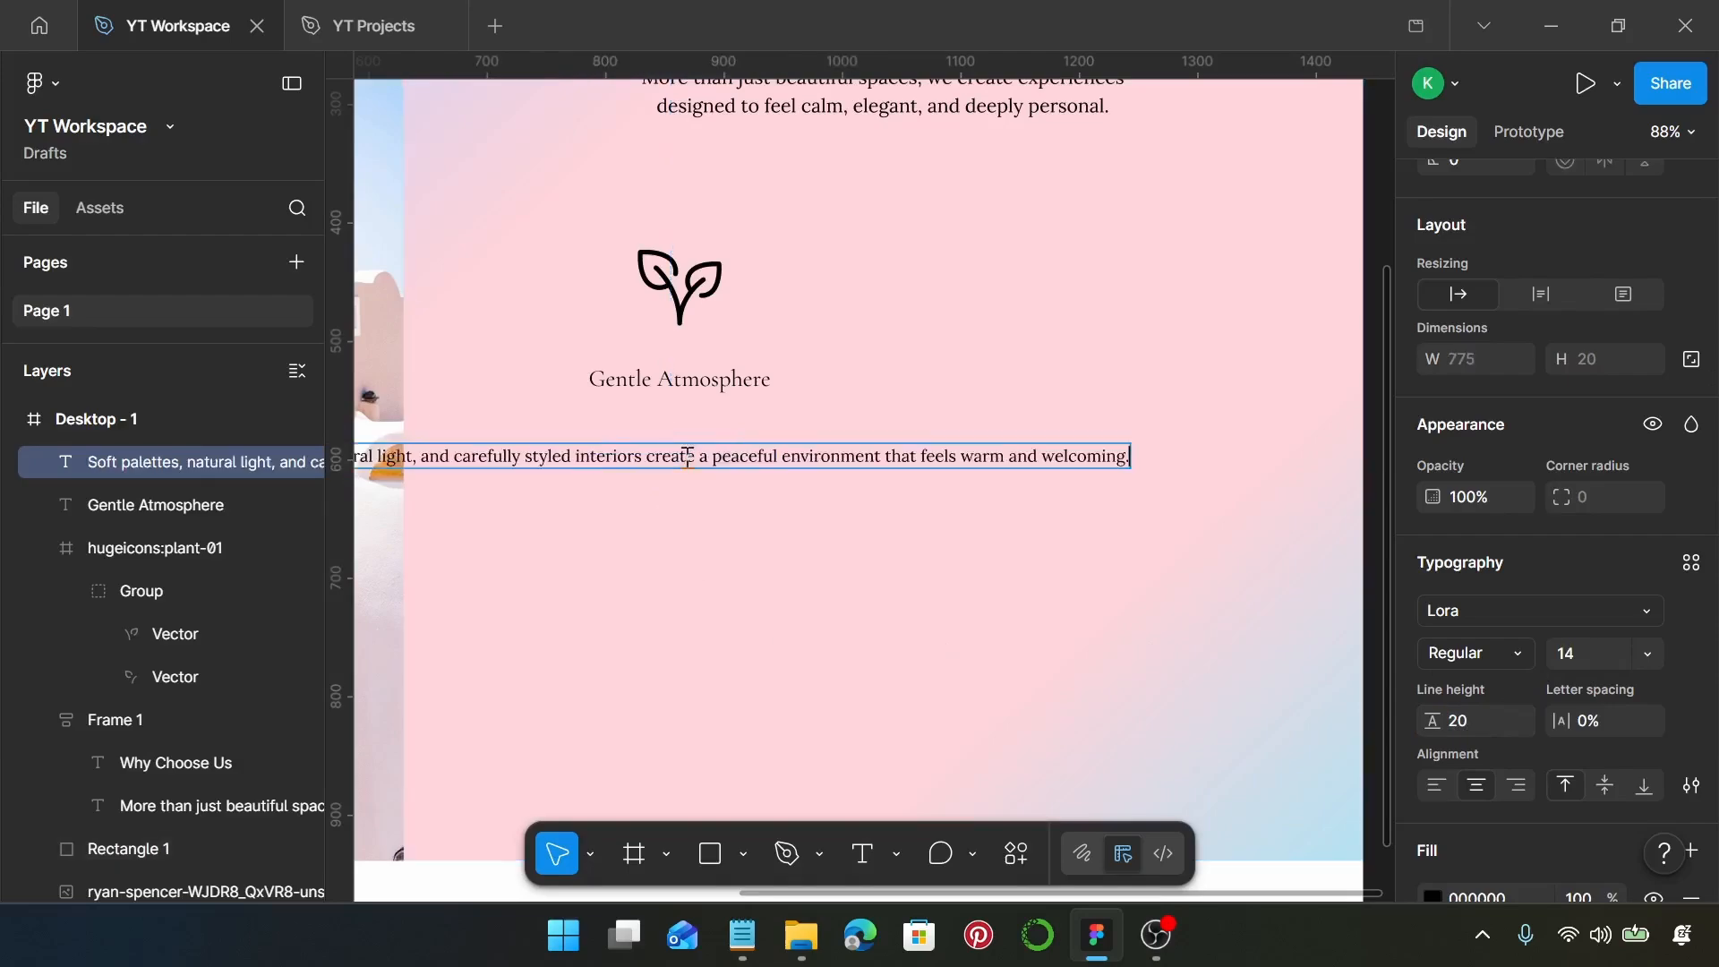
key(Escape)
Narrow the description's text box to about 298 wide so it wraps, and place it beneath the Gentle Atmosphere heading
scroll(833, 472, down, 3)
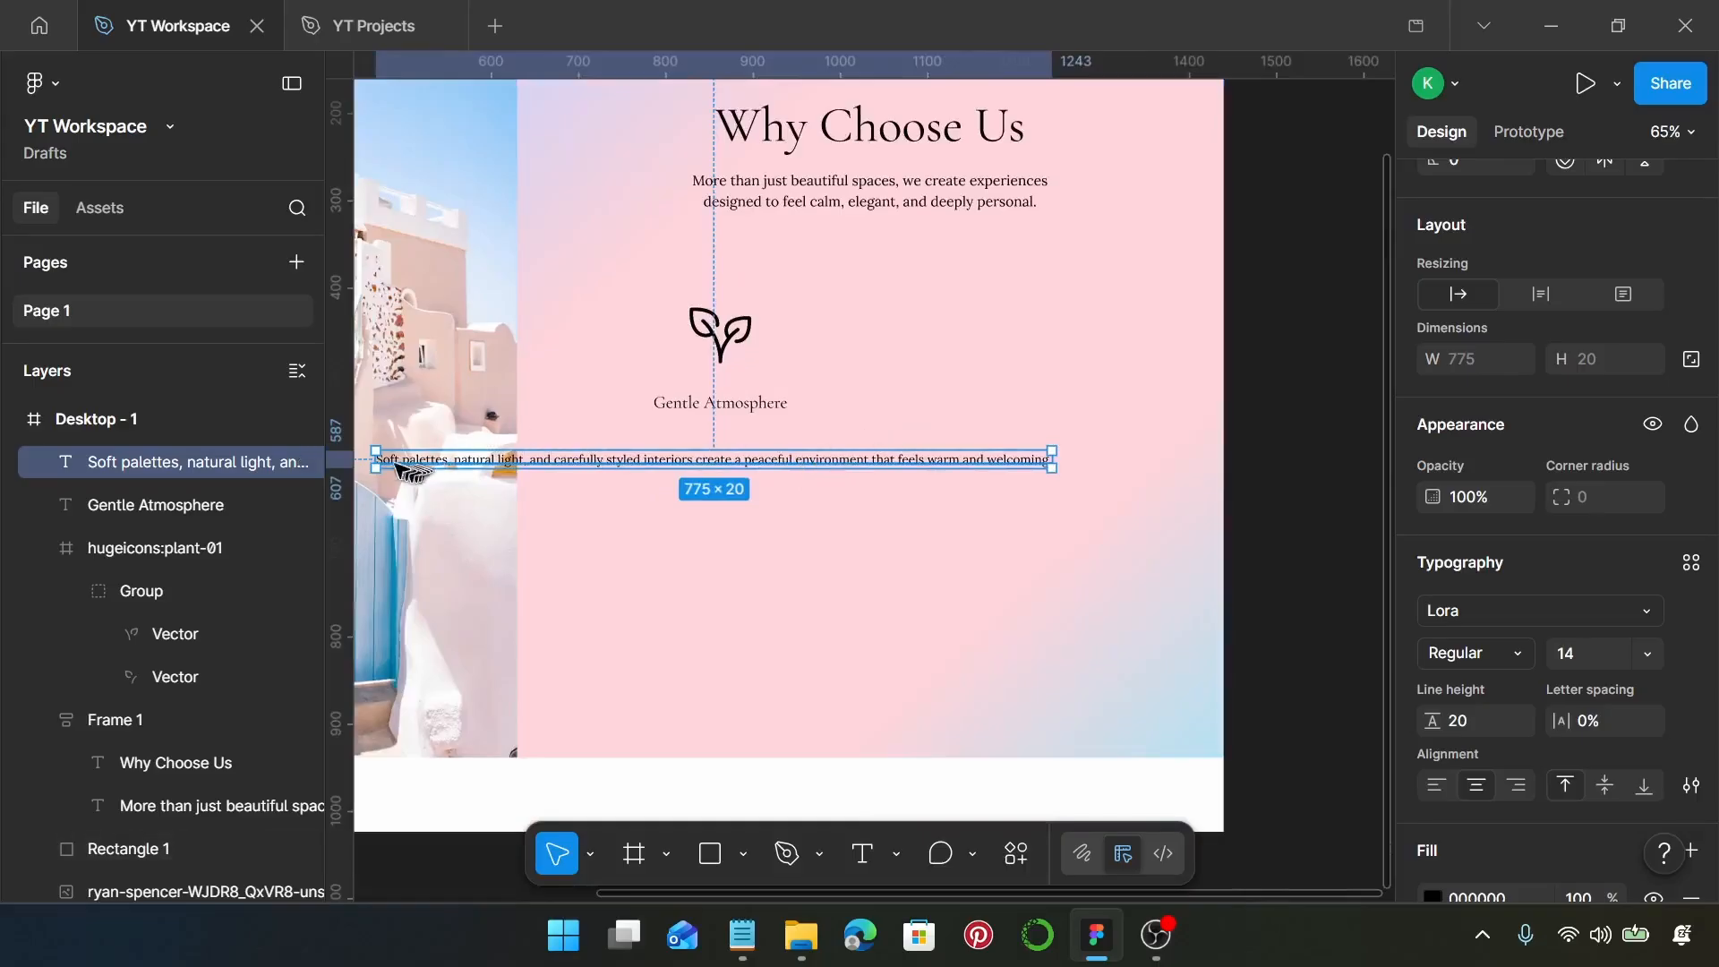
drag(377, 463, 686, 479)
drag(1053, 467, 925, 465)
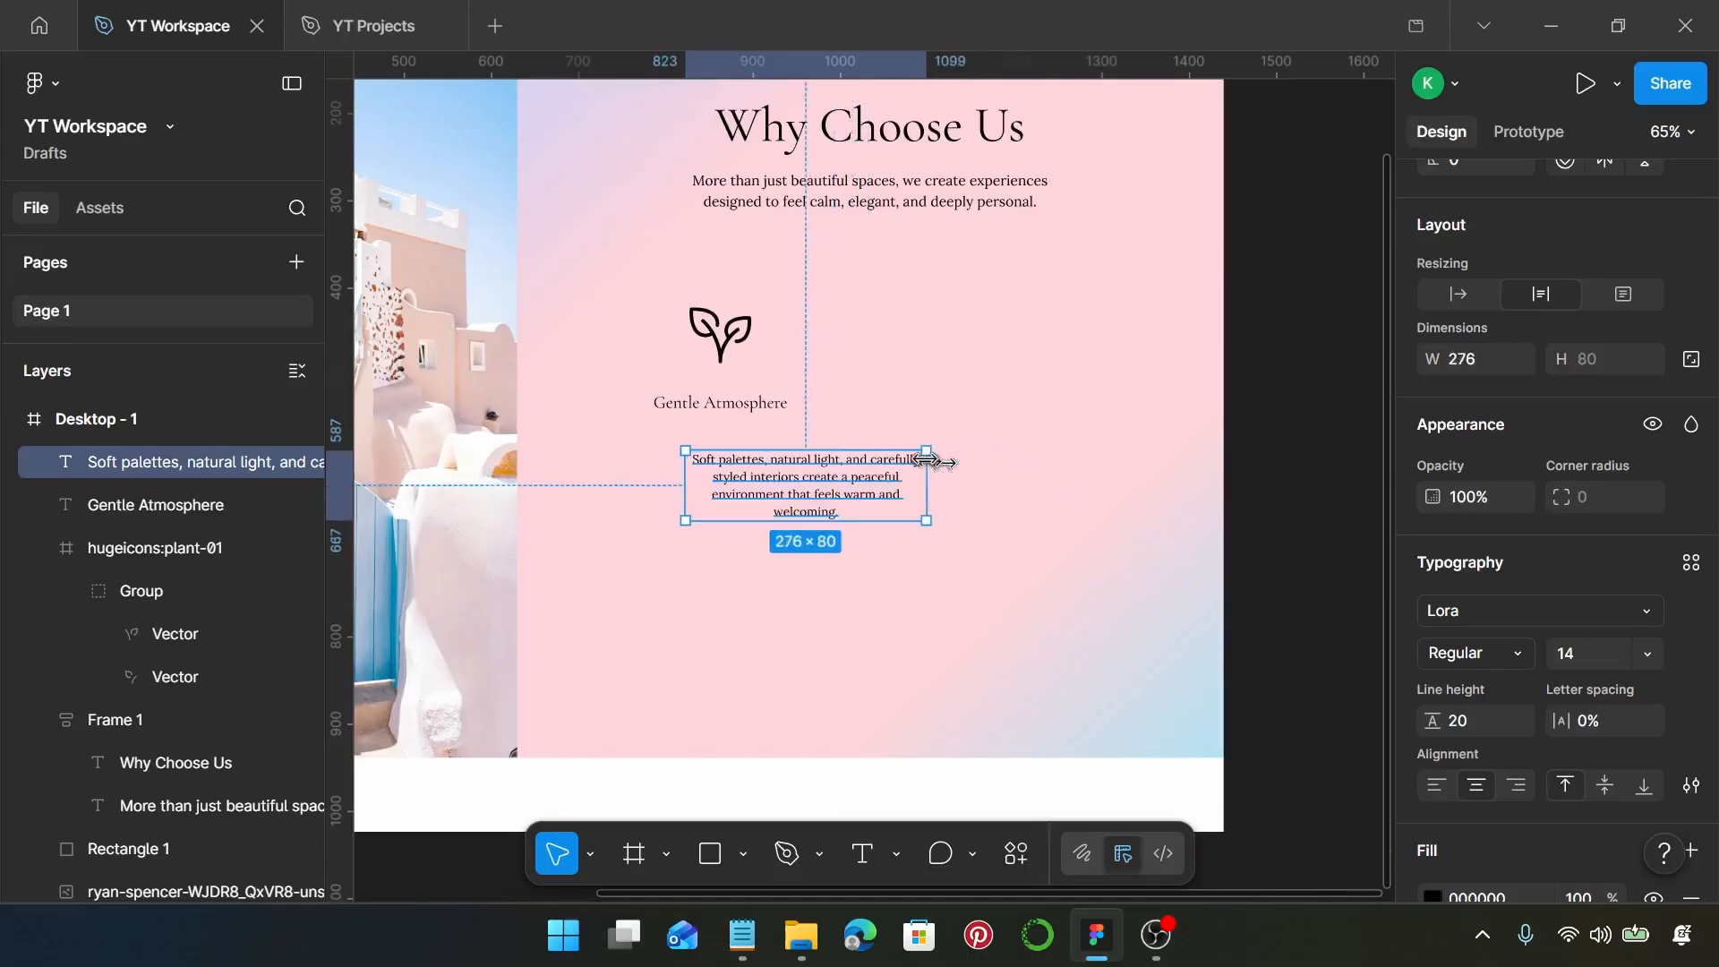
drag(825, 502, 737, 493)
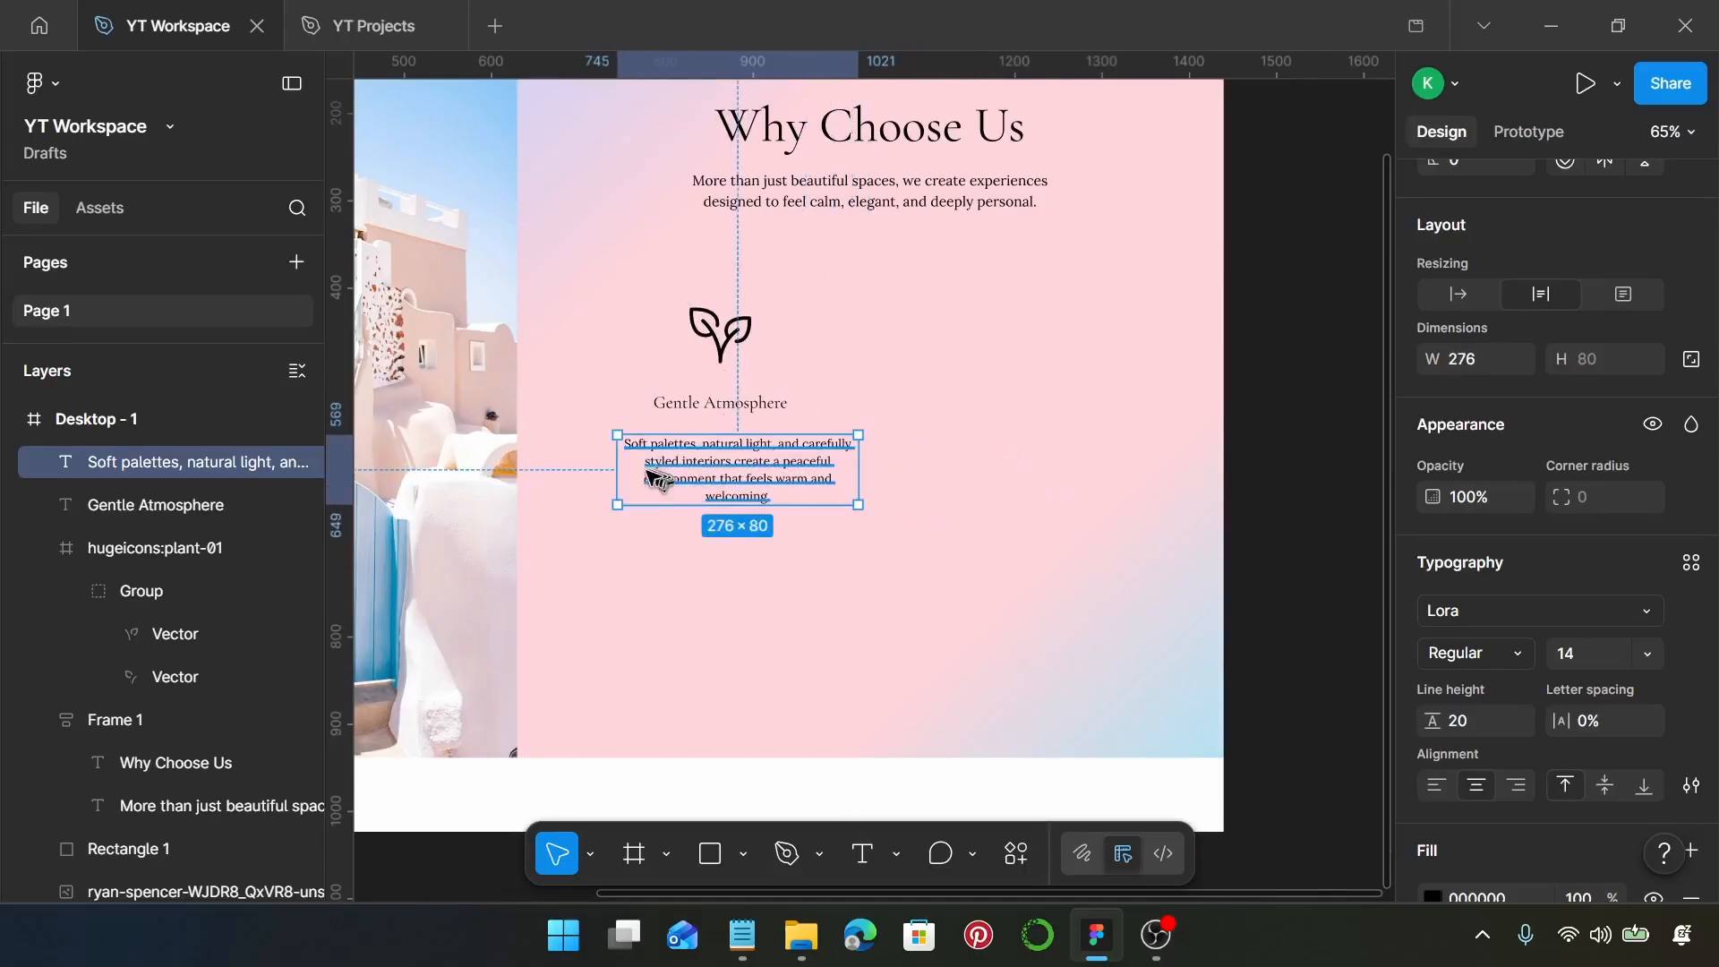
drag(617, 472, 597, 480)
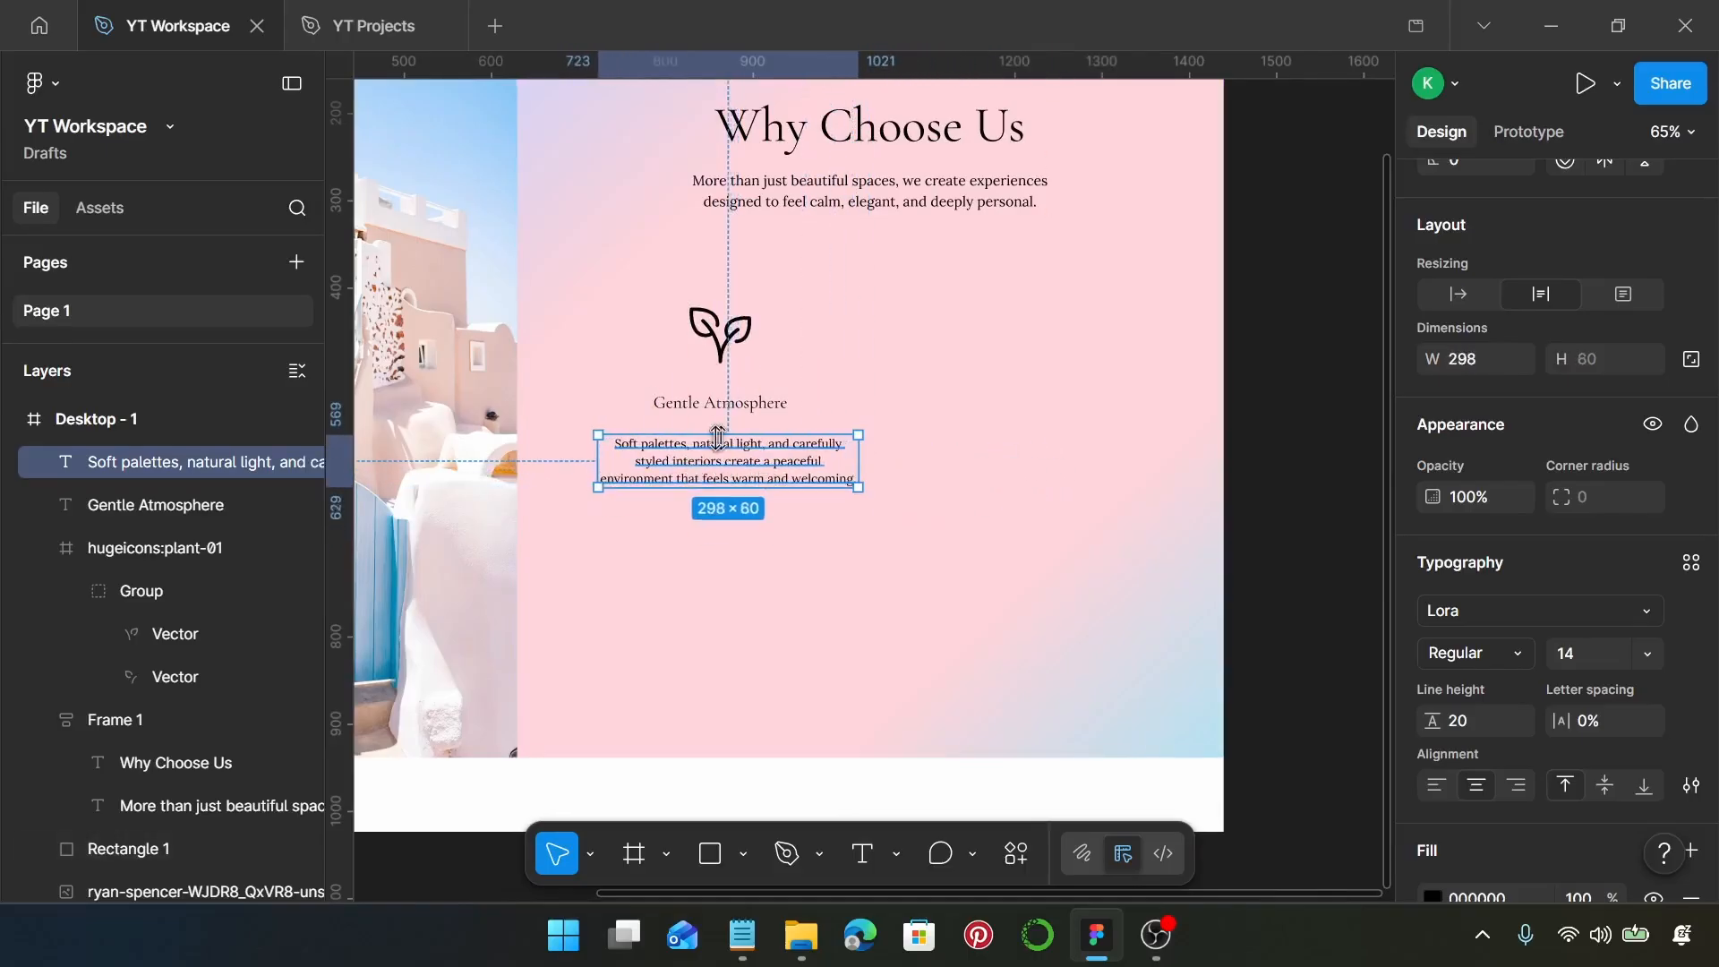
Set the description's width to 280 and move it closer under the heading, to about X 726, Y 561
scroll(721, 450, up, 3)
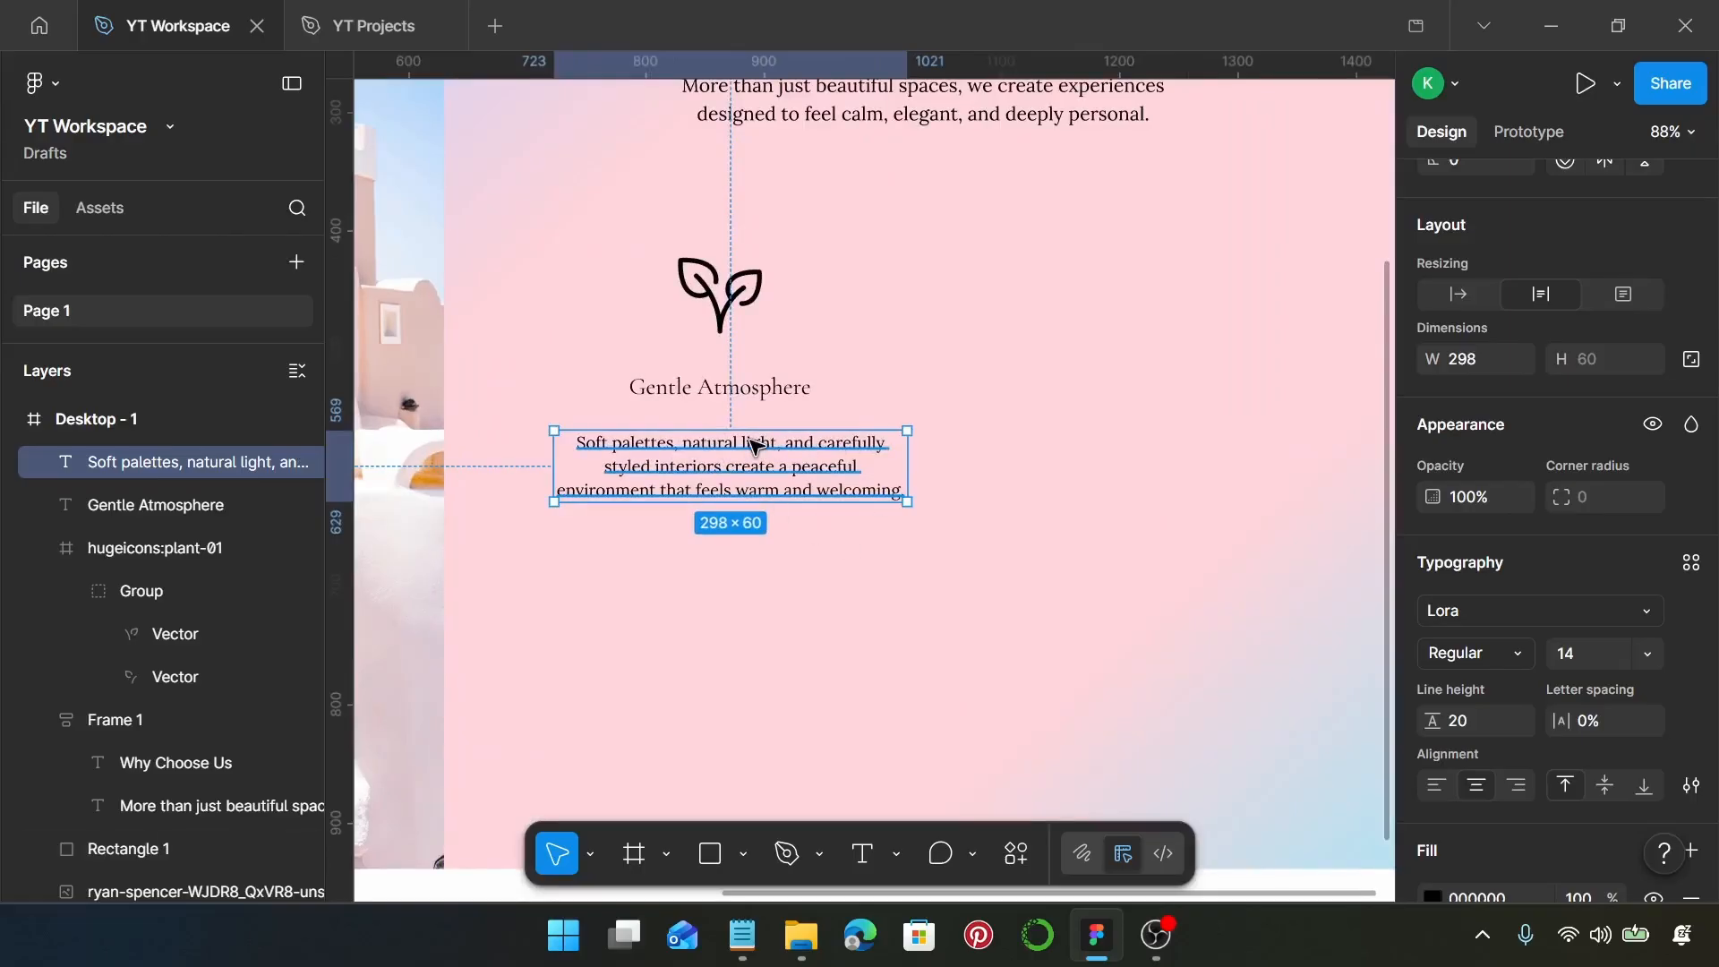
click(1469, 360)
text(2)
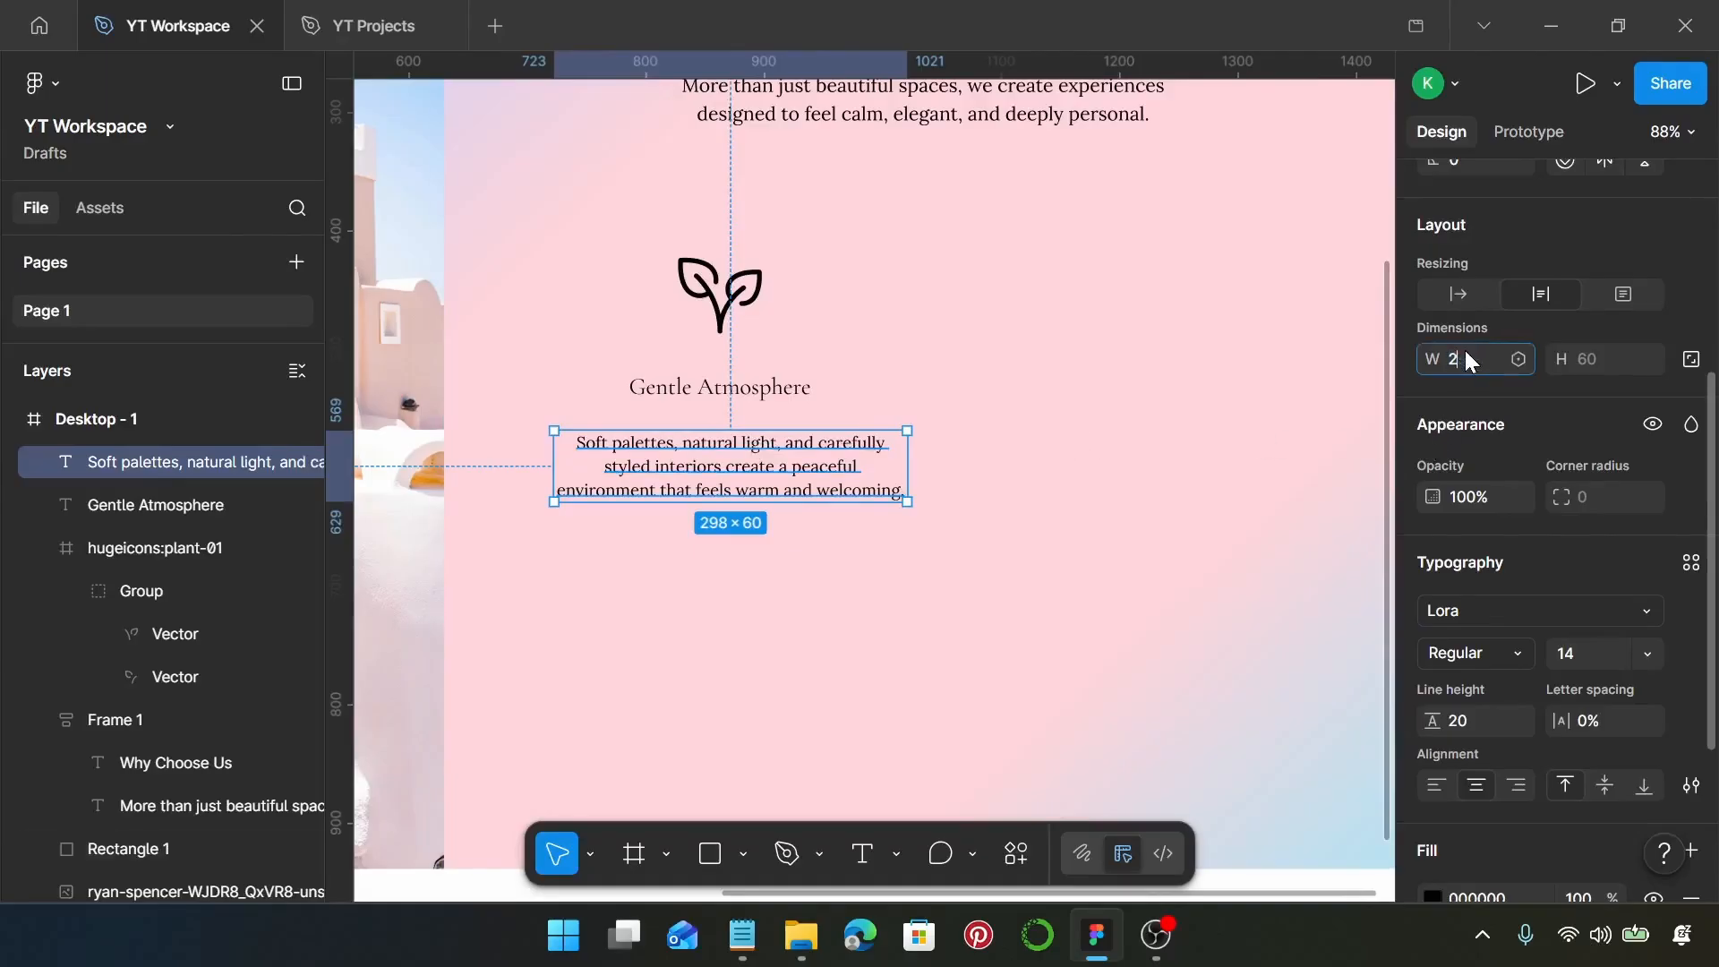
text(80)
key(Return)
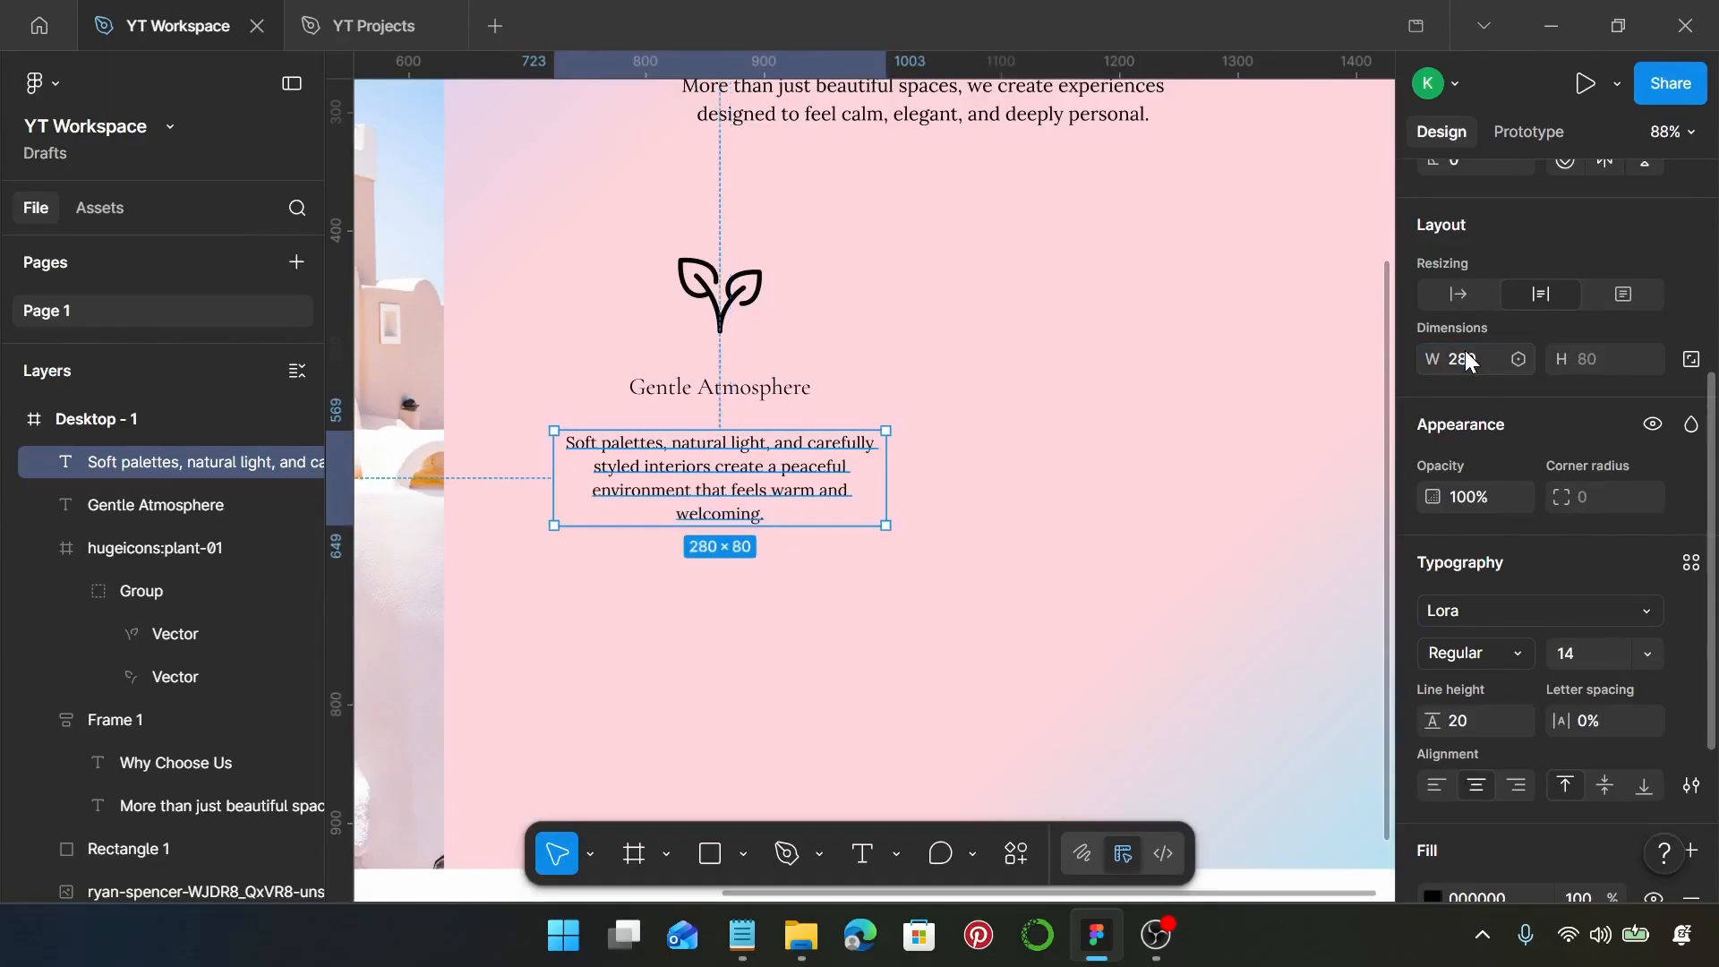
drag(704, 500, 710, 489)
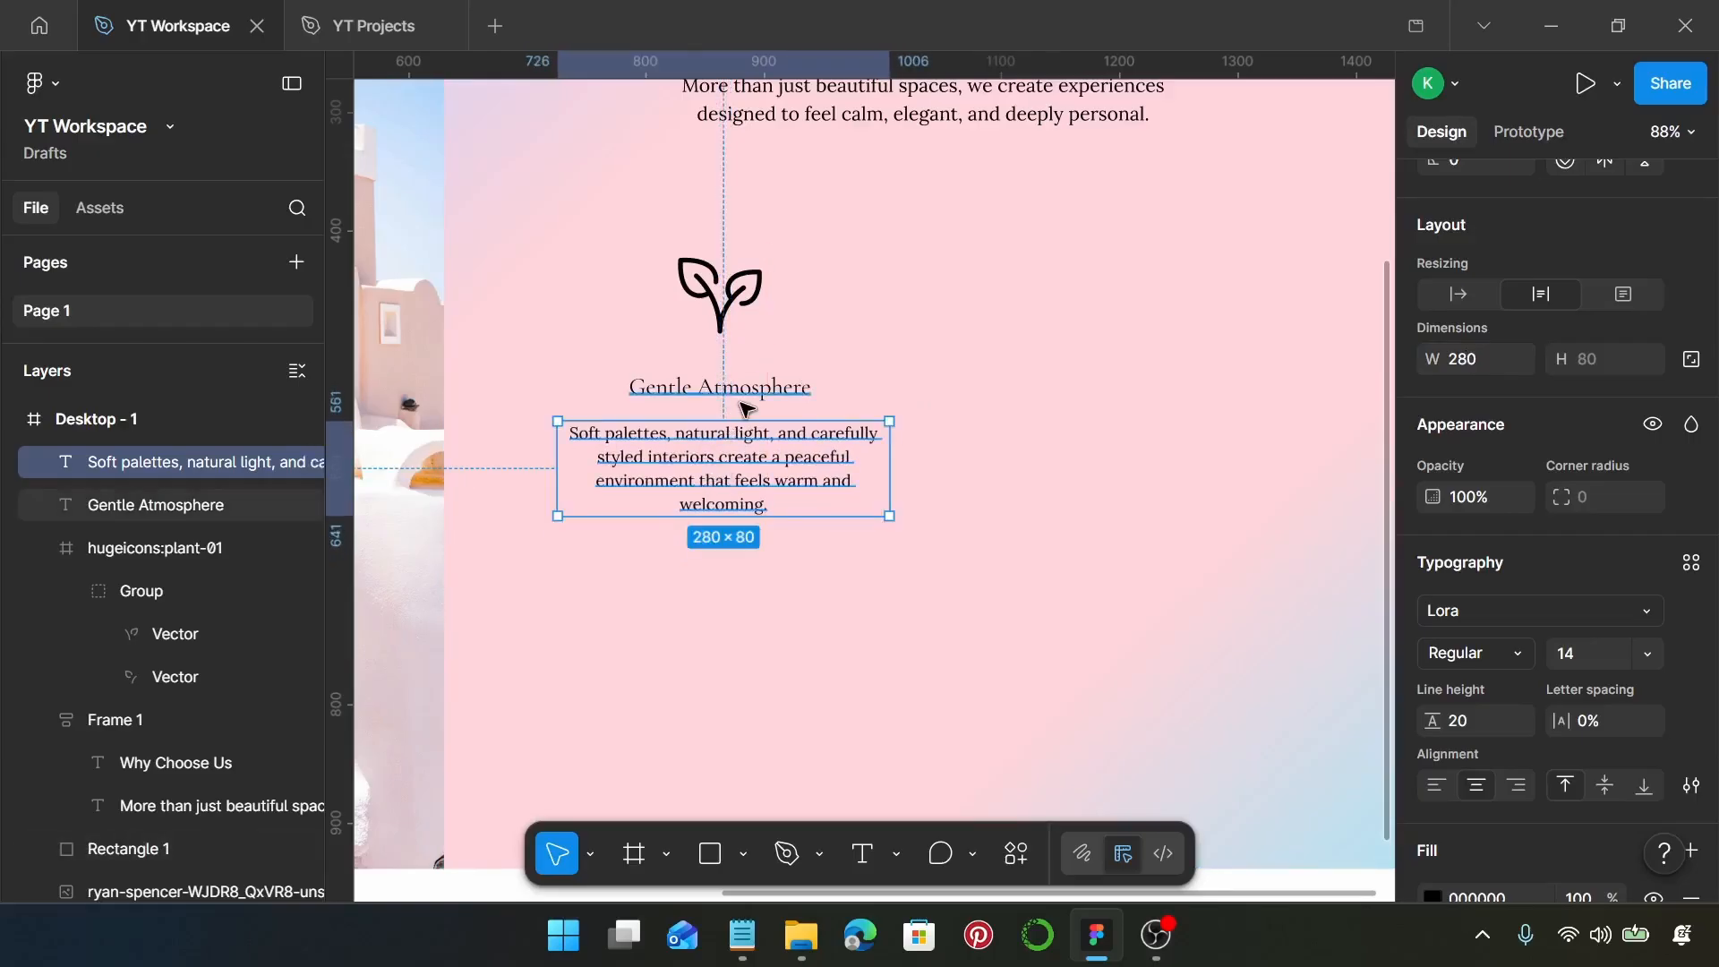
Combine the plant icon, heading and description in a vertical, top-center aligned auto layout with a gap of 20
shift+click(743, 403)
shift+click(730, 318)
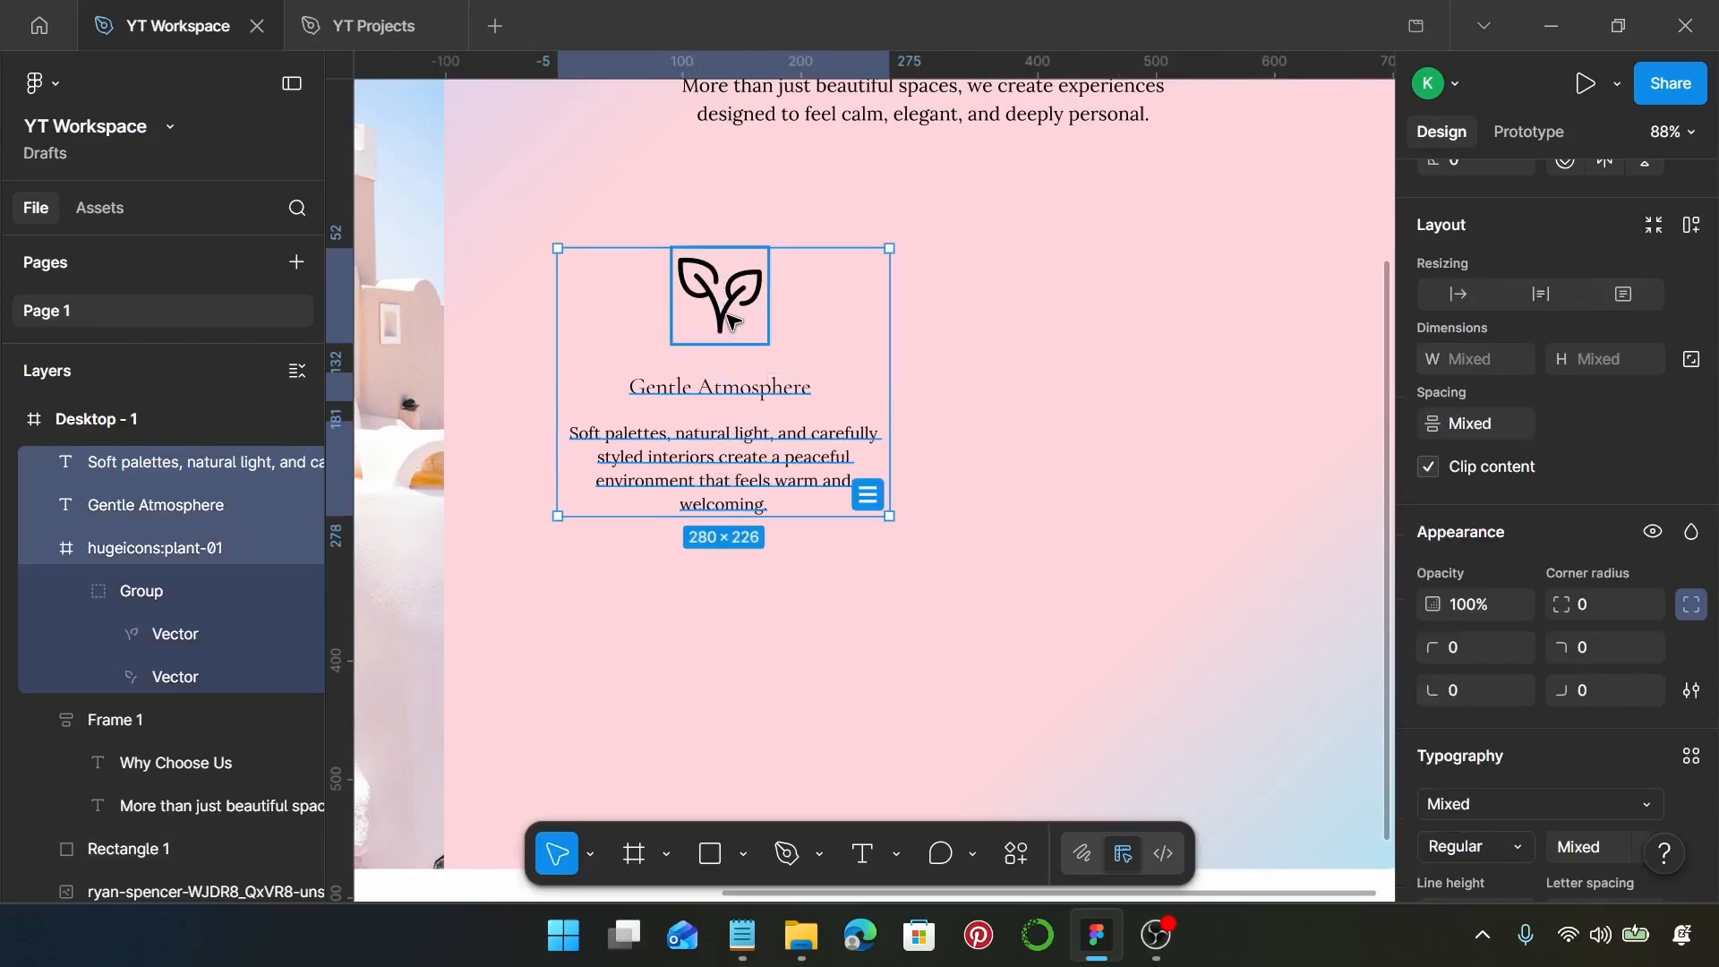
key(shift+a)
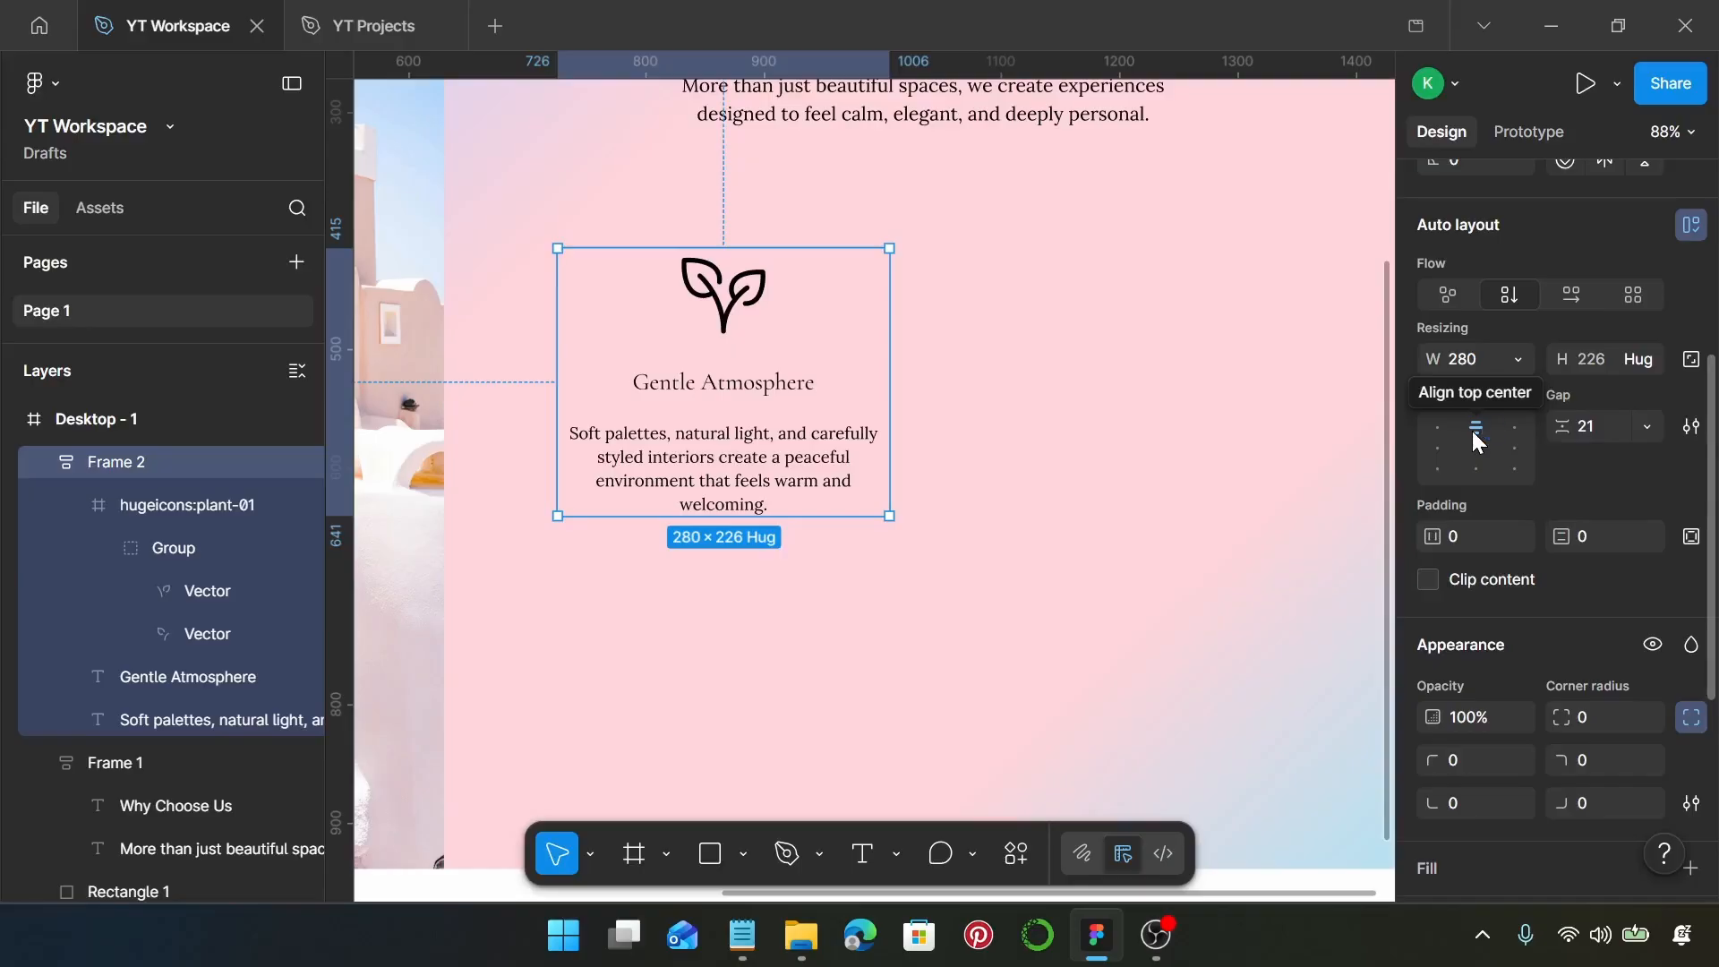
click(1601, 428)
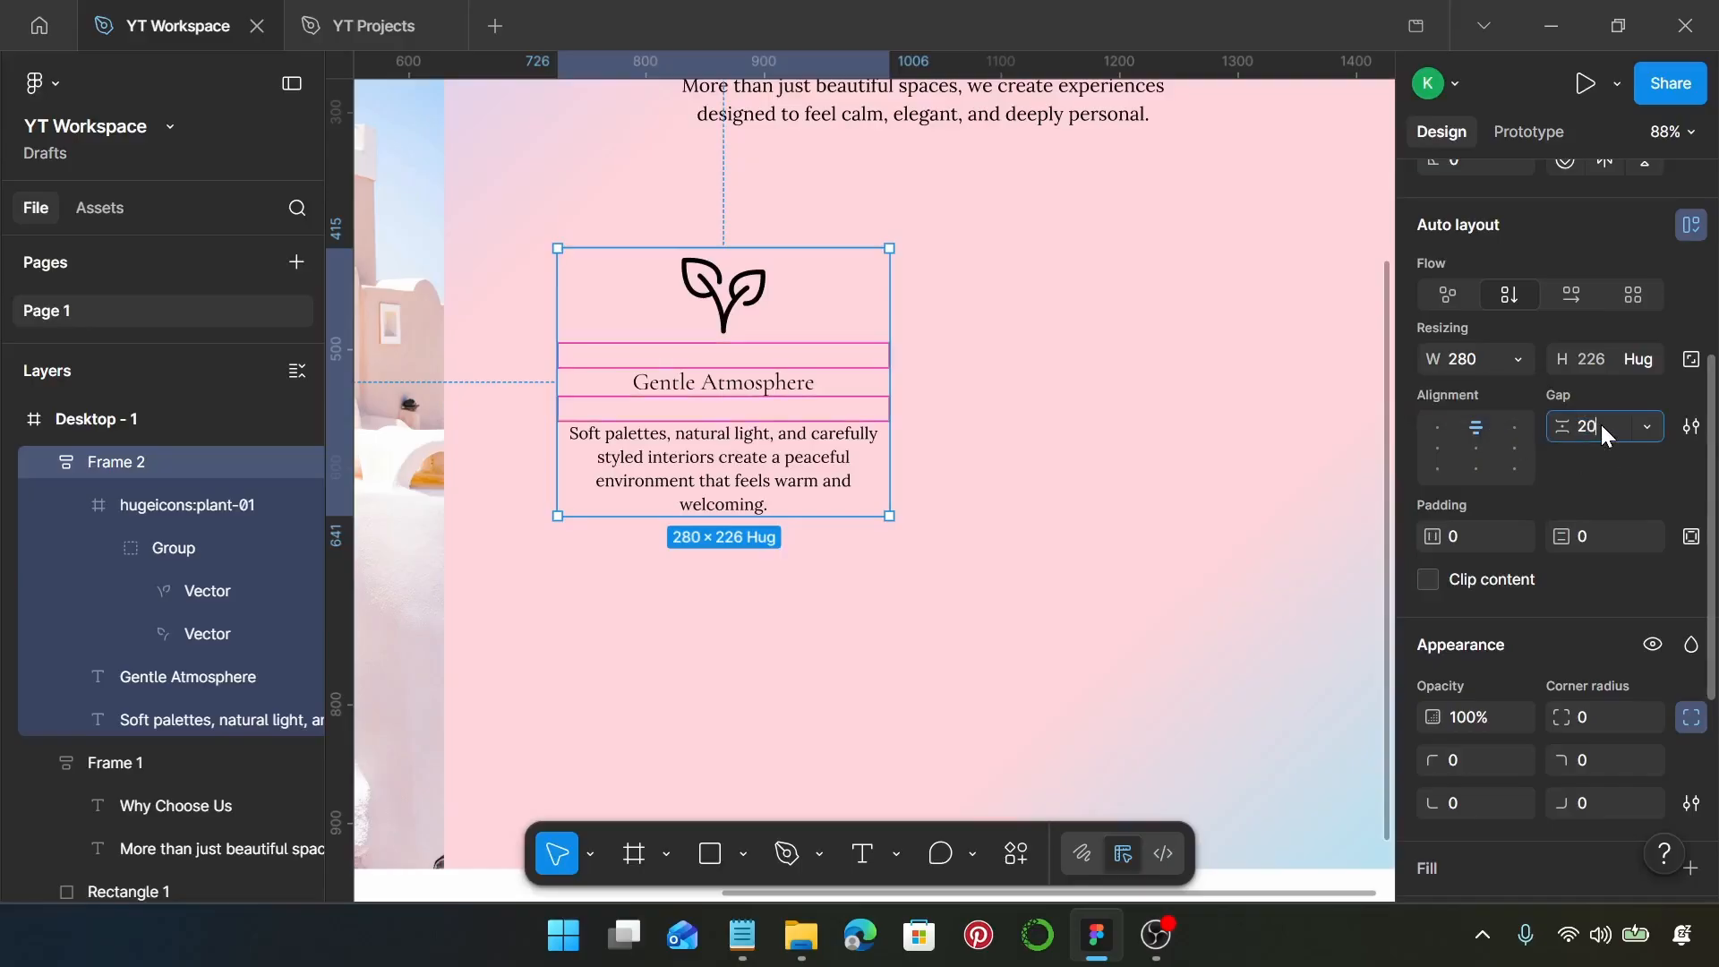
text(20)
key(Return)
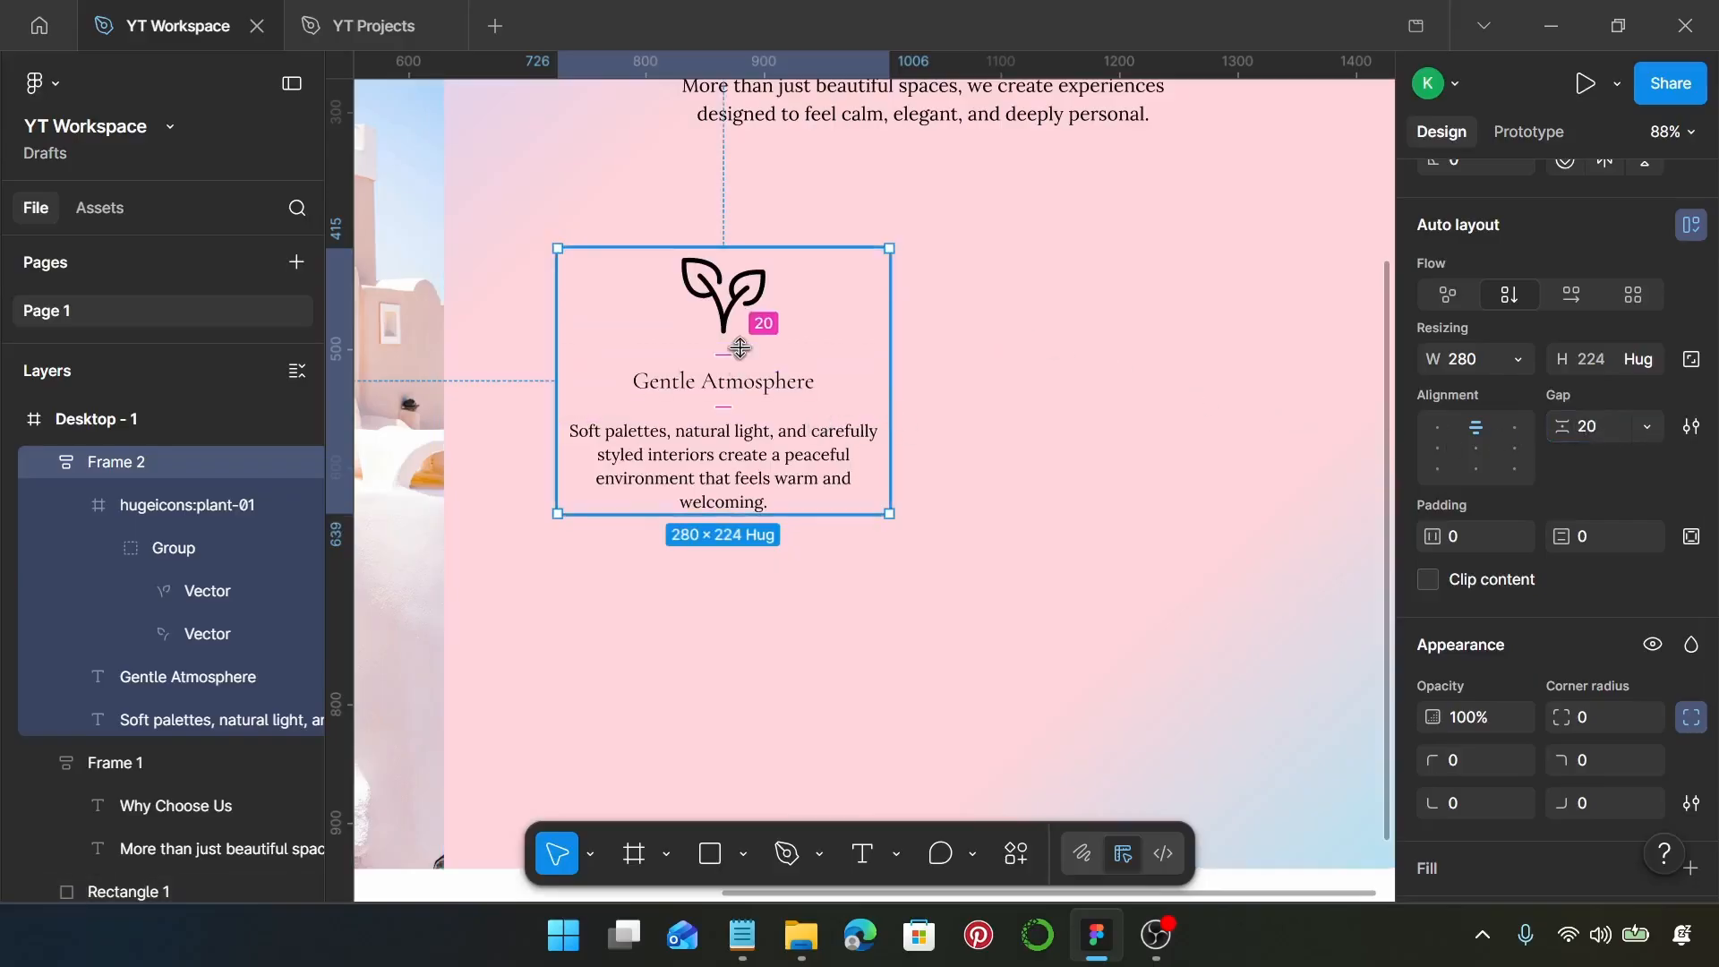
Duplicate the Gentle Atmosphere feature block into a two-by-two grid with 24 spacing between columns and rows
scroll(781, 319, down, 3)
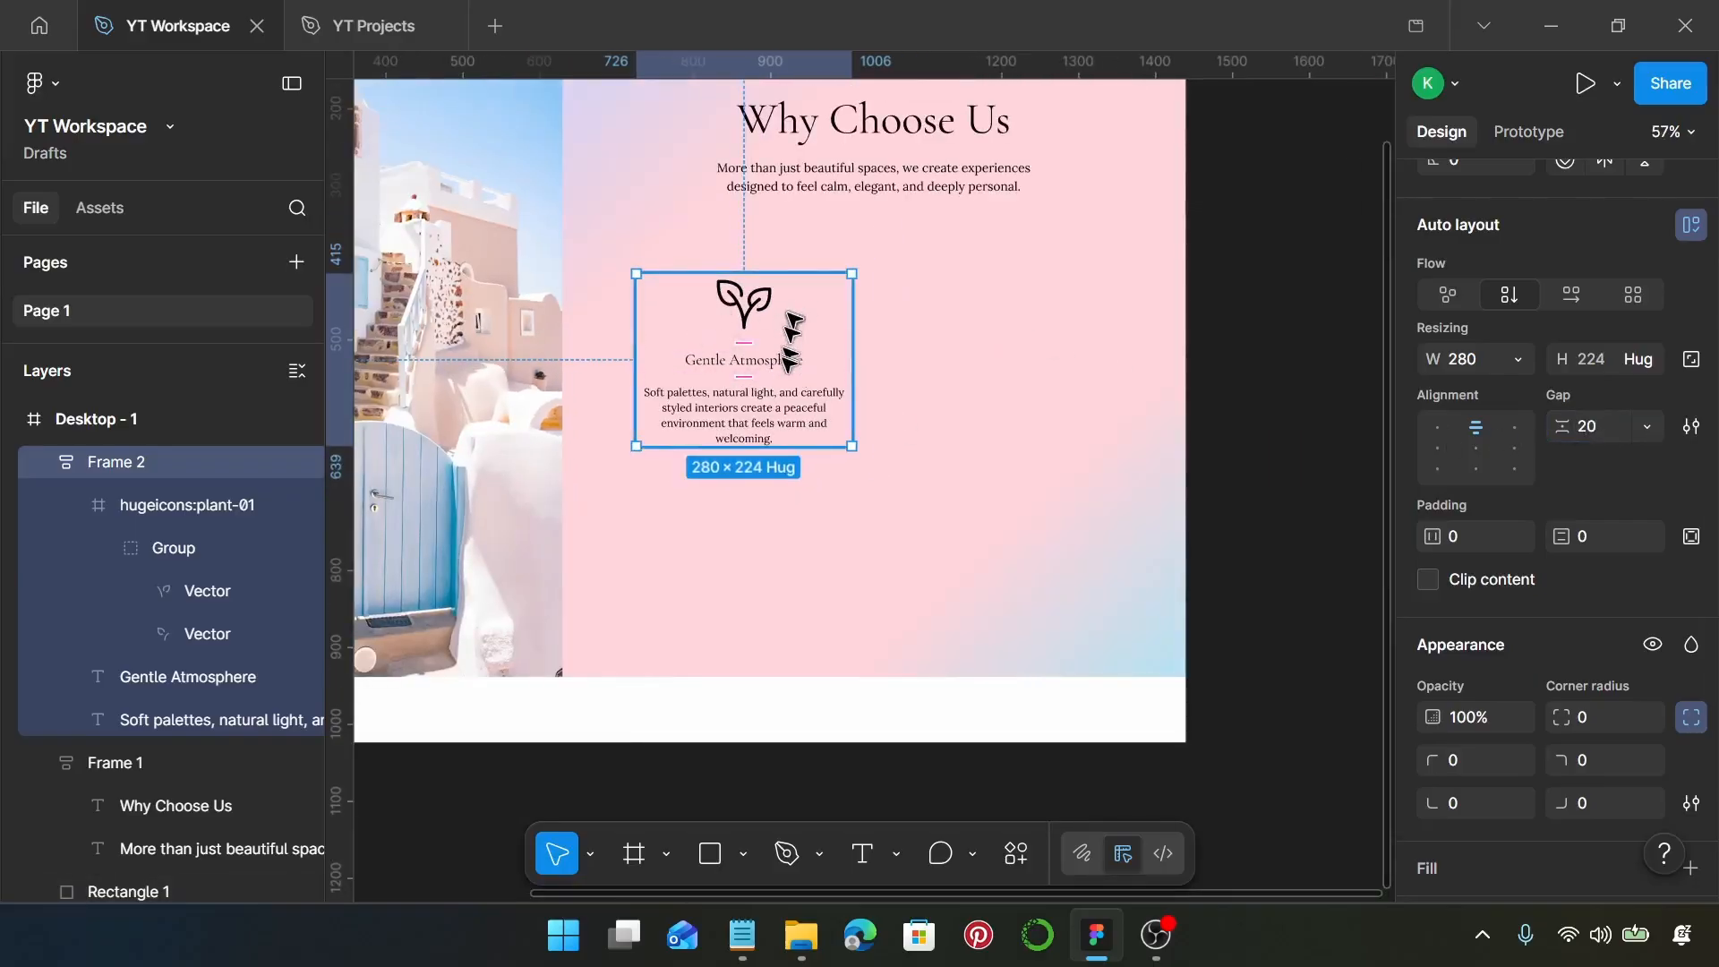
drag(782, 366, 1005, 342)
shift+click(788, 394)
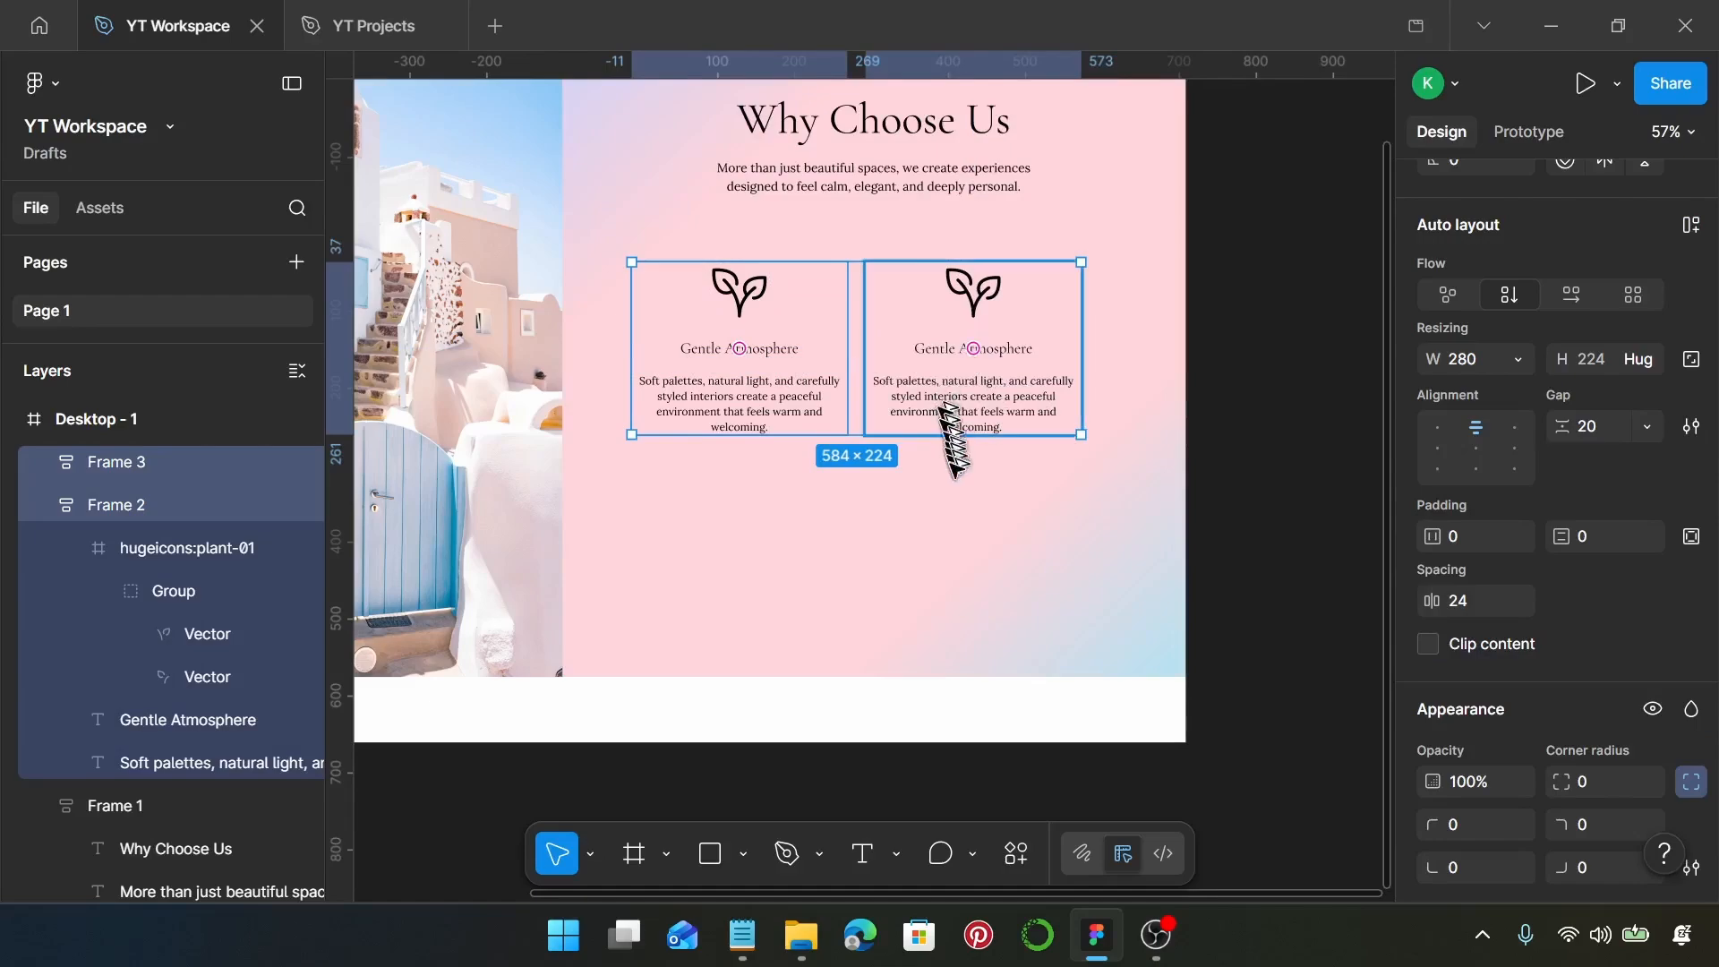
alt+drag(938, 426, 978, 586)
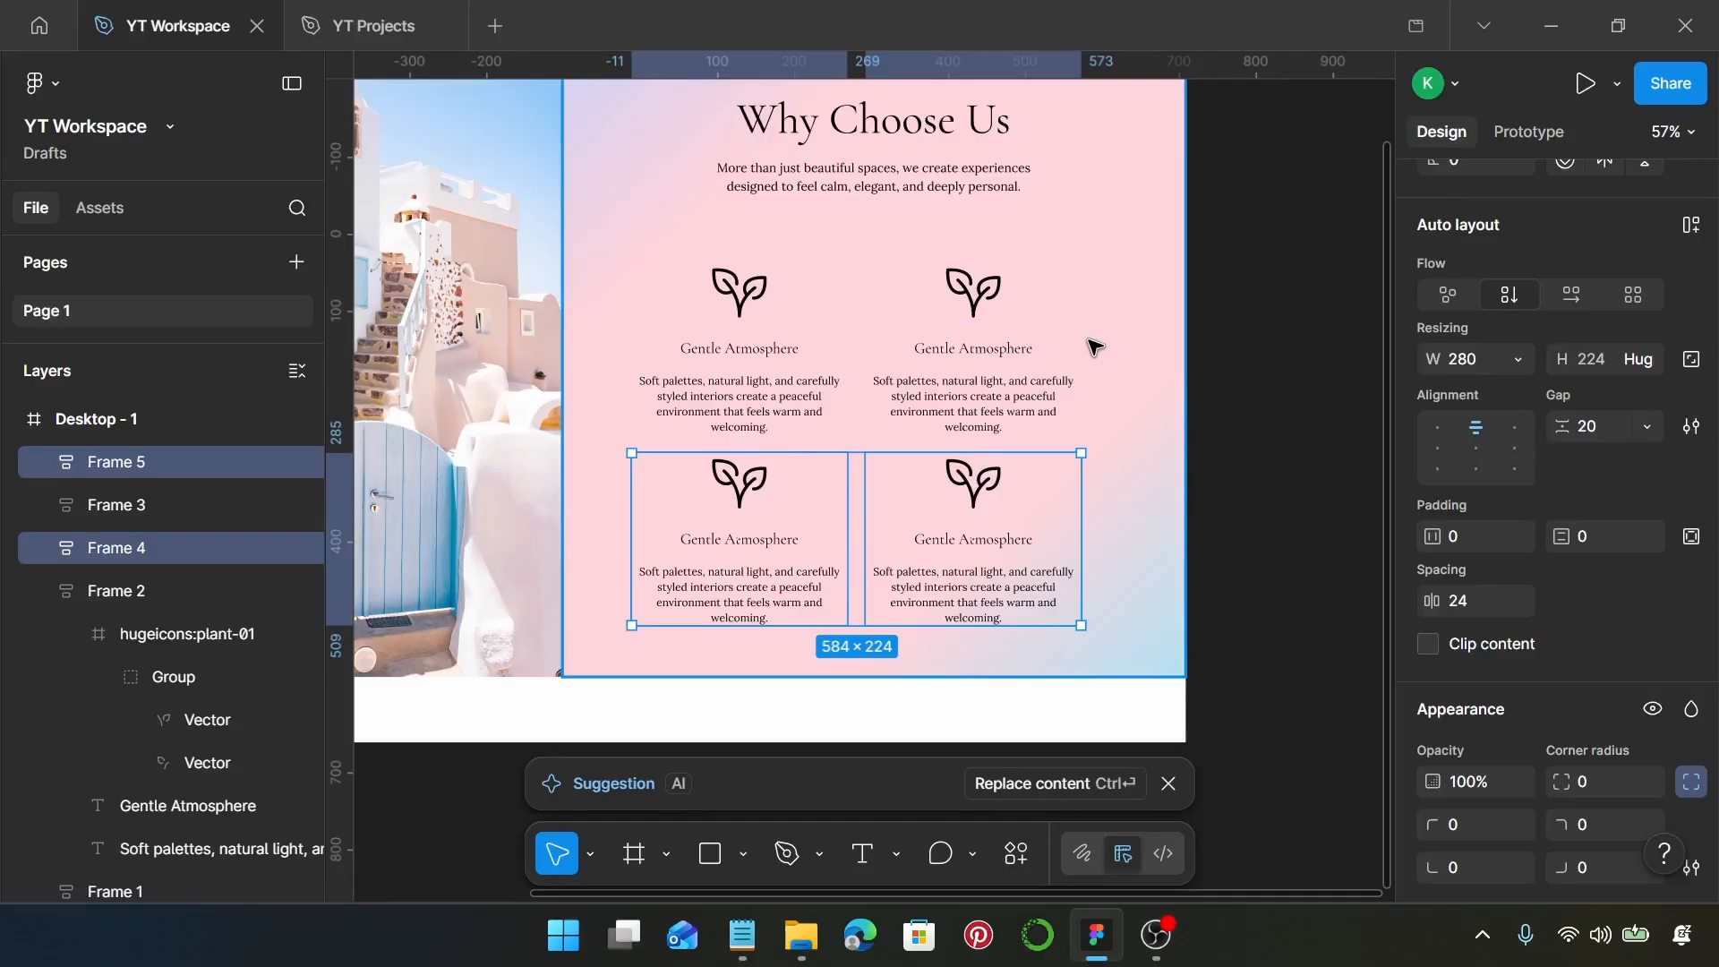
Open the Iconify plugin for the plant icon in the upper-right feature block and search for armchair
click(989, 319)
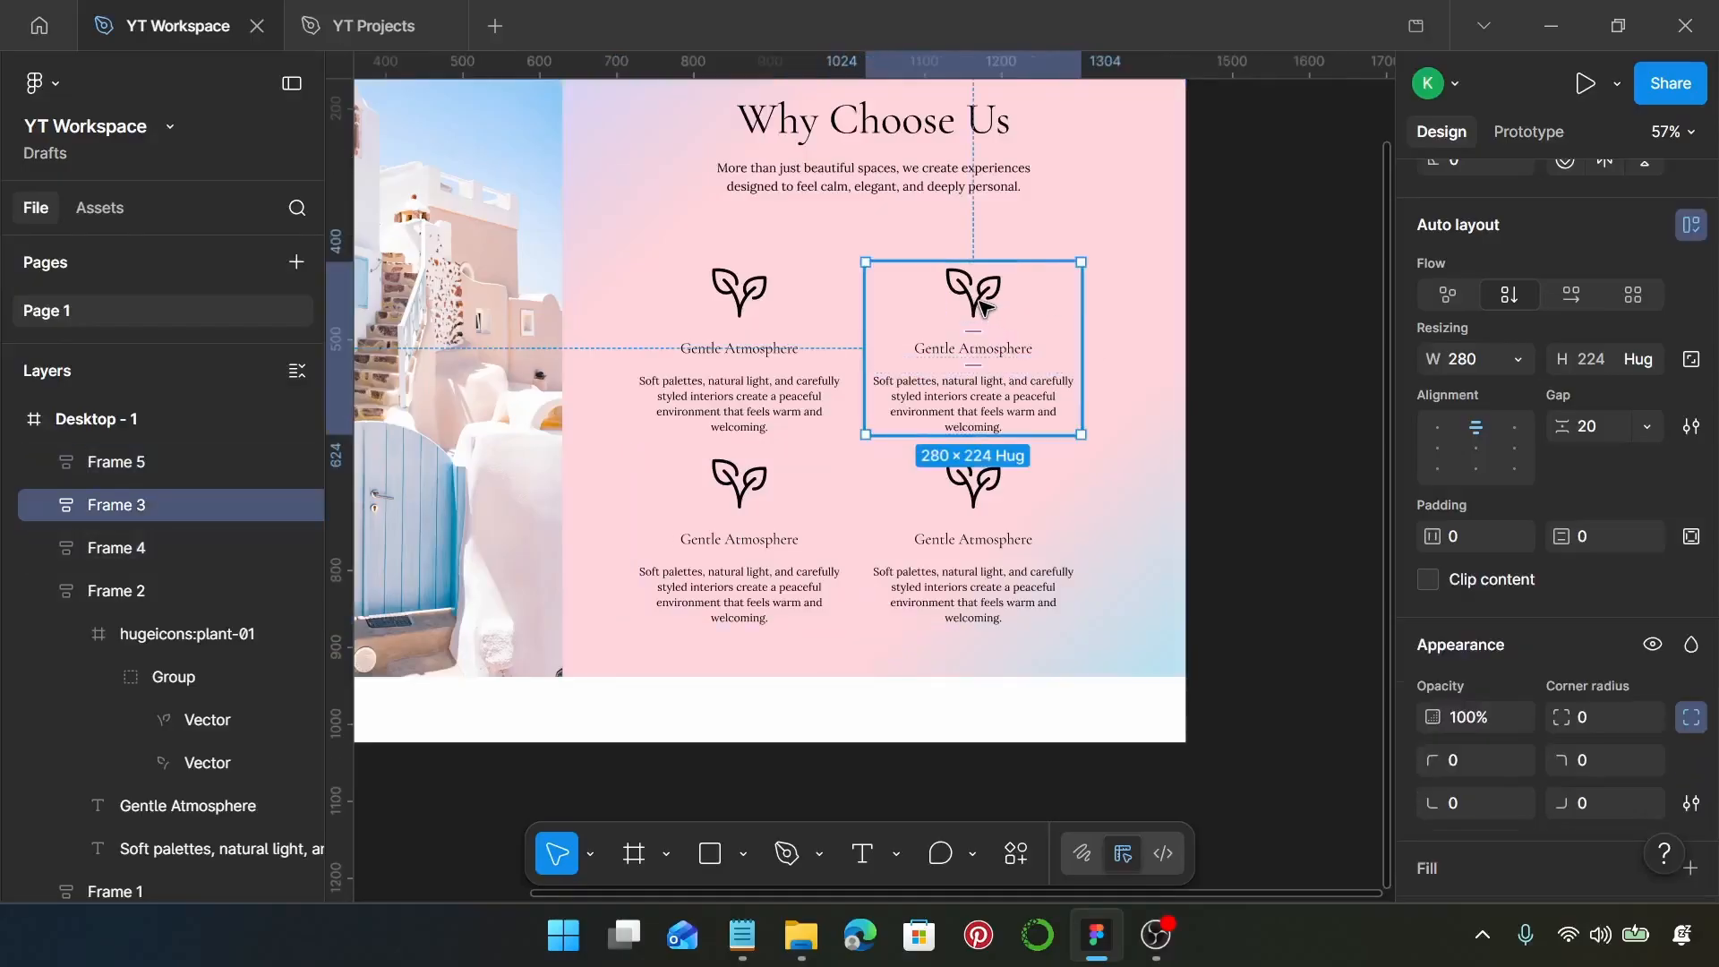
click(985, 308)
right_click(985, 307)
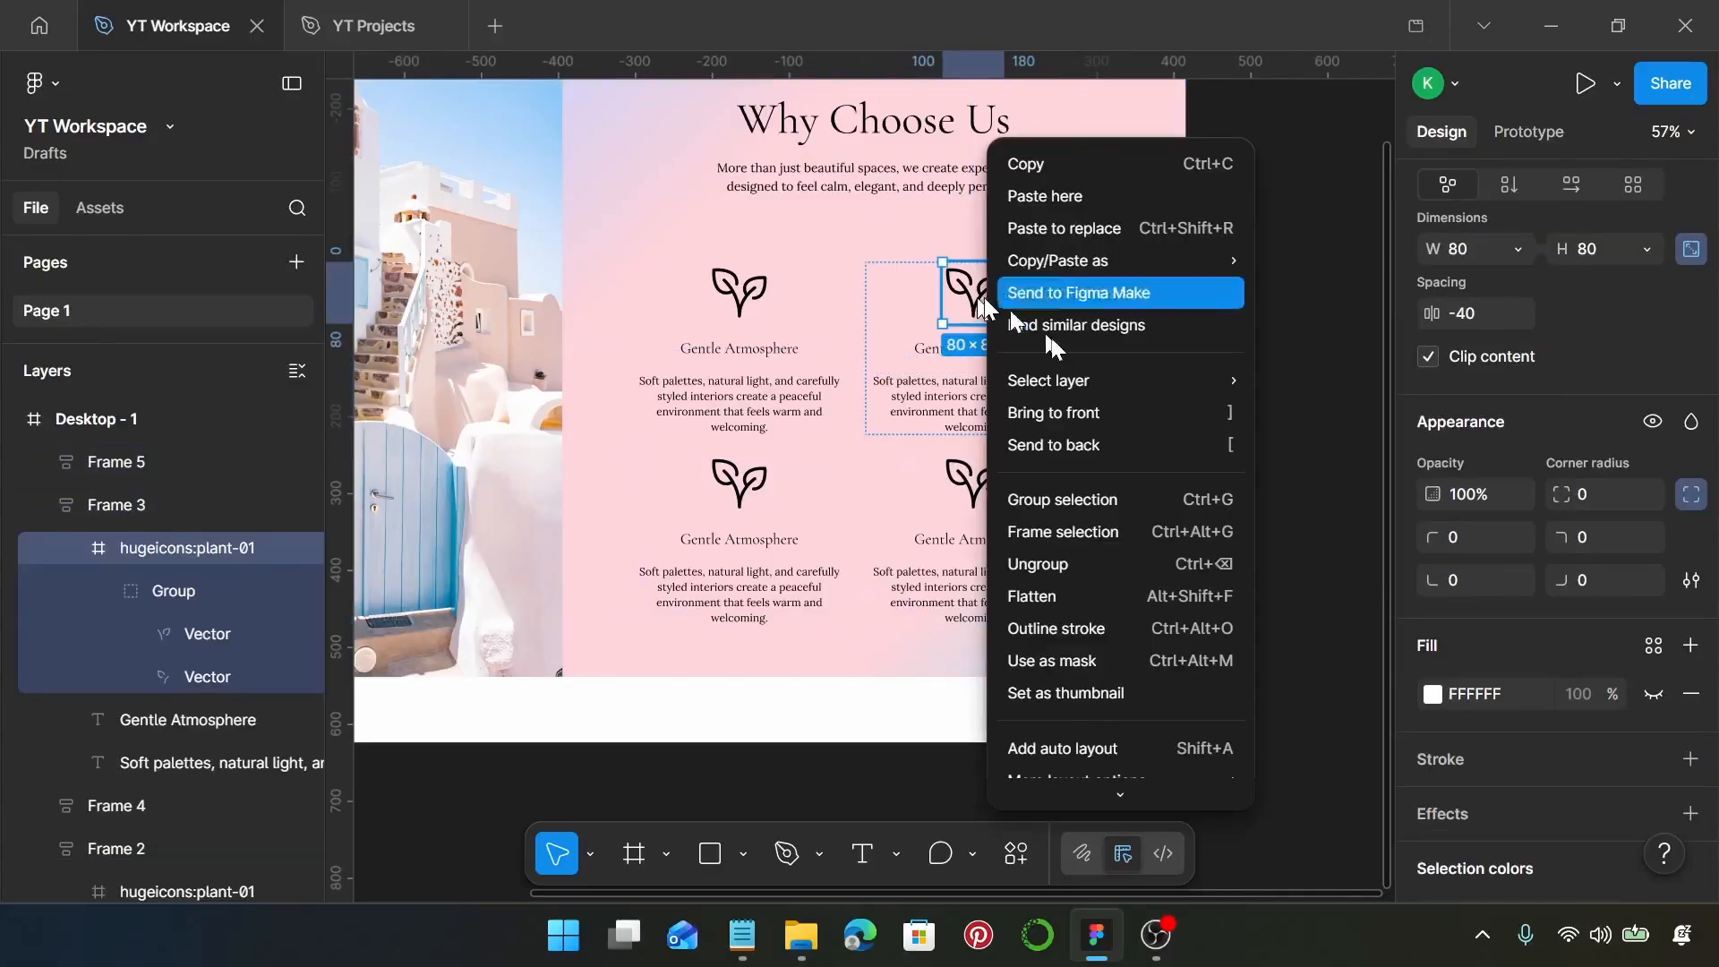
mouse_move(1094, 772)
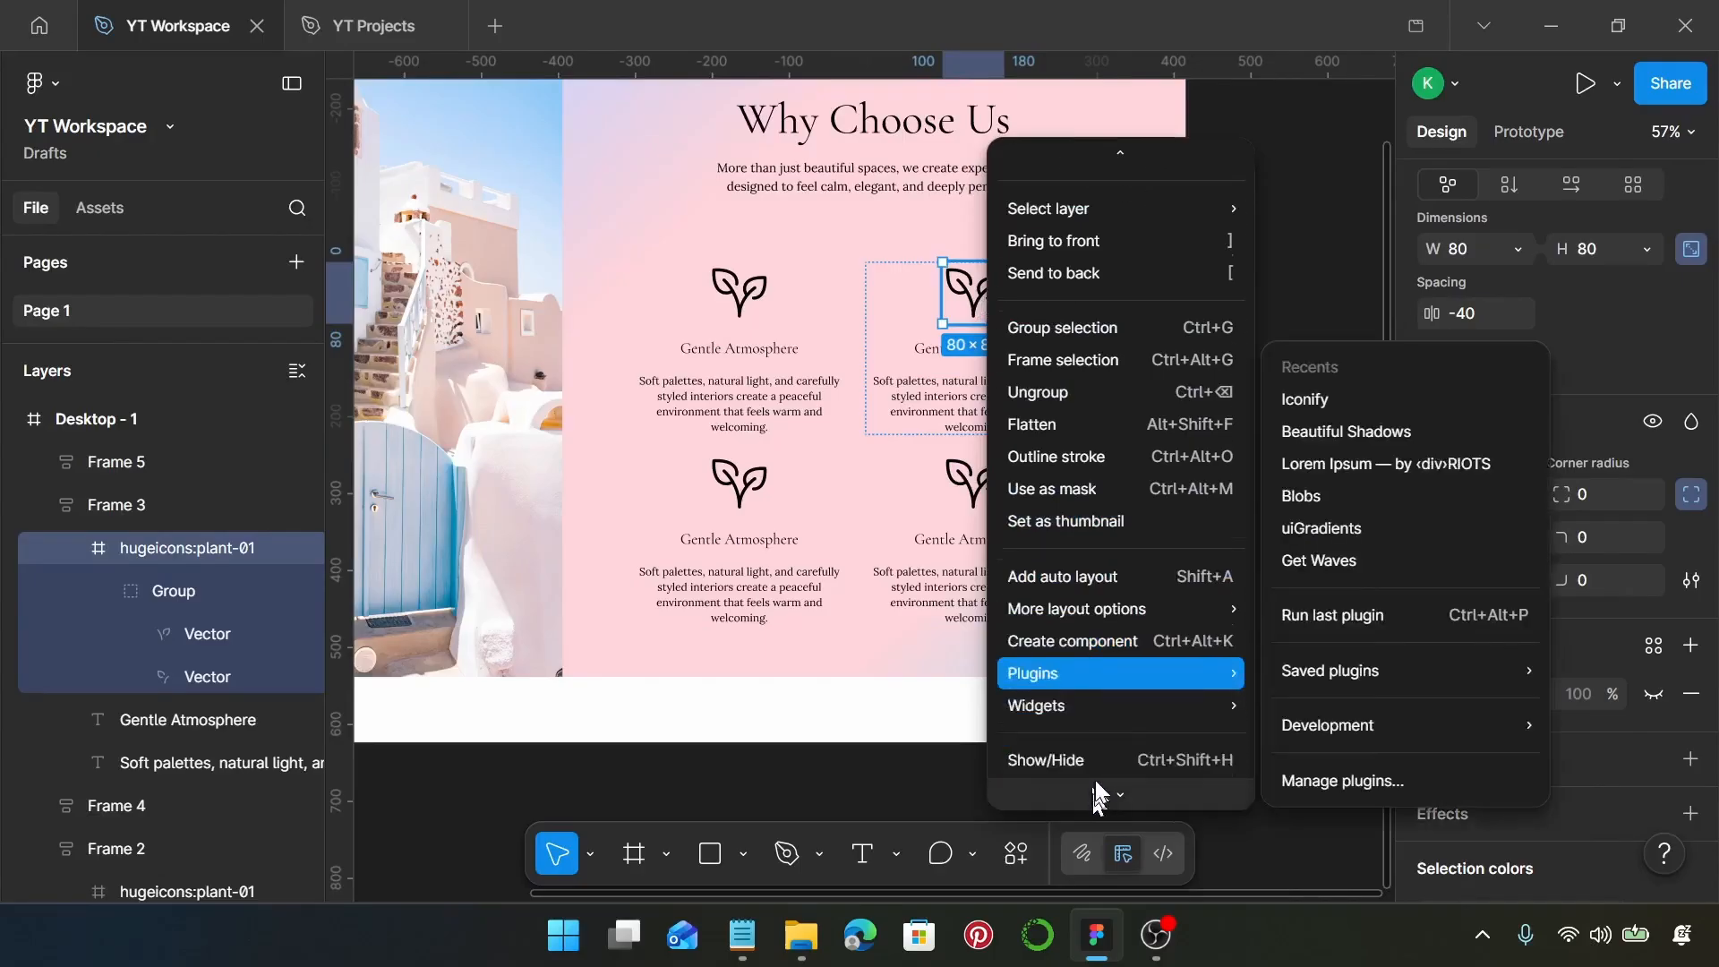
mouse_move(1107, 655)
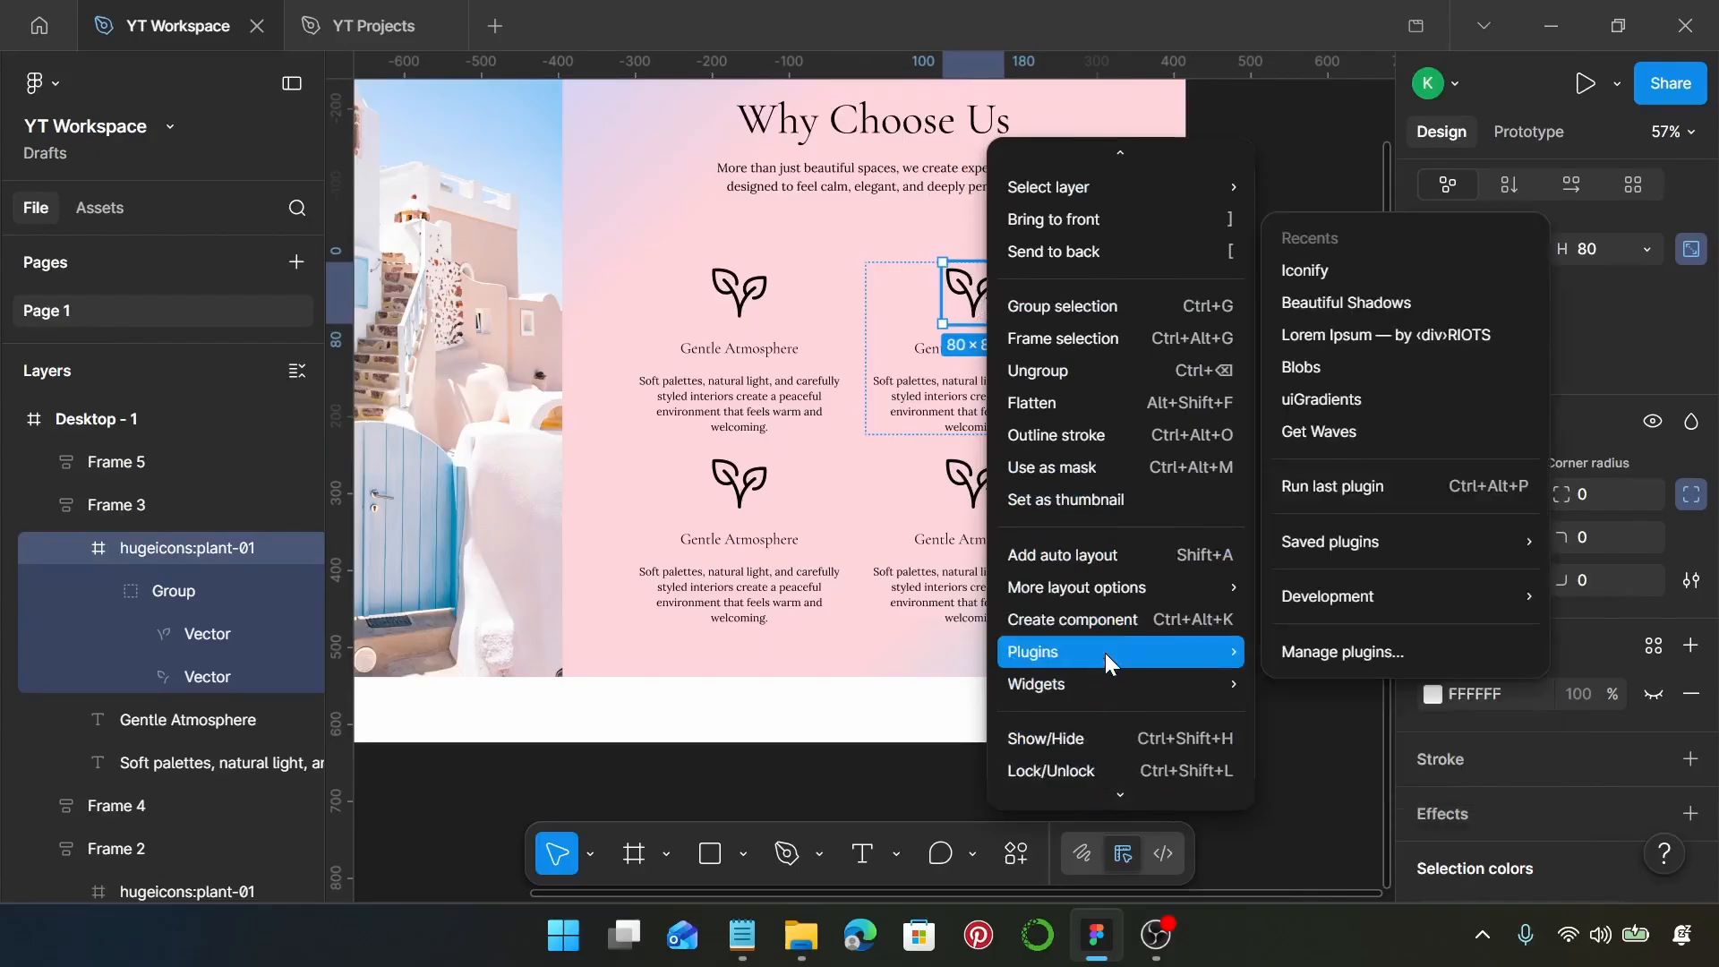
click(1318, 268)
scroll(523, 459, right, 4)
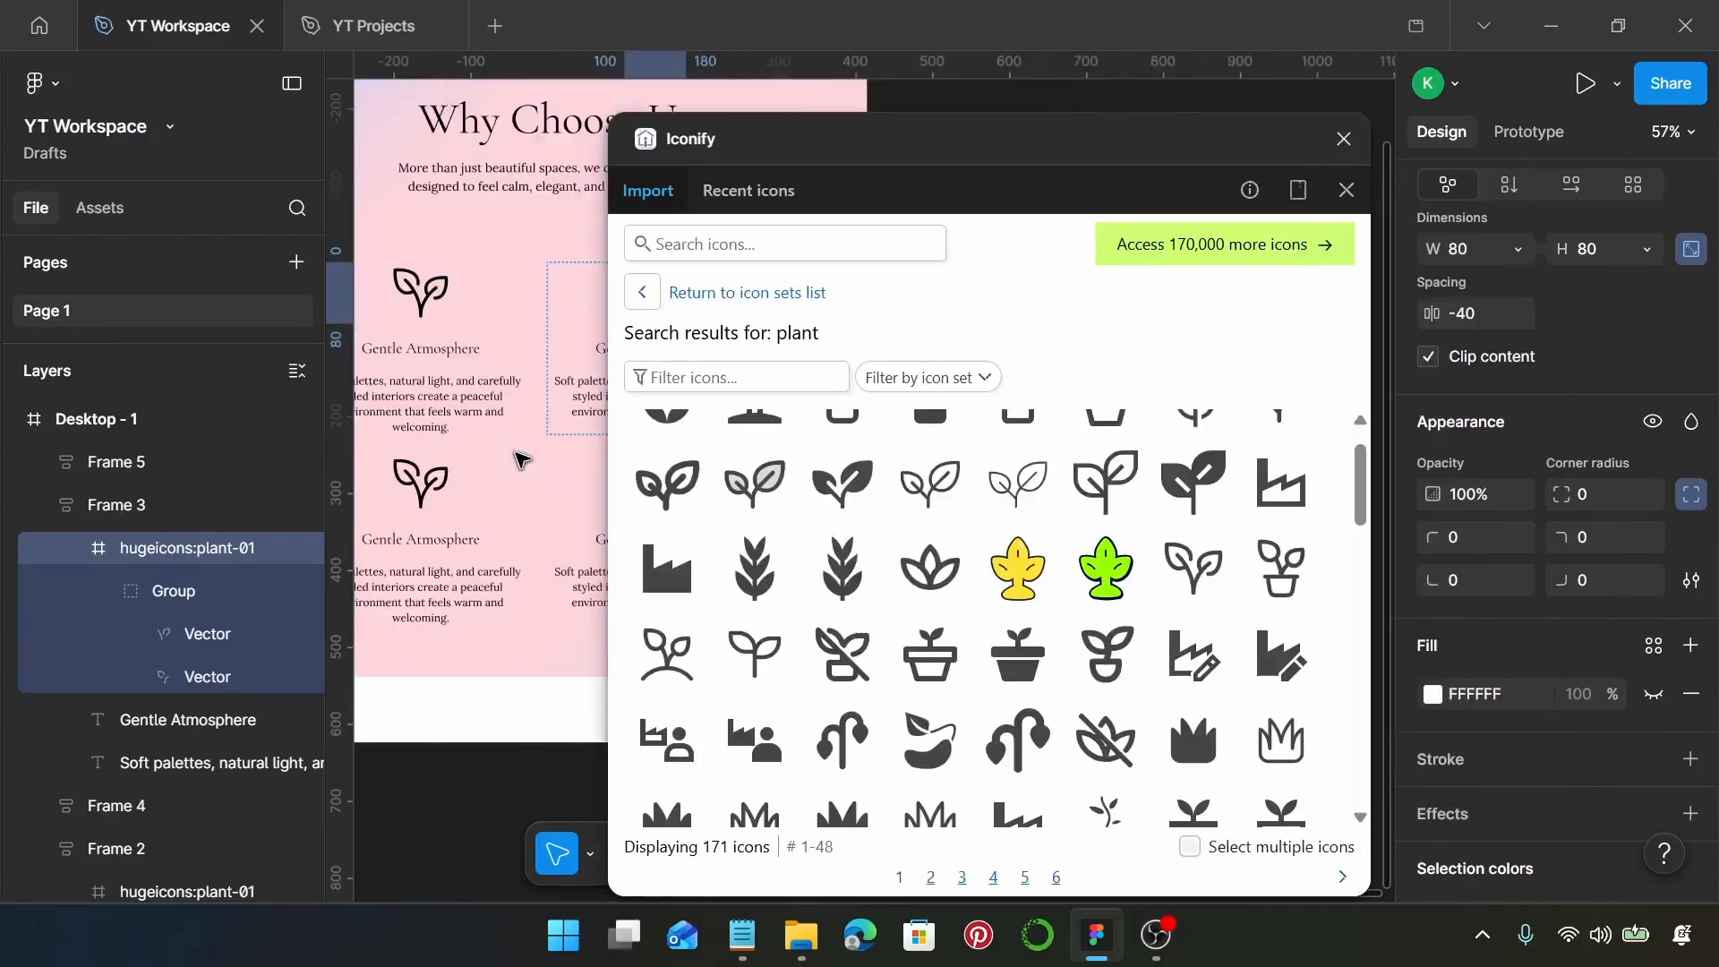
click(794, 247)
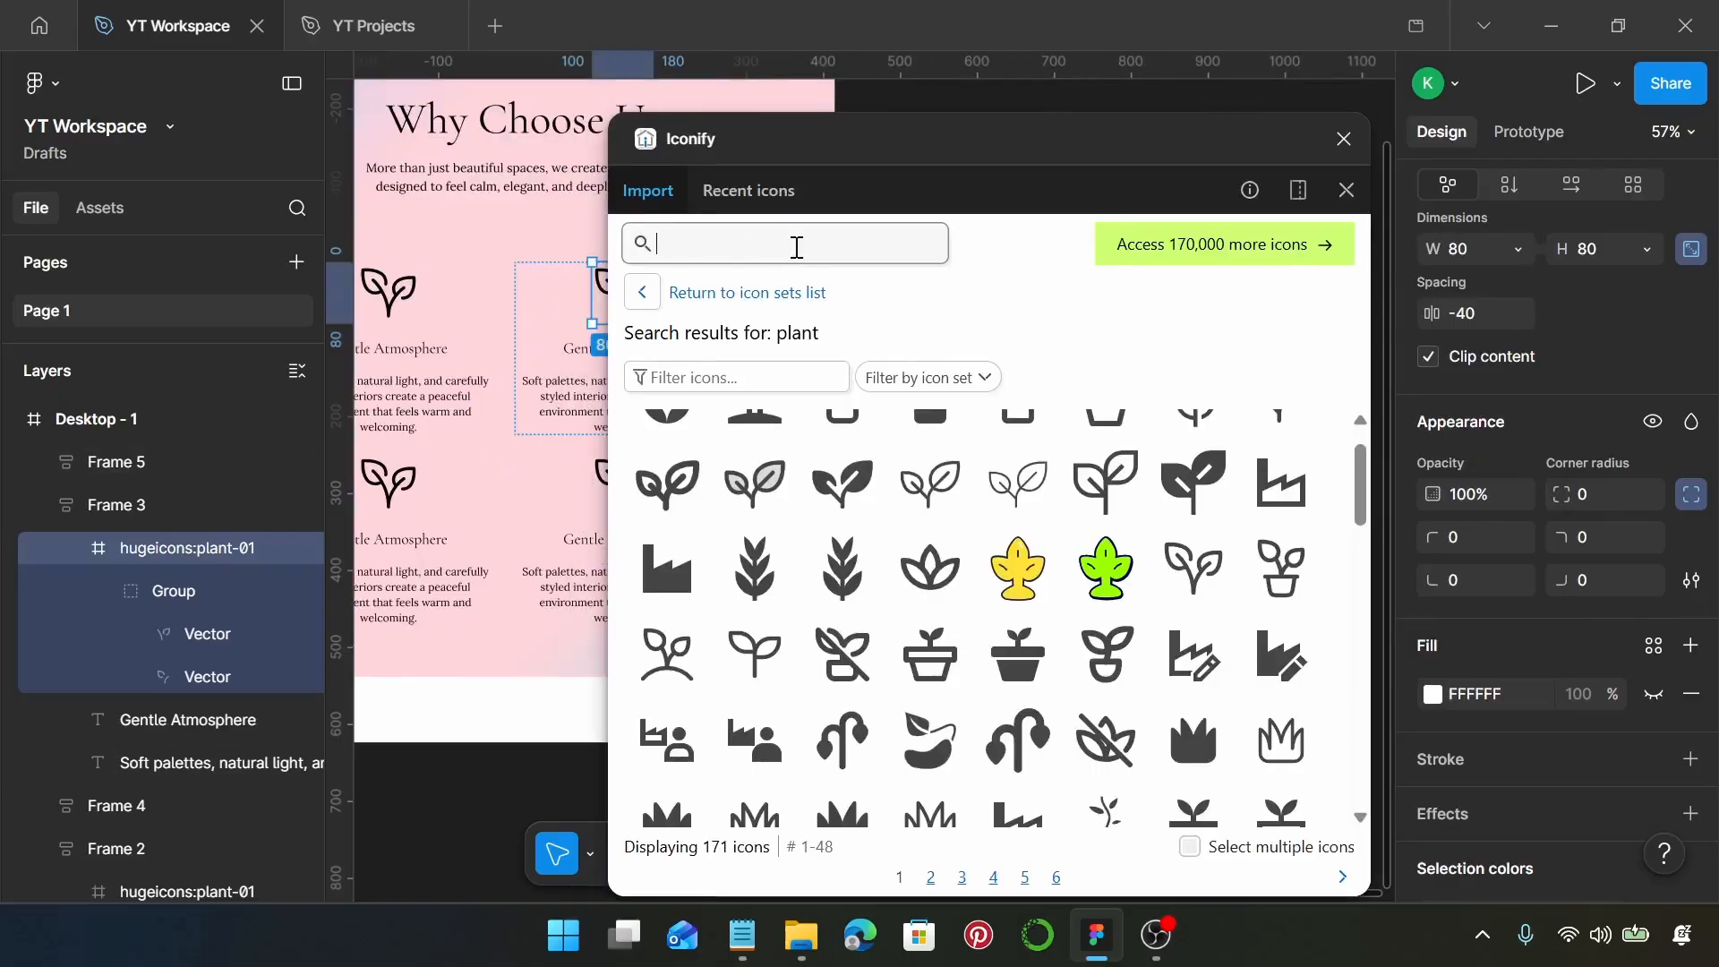
text(armchair)
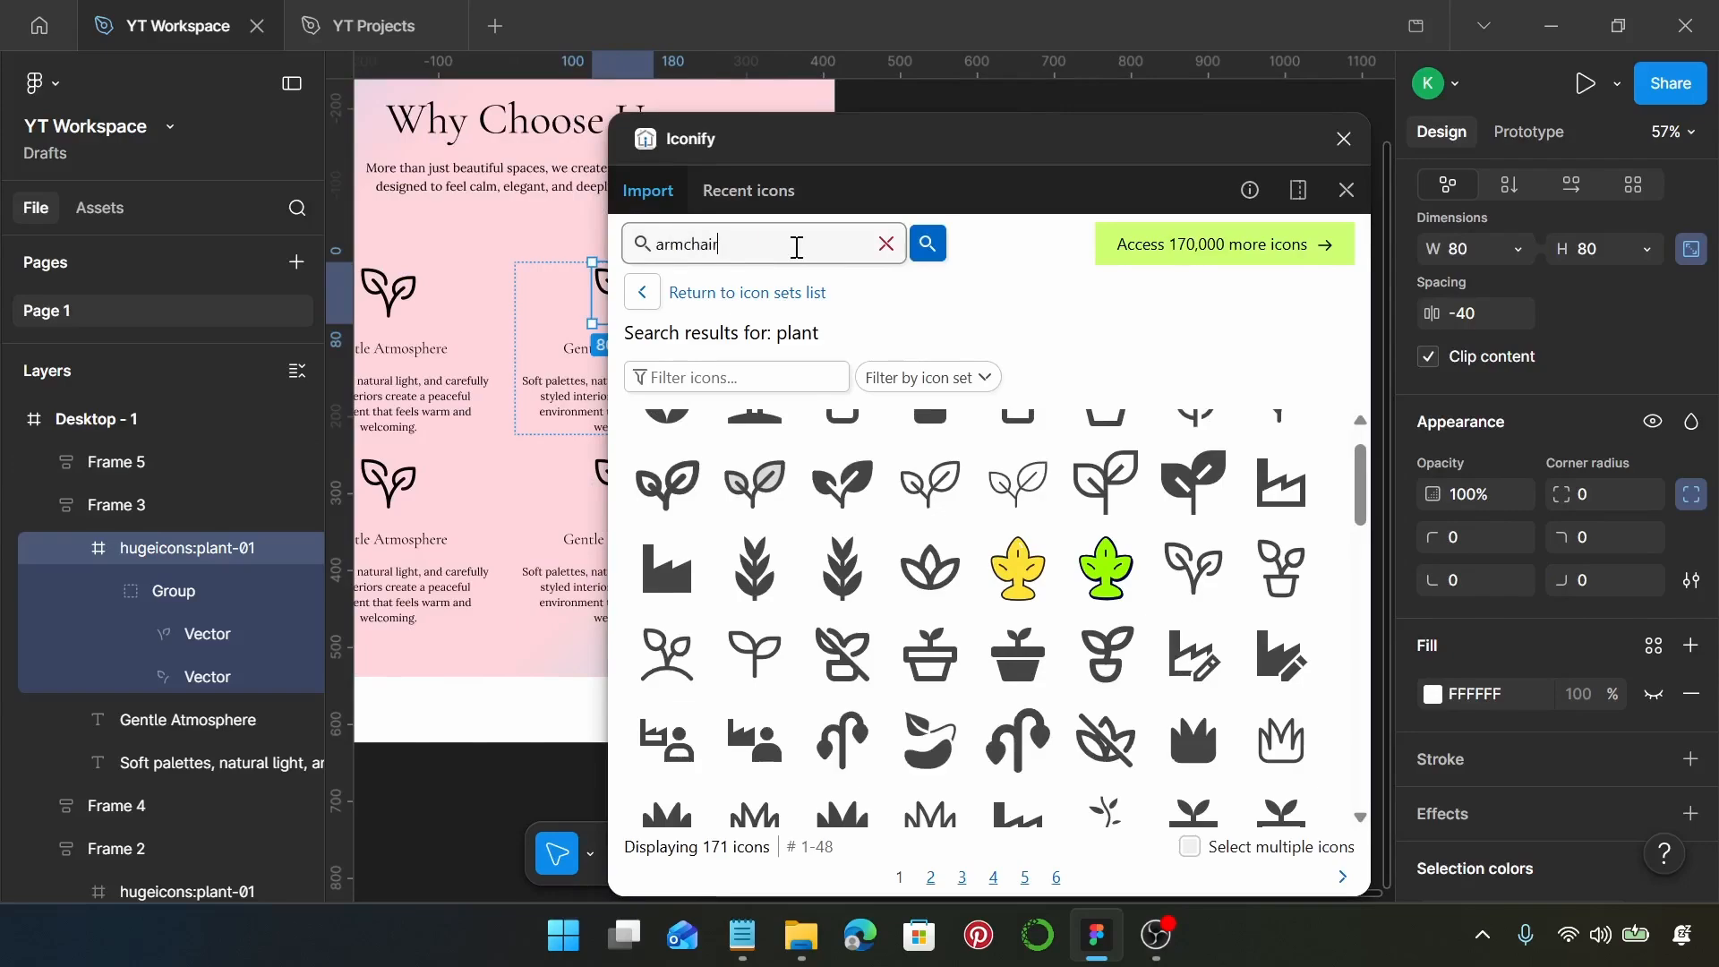
key(Return)
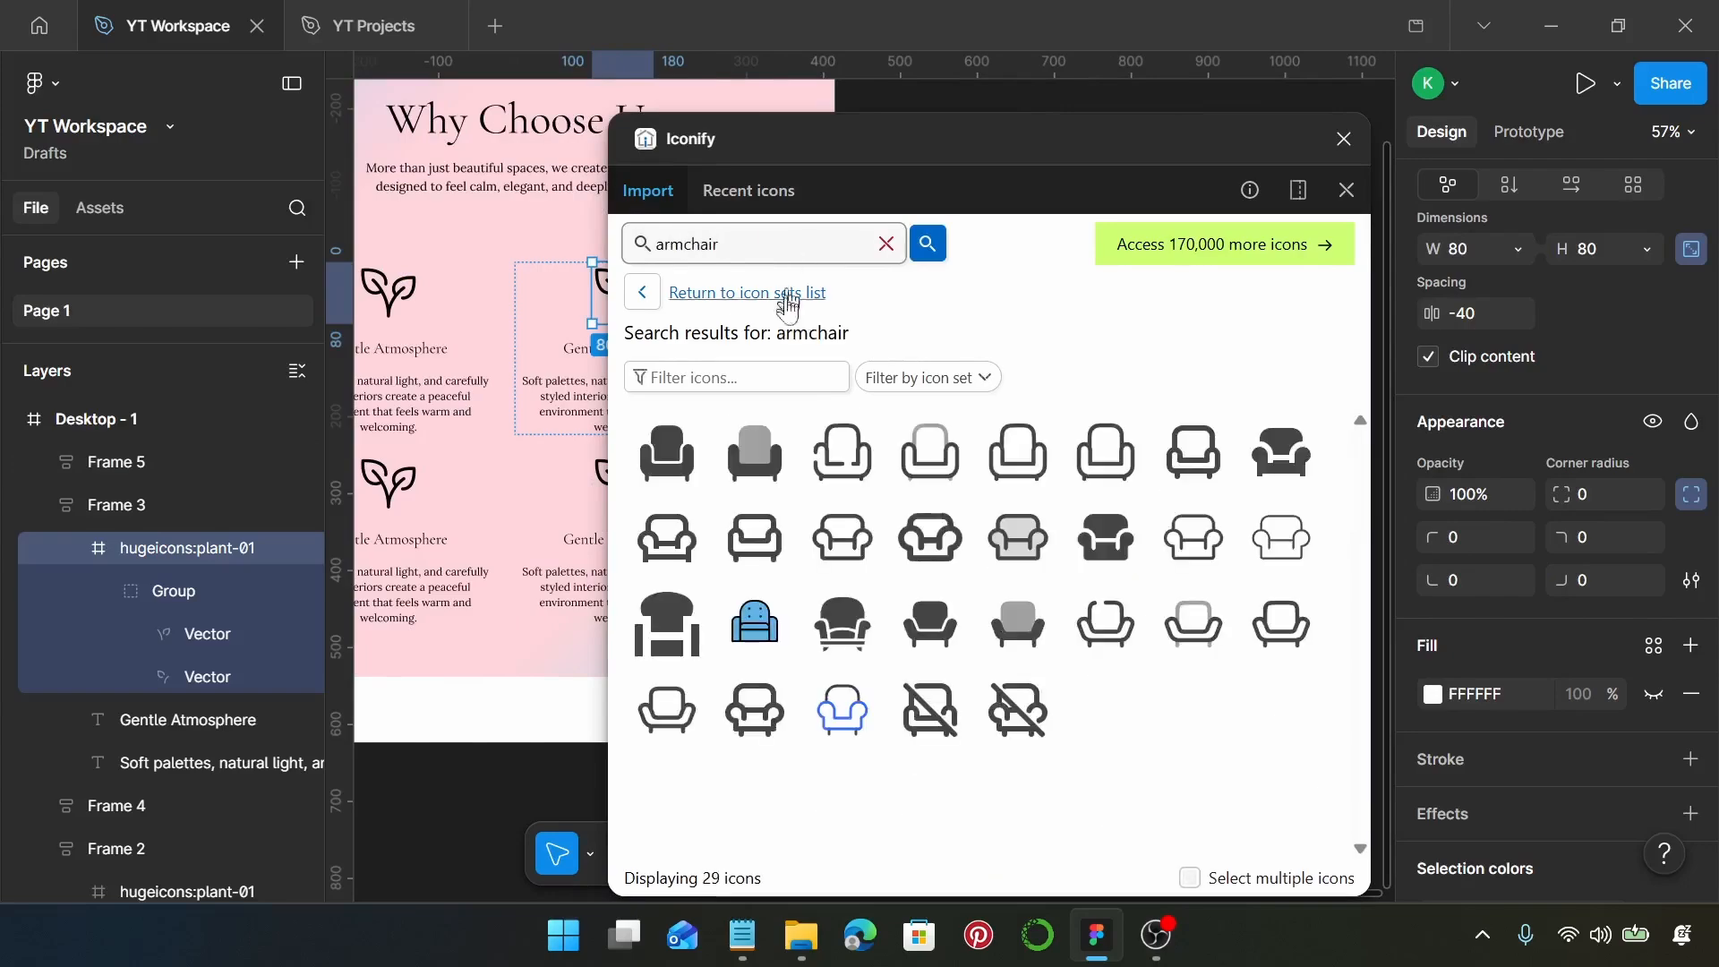
Replace the upper-right block's plant icon with the lucide:armchair icon and close the plugin
click(761, 555)
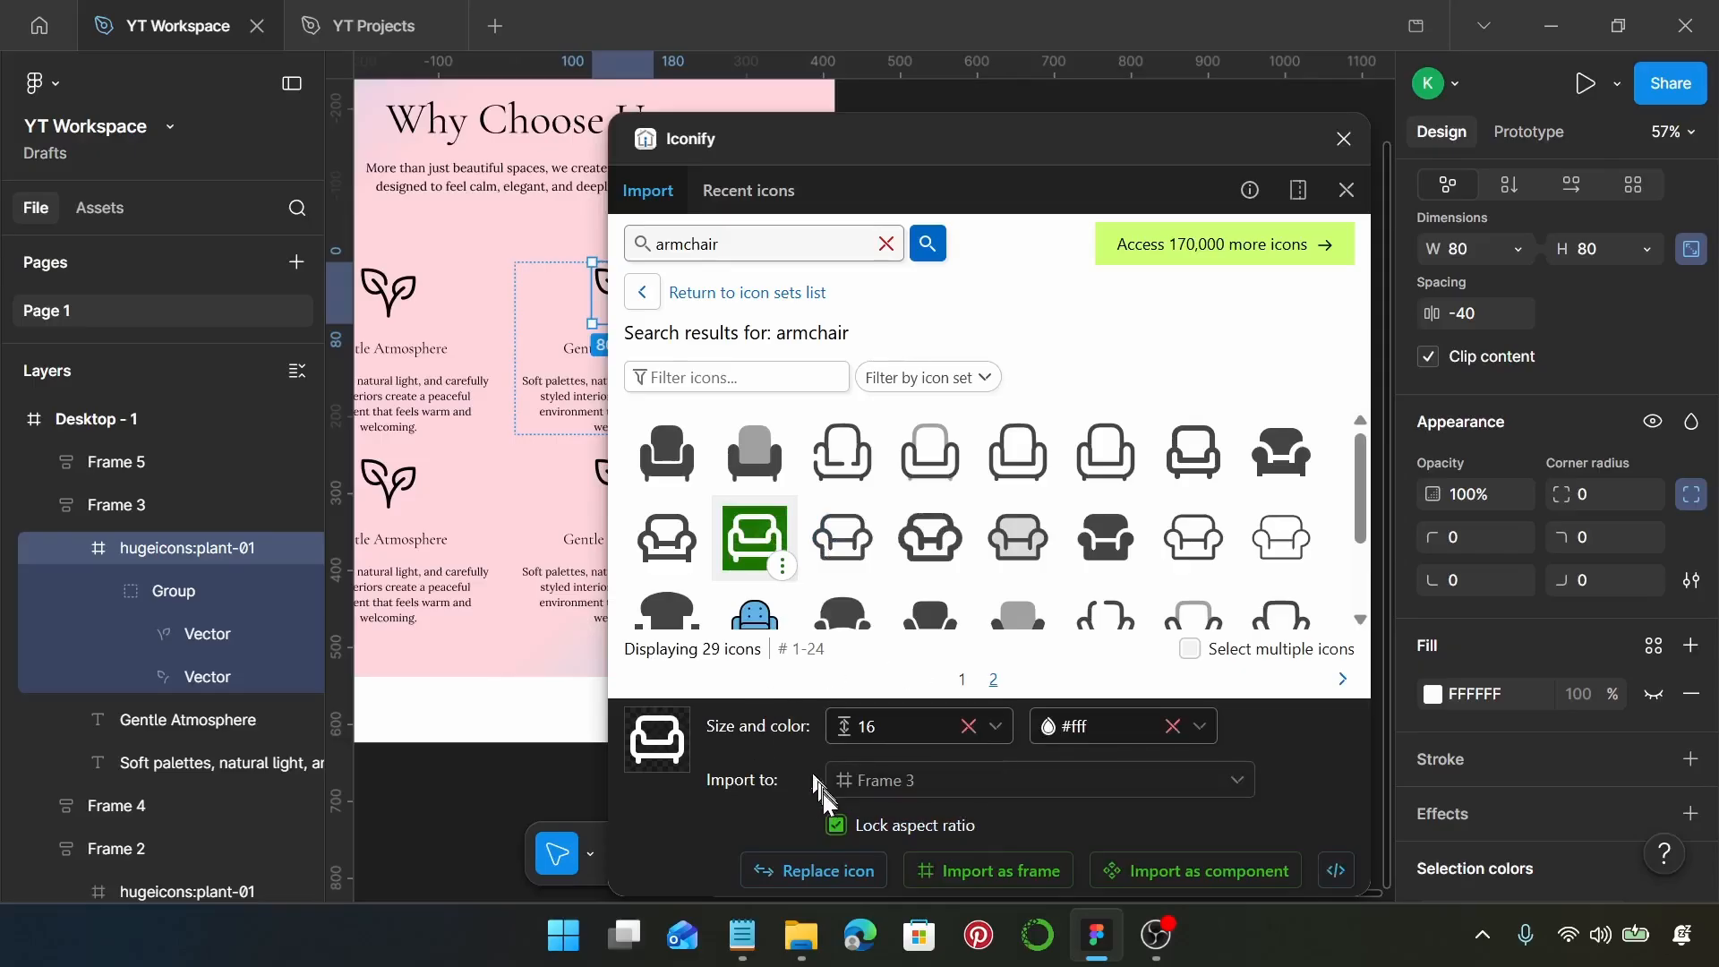
click(831, 873)
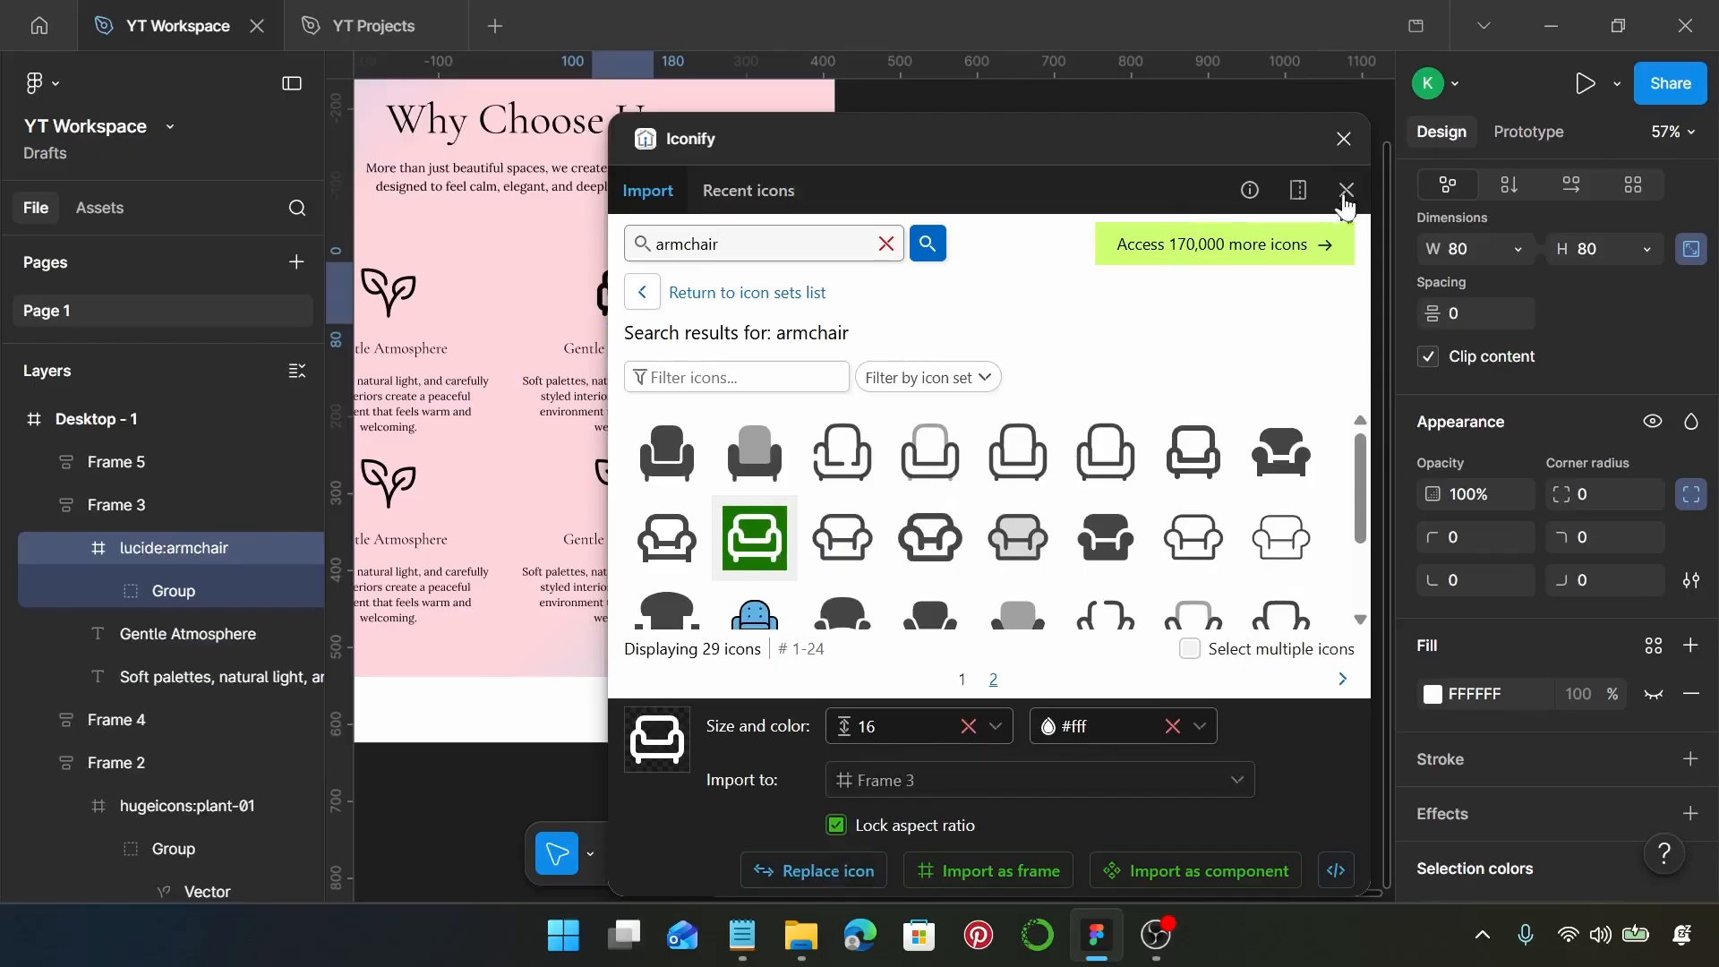
scroll(548, 314, right, 1)
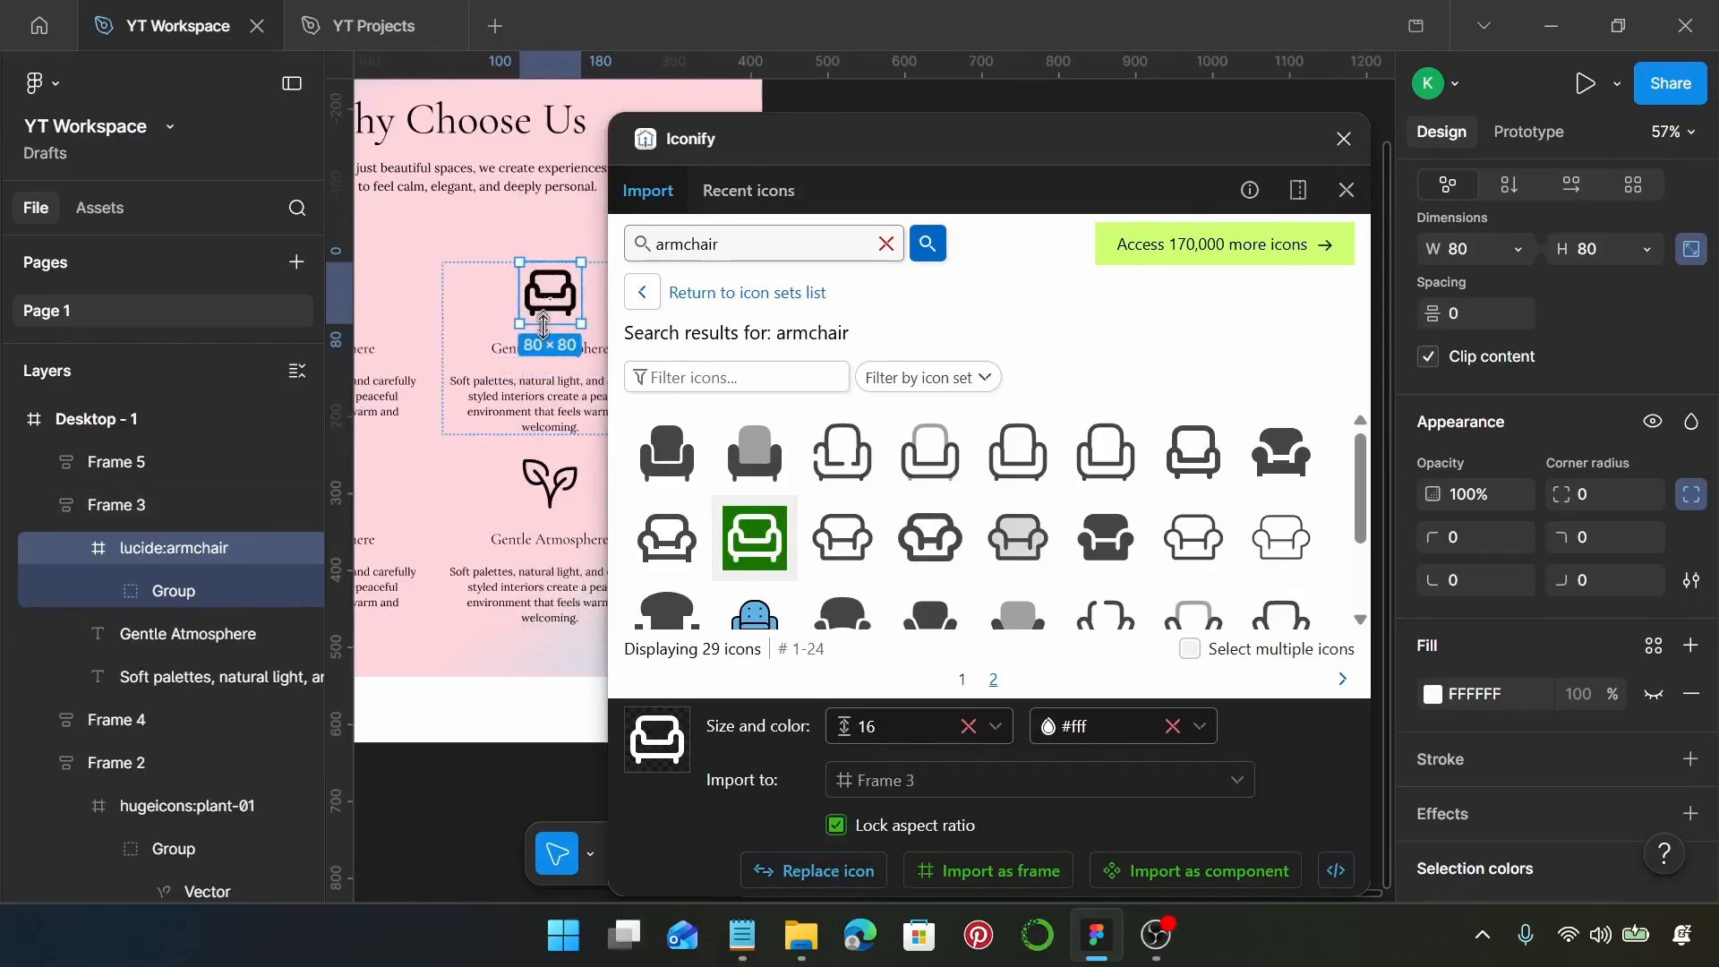
scroll(557, 335, left, 2)
scroll(551, 338, right, 3)
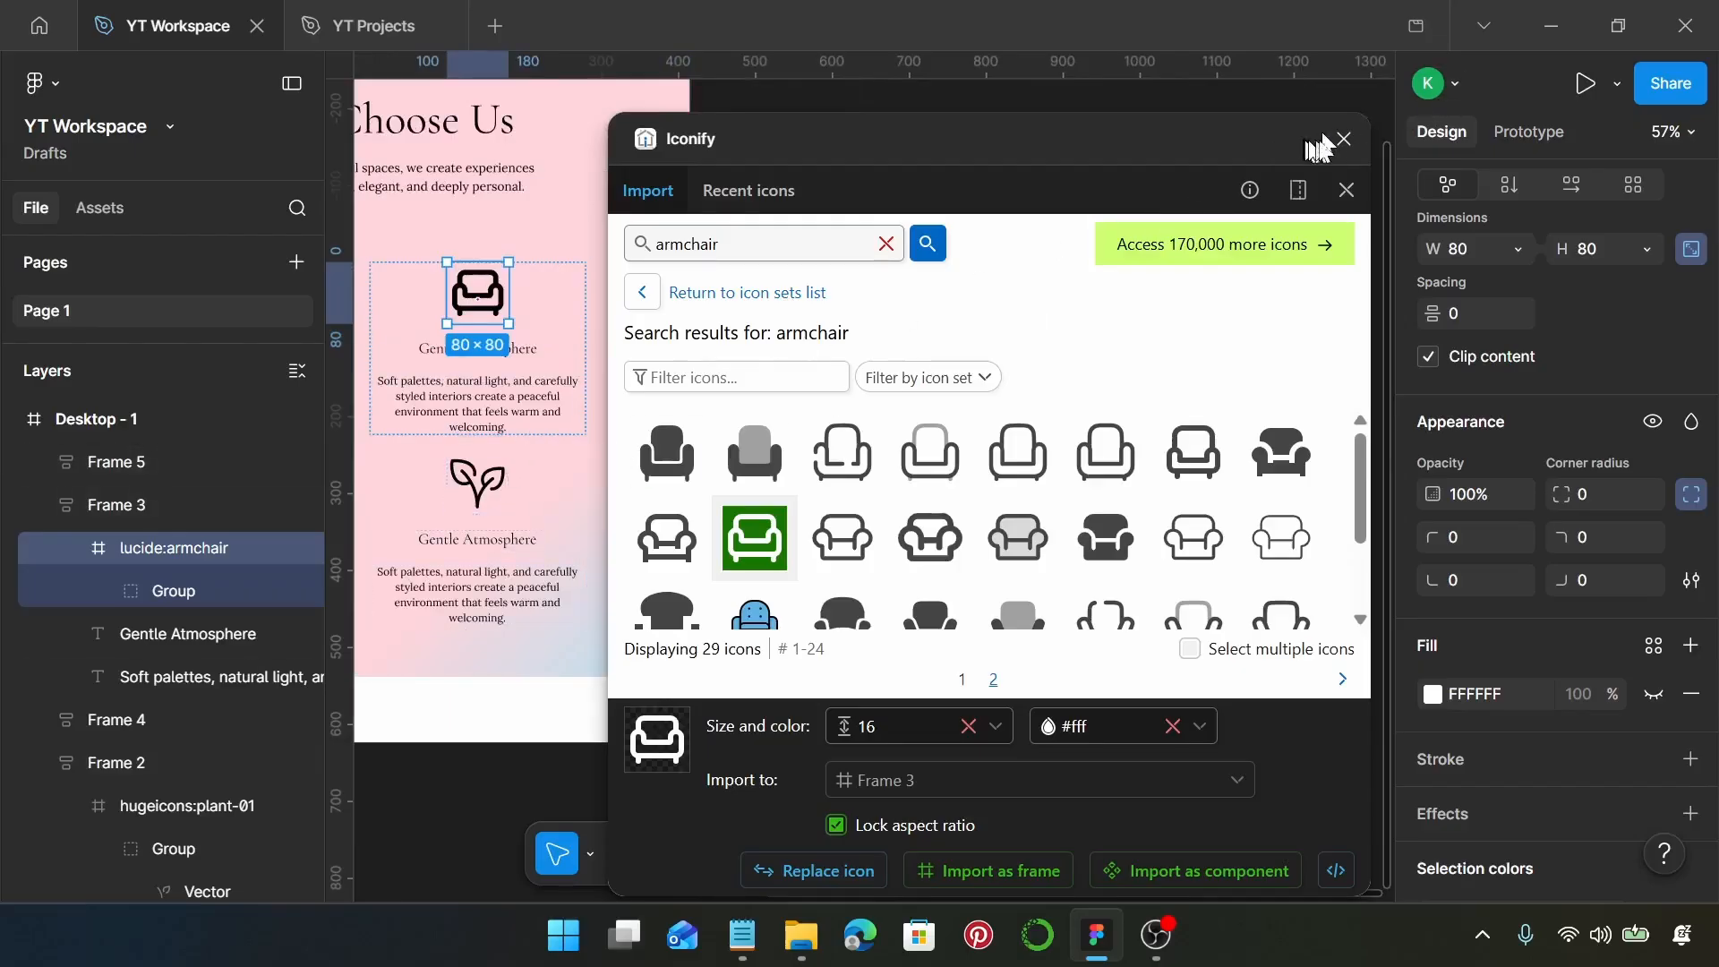
click(1343, 139)
Set the stroke weight of the armchair icon's inner group to 4
scroll(511, 324, up, 5)
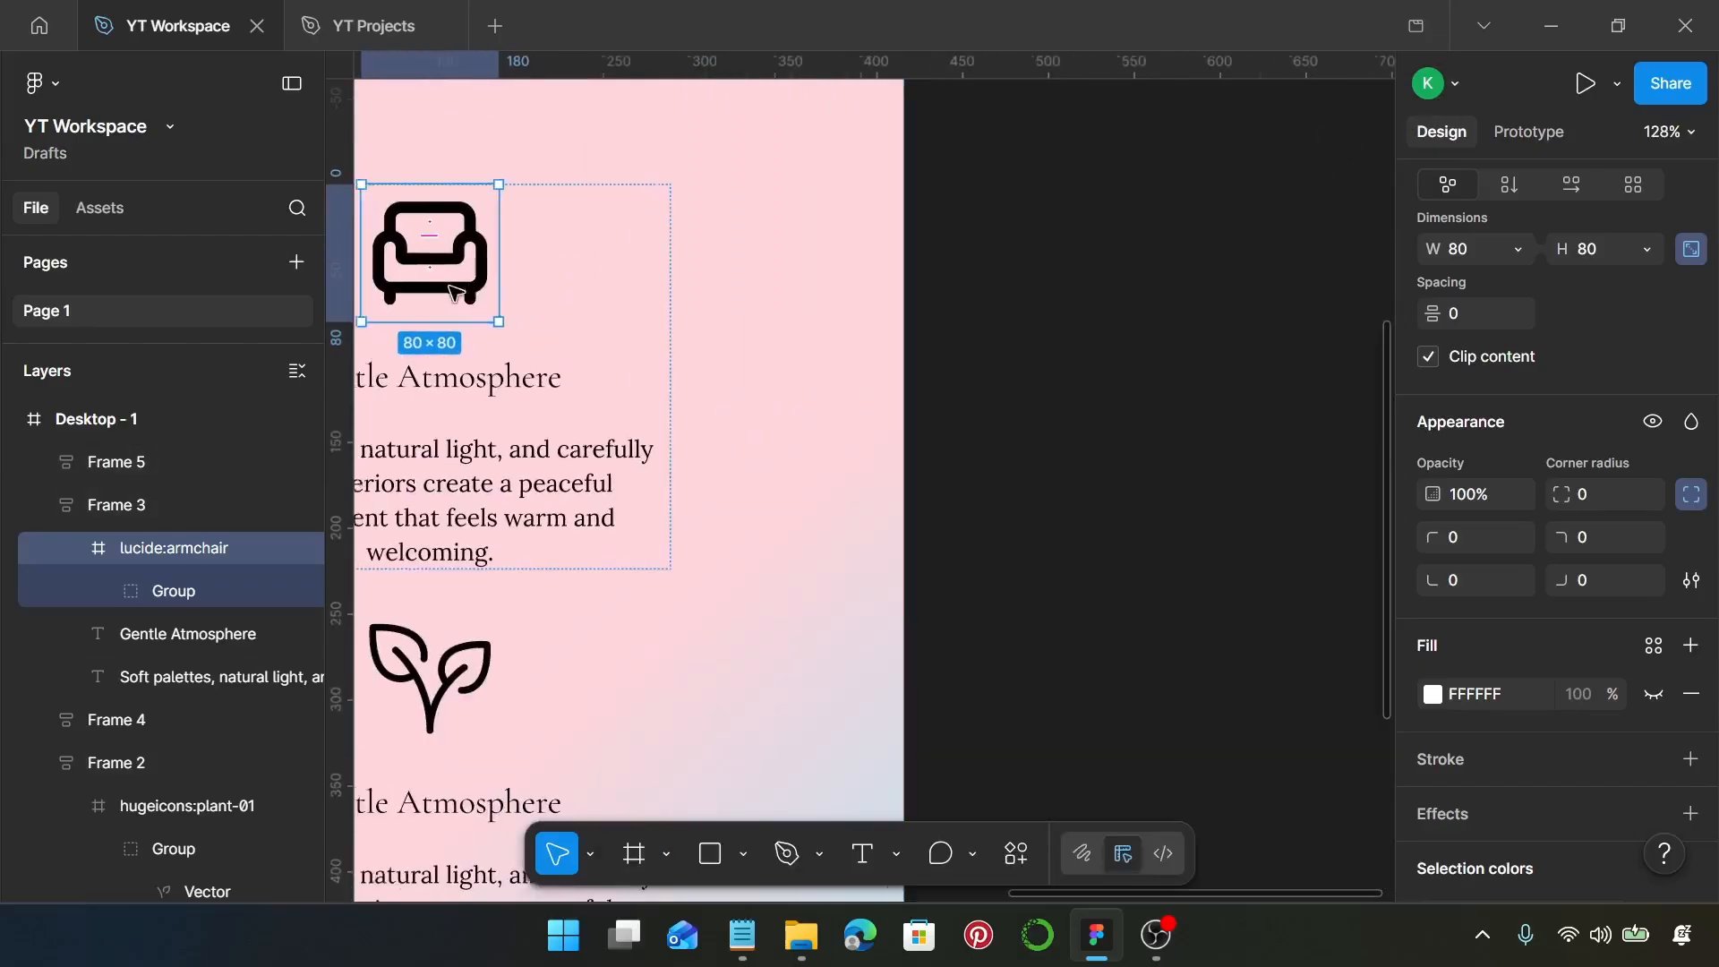
scroll(562, 292, up, 2)
double_click(555, 290)
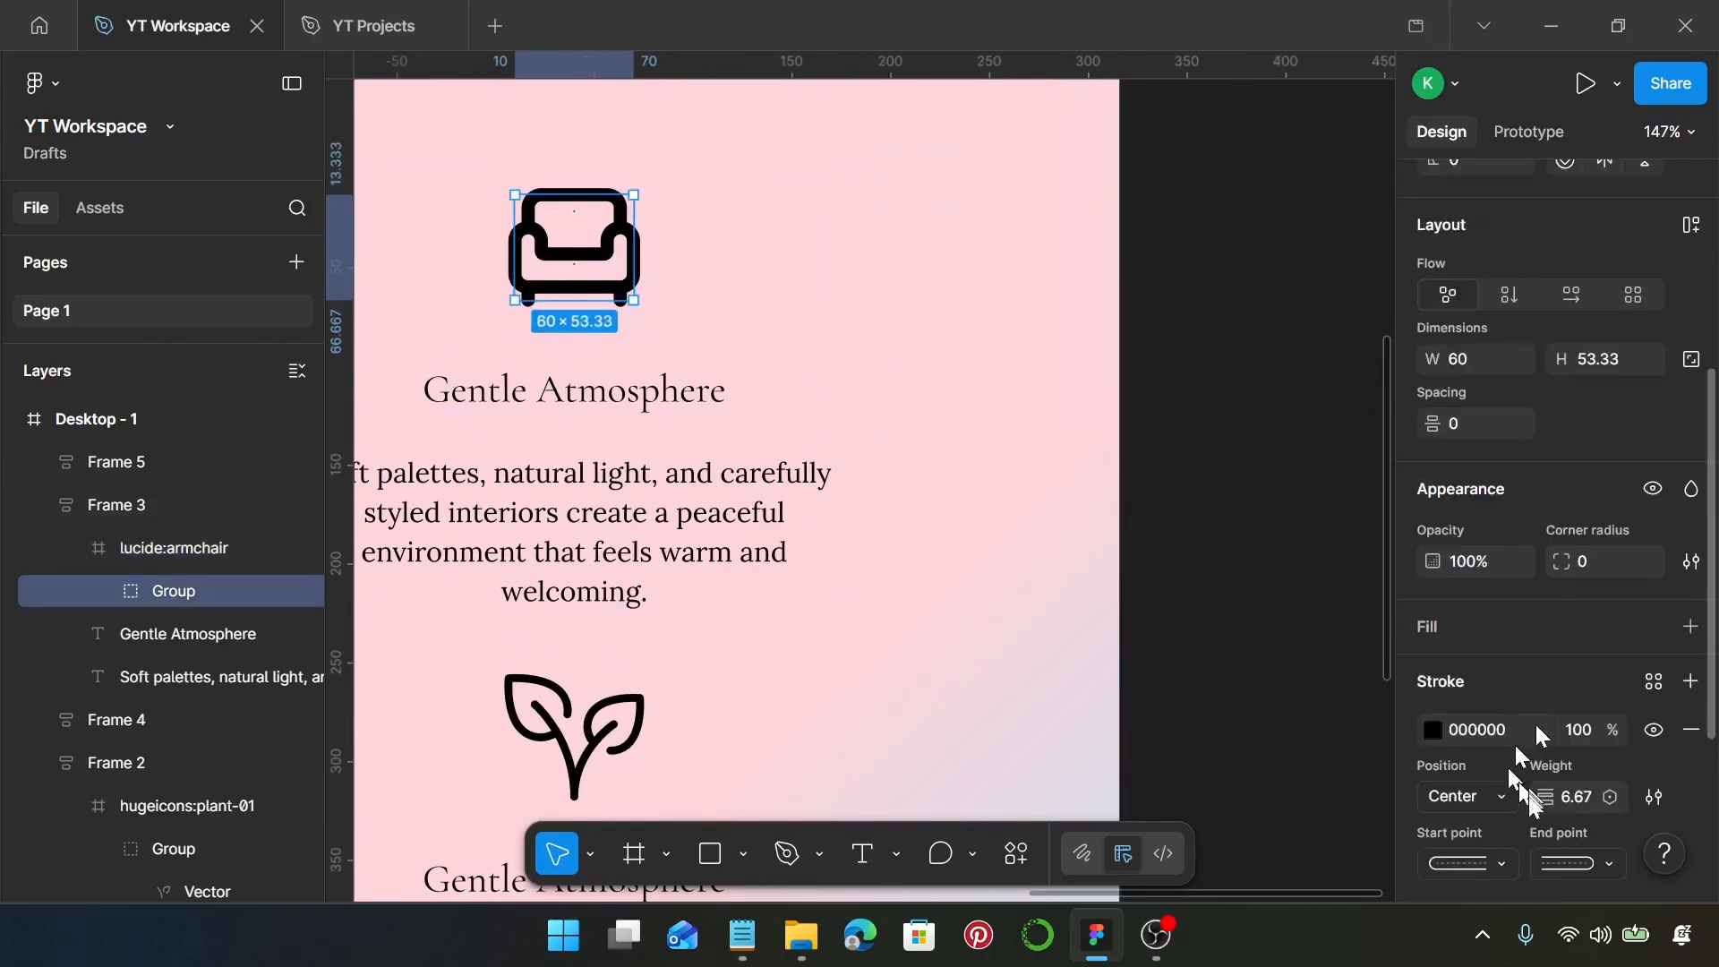
click(1578, 804)
text(4)
key(Return)
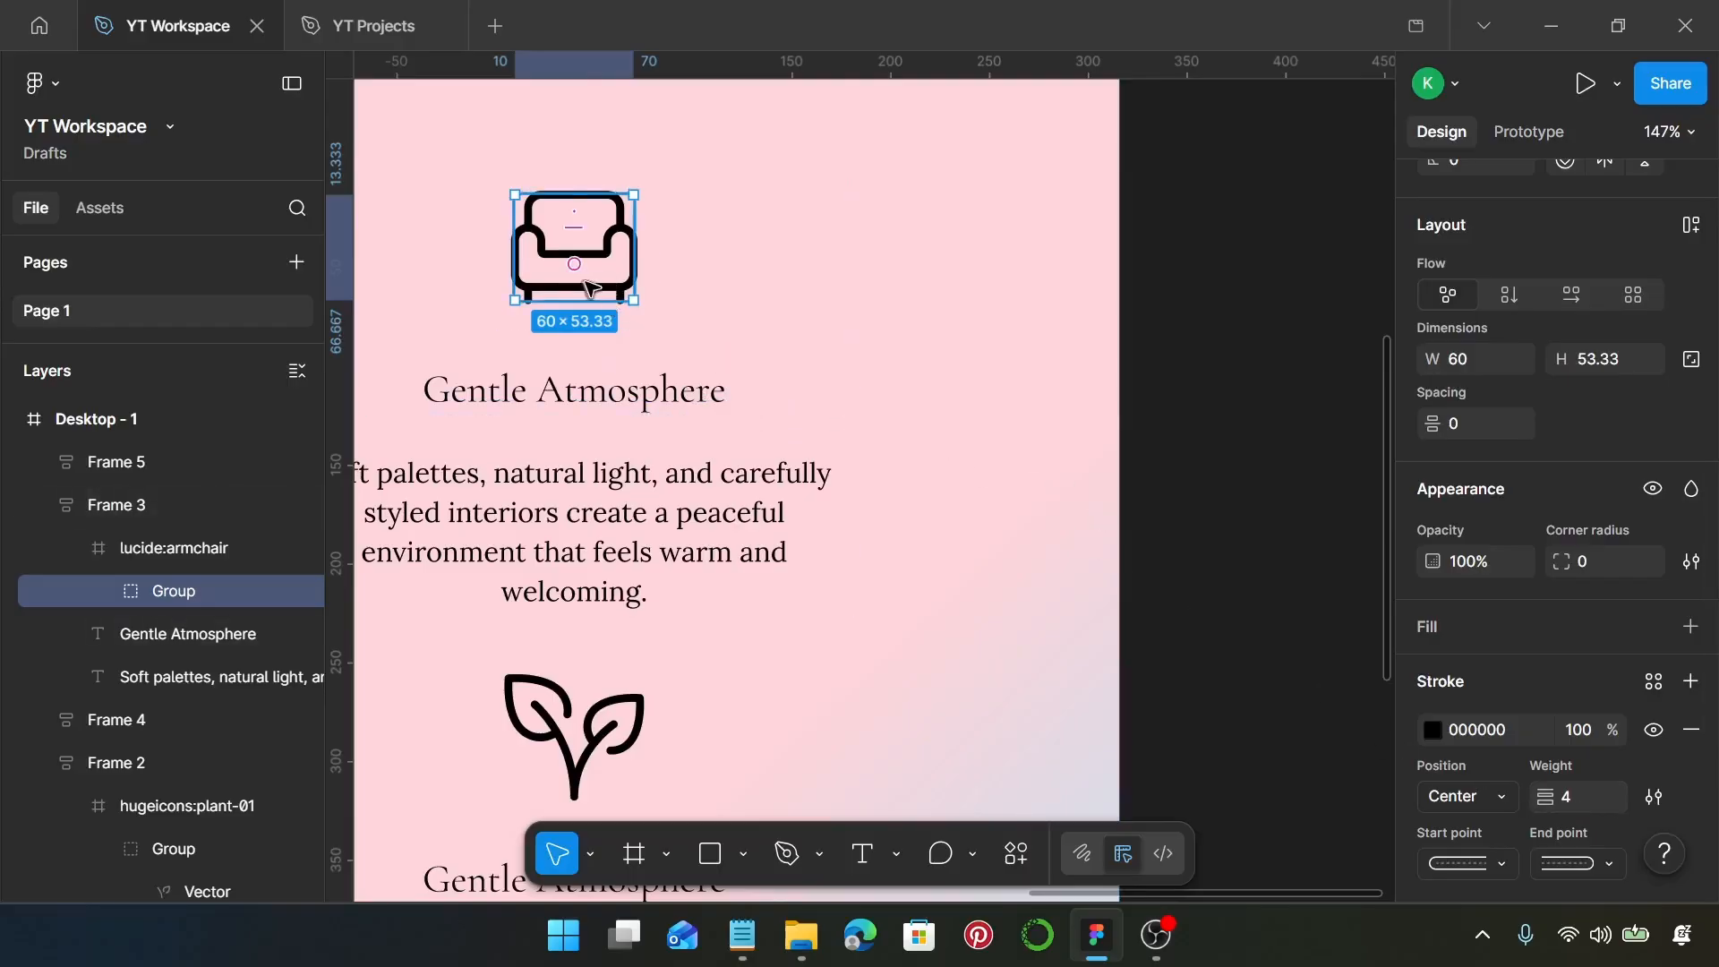
Copy "Thoughtful Details" from the Notepad text and paste it over the heading beneath the armchair icon in Figma
ctrl+scroll(605, 296, down, 5)
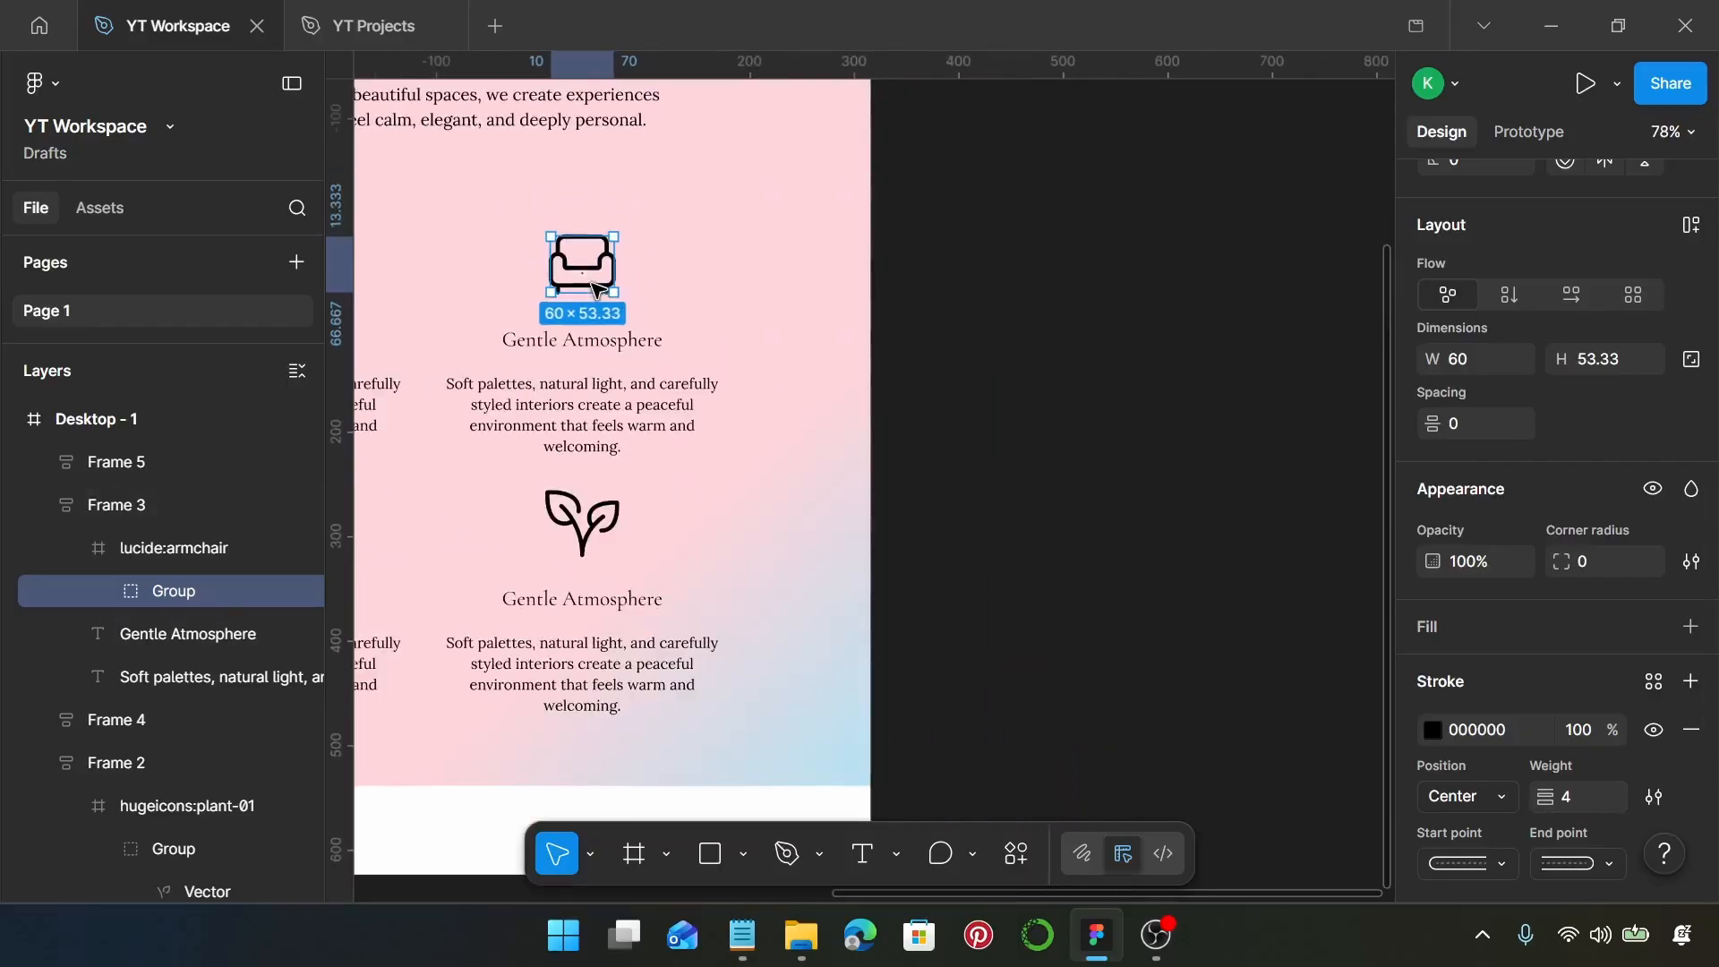
scroll(594, 288, left, 2)
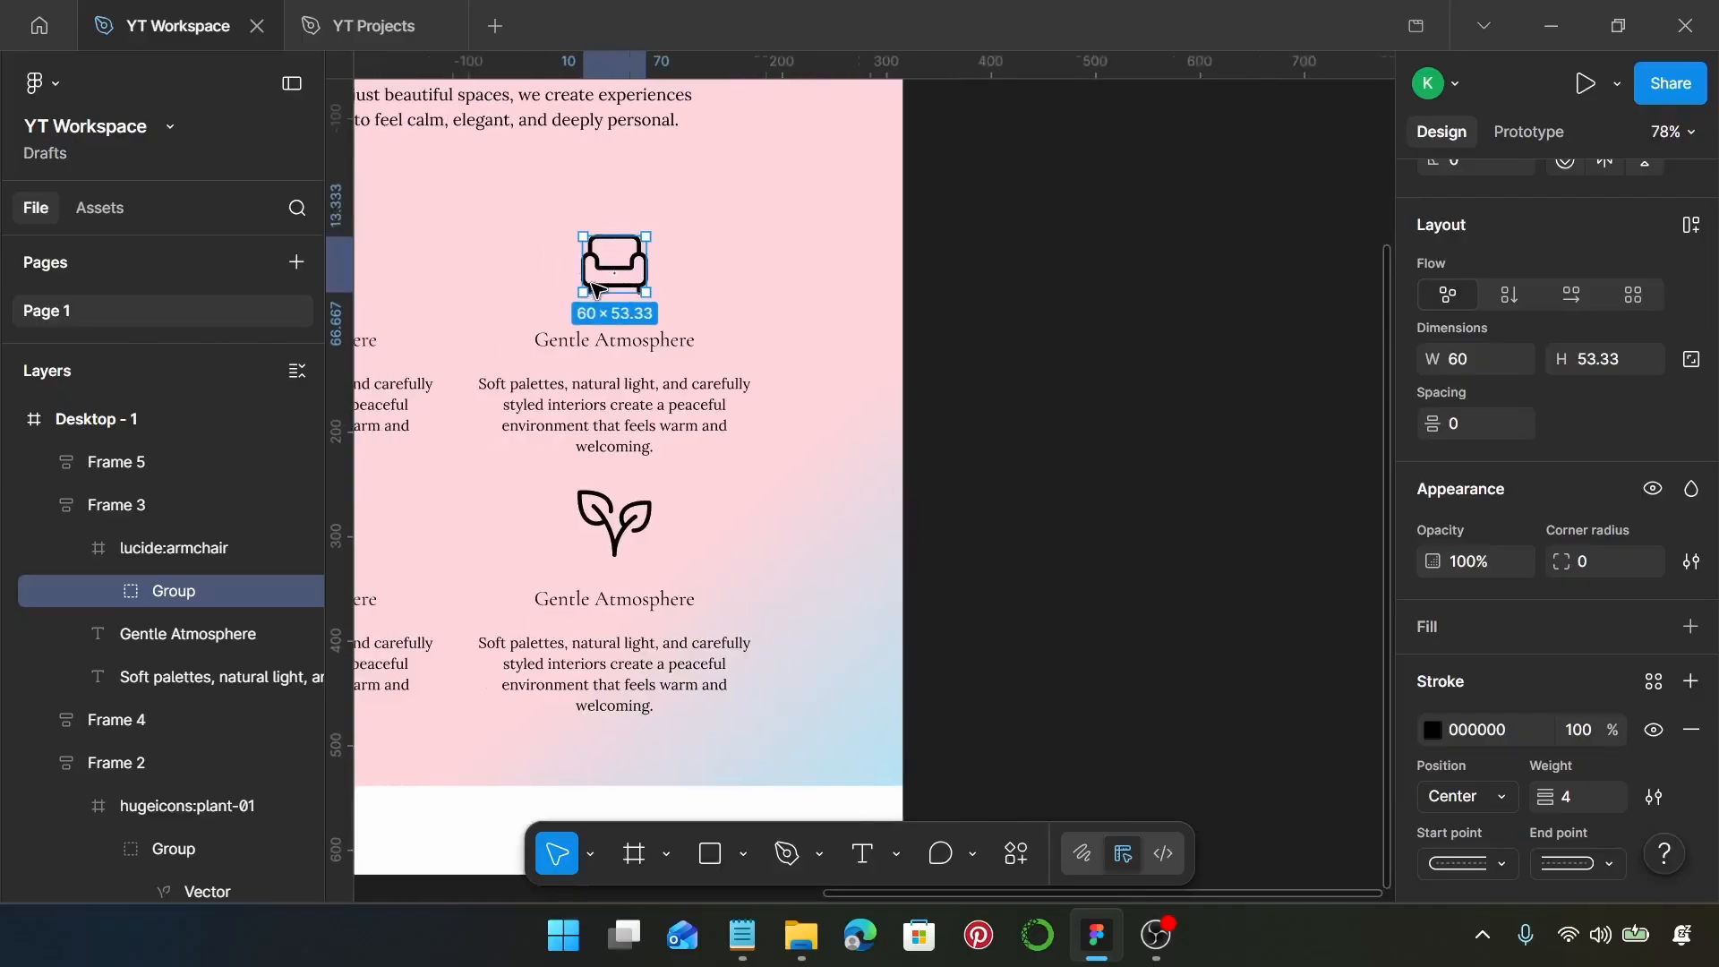
click(734, 951)
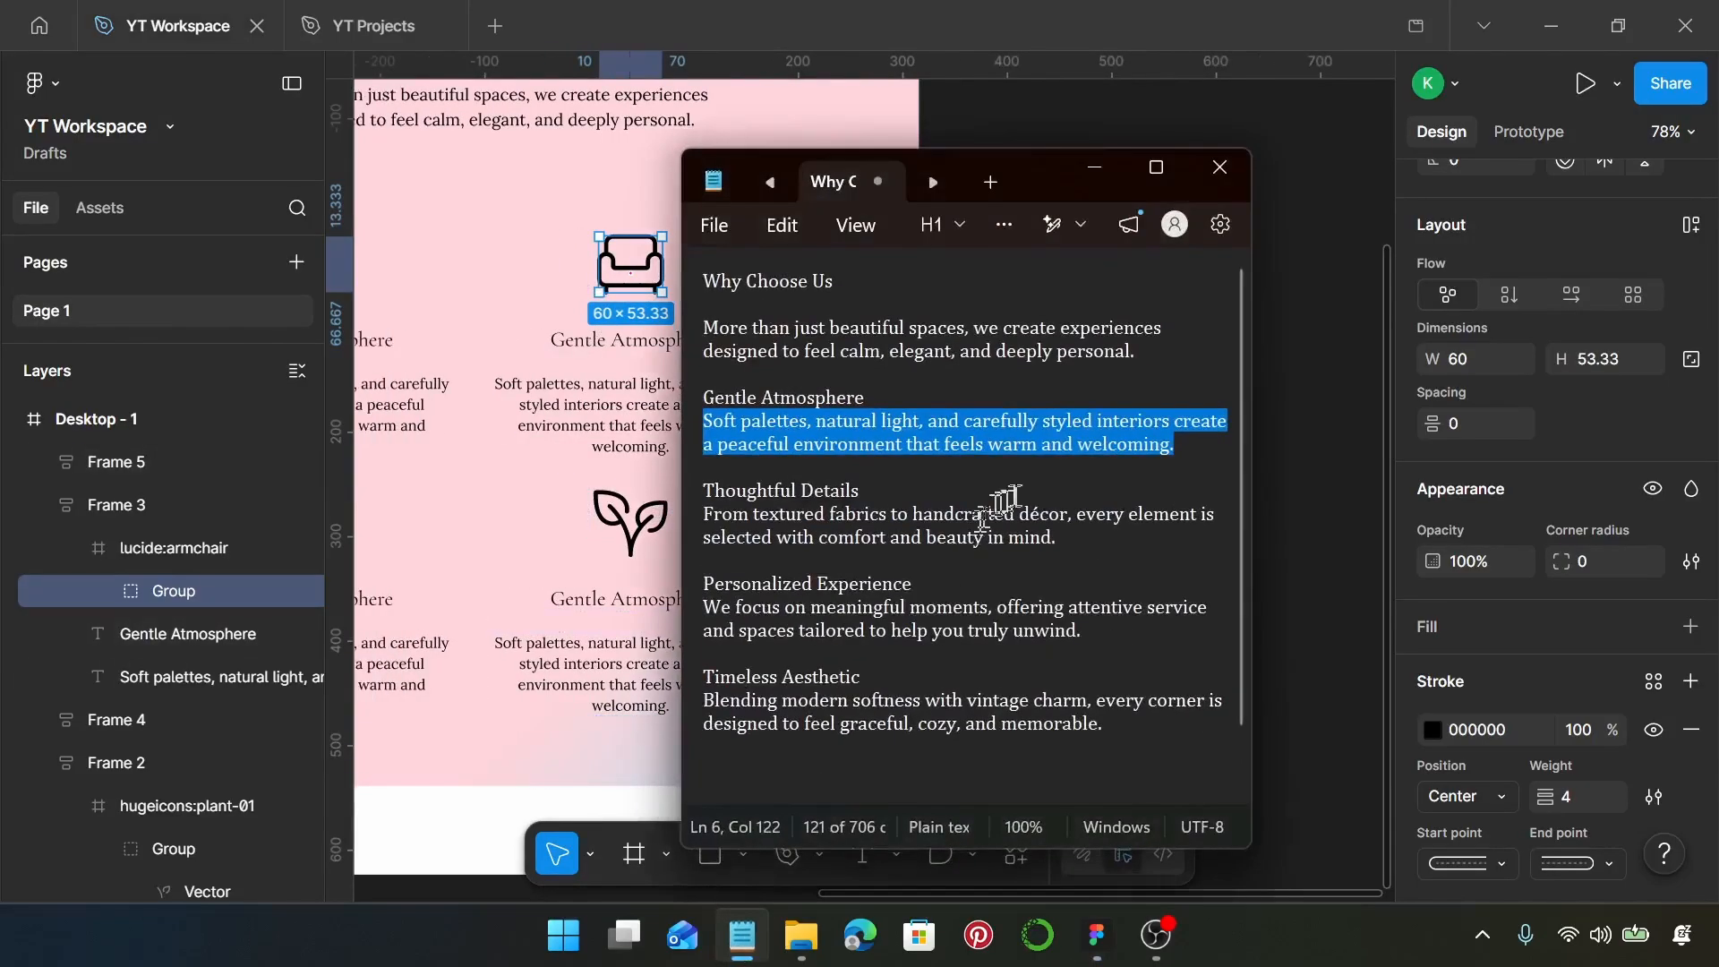
drag(859, 491, 676, 497)
key(ctrl+c)
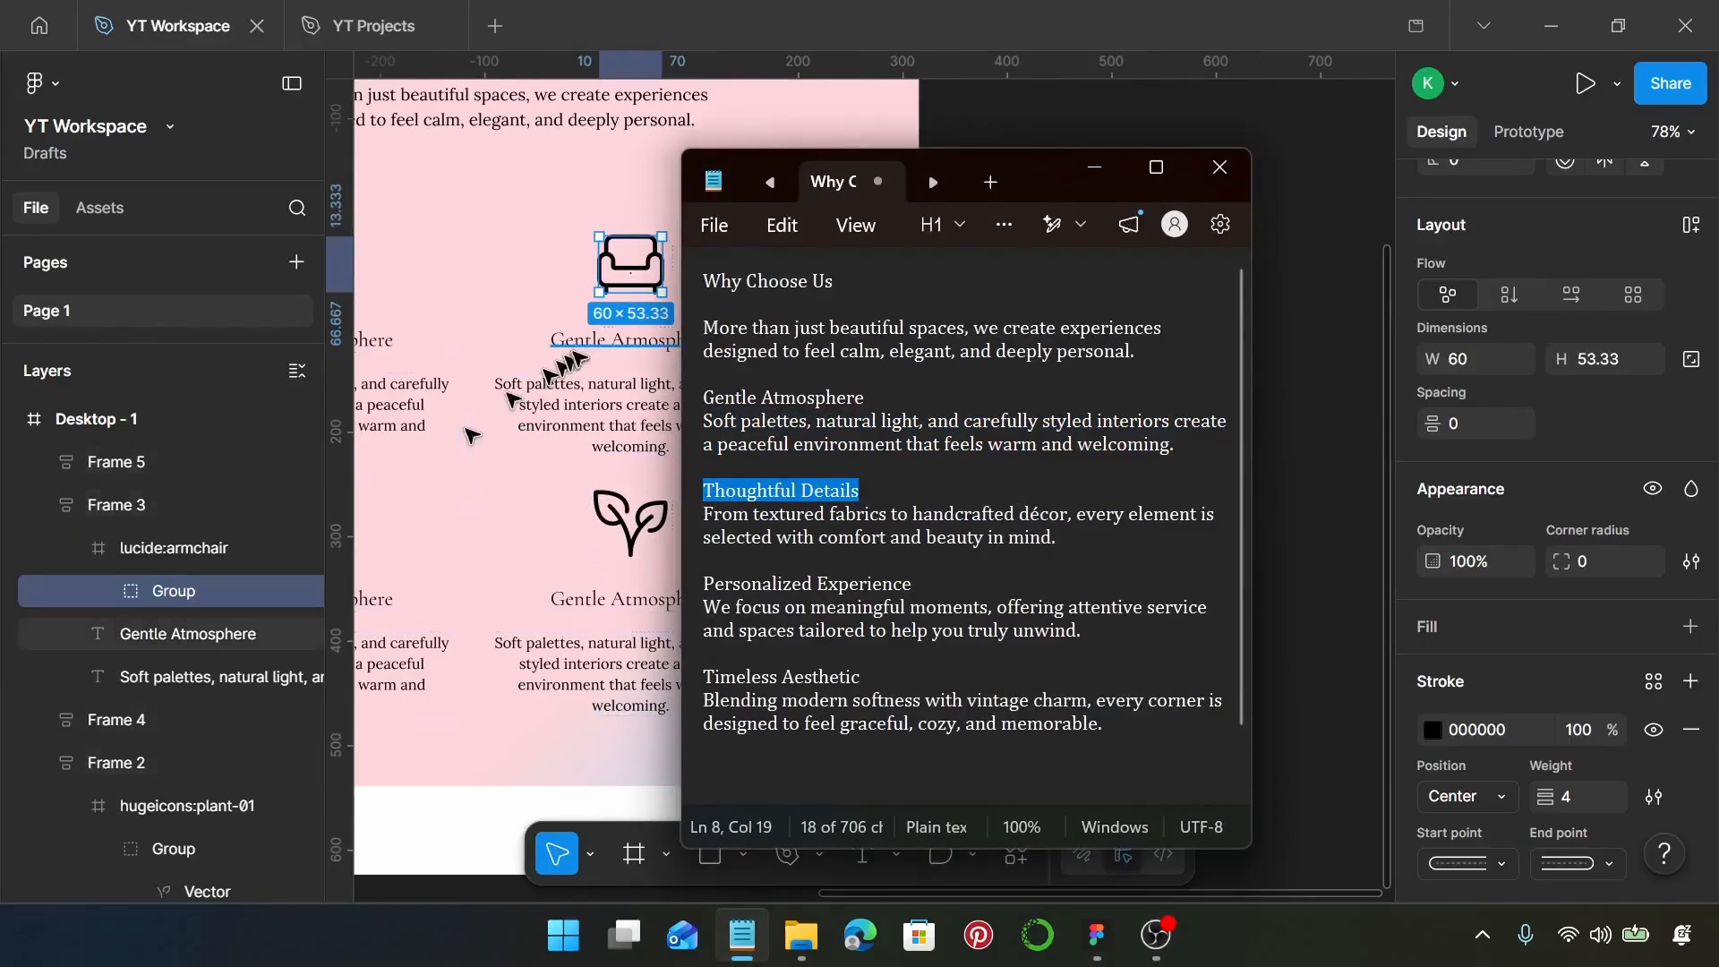
click(587, 345)
double_click(584, 347)
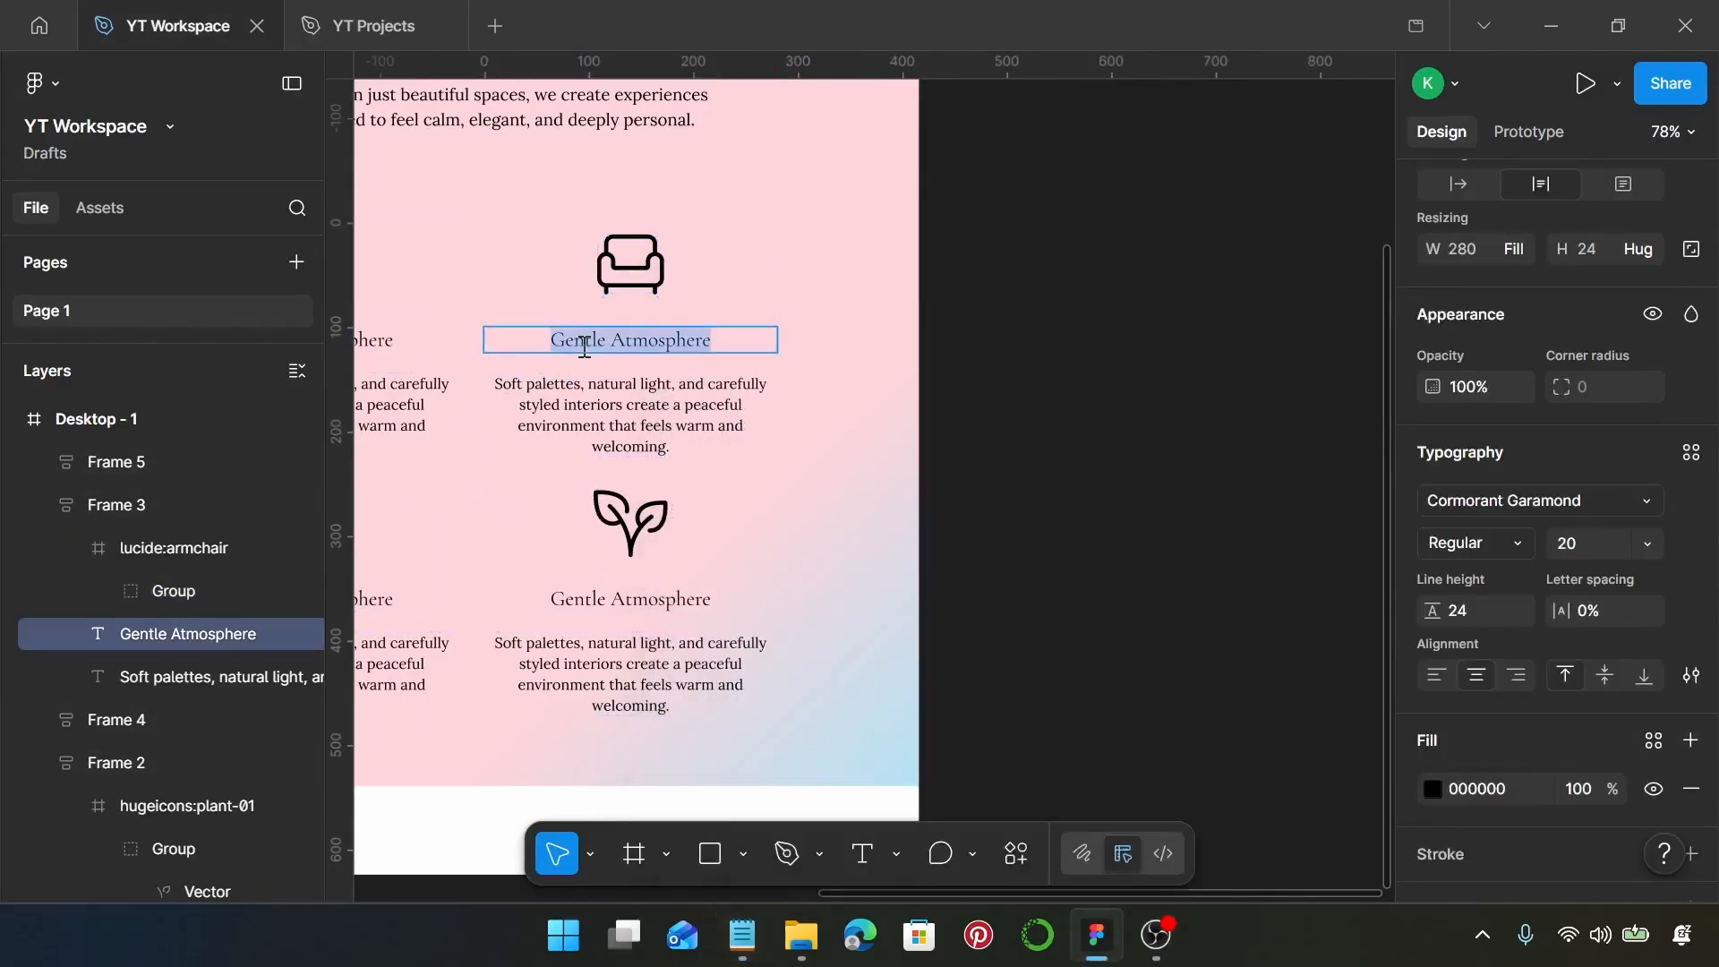
key(ctrl+v)
Replace the description under Thoughtful Details with the Notepad sentence "From textured fabrics to handcrafted décor, every element is selected with comfort and beauty in mind."
click(742, 936)
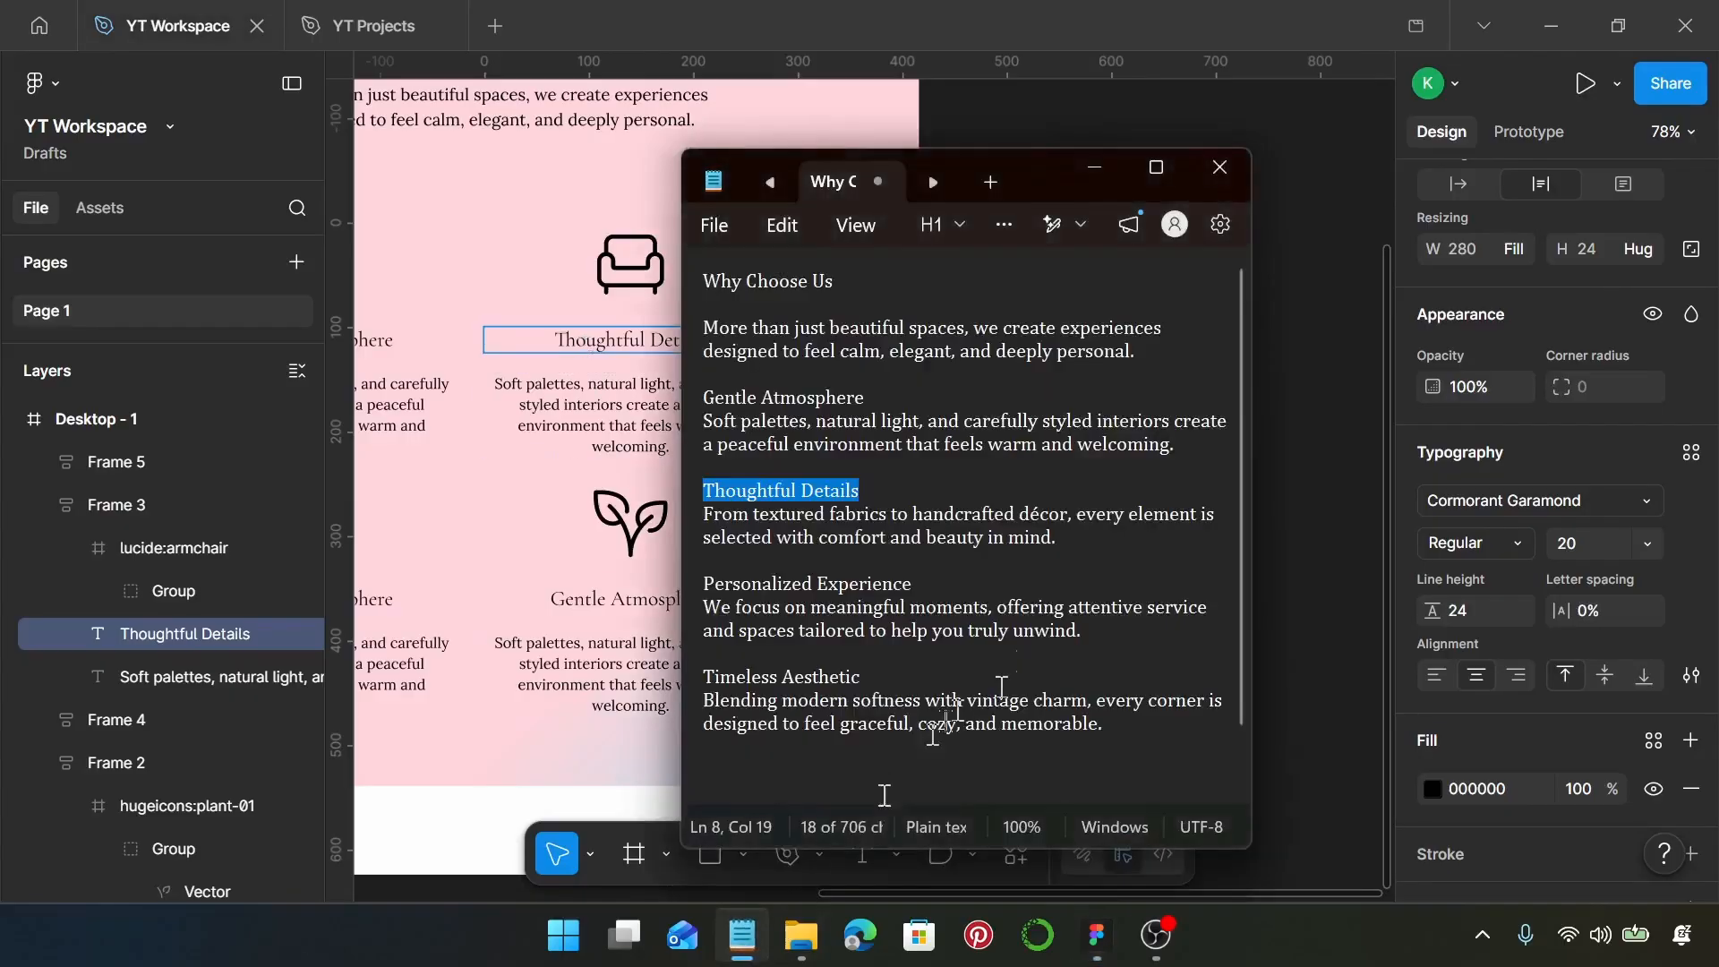
drag(1057, 537, 677, 517)
key(ctrl+c)
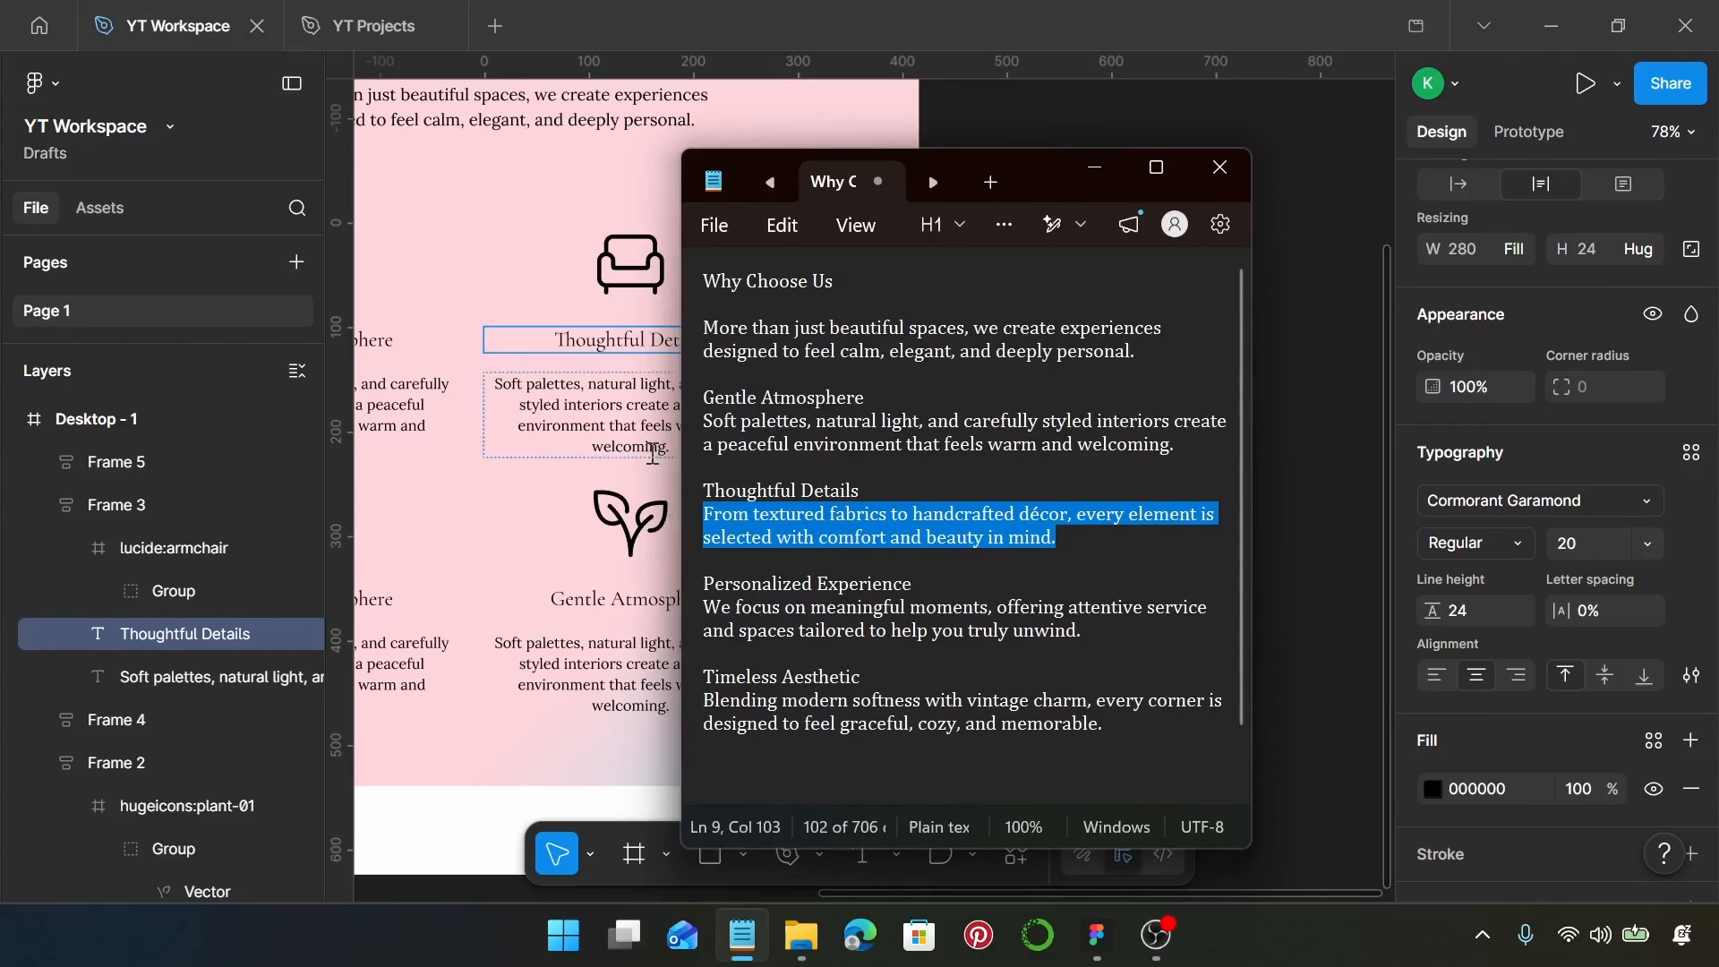
click(653, 450)
double_click(653, 450)
key(ctrl+v)
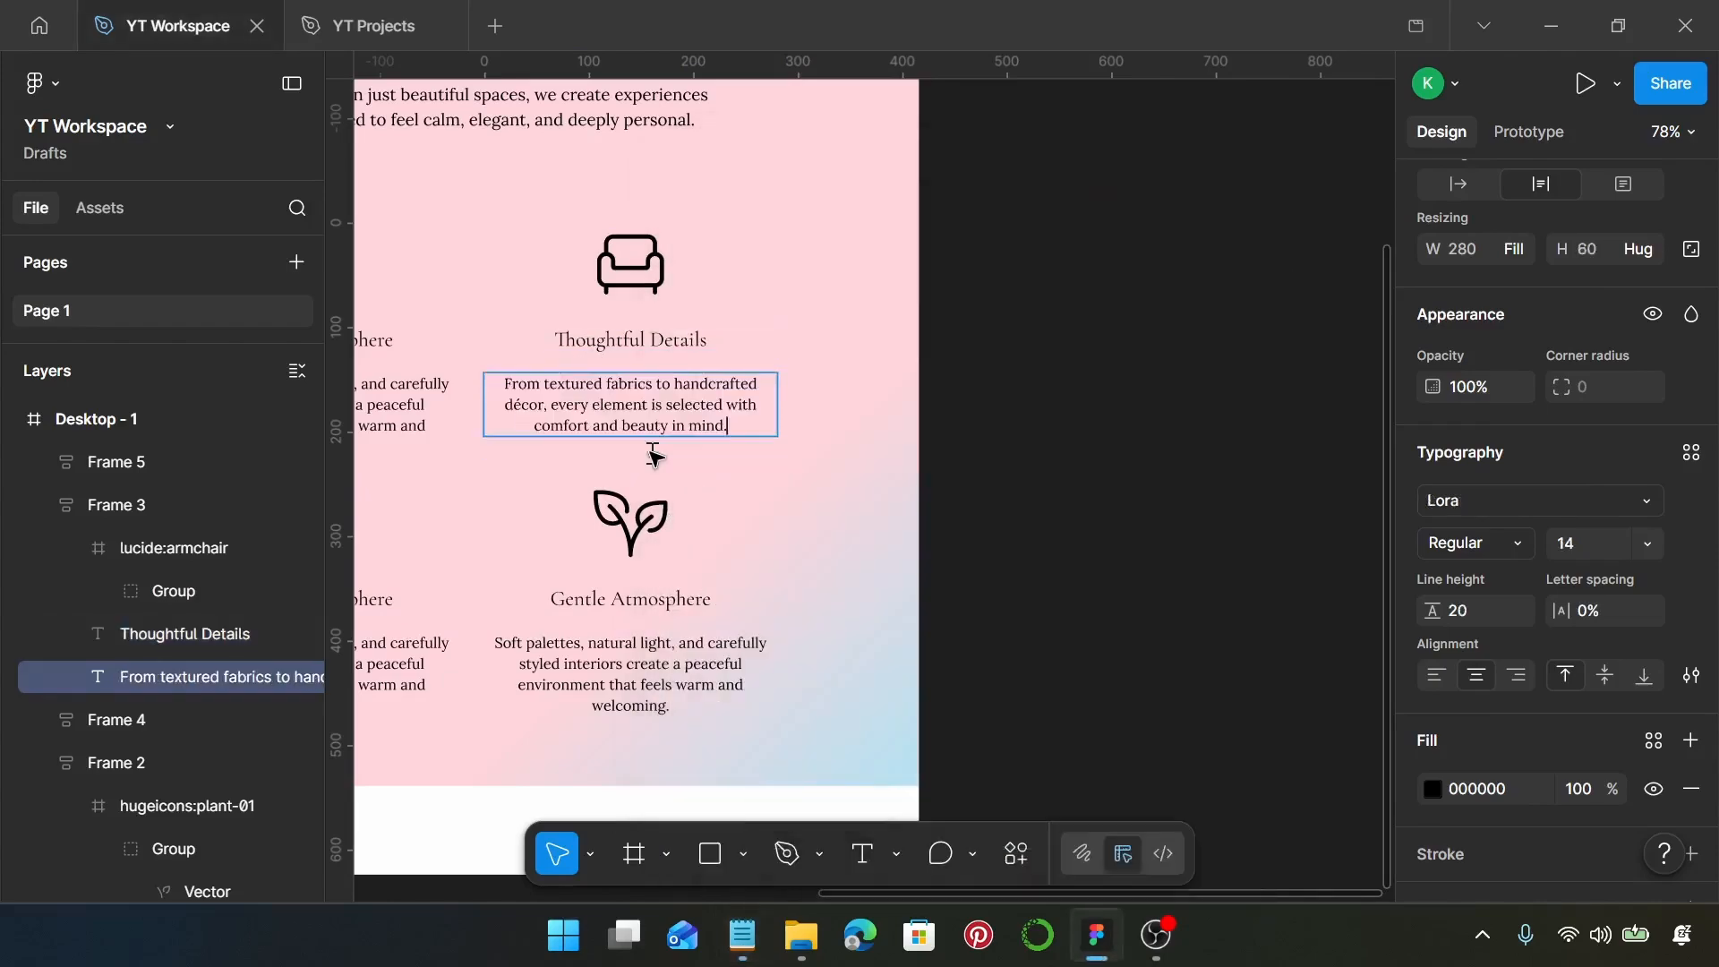
scroll(860, 434, left, 5)
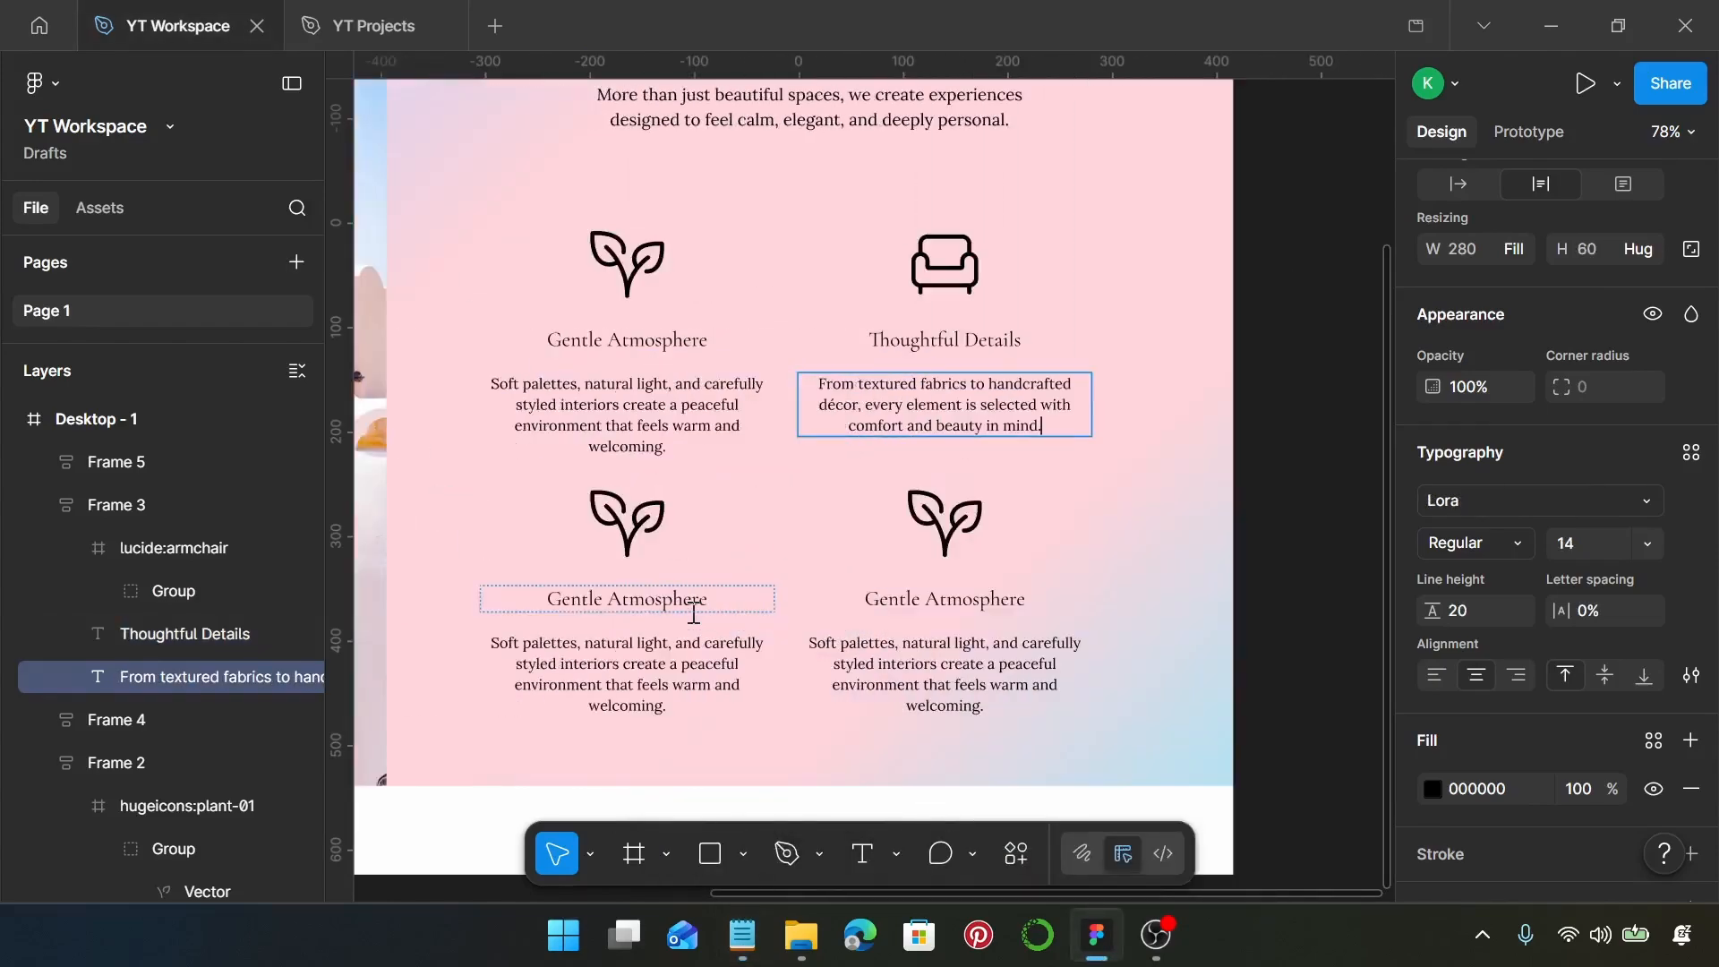
scroll(689, 601, down, 1)
key(Escape)
Open the Iconify plugin for the plant icon in the lower-left feature block and search for cabin
click(639, 452)
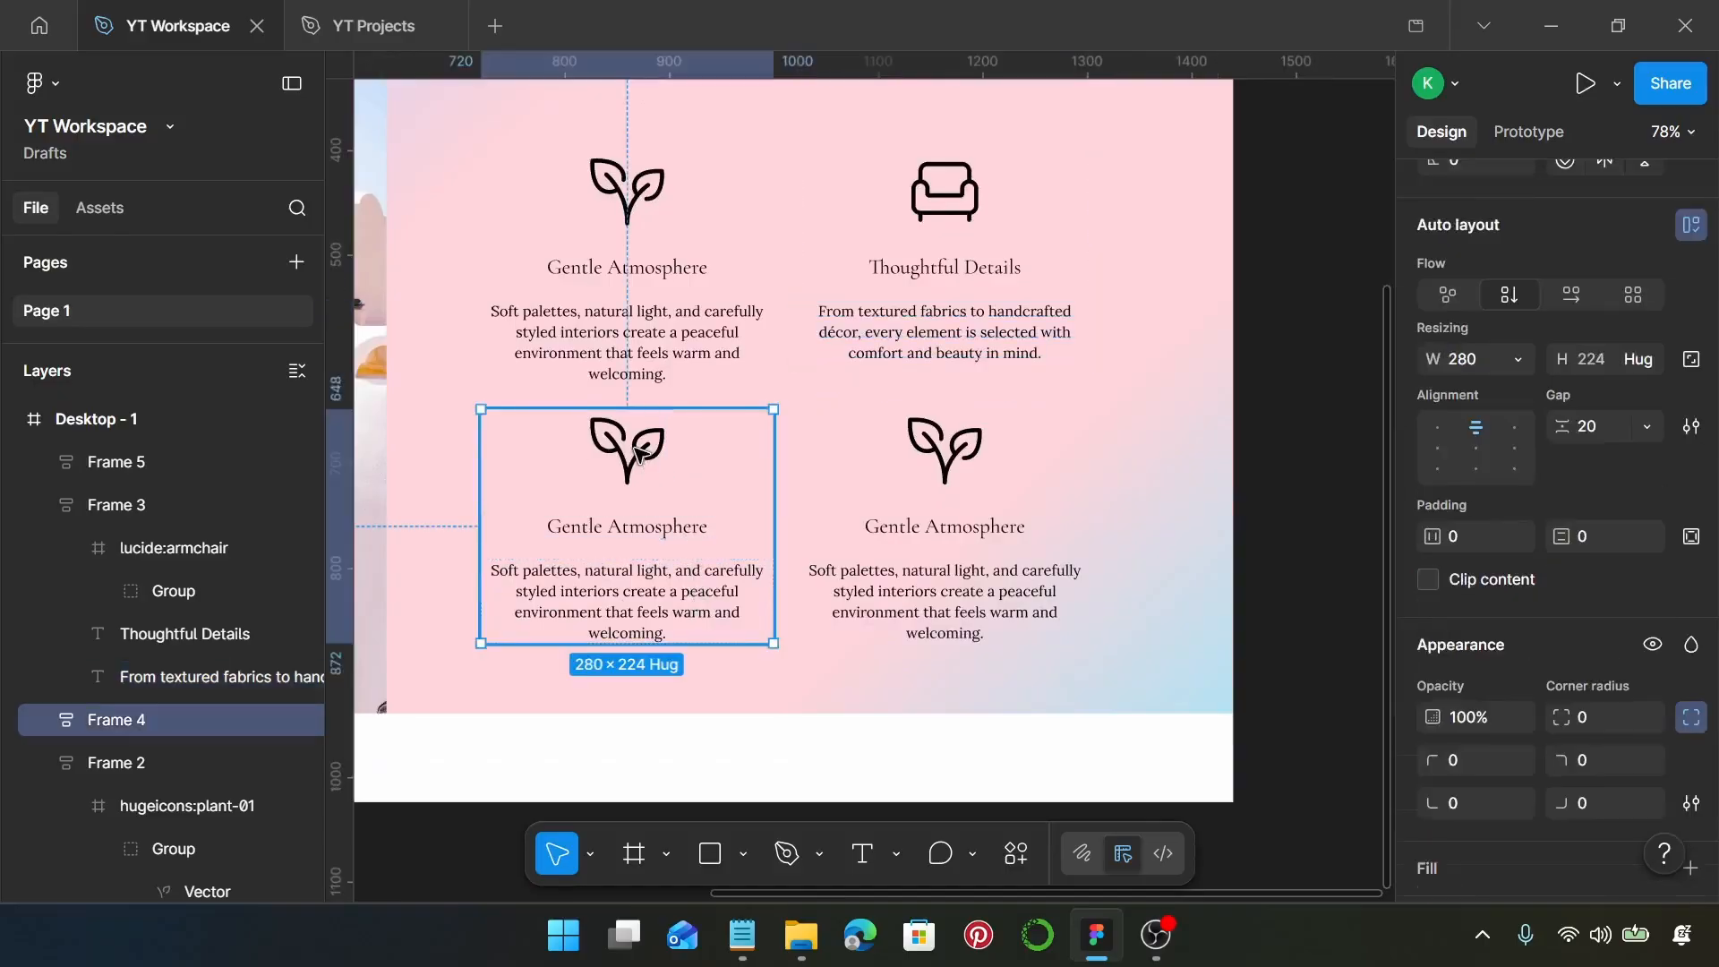
click(639, 452)
right_click(639, 452)
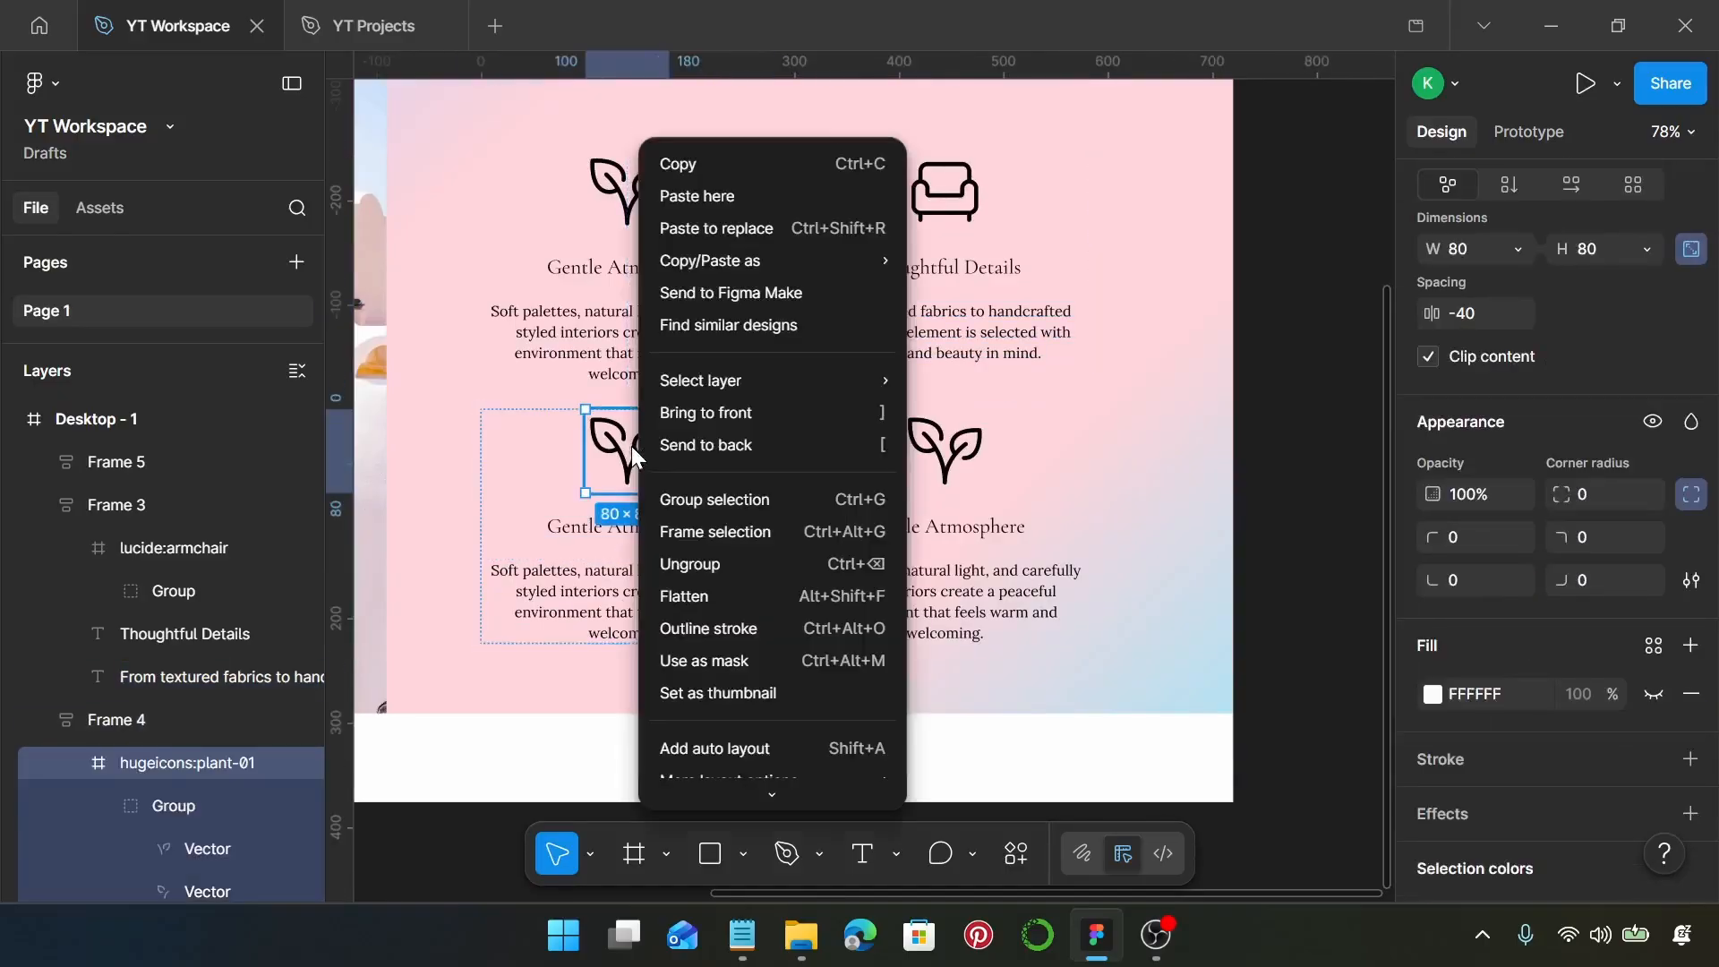
mouse_move(816, 770)
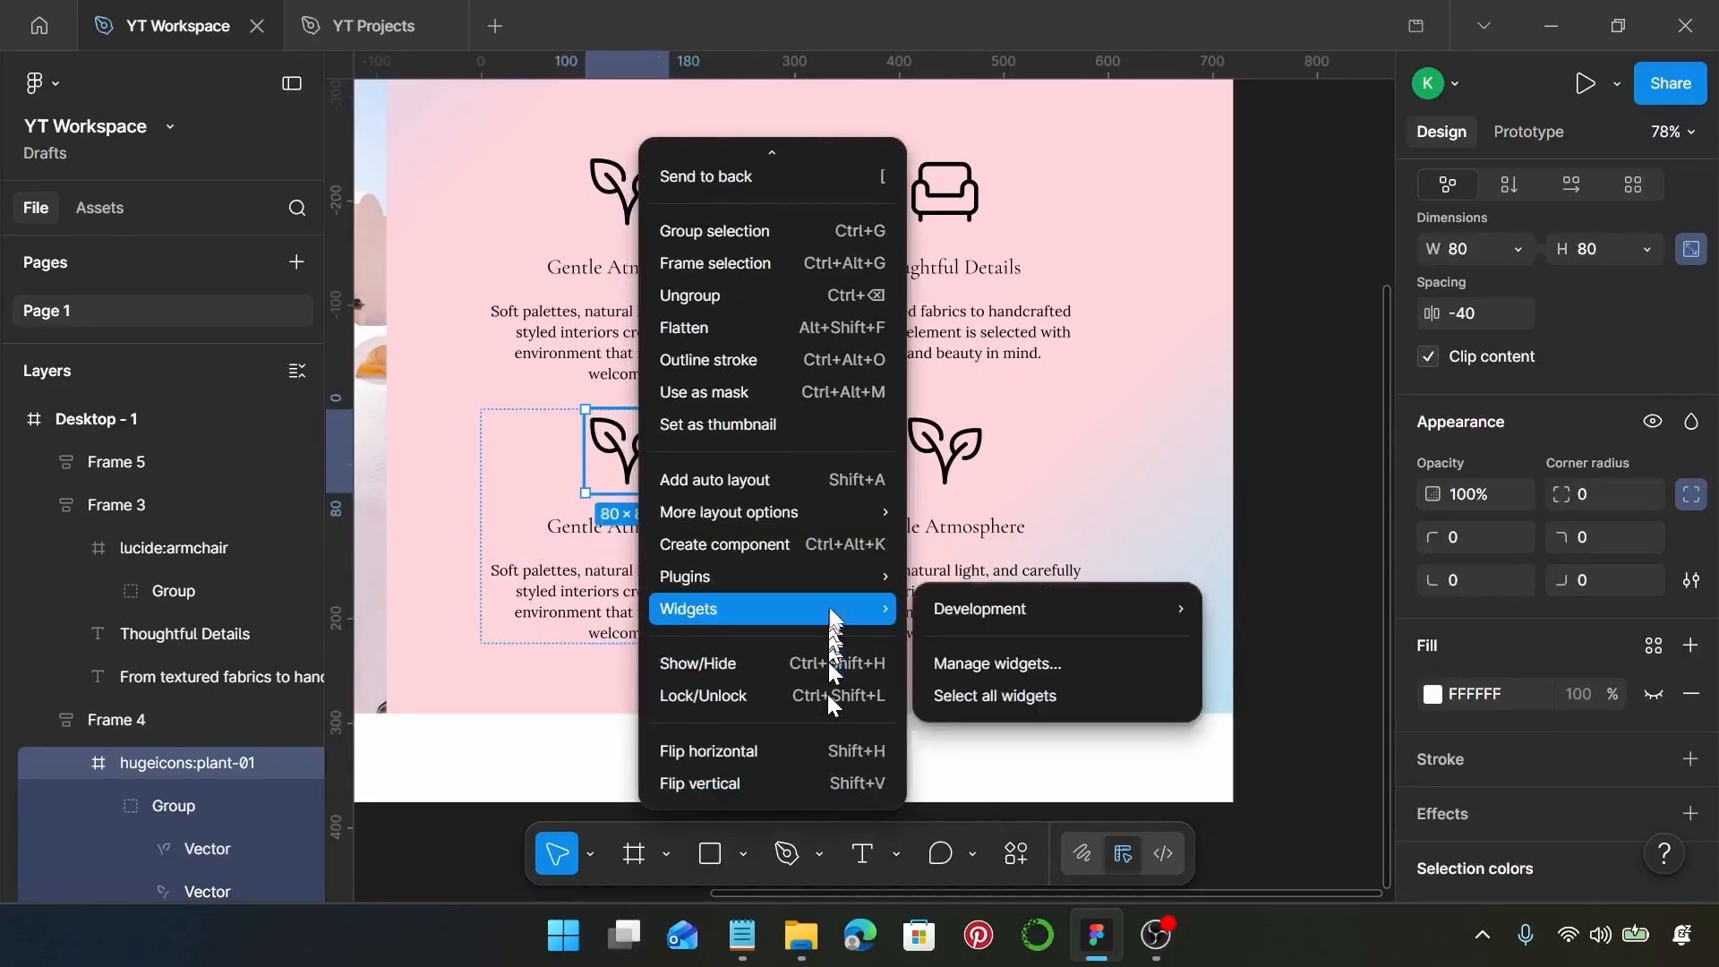
mouse_move(837, 577)
click(1026, 209)
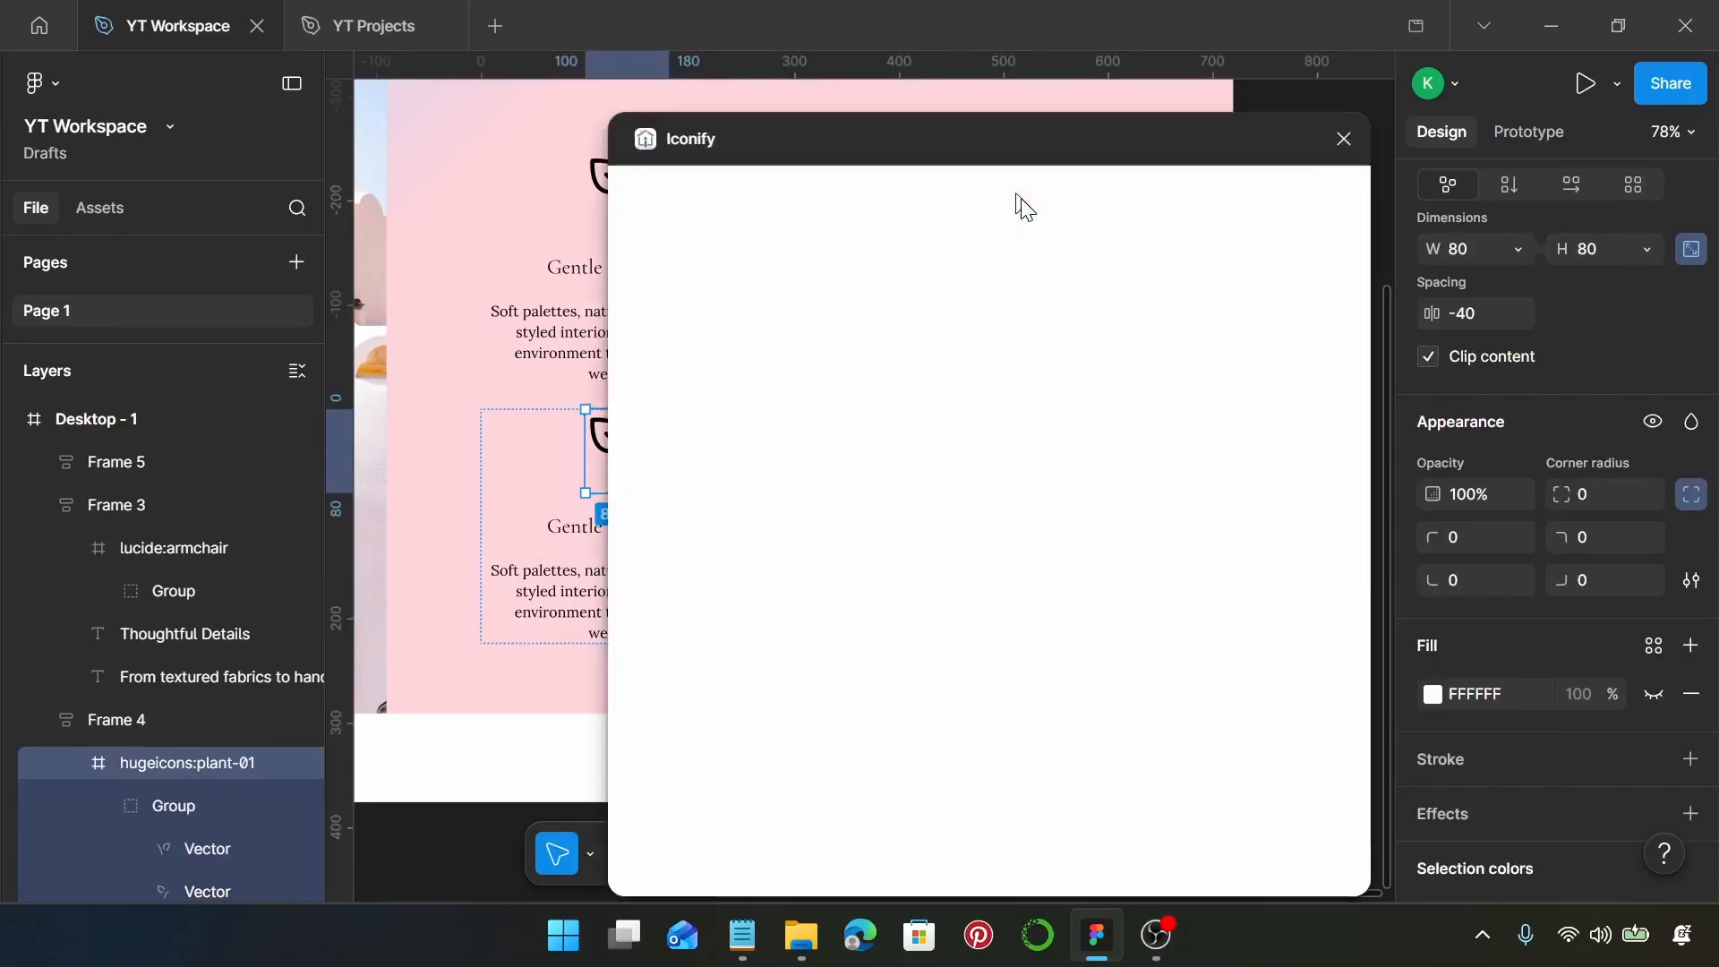
click(854, 247)
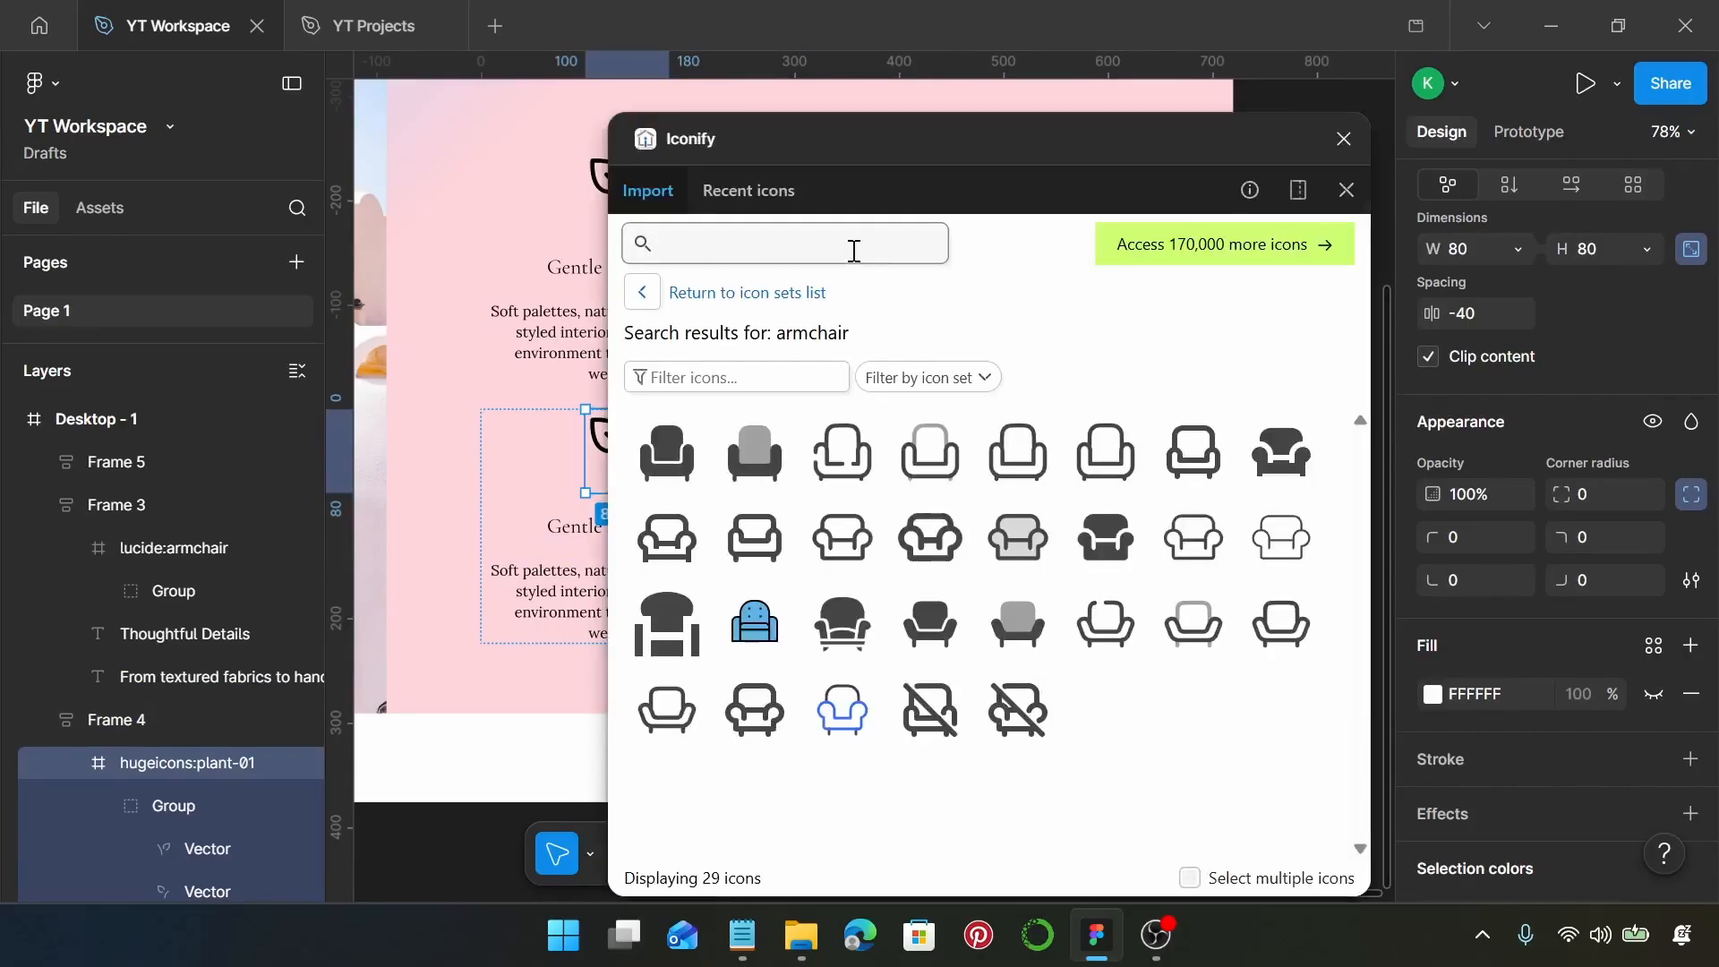
text(cabin)
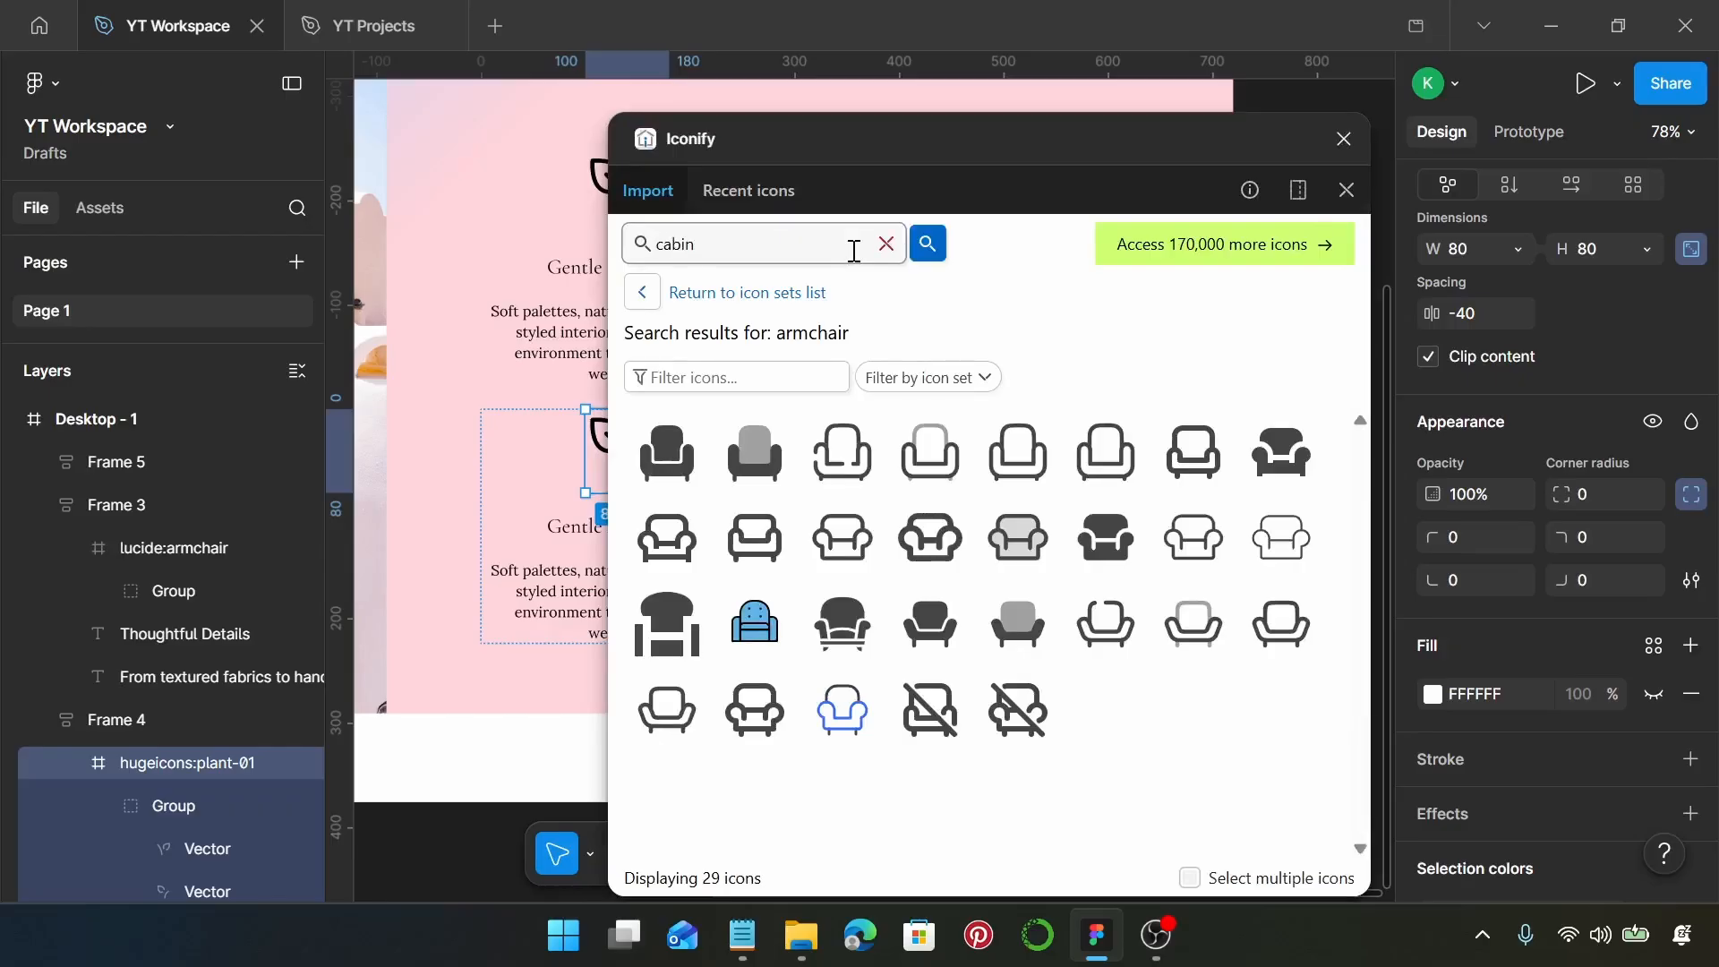
key(Return)
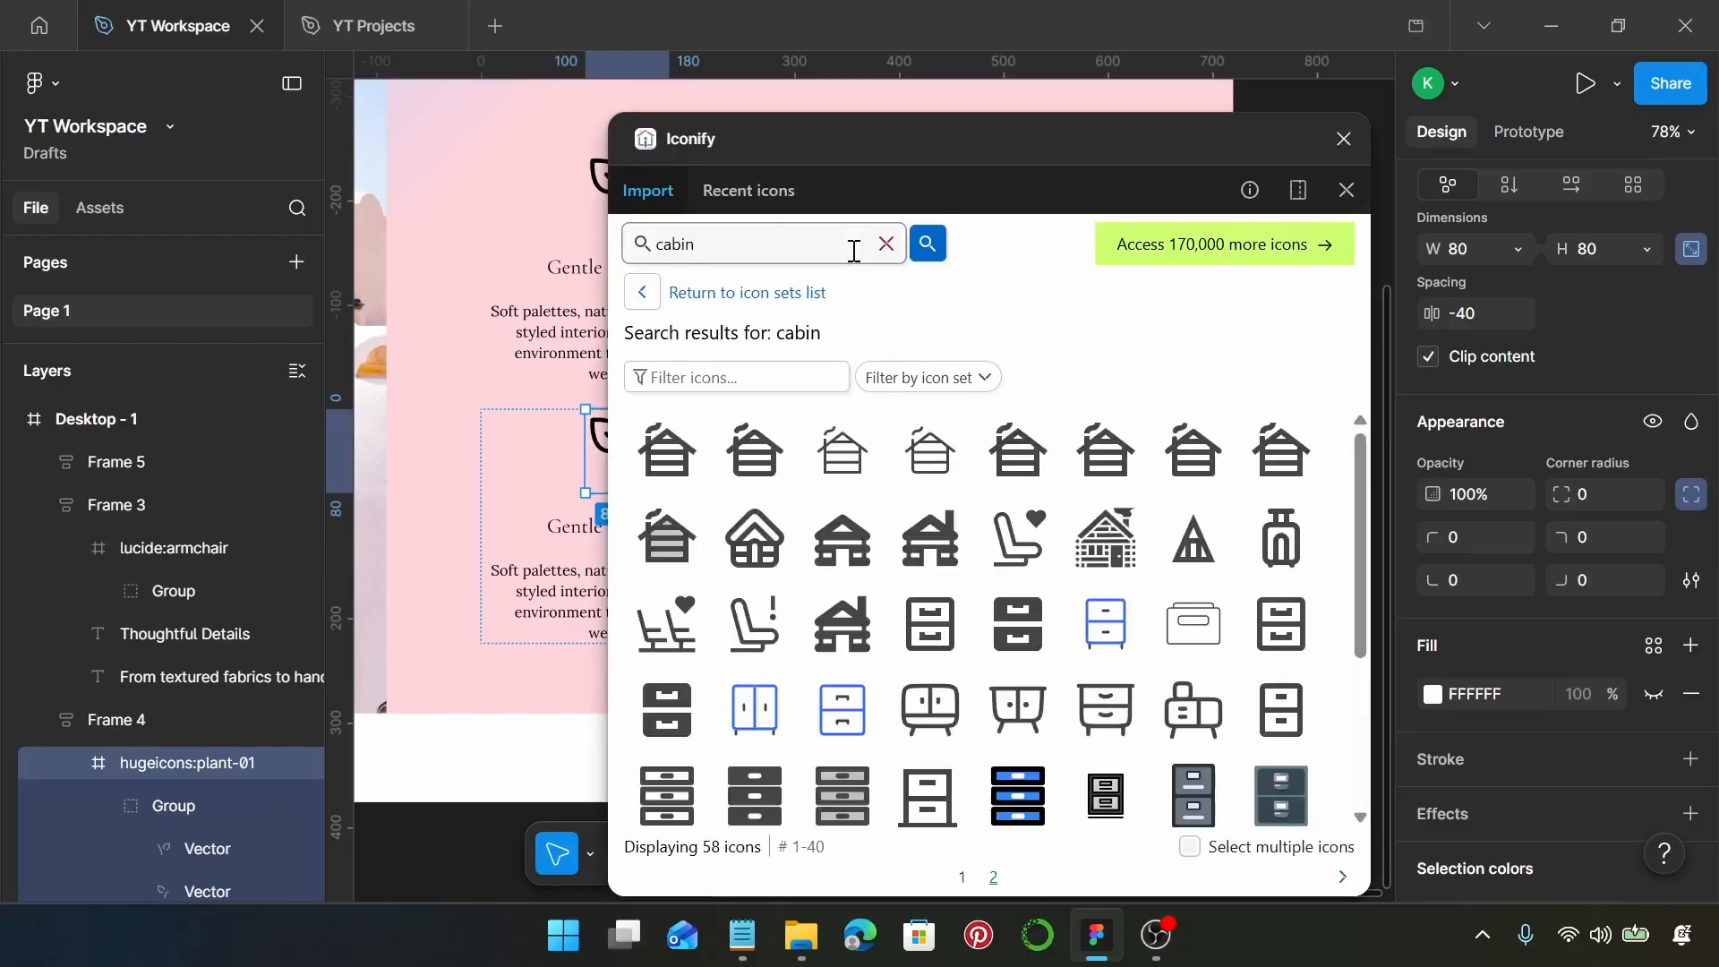
Replace the lower-left block's plant icon with the lucide-lab:cabin icon and close the plugin
click(768, 546)
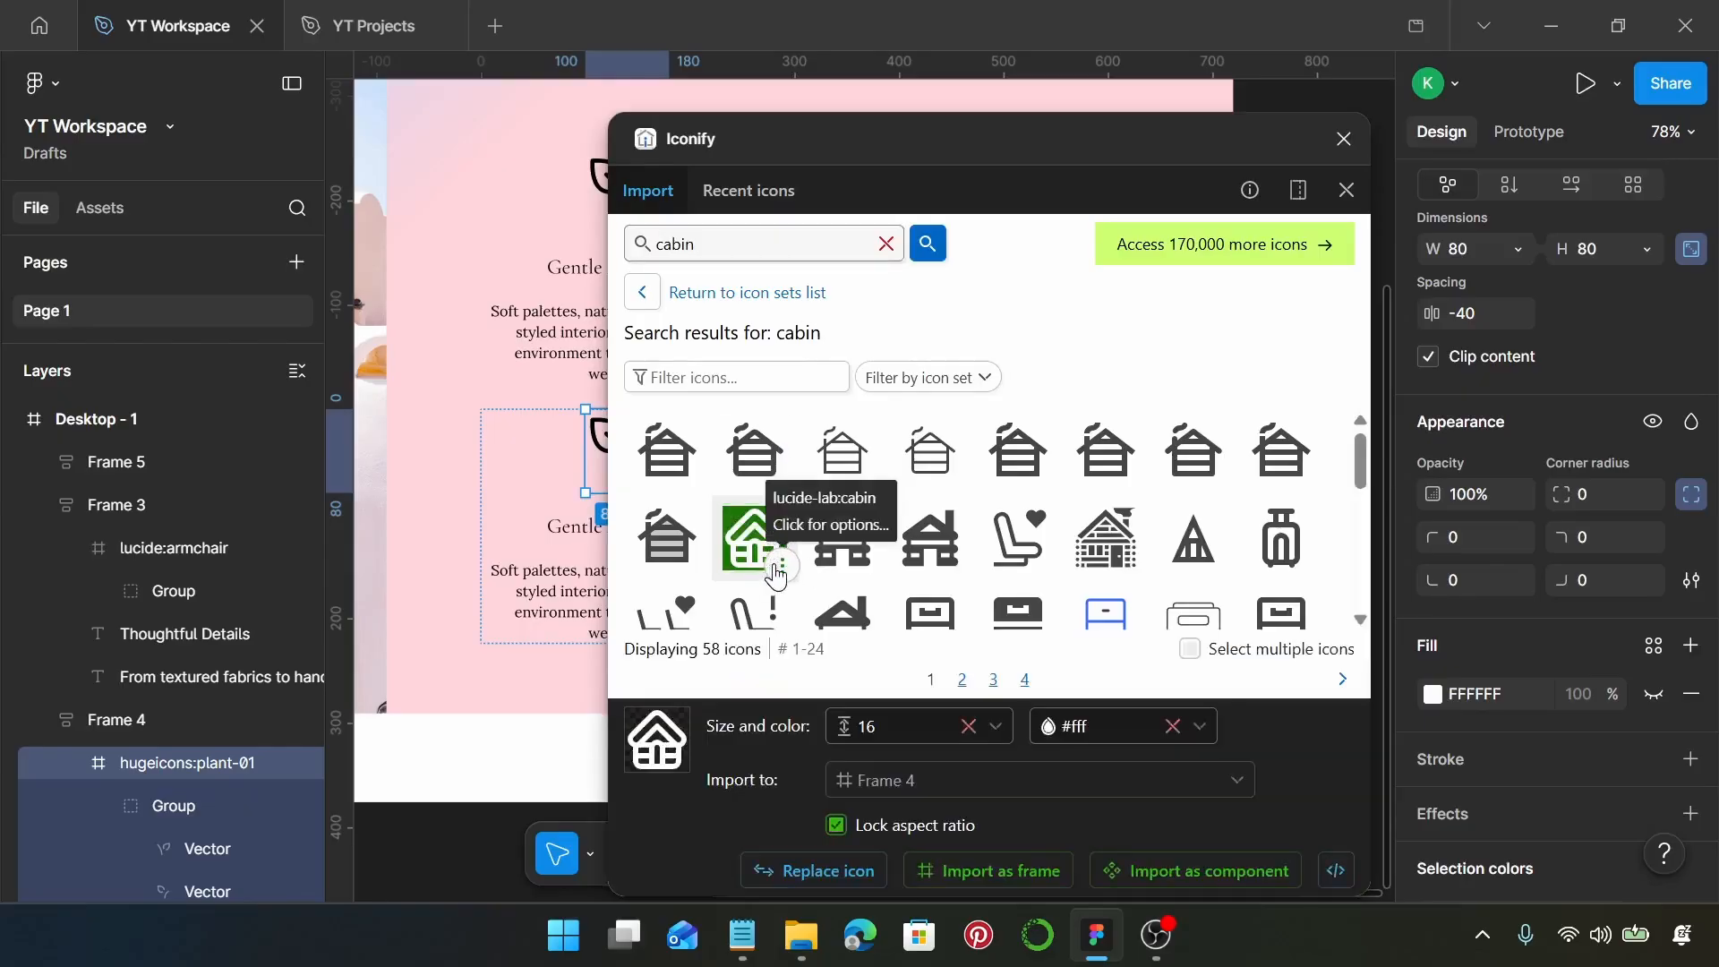
click(851, 871)
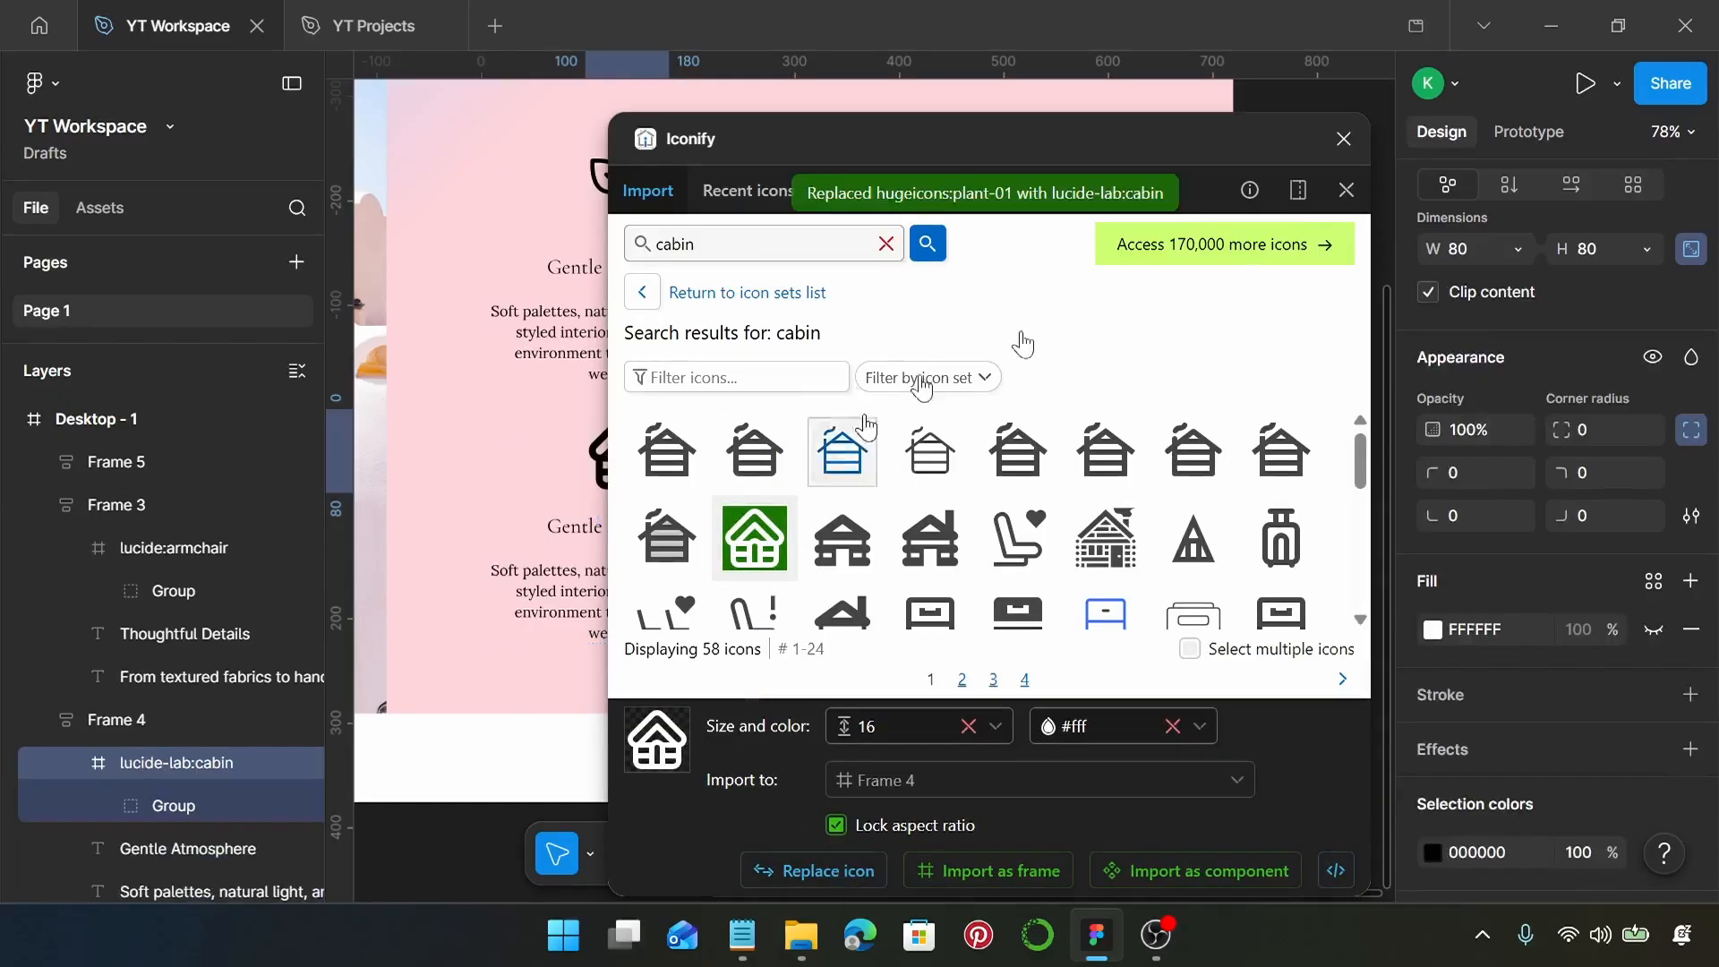
click(1345, 139)
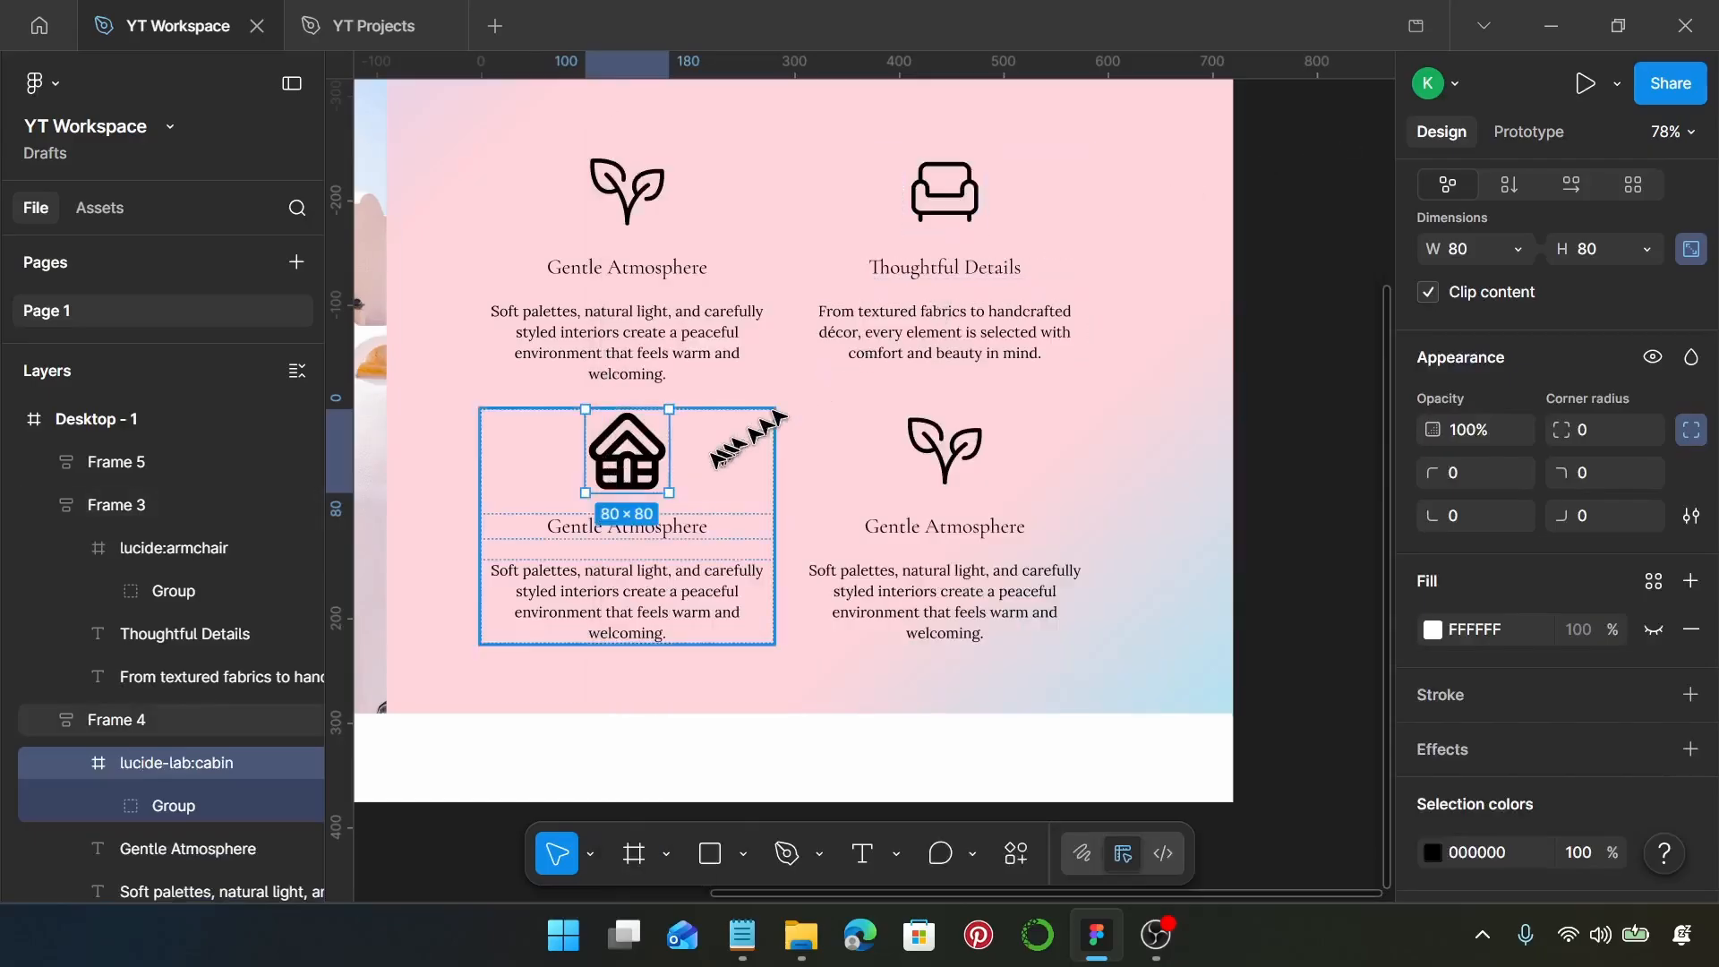
Set the stroke weight of all the cabin icon's vector paths to 4
double_click(647, 481)
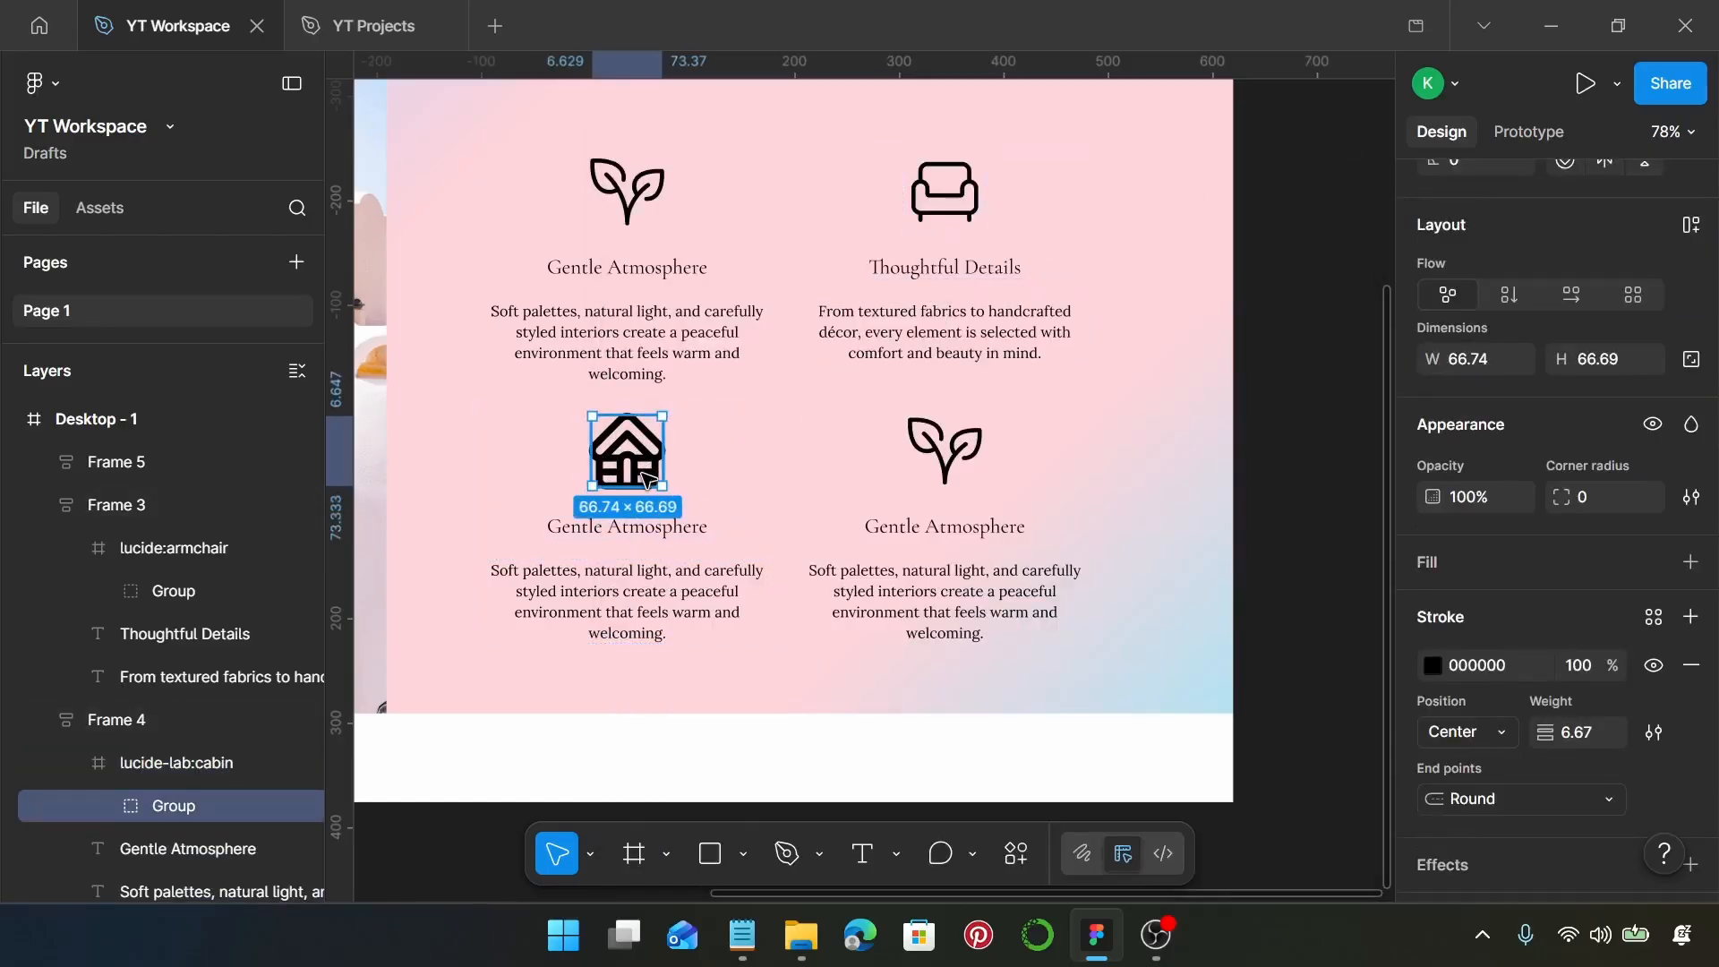
key(Return)
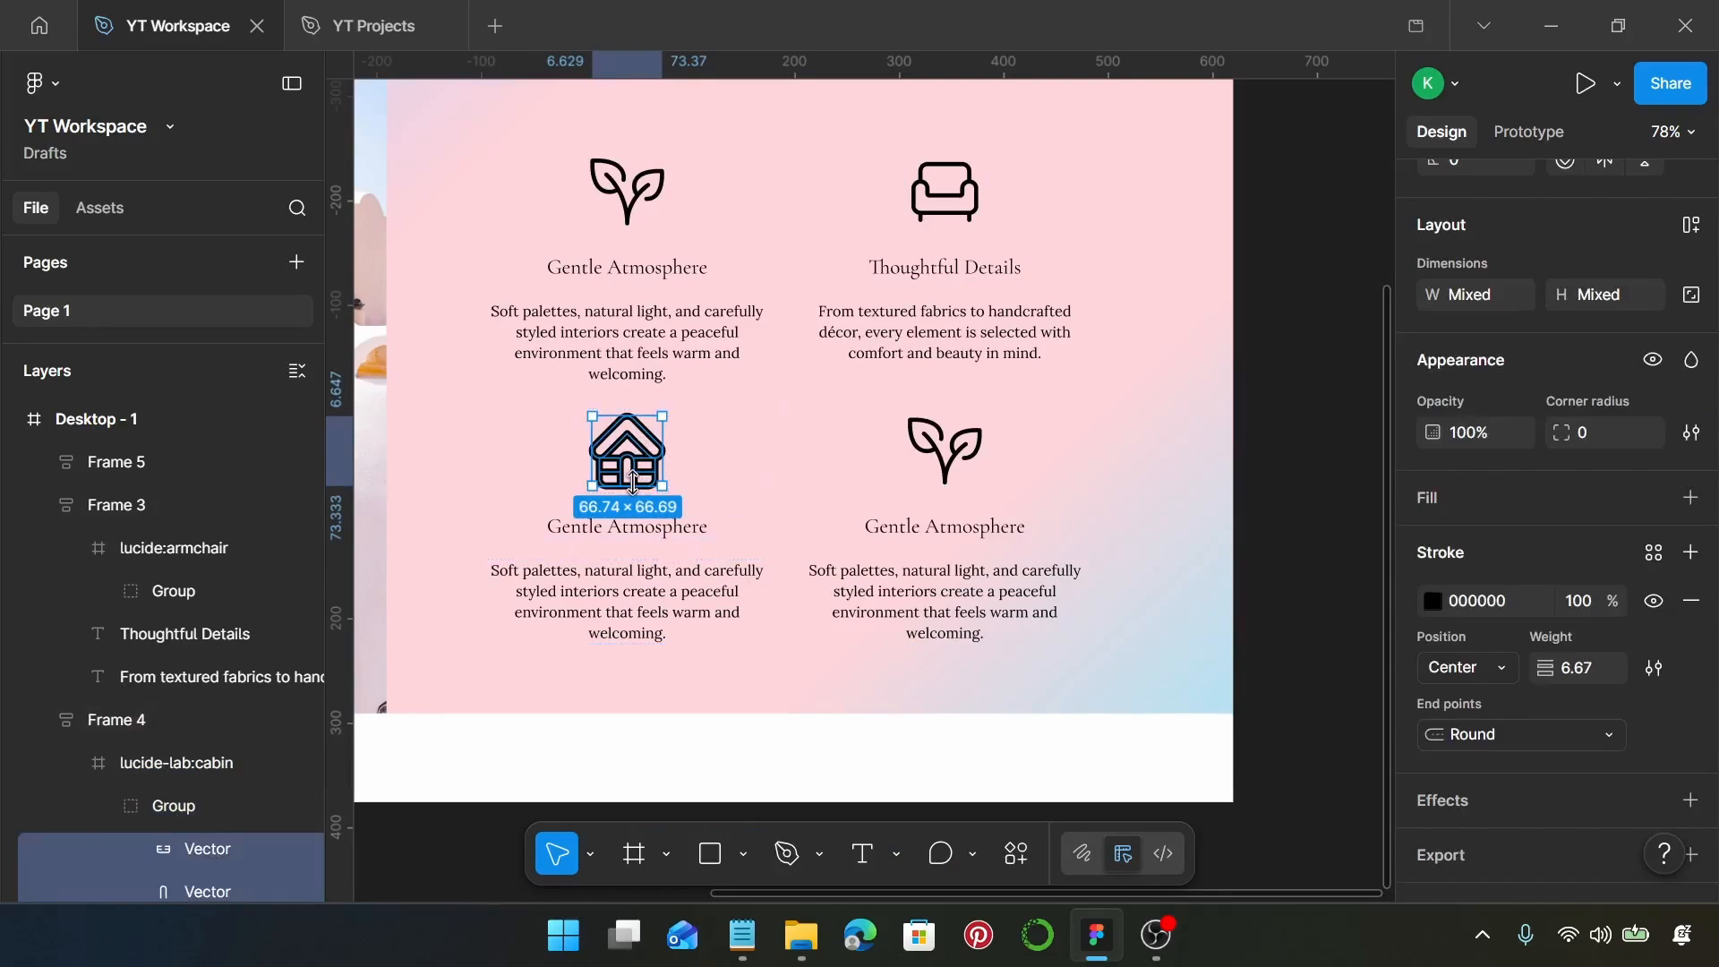
click(1593, 670)
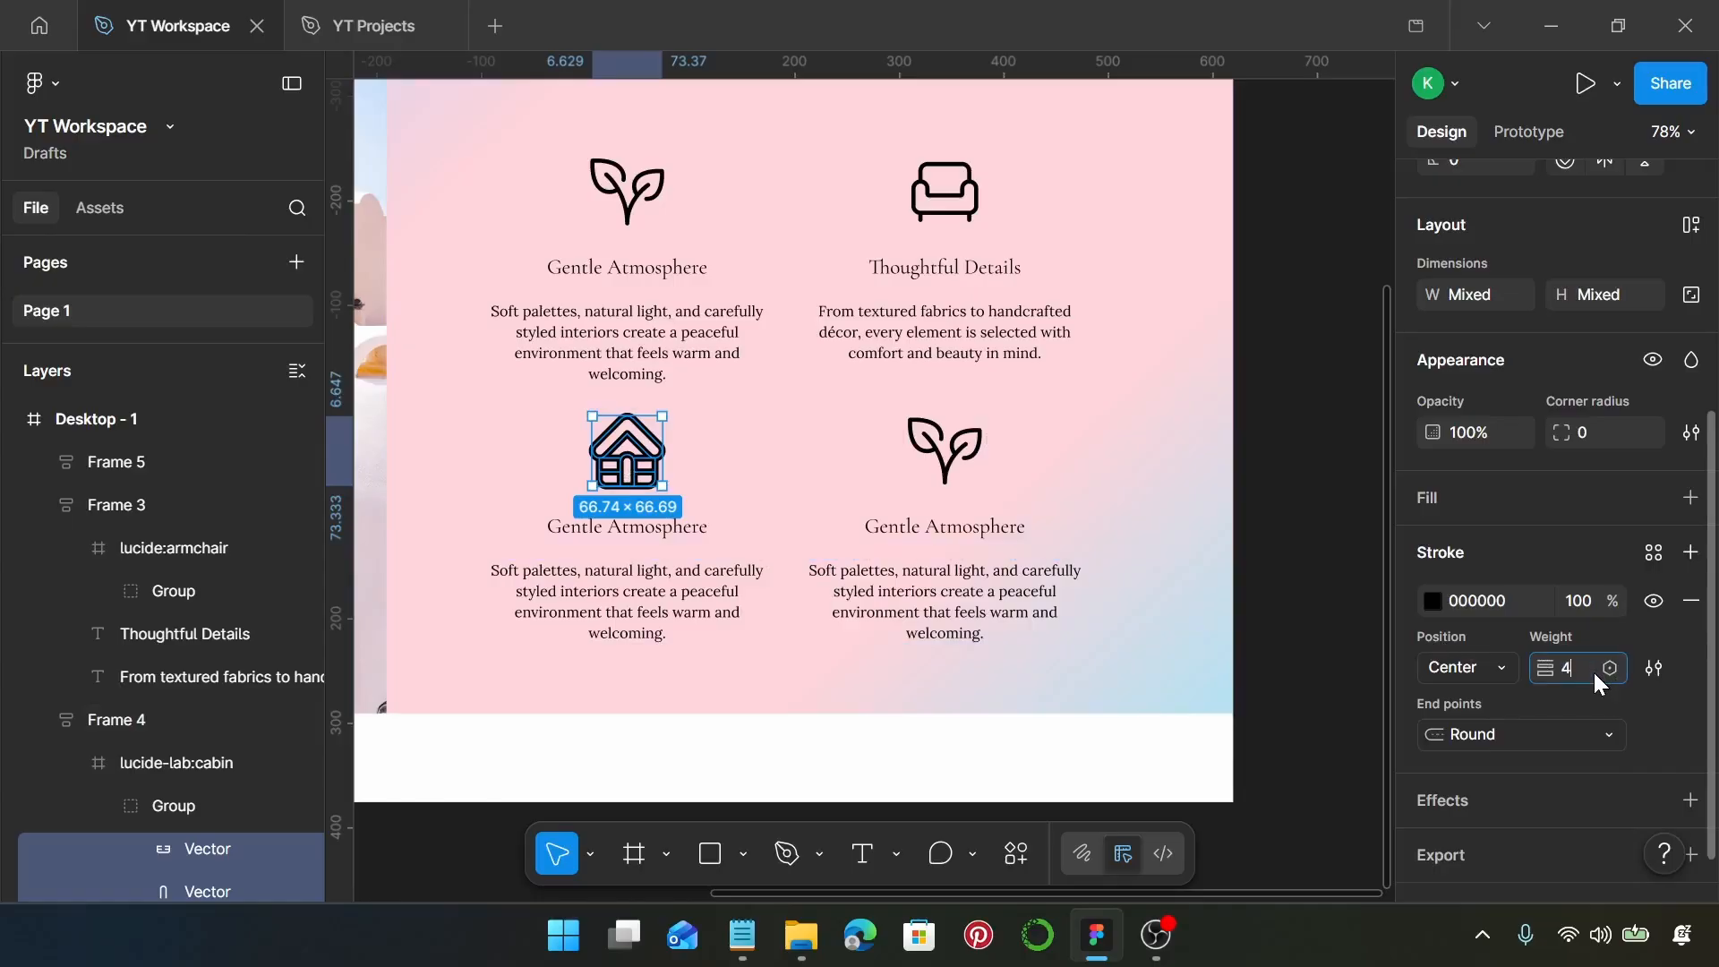
text(4)
key(Return)
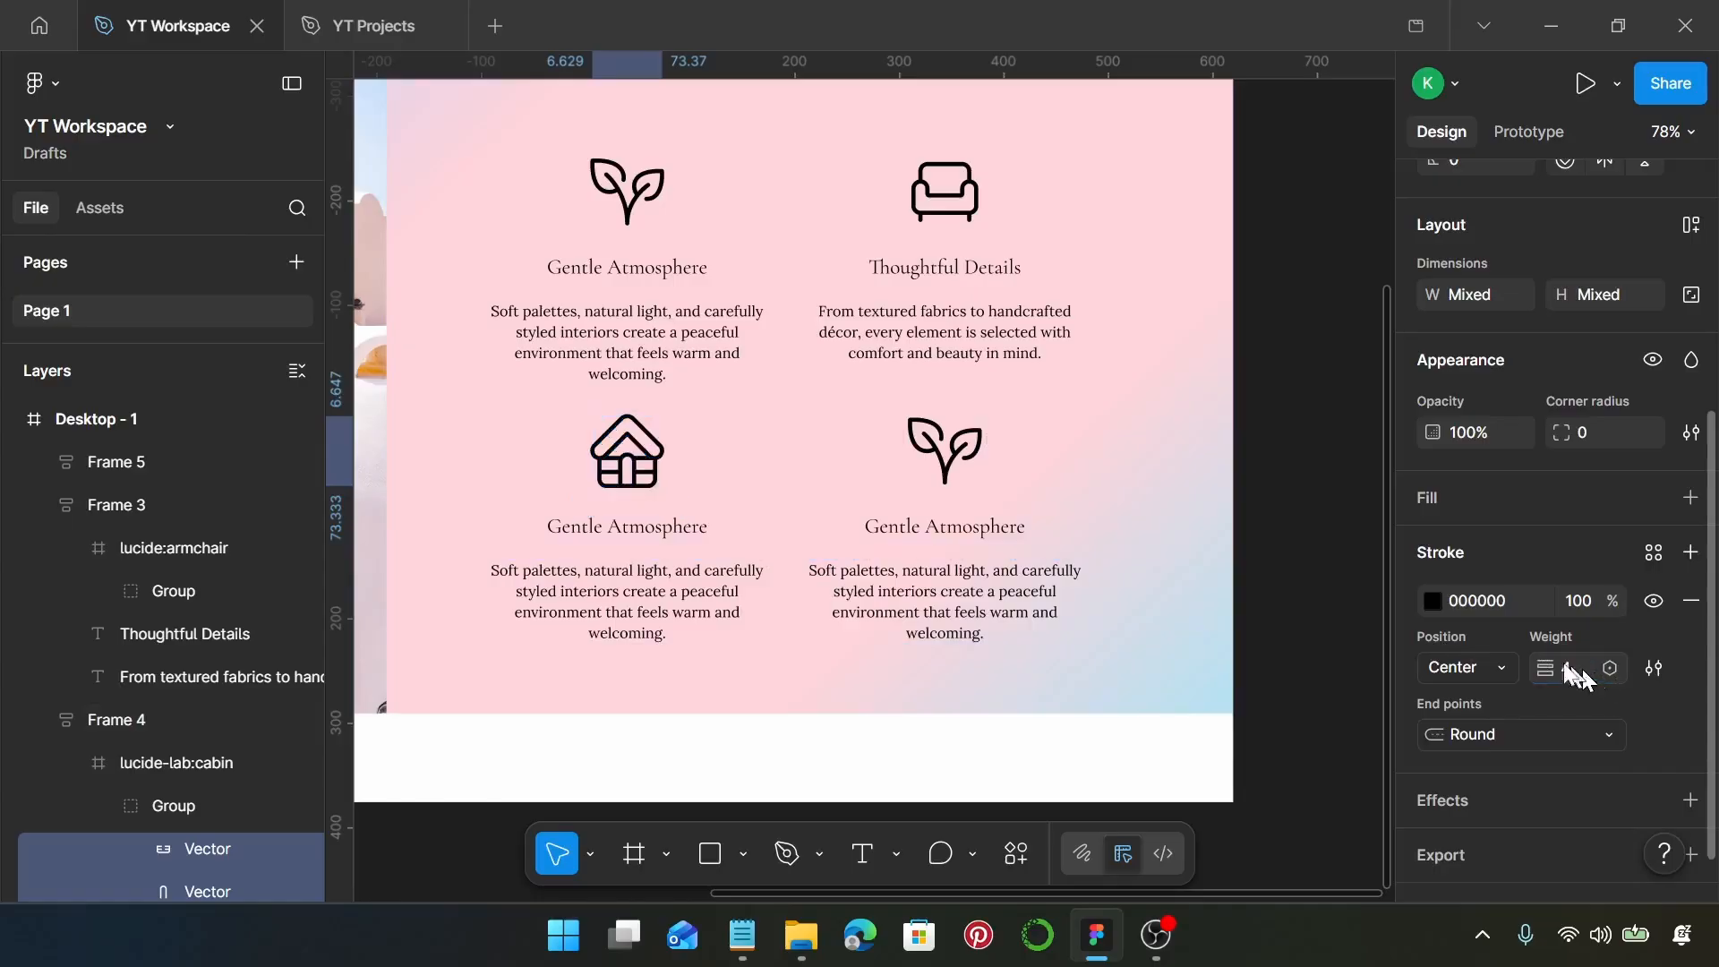
Copy "Personalized Experience" from the Notepad text and paste it over the heading beneath the cabin icon in Figma
click(742, 935)
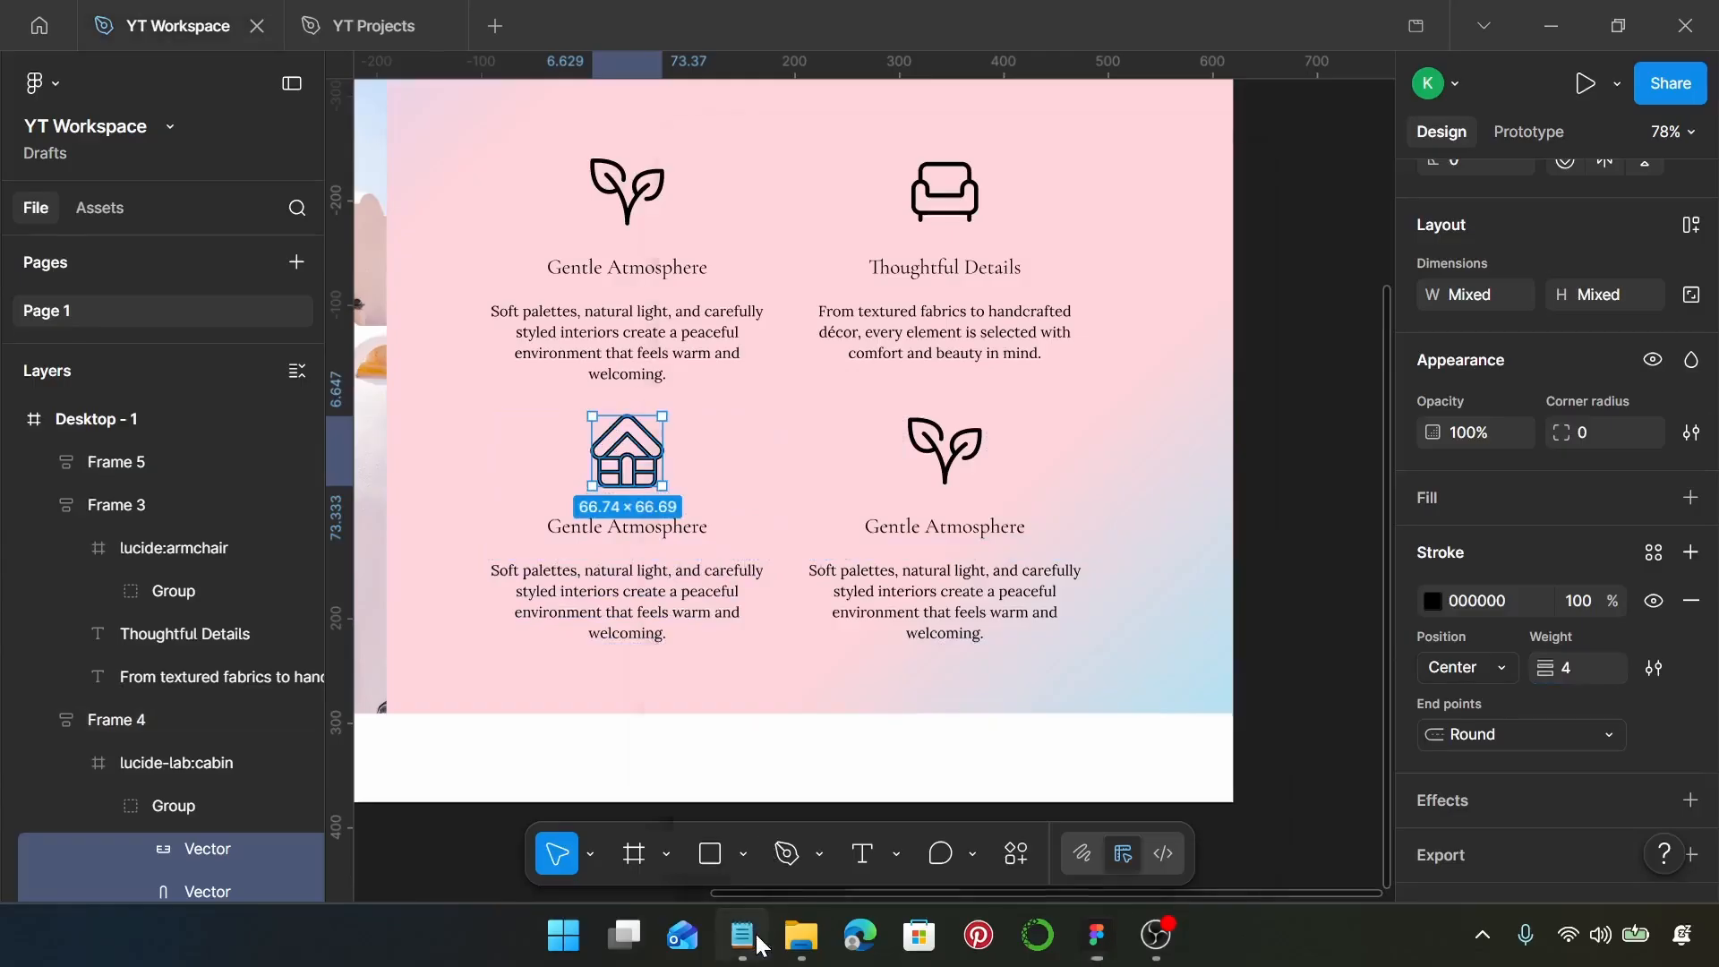
drag(915, 585, 712, 599)
key(ctrl+c)
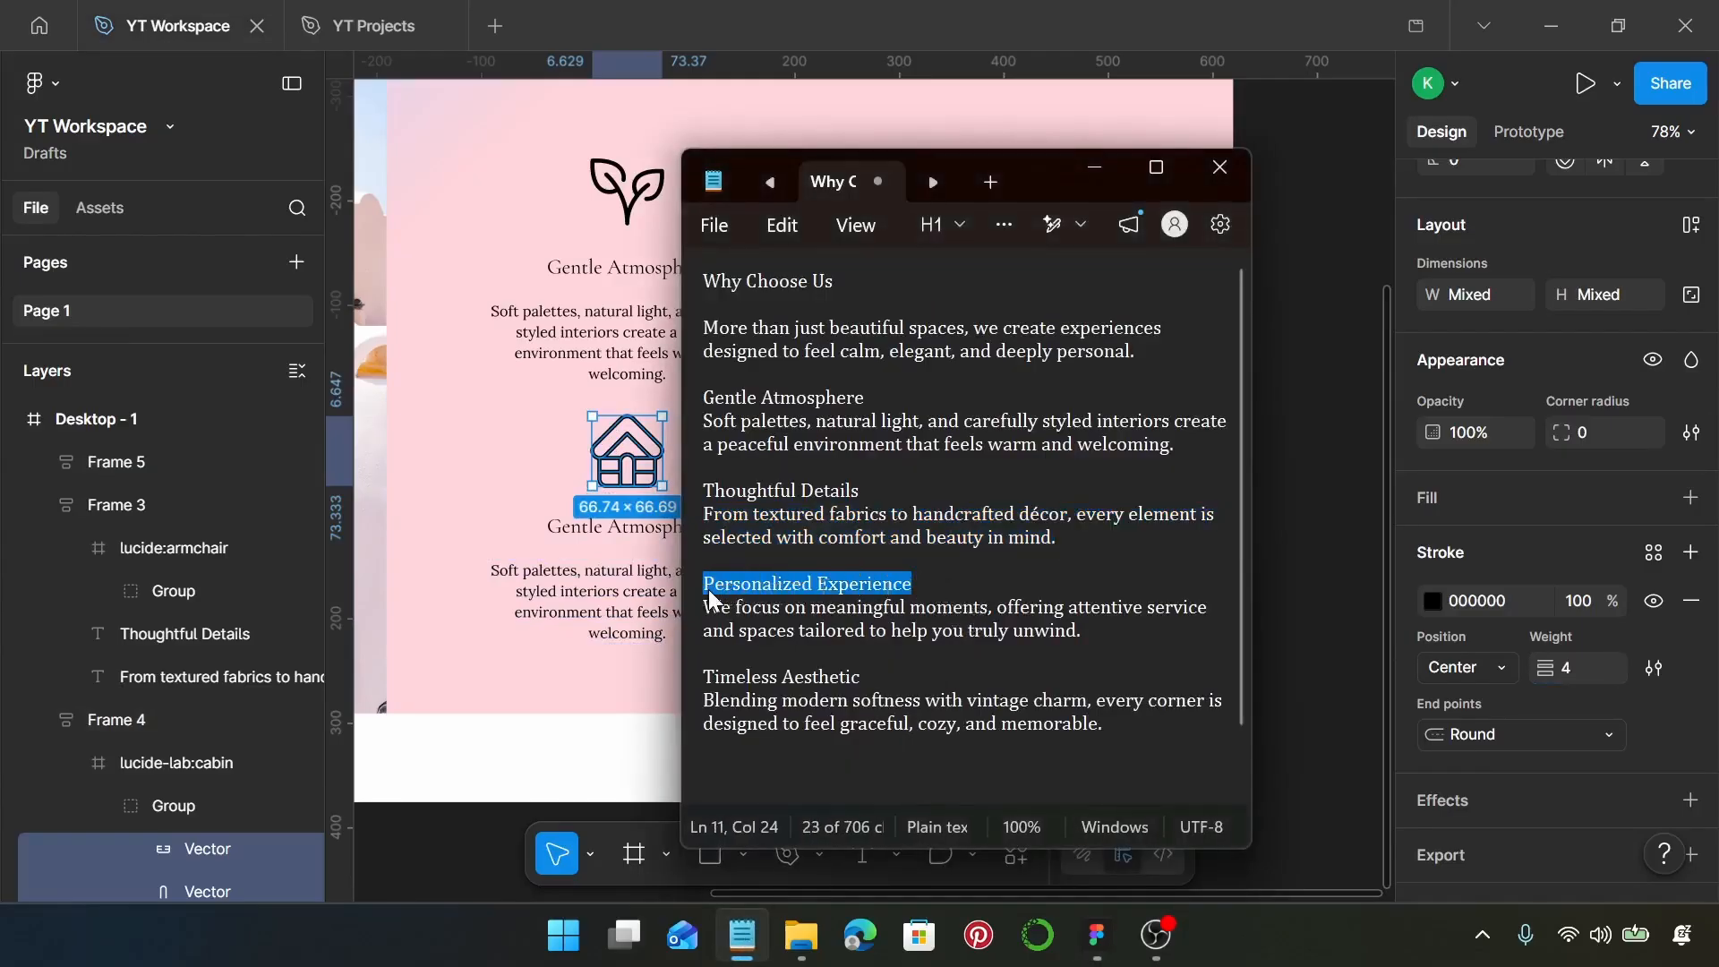
click(571, 537)
double_click(572, 537)
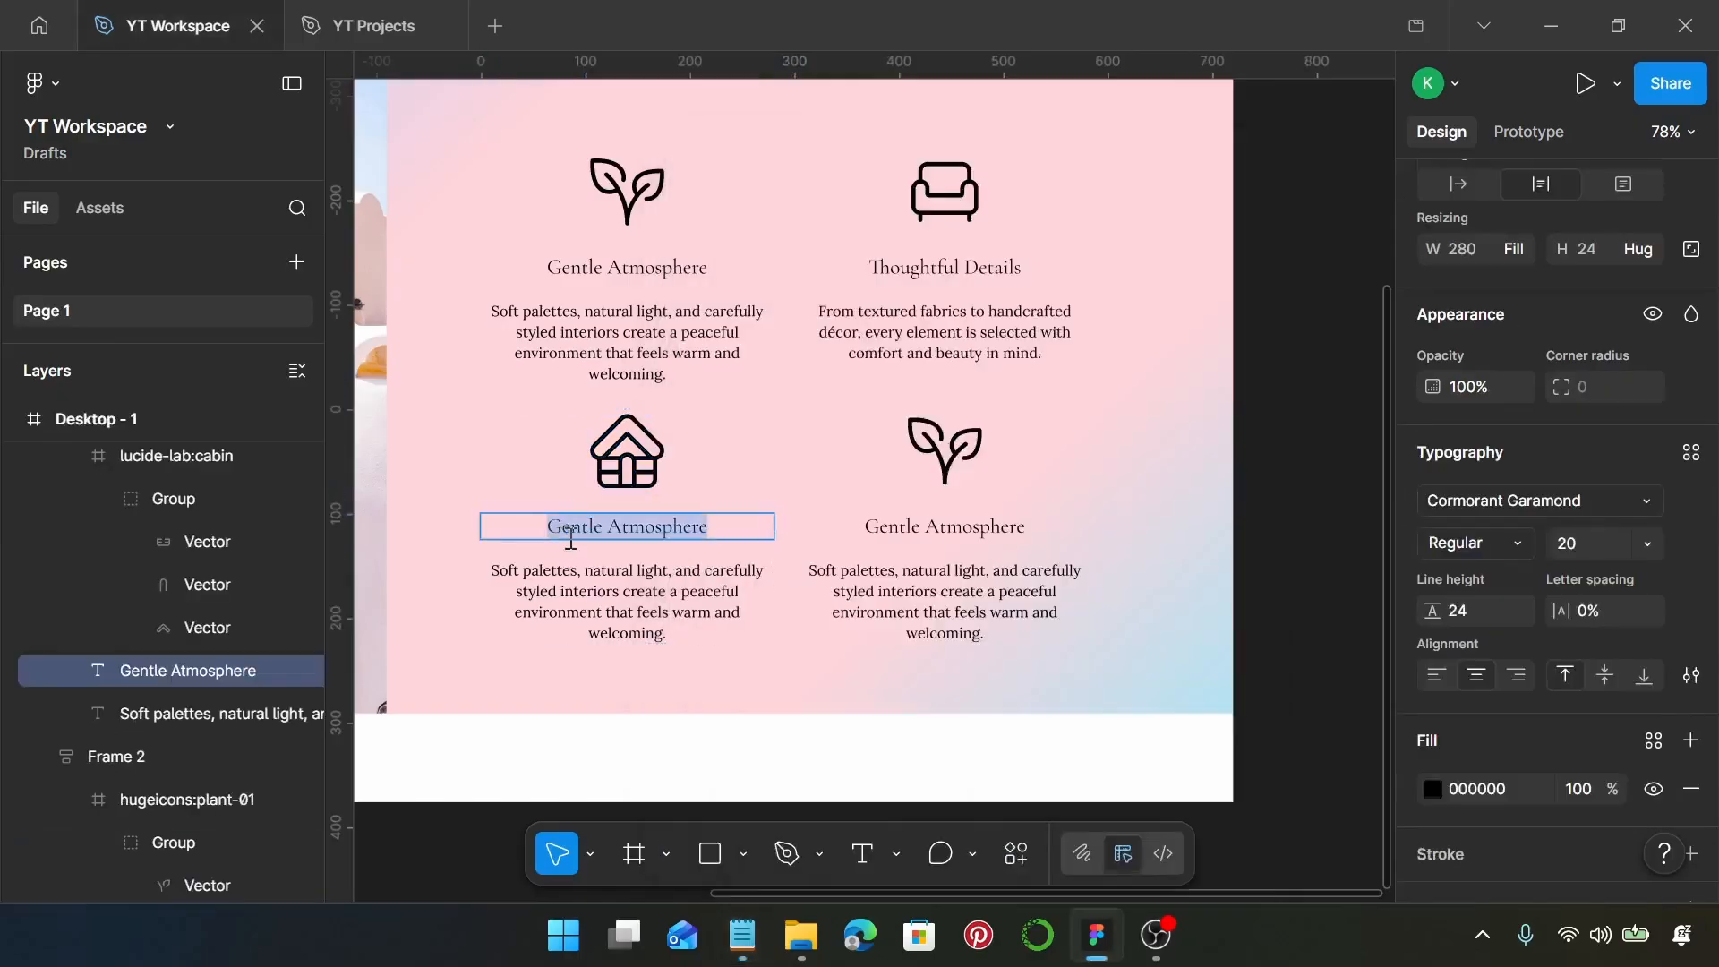
key(ctrl+v)
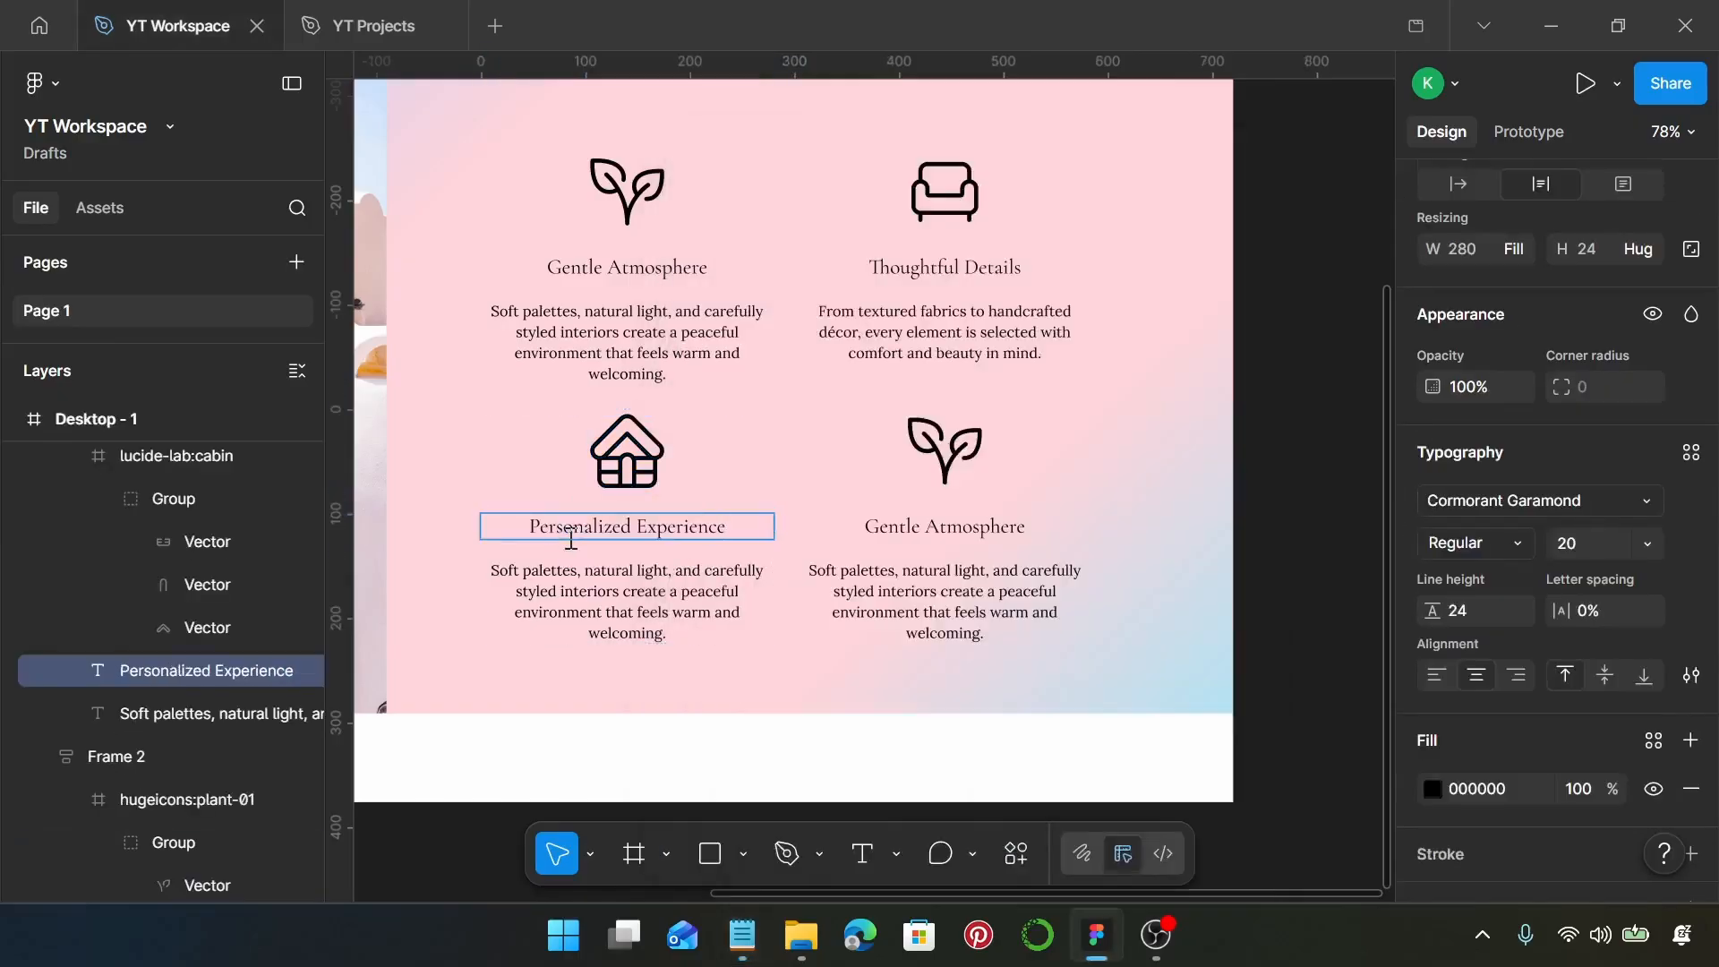
Replace the description under Personalized Experience with the Notepad sentence "We focus on meaningful moments, offering attentive service and spaces tailored to help you truly unwind."
click(742, 935)
drag(1083, 632, 717, 594)
key(ctrl+c)
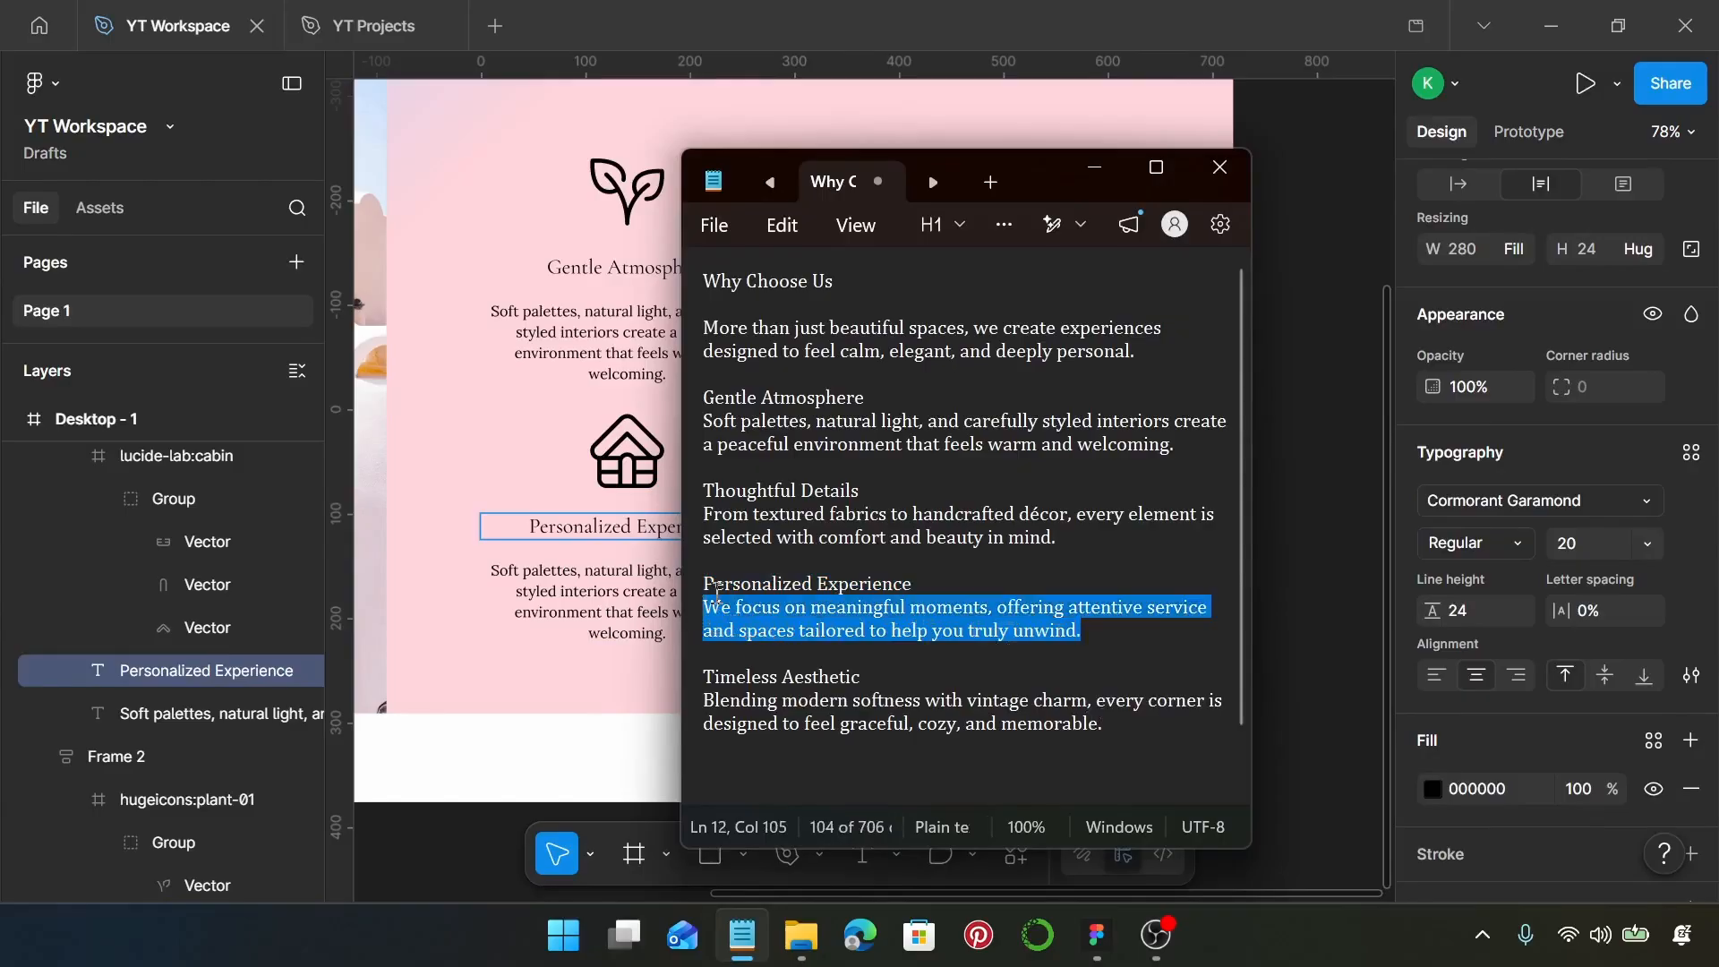
click(586, 602)
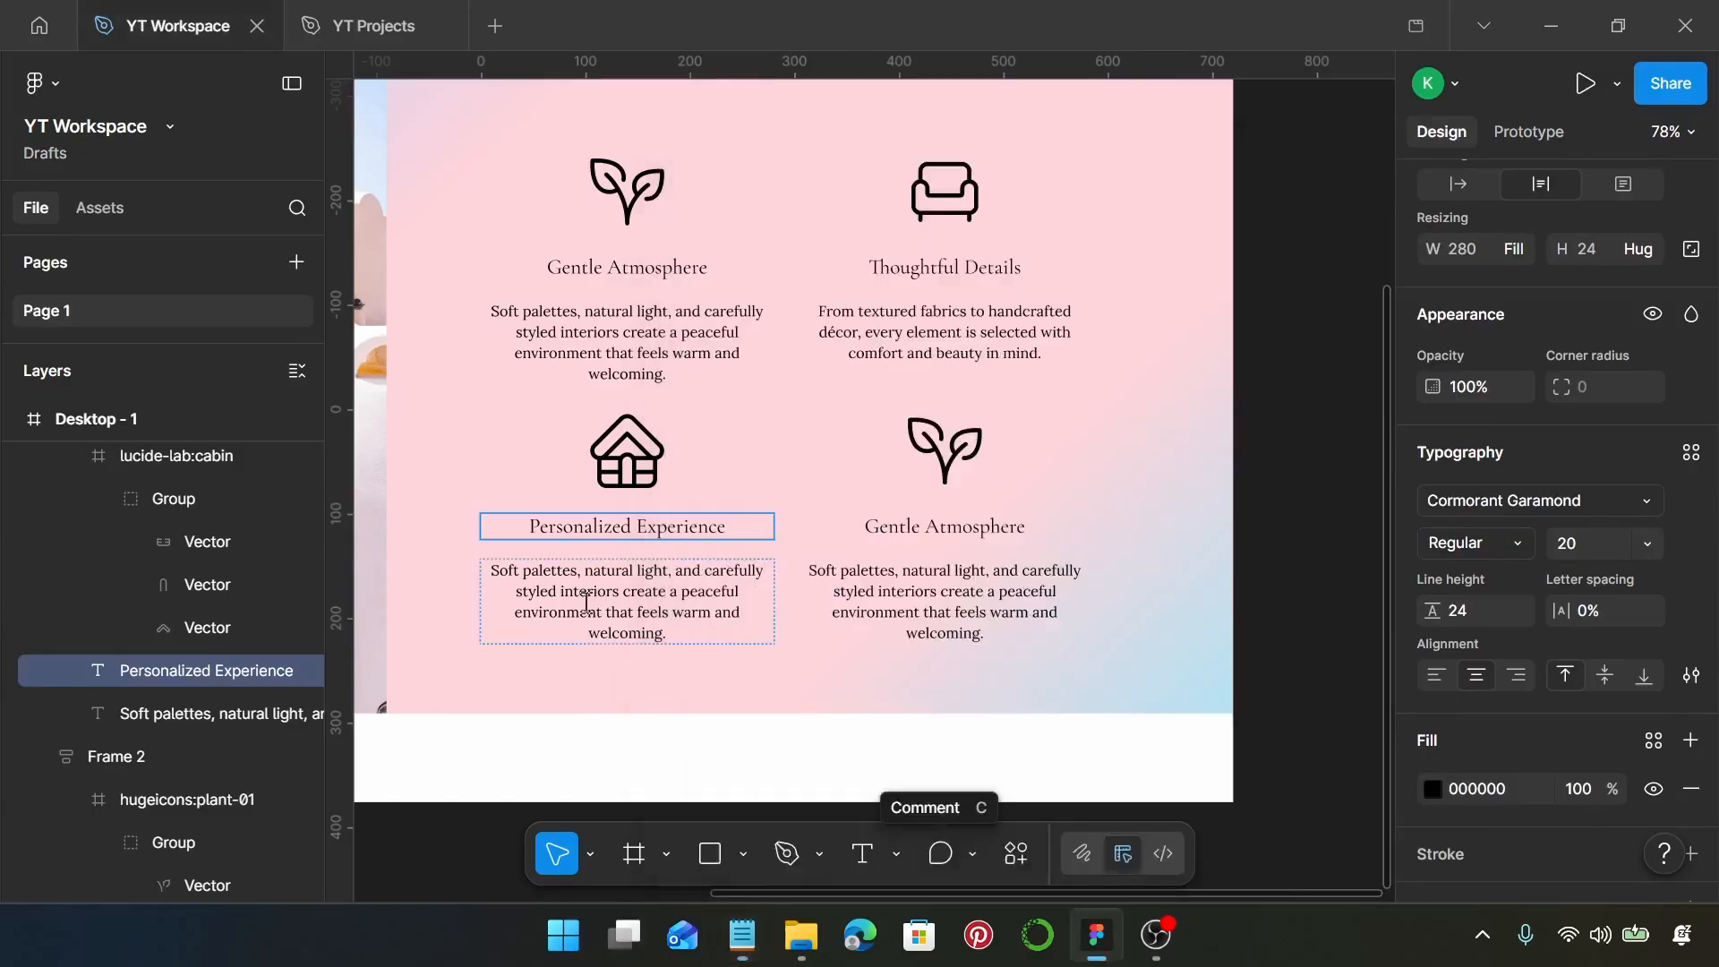
click(586, 602)
double_click(586, 602)
key(ctrl+v)
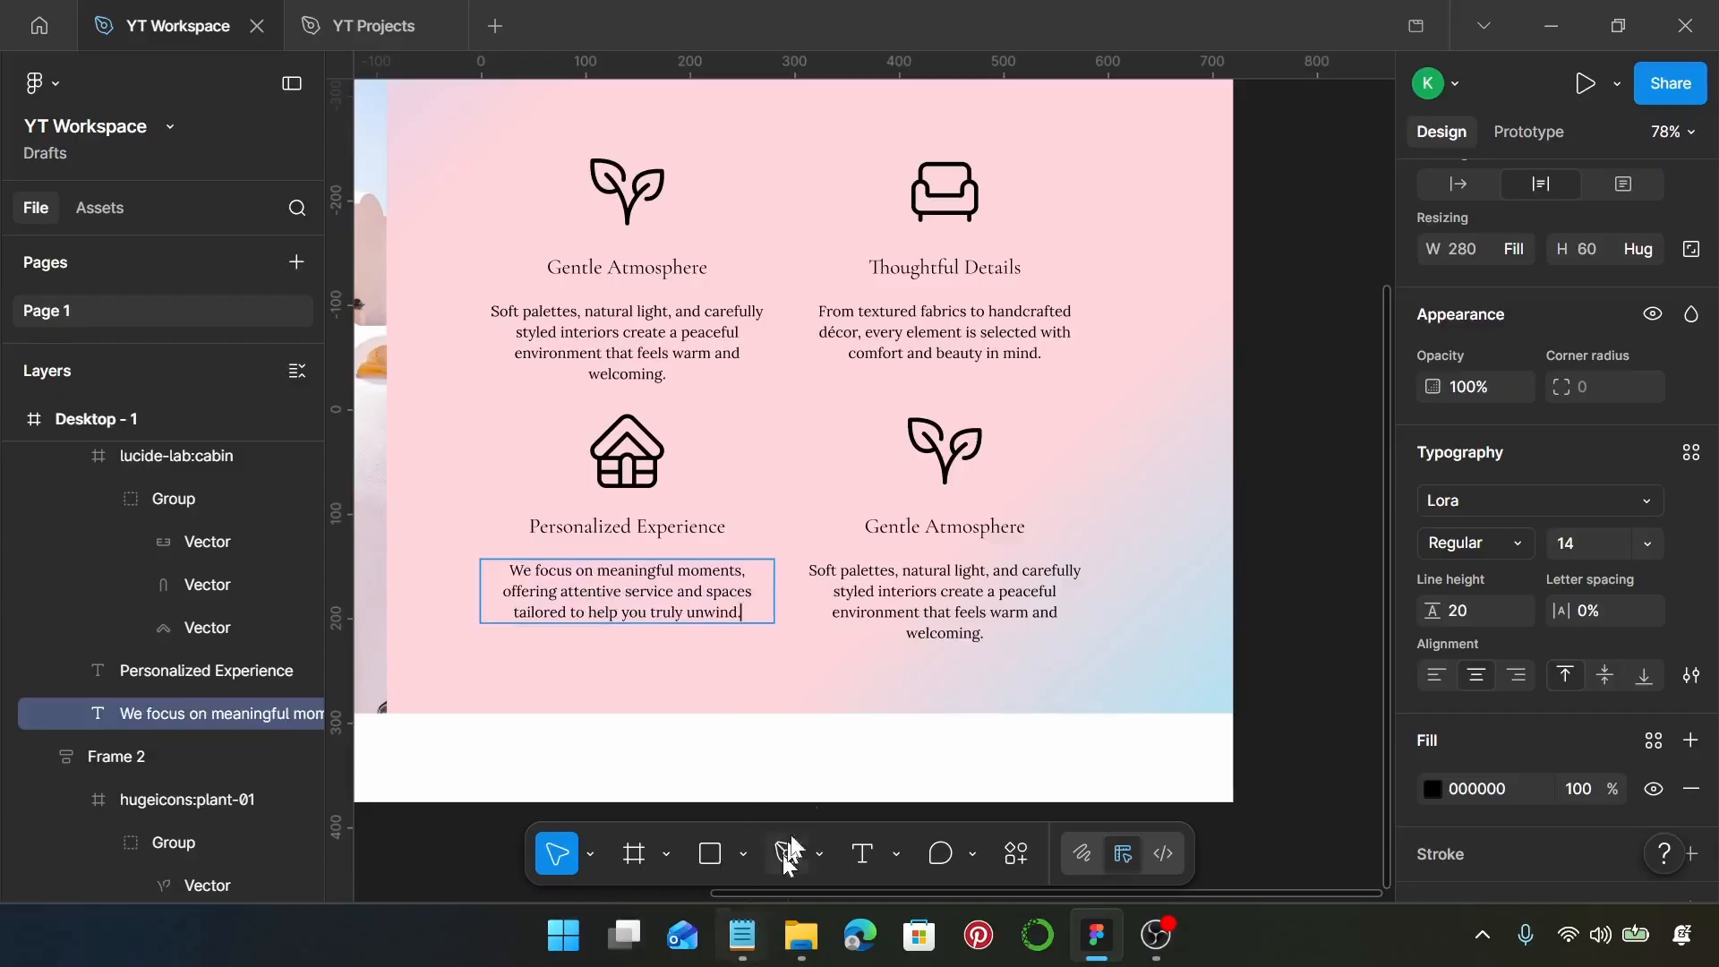
Open the Iconify plugin for the plant icon in the lower-right feature block and search for mug
click(967, 469)
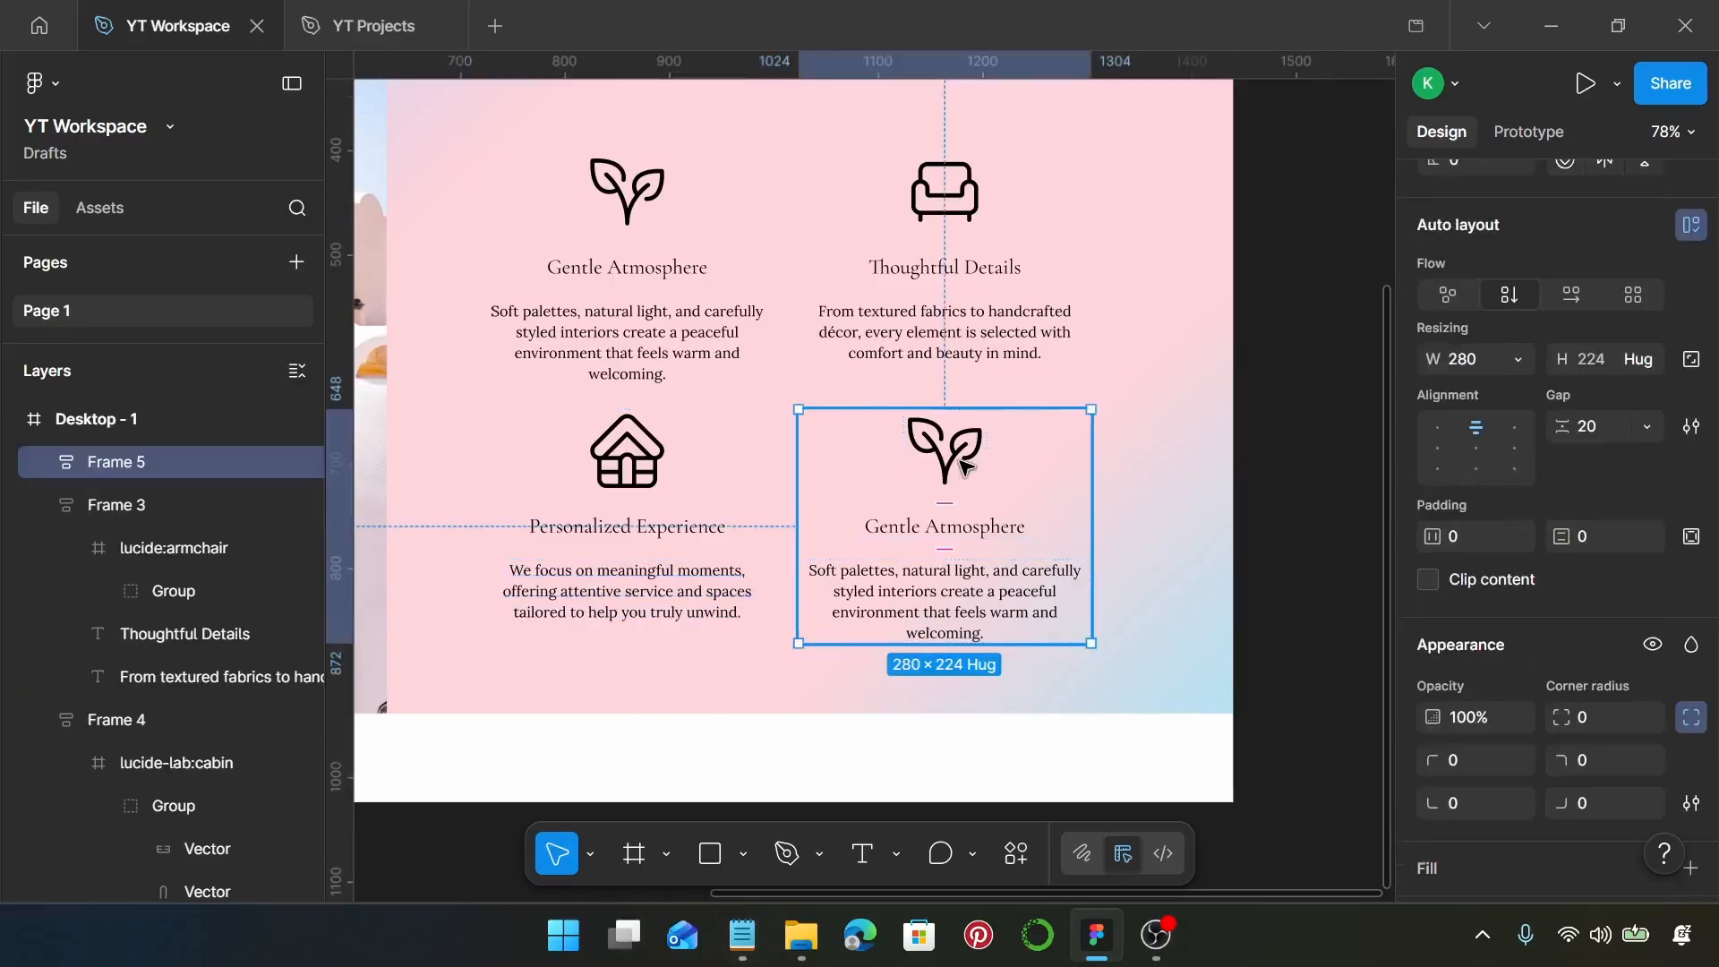
double_click(967, 468)
right_click(966, 468)
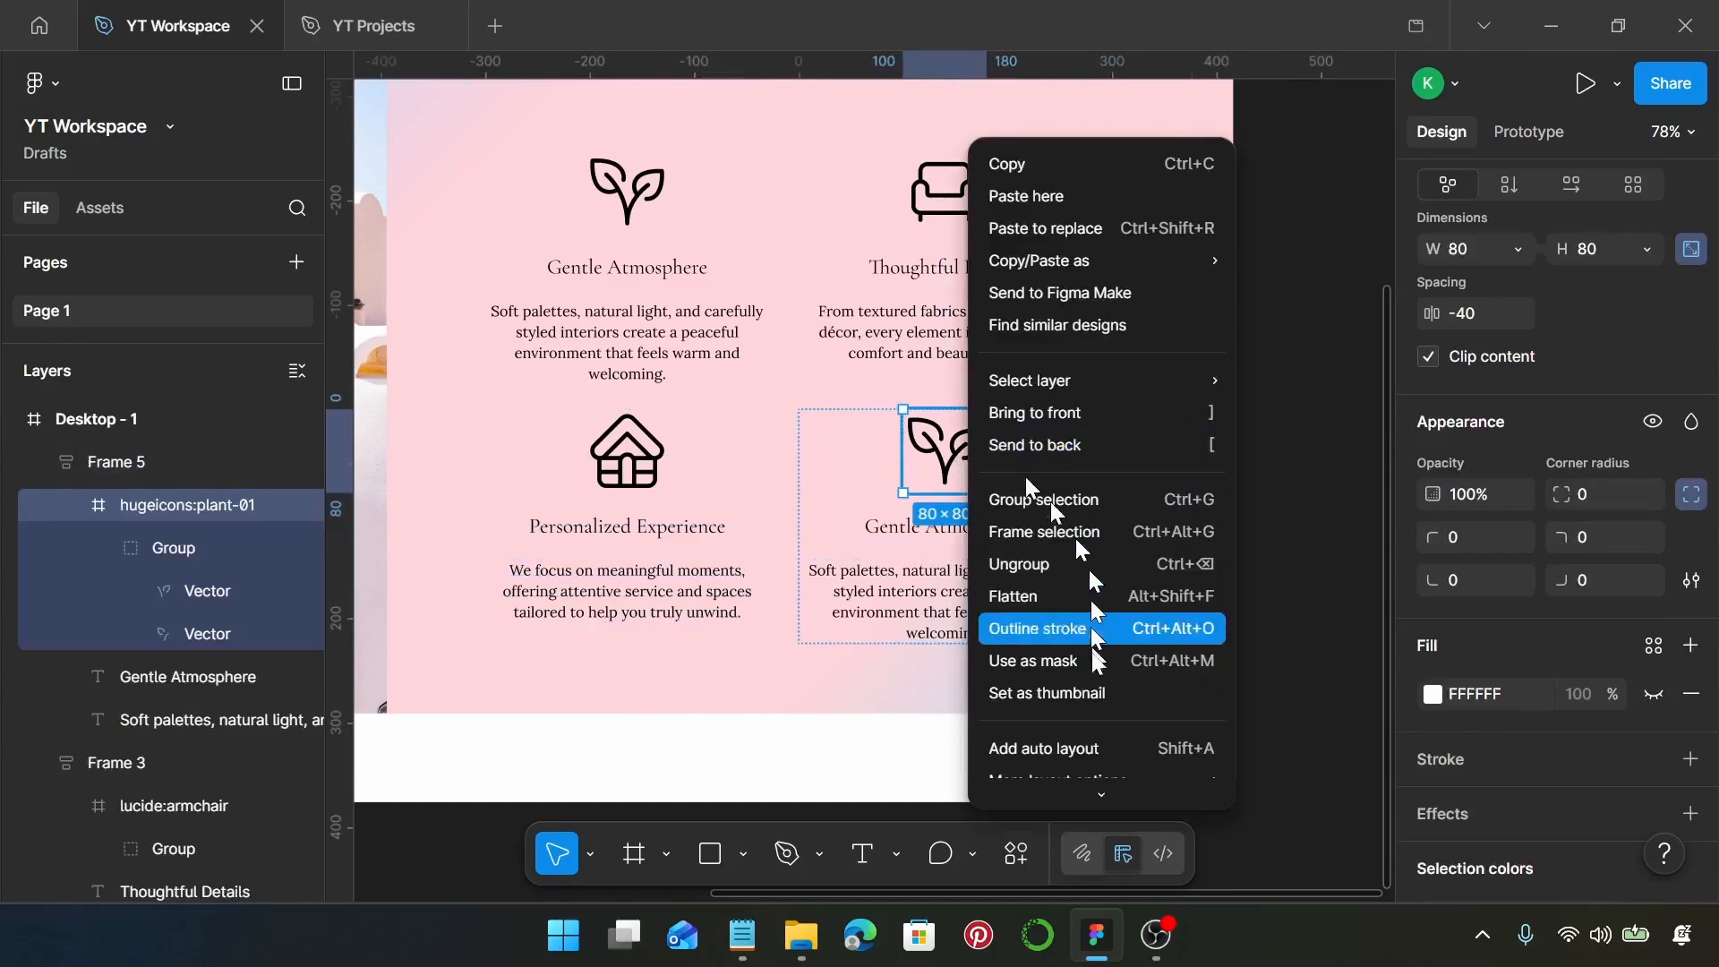
mouse_move(1087, 712)
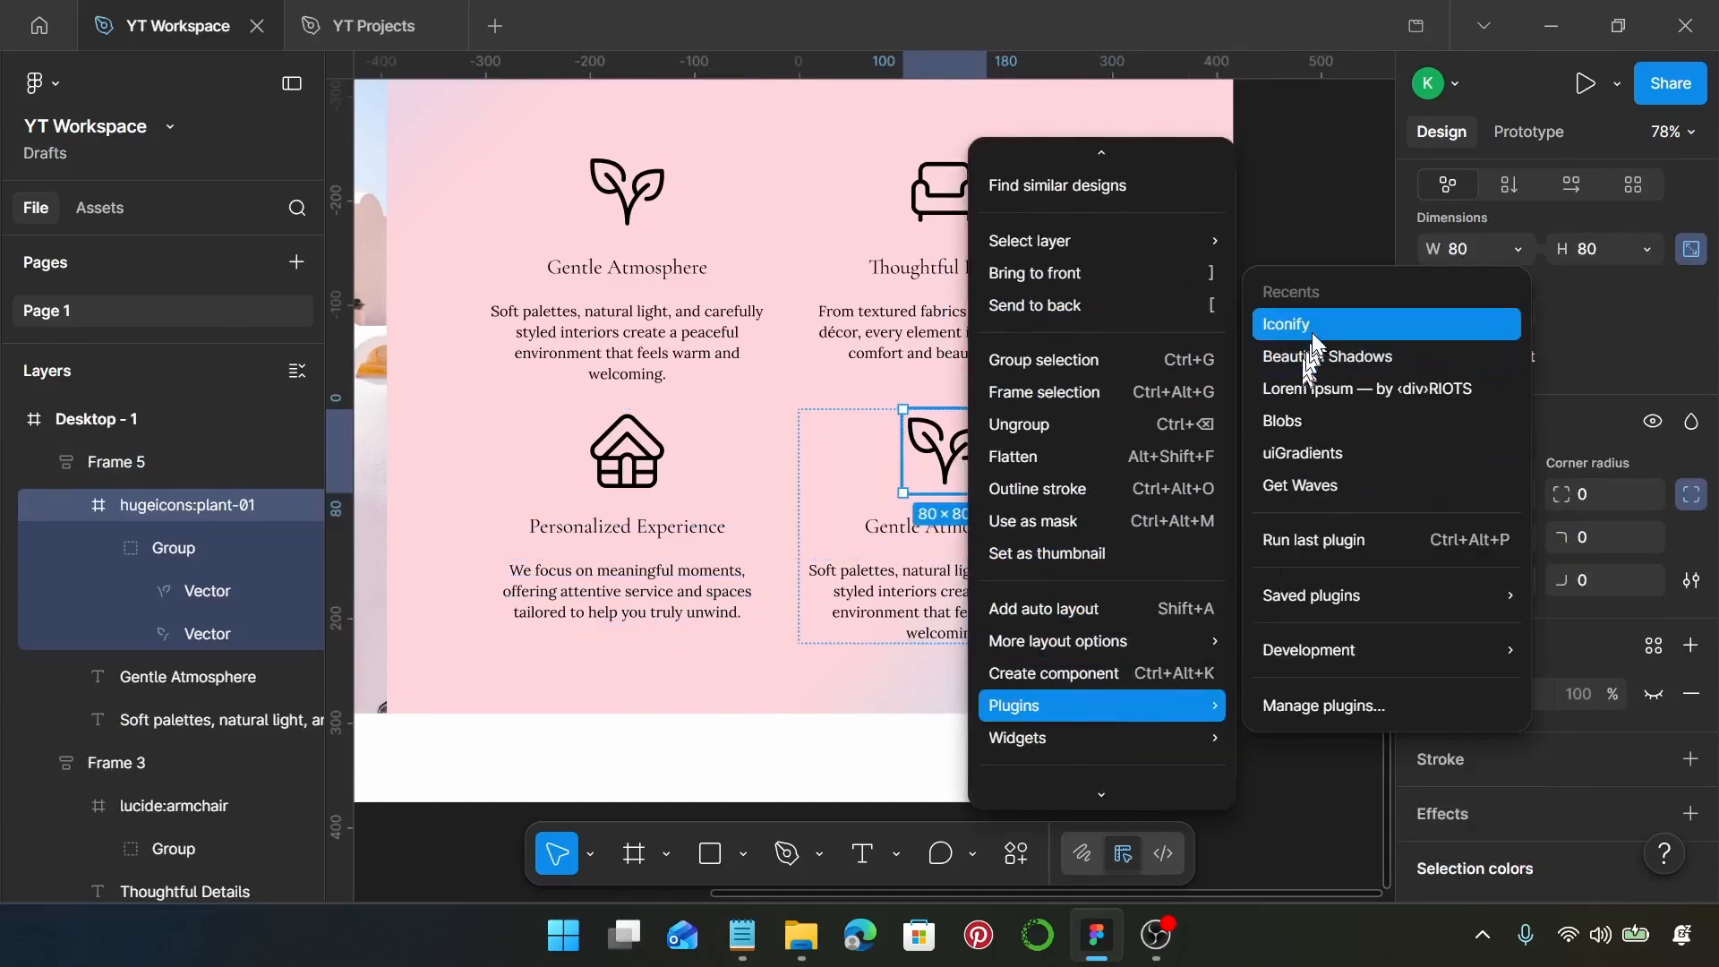
click(1289, 324)
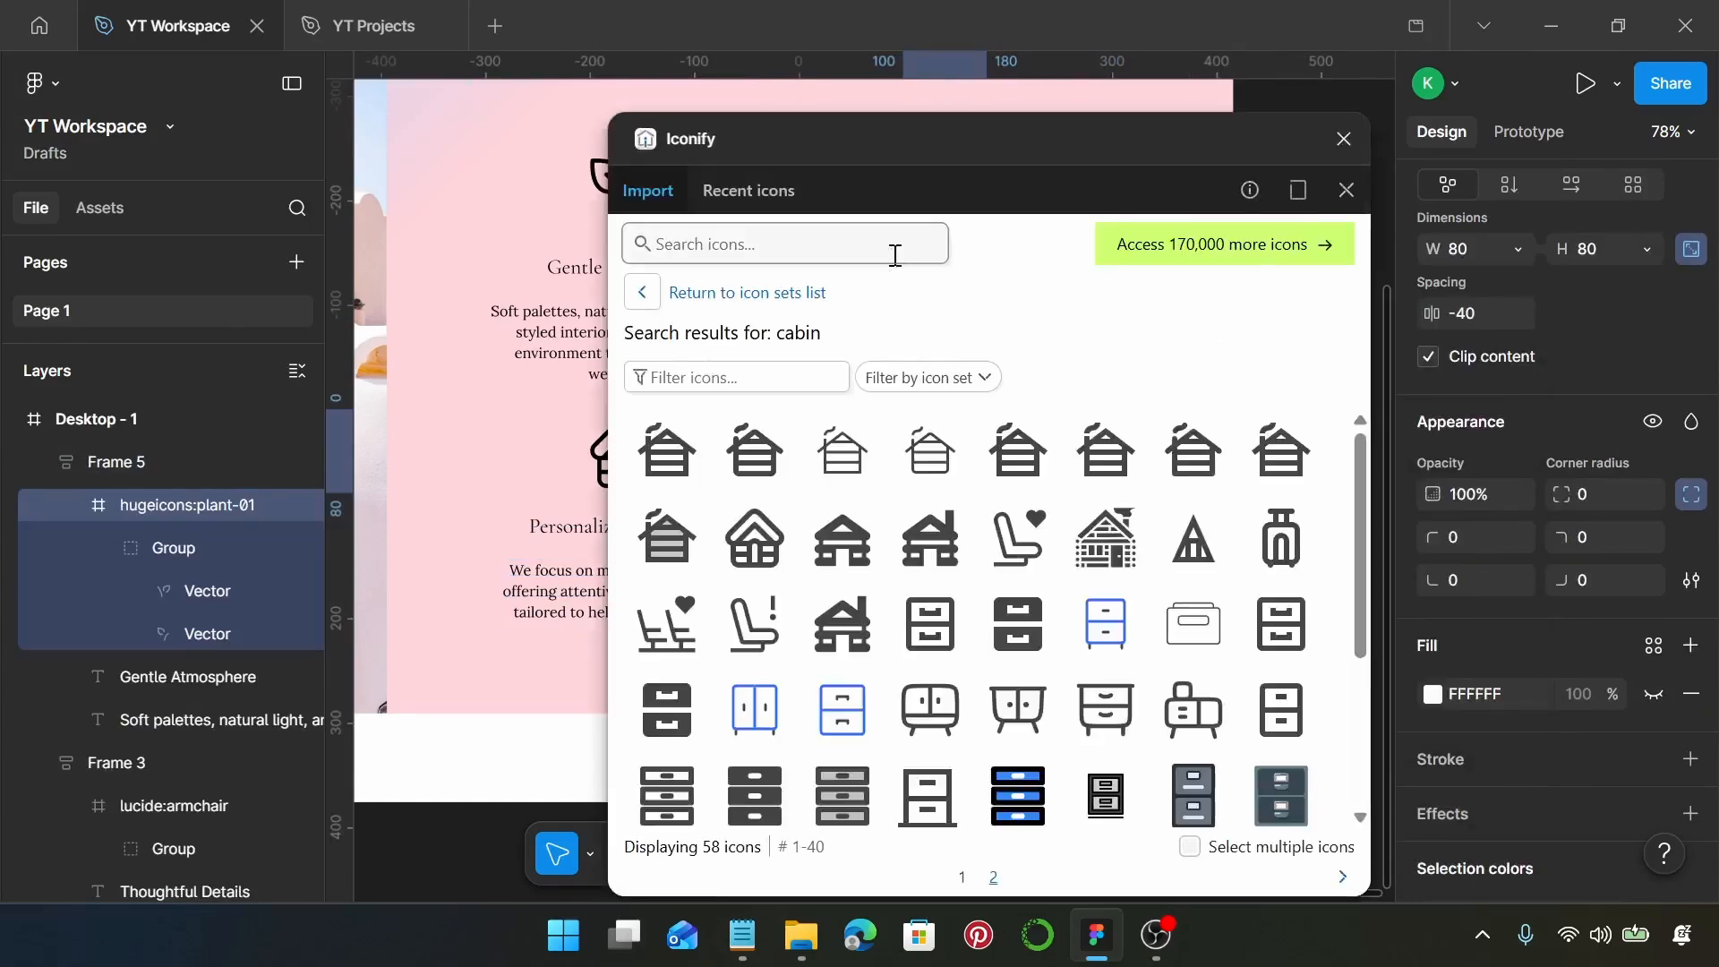
click(893, 250)
text(mug)
key(Return)
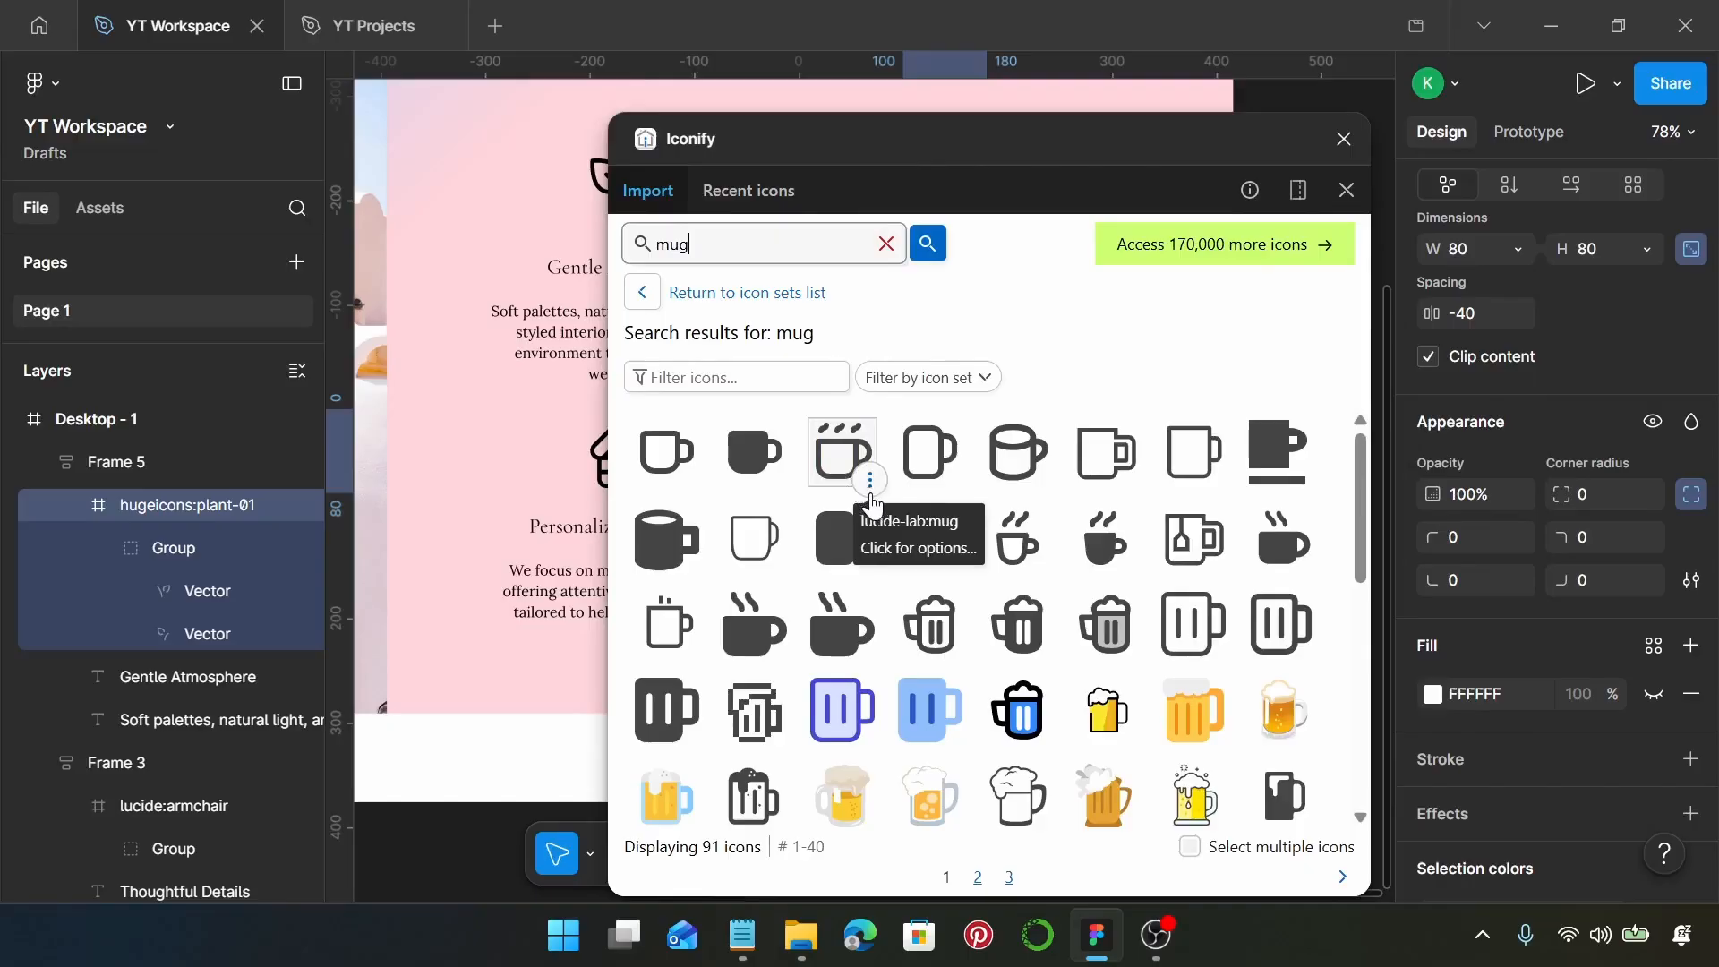
Replace the lower-right block's plant icon with the lucide-lab:mug icon, close the plugin, and set the mug's stroke weight to 4
click(870, 482)
click(844, 452)
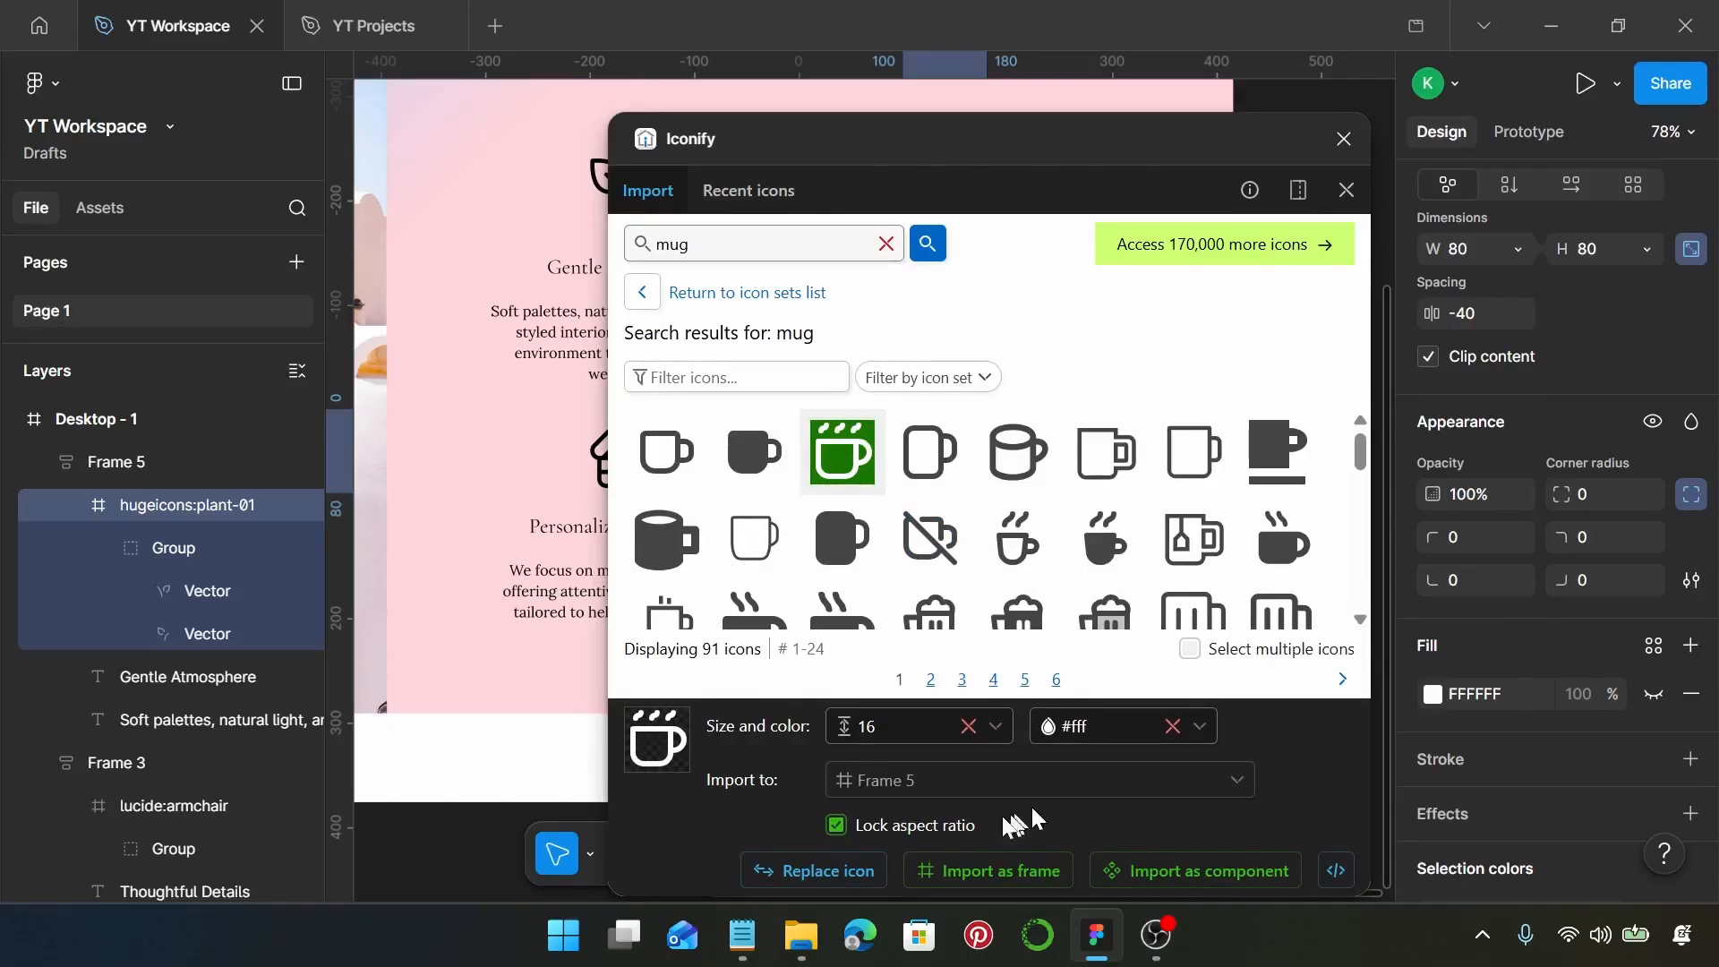
click(835, 869)
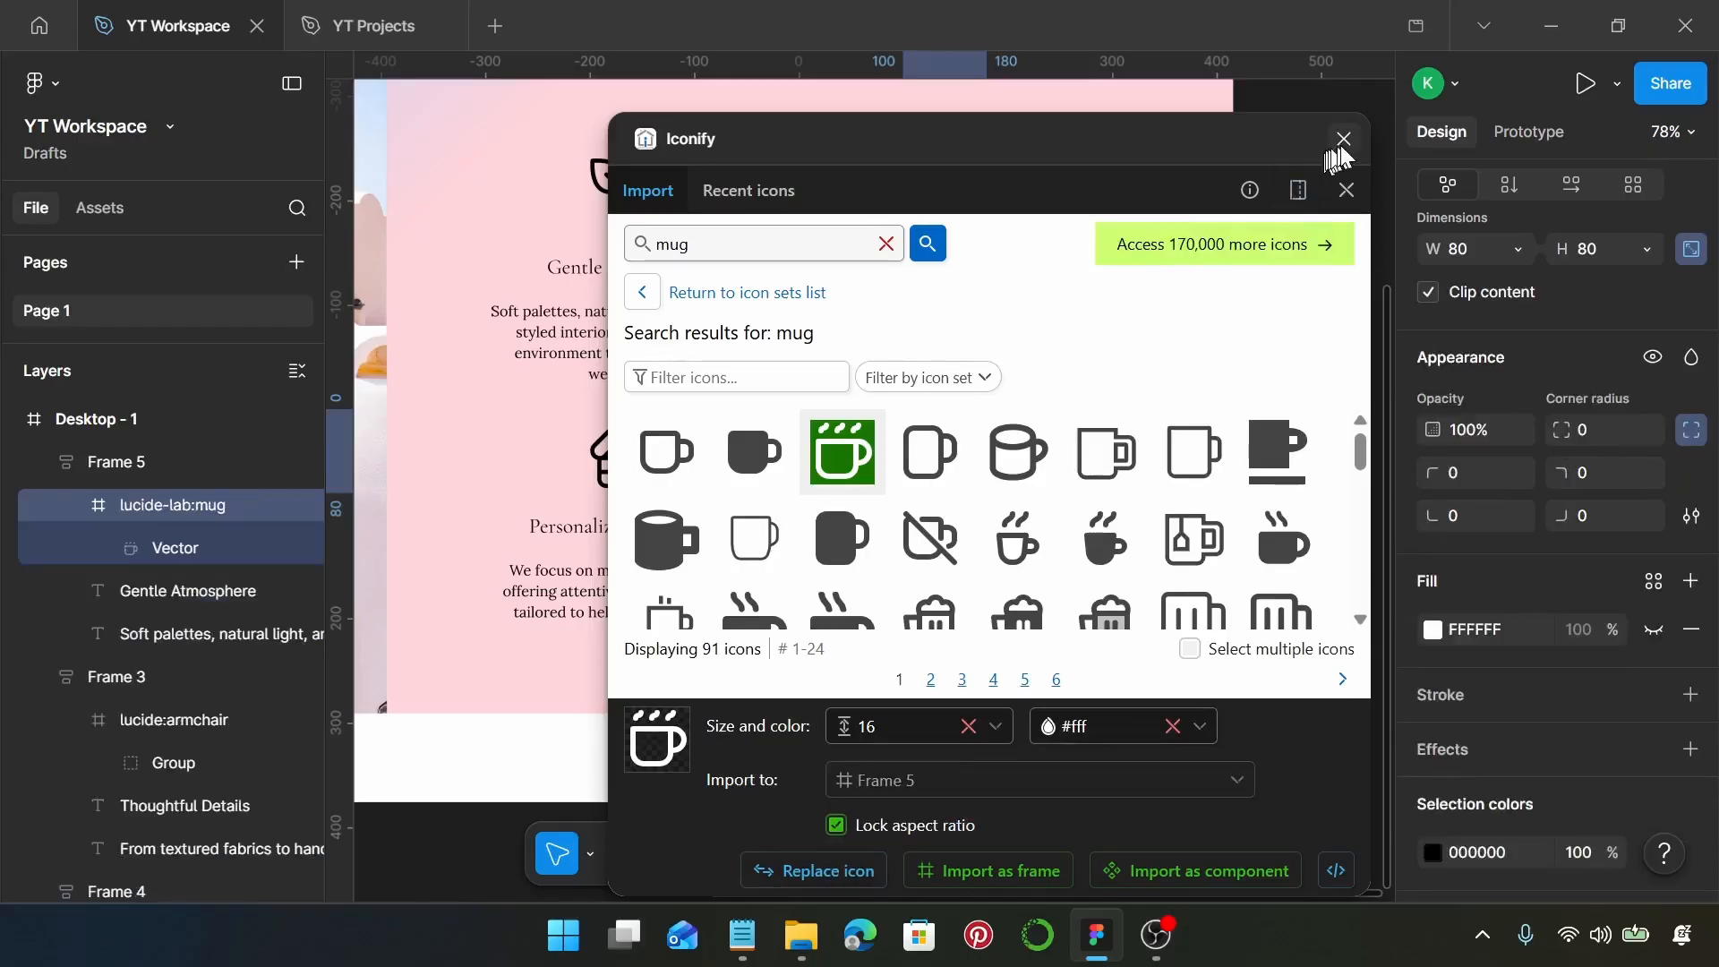
click(1342, 142)
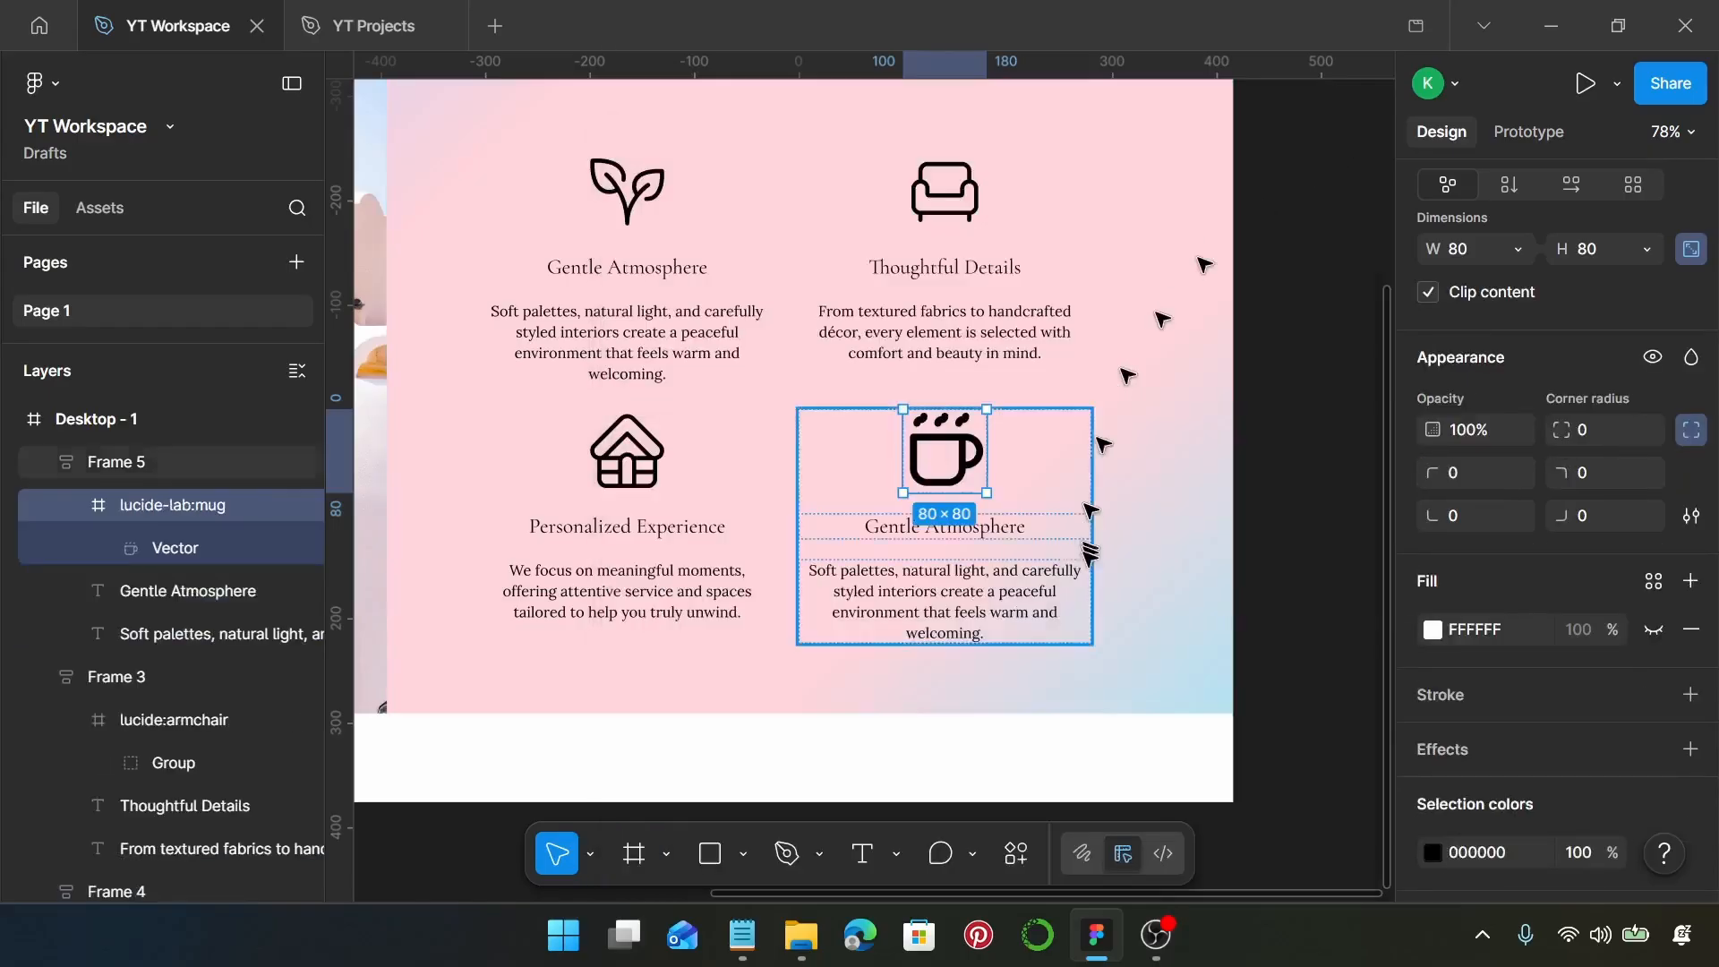
double_click(972, 494)
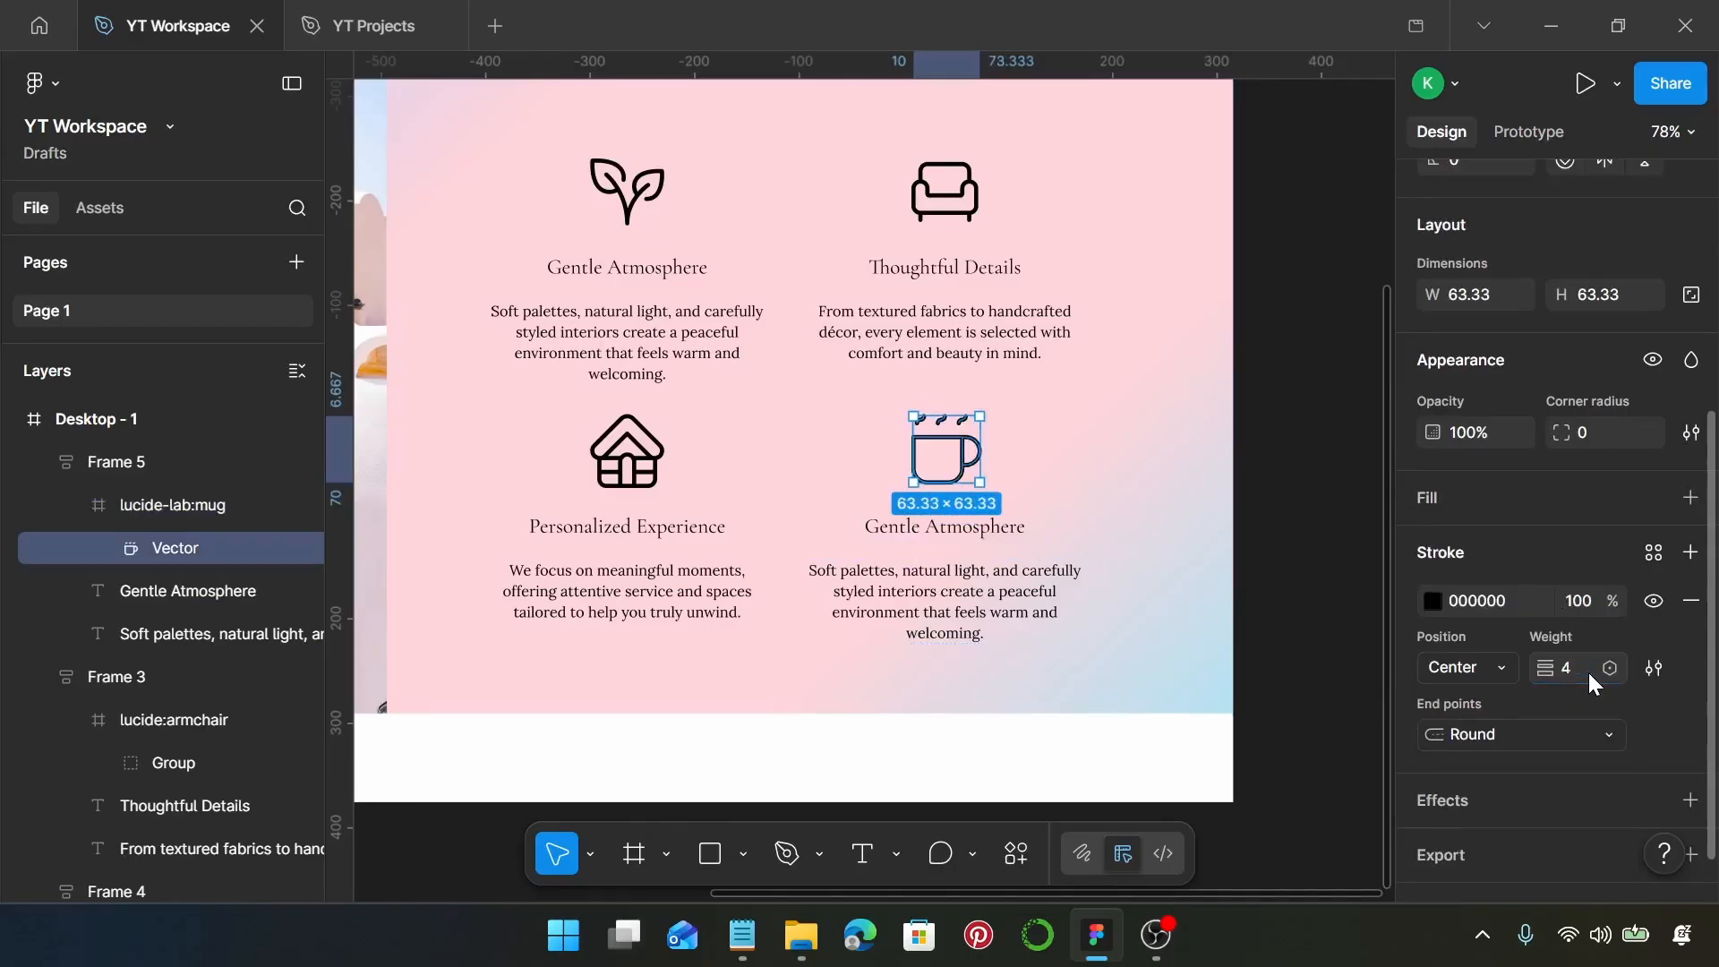
Copy "Timeless Aesthetic" from the Notepad text and paste it over the heading beneath the mug icon in Figma
click(742, 935)
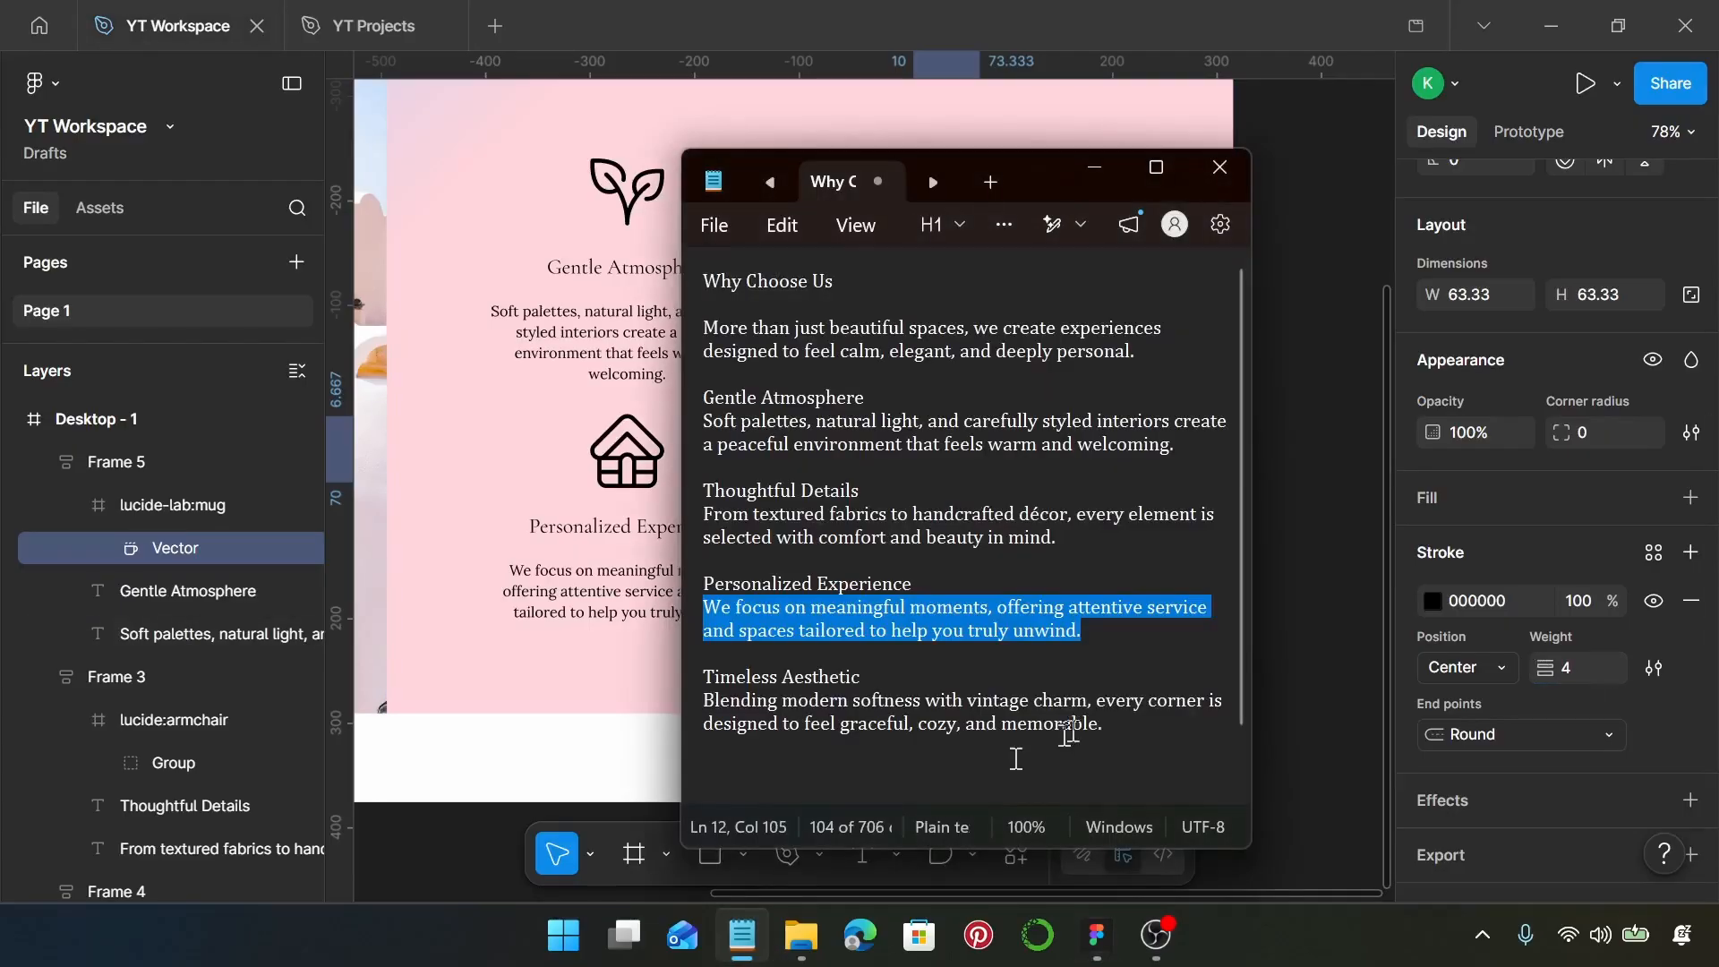
scroll(1021, 660, down, 1)
drag(886, 608, 704, 608)
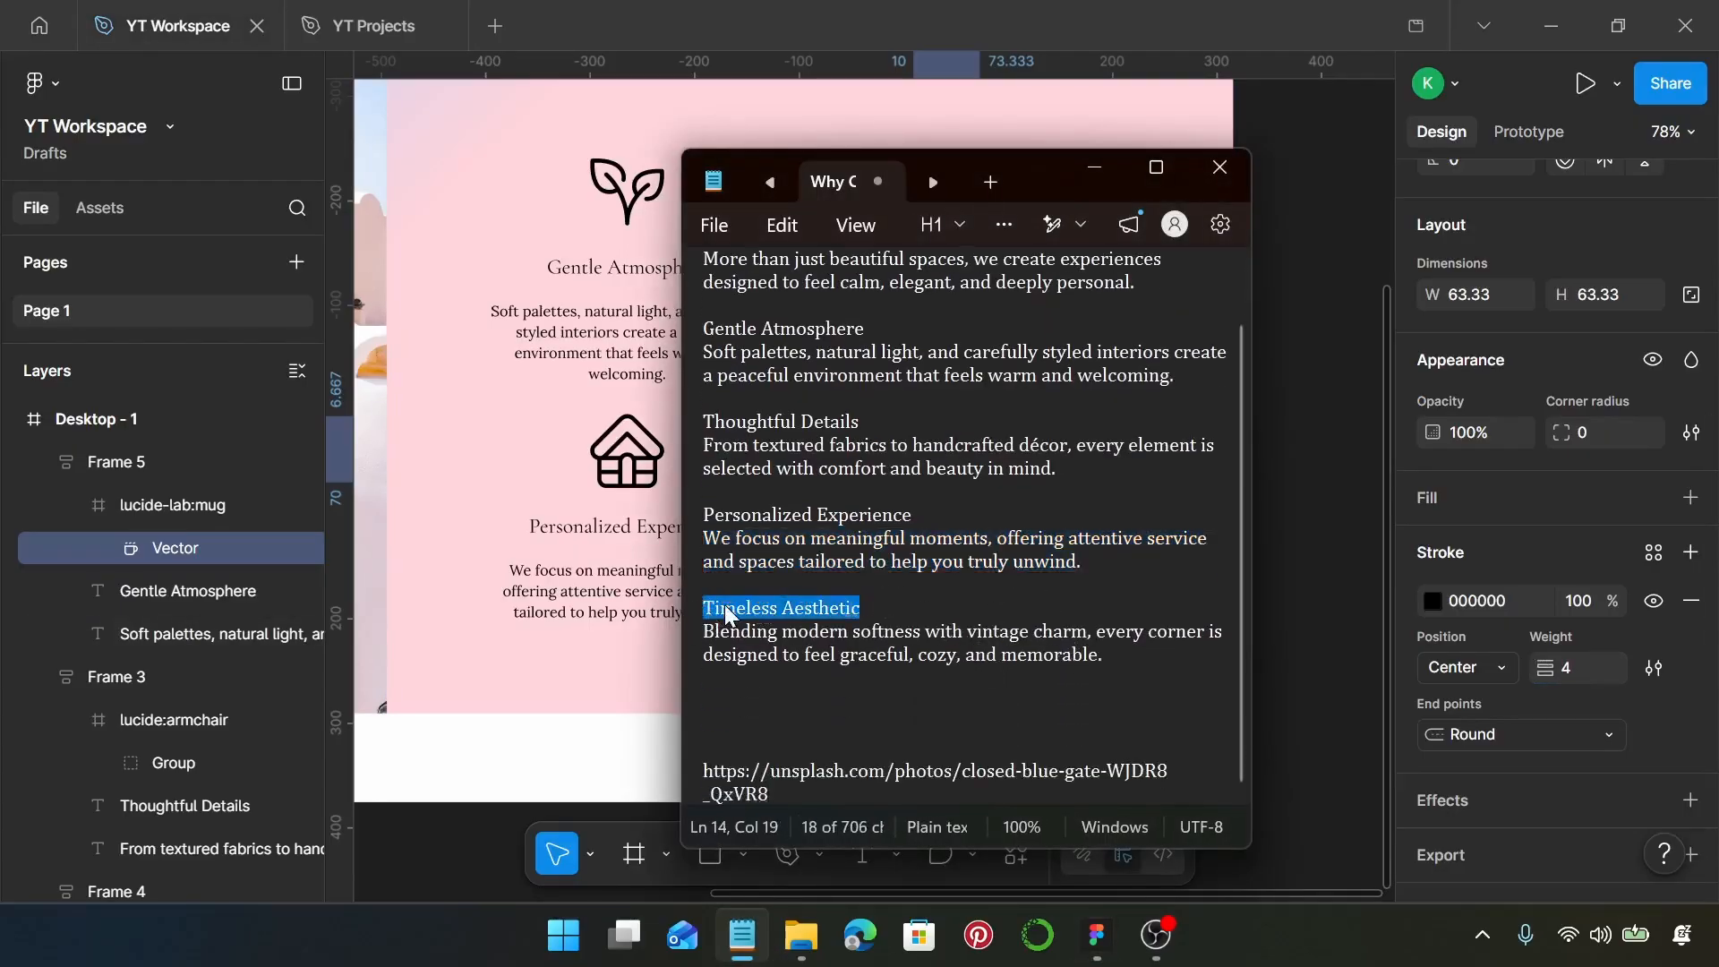
key(ctrl+v)
key(ctrl+z)
click(604, 577)
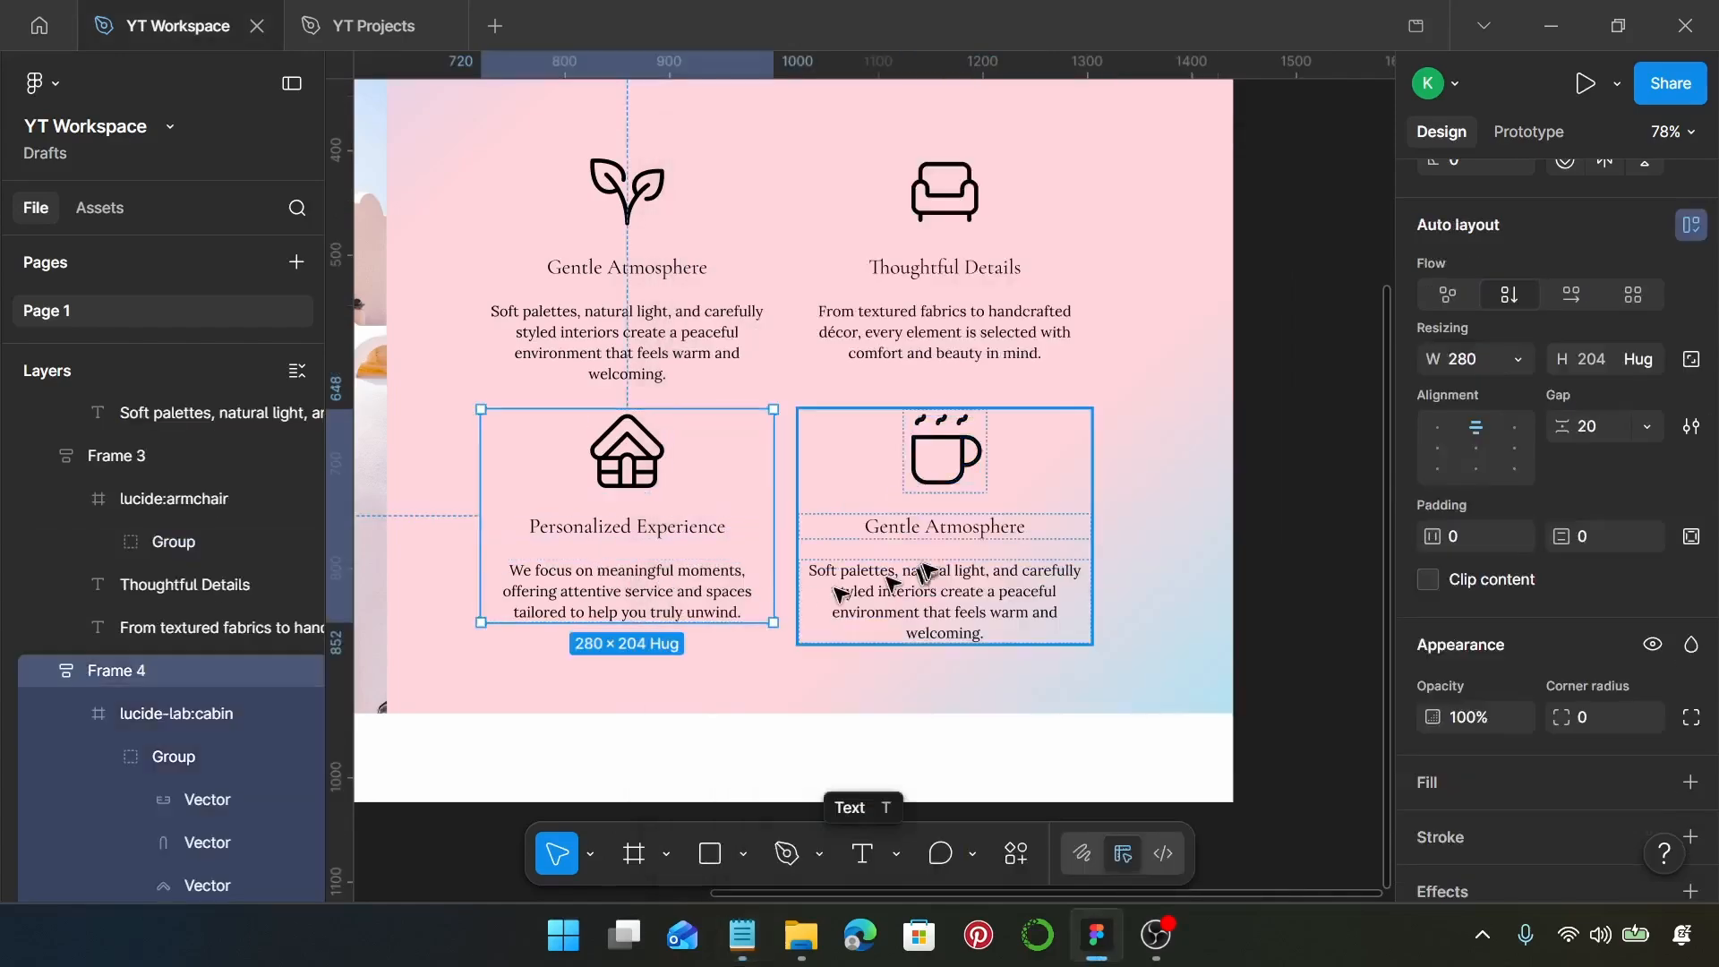
click(934, 526)
double_click(934, 527)
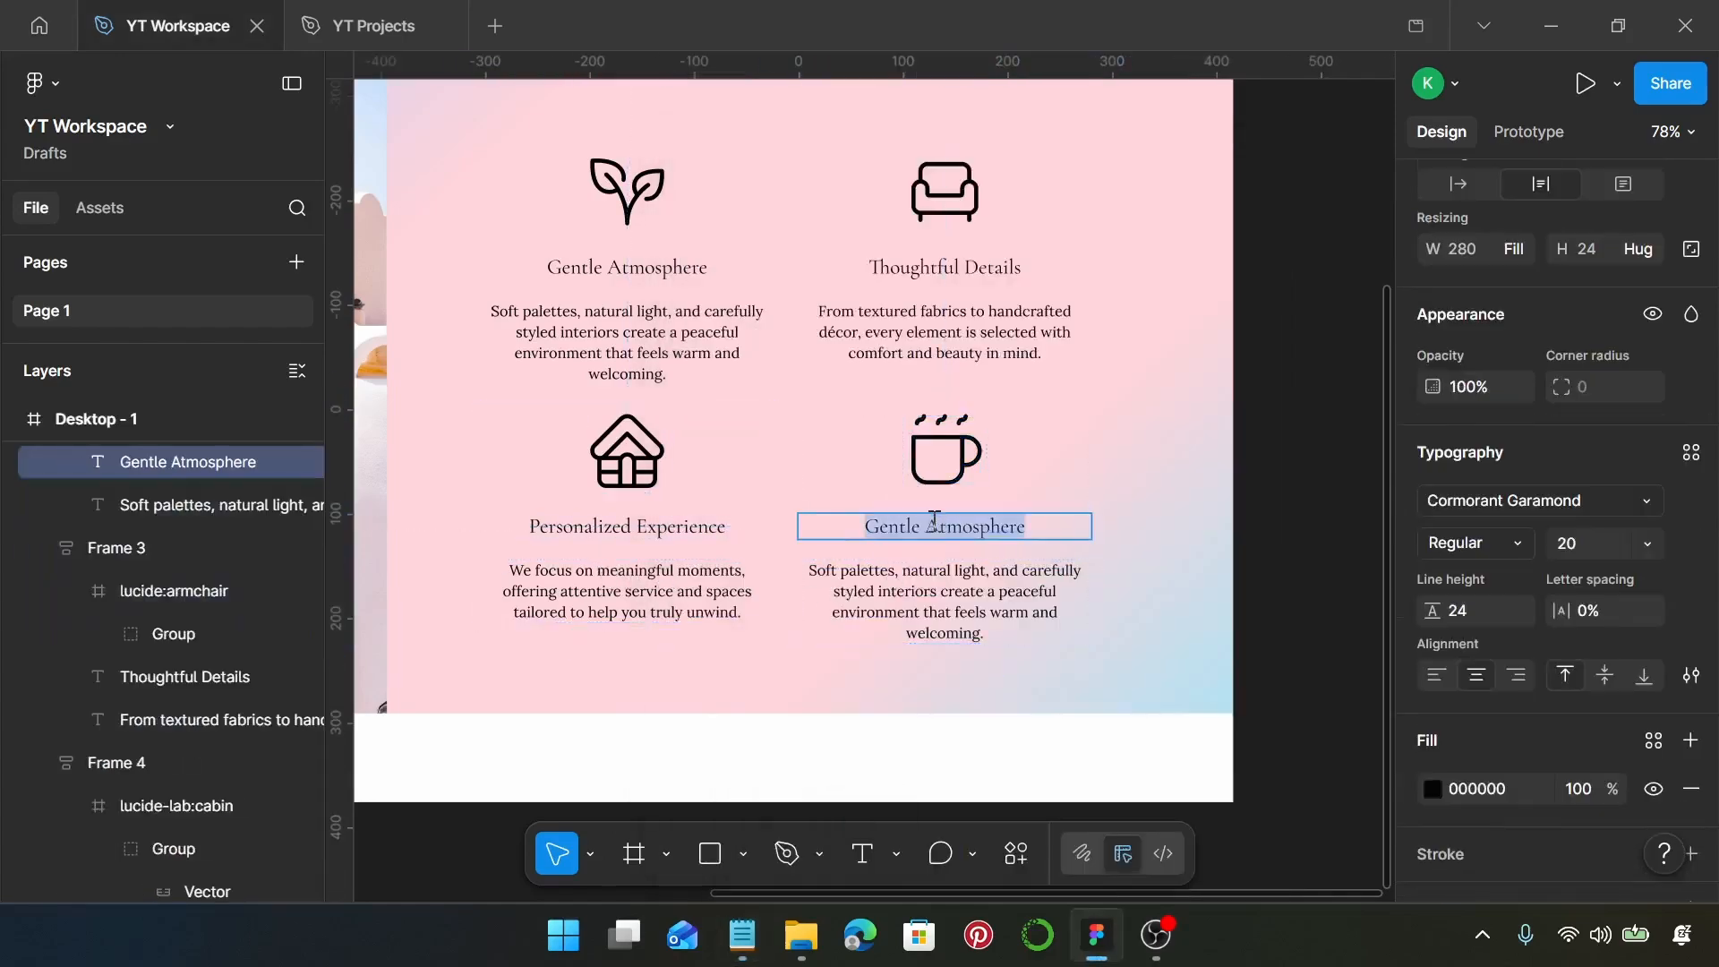
key(ctrl+v)
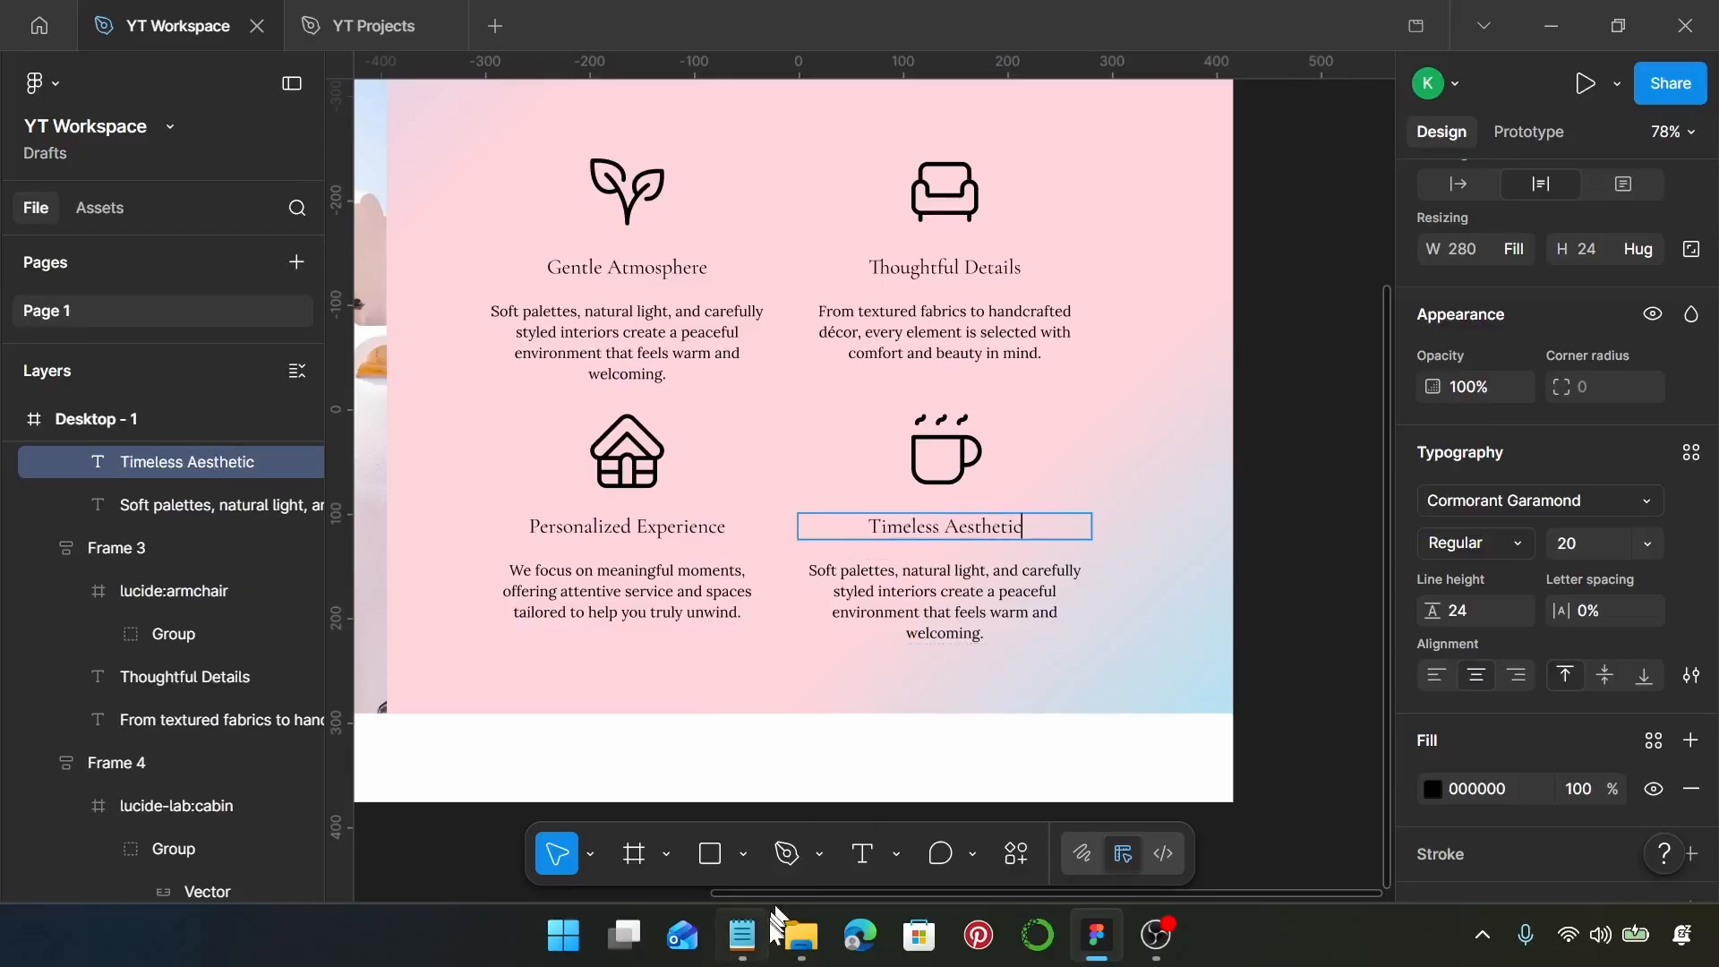
Replace the description under Timeless Aesthetic with the Notepad sentence "Blending modern softness with vintage charm, every corner is designed to feel graceful, cozy, and memorable."
click(742, 935)
click(1111, 658)
drag(1114, 659, 710, 638)
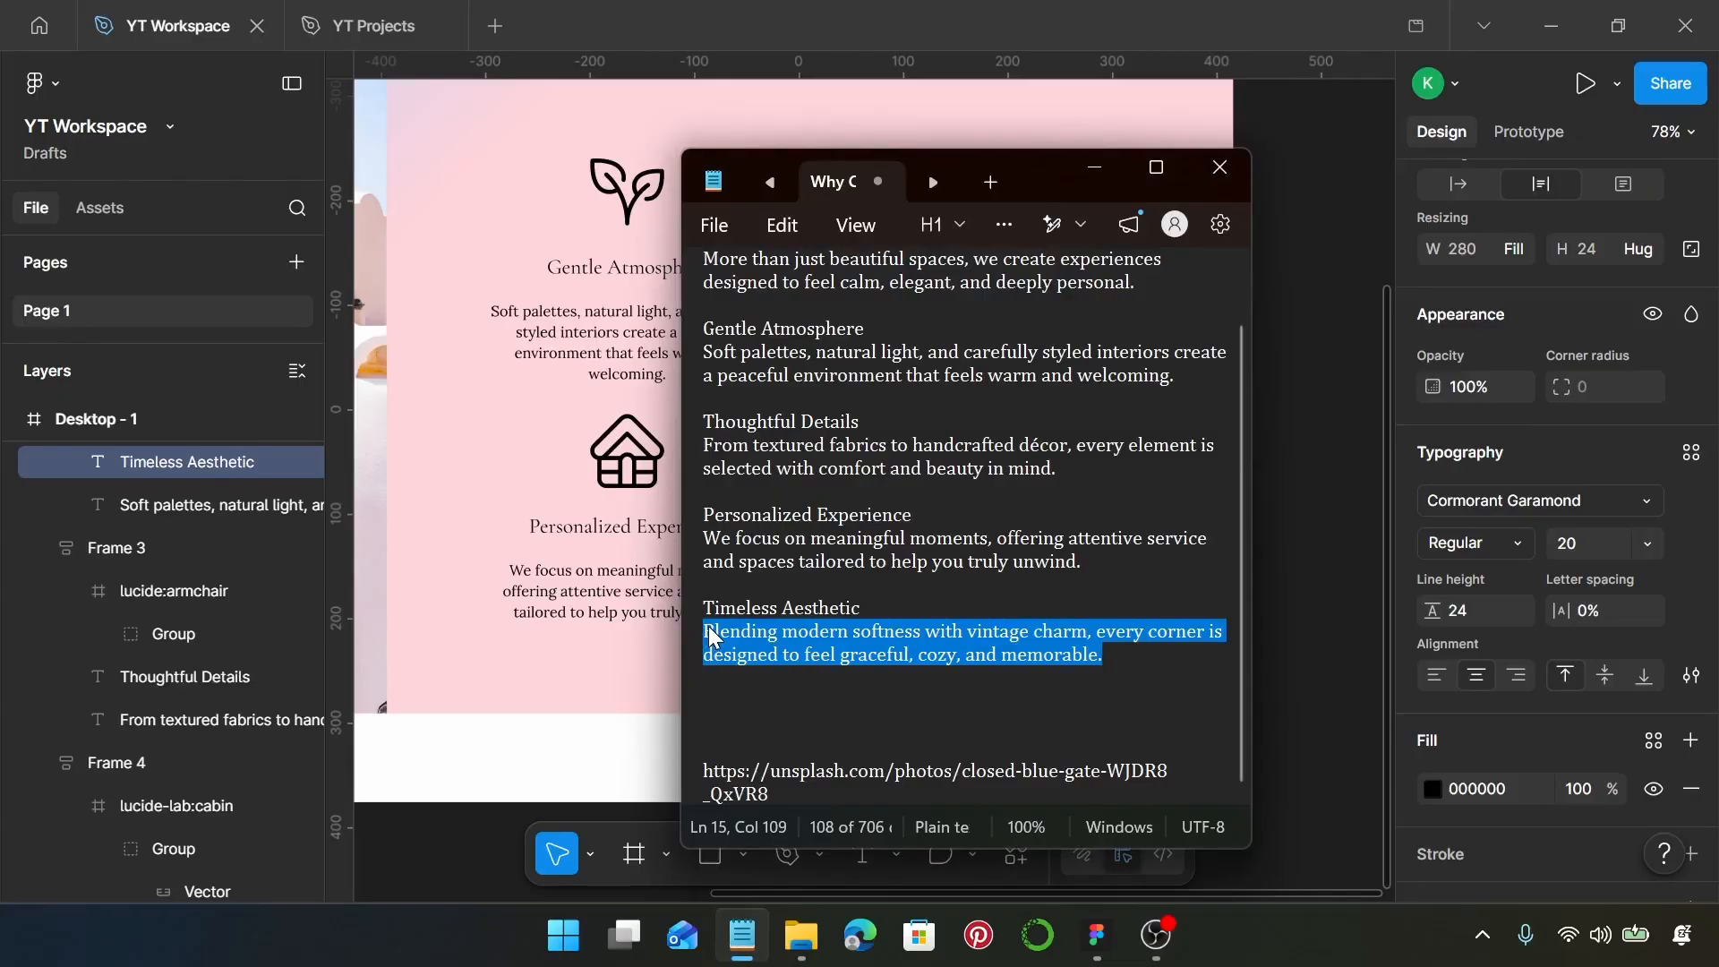
scroll(519, 574, right, 5)
click(613, 607)
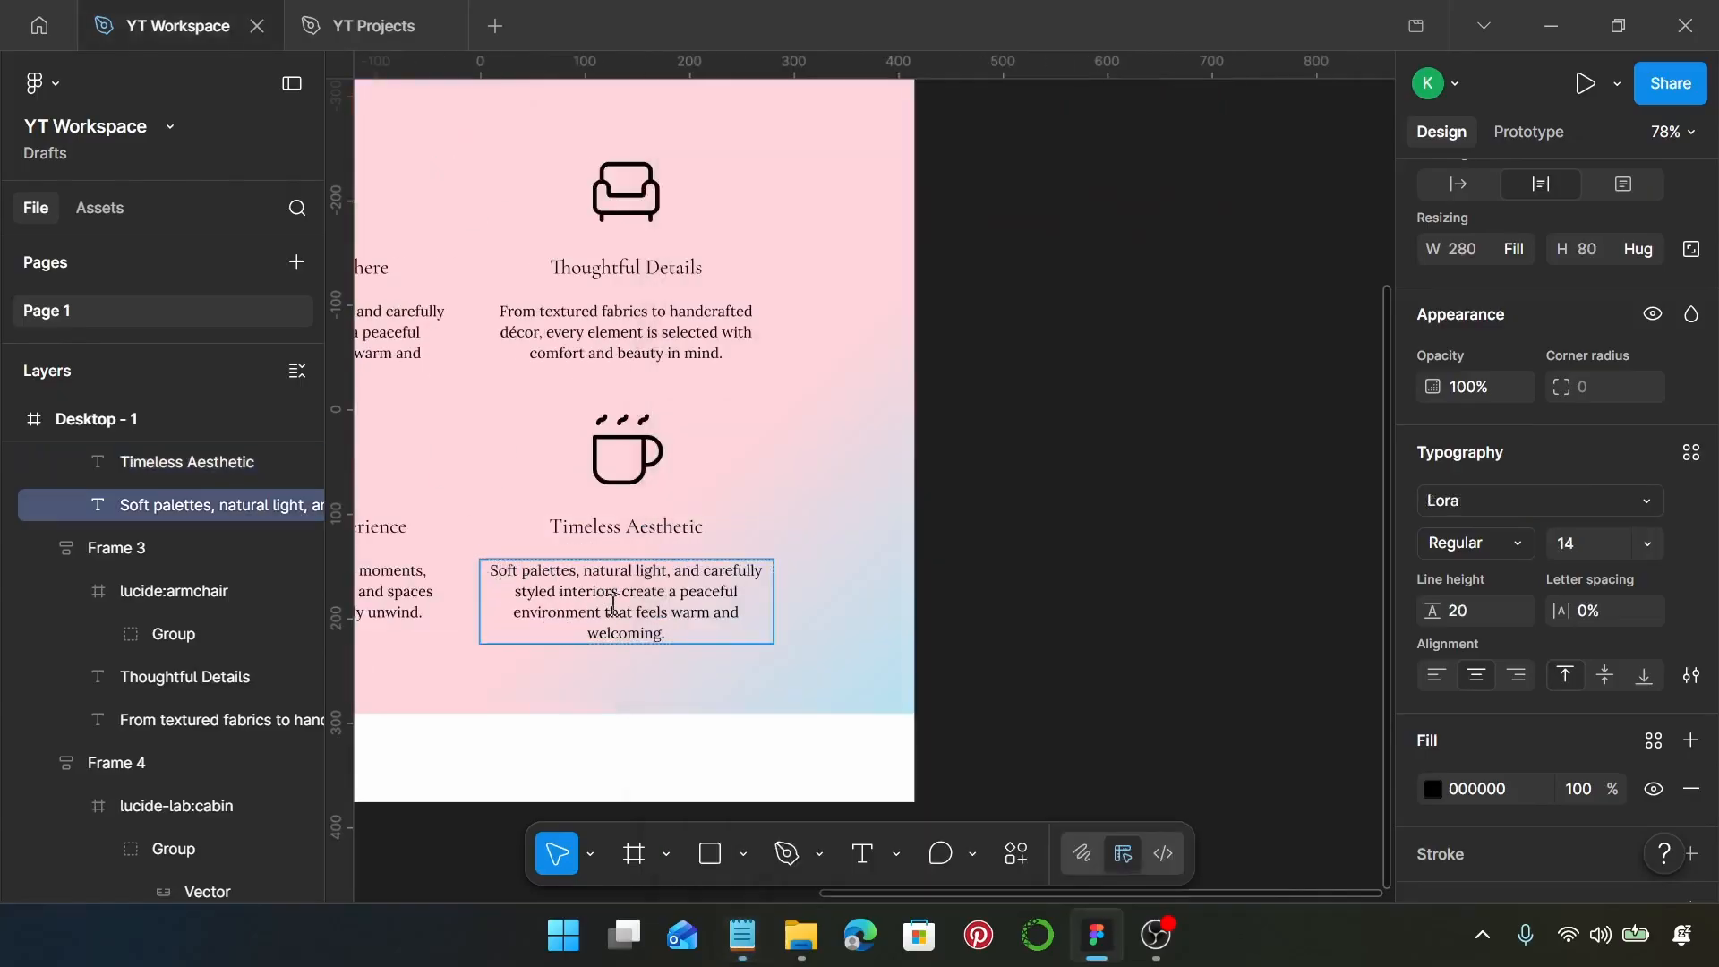
double_click(613, 606)
key(ctrl+v)
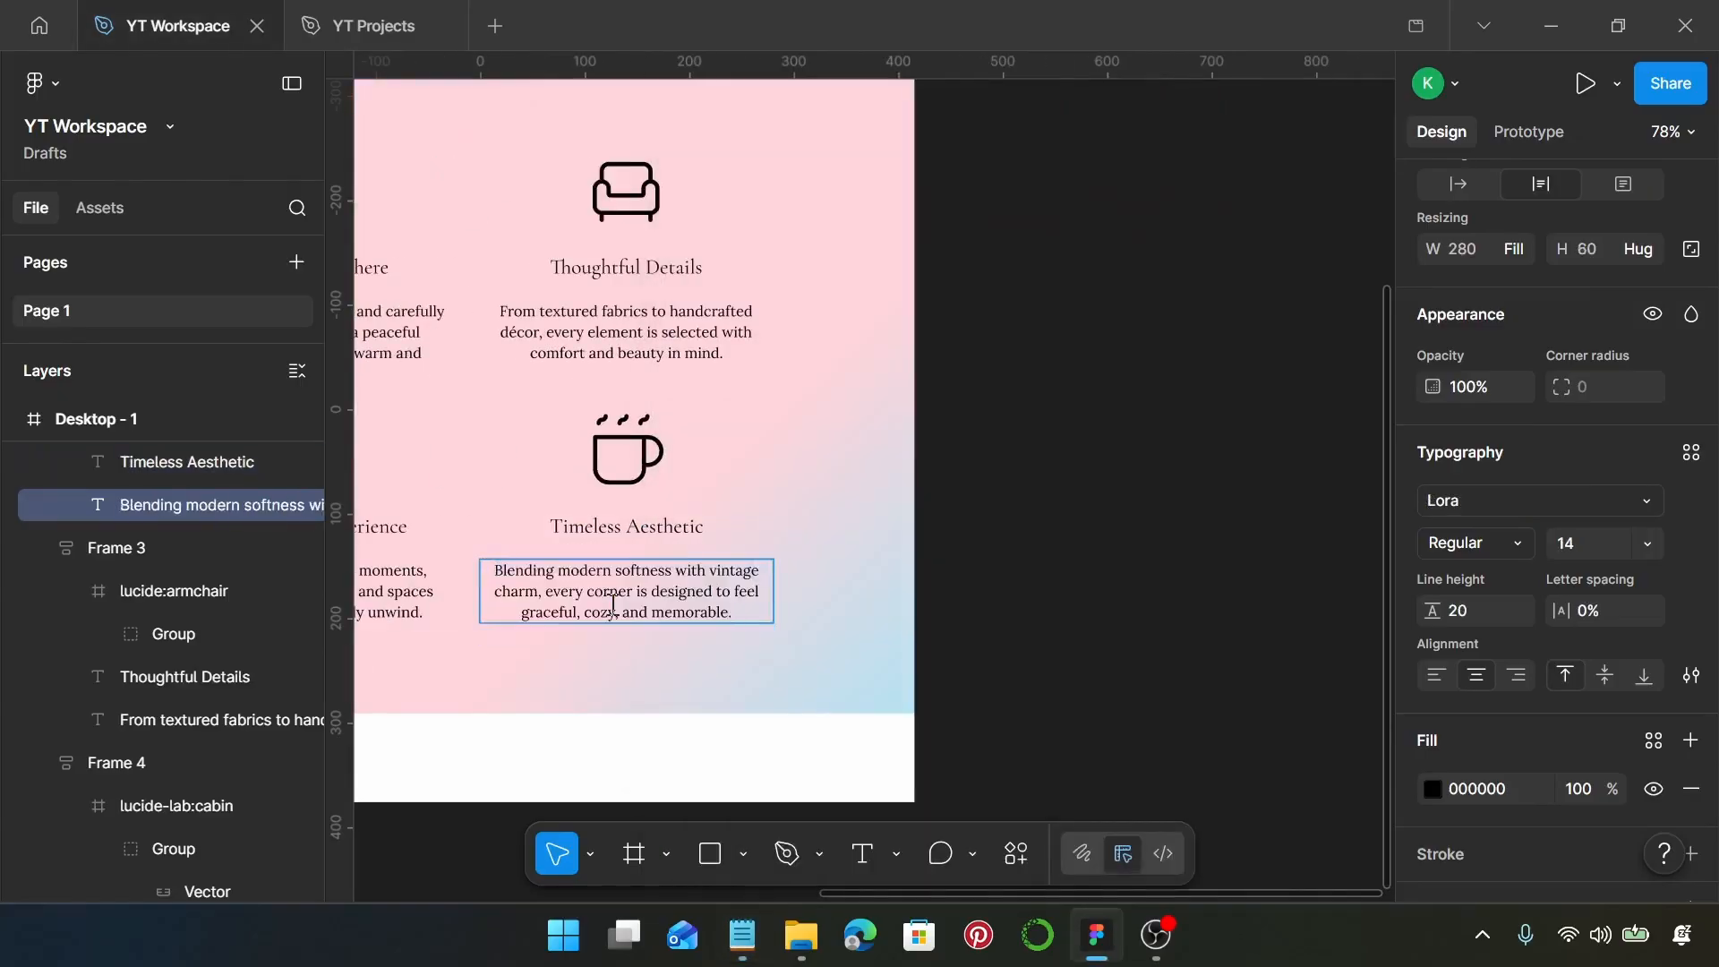
Wrap the four feature blocks together in a two-column auto layout grid and set the gap between rows to 24
scroll(614, 606, left, 1)
click(641, 702)
scroll(642, 702, down, 1)
scroll(642, 702, down, 2)
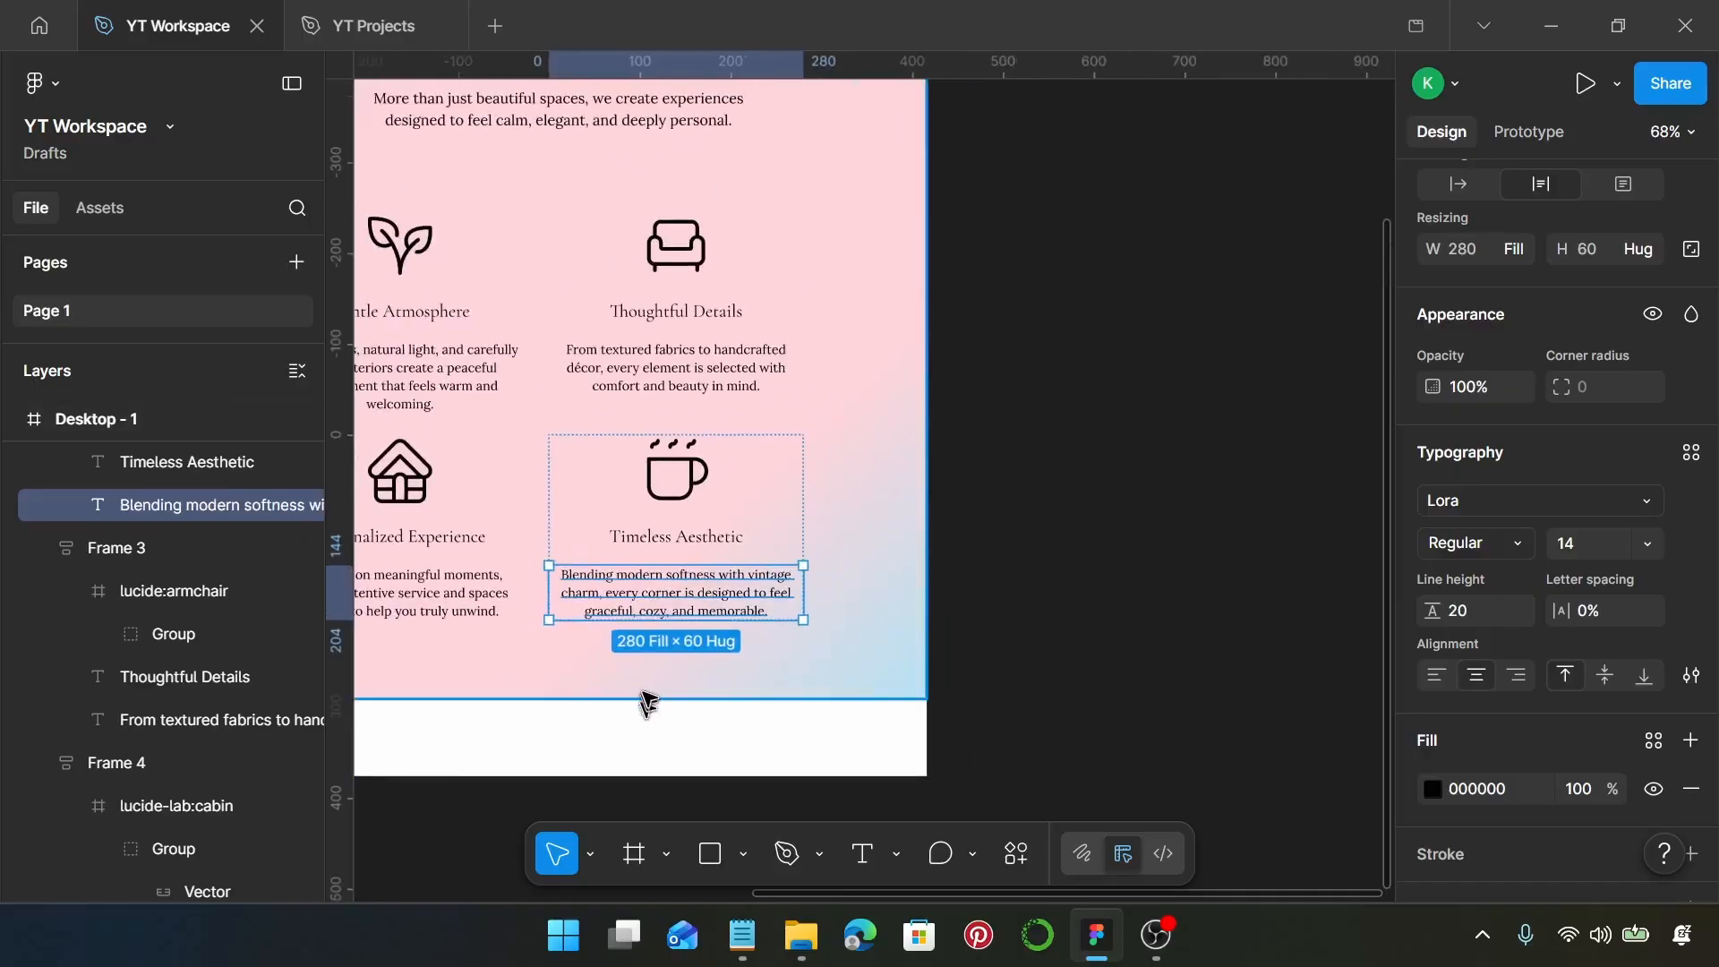
scroll(649, 703, left, 2)
click(681, 693)
scroll(685, 695, left, 3)
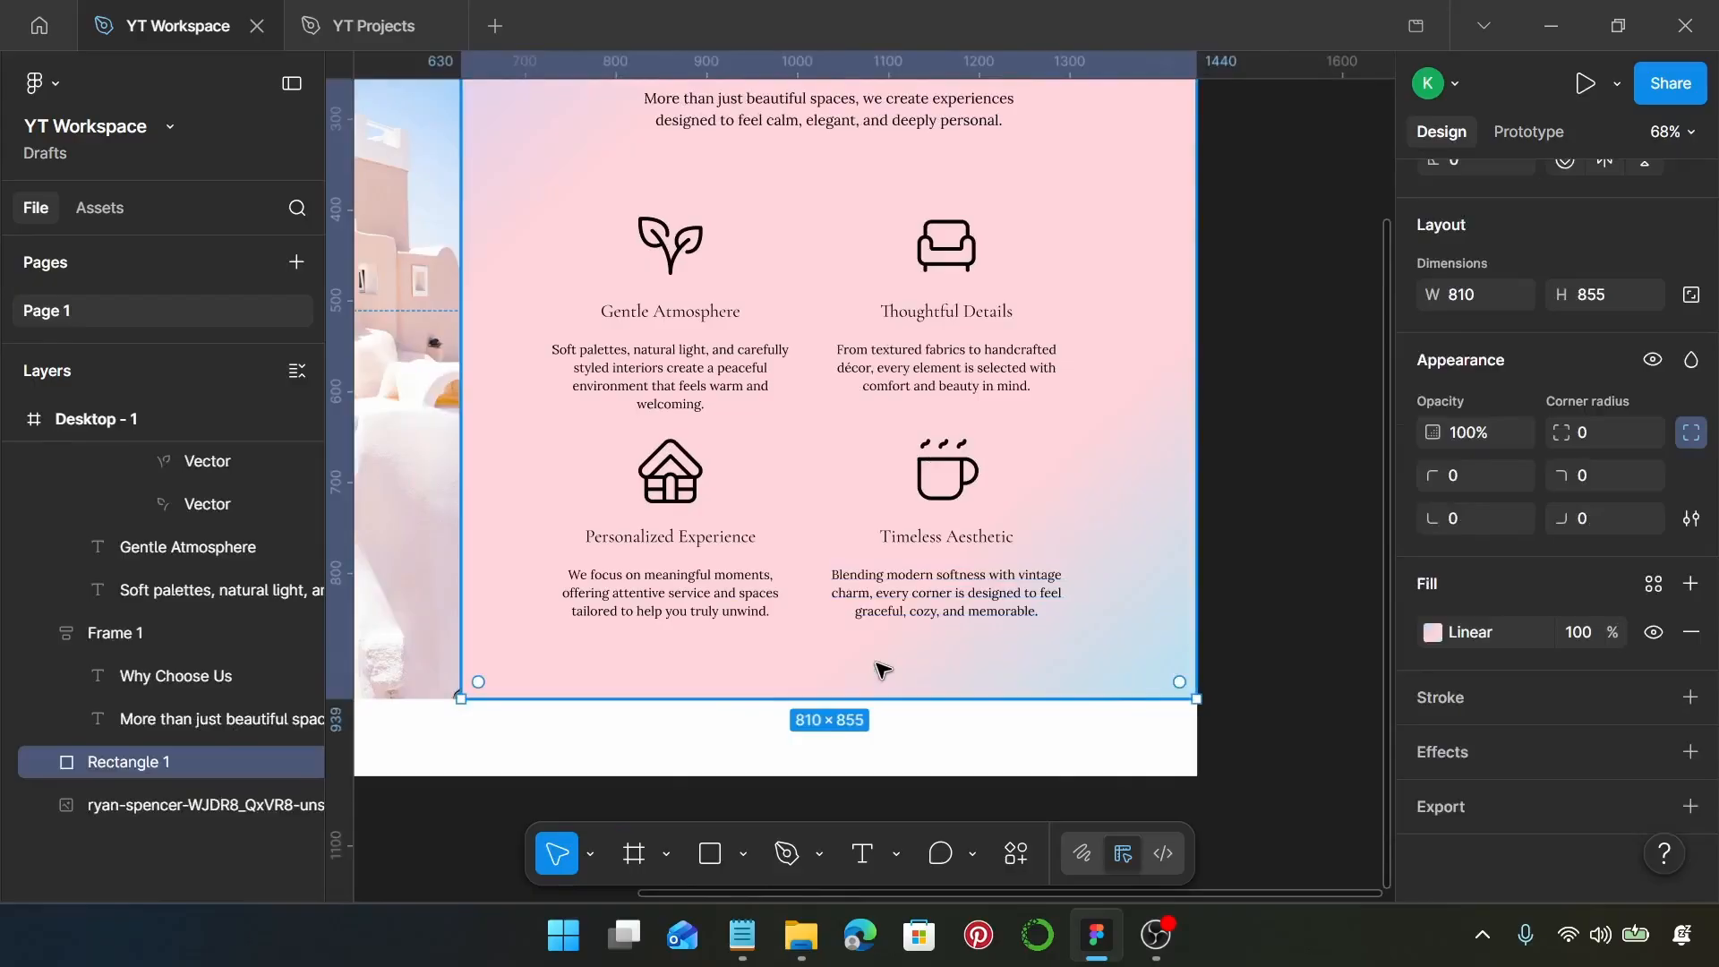
click(716, 506)
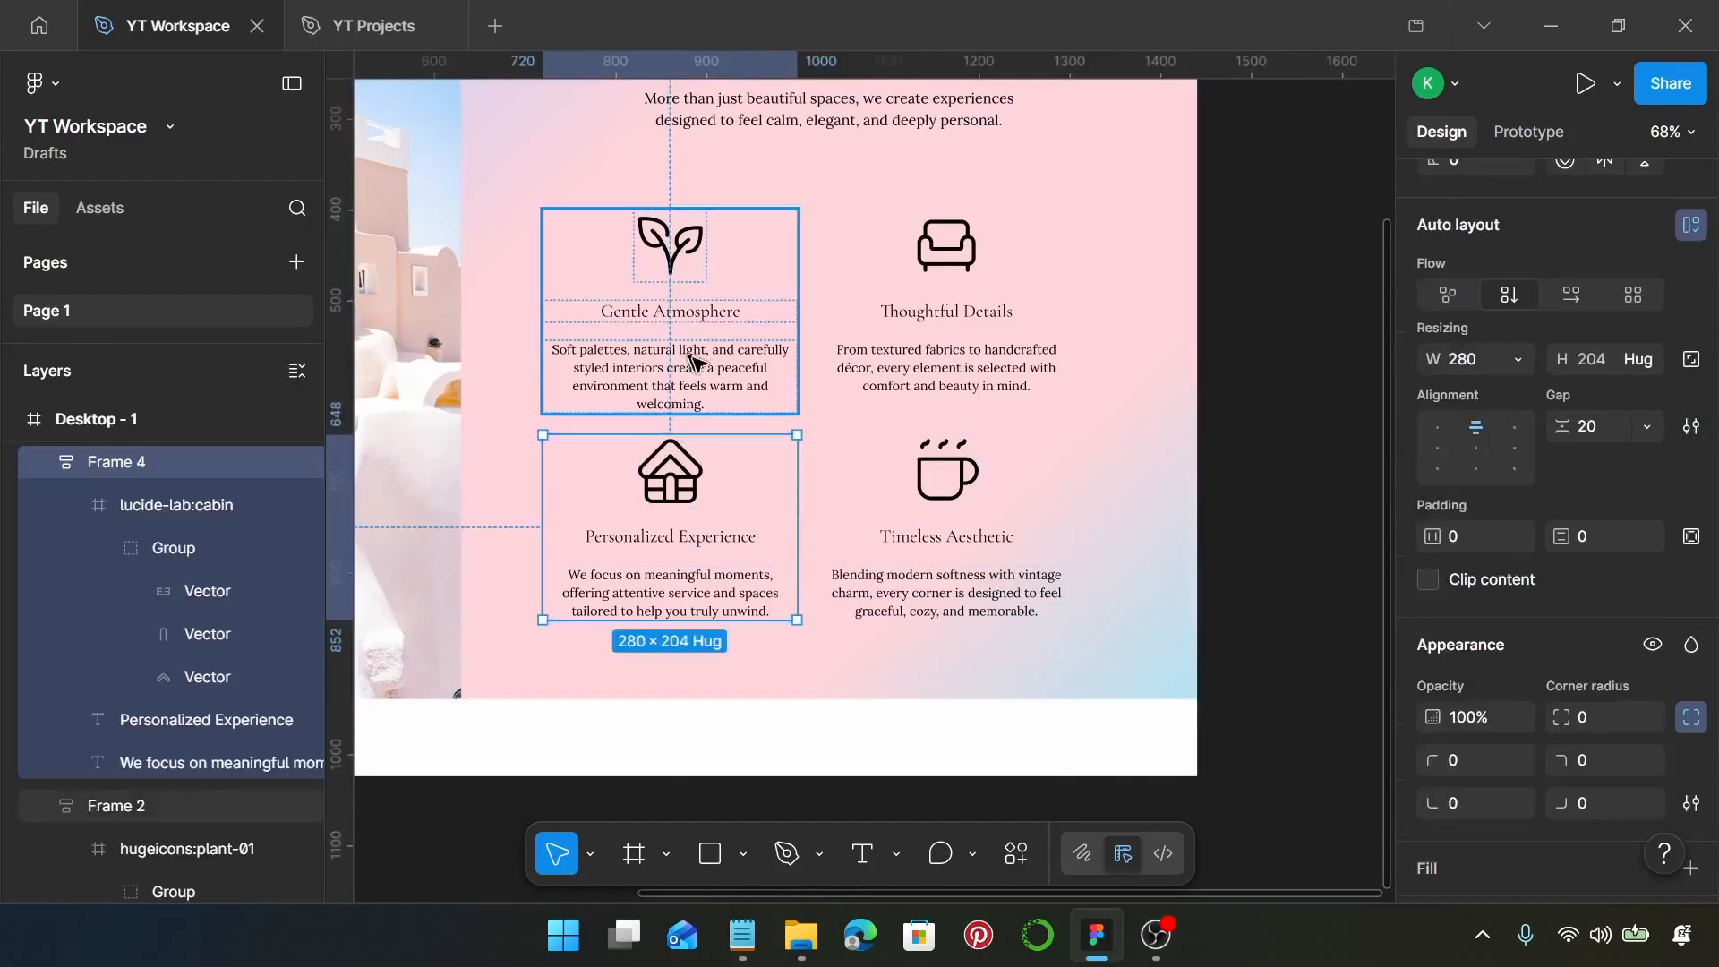
shift+click(699, 367)
shift+click(917, 369)
shift+click(923, 564)
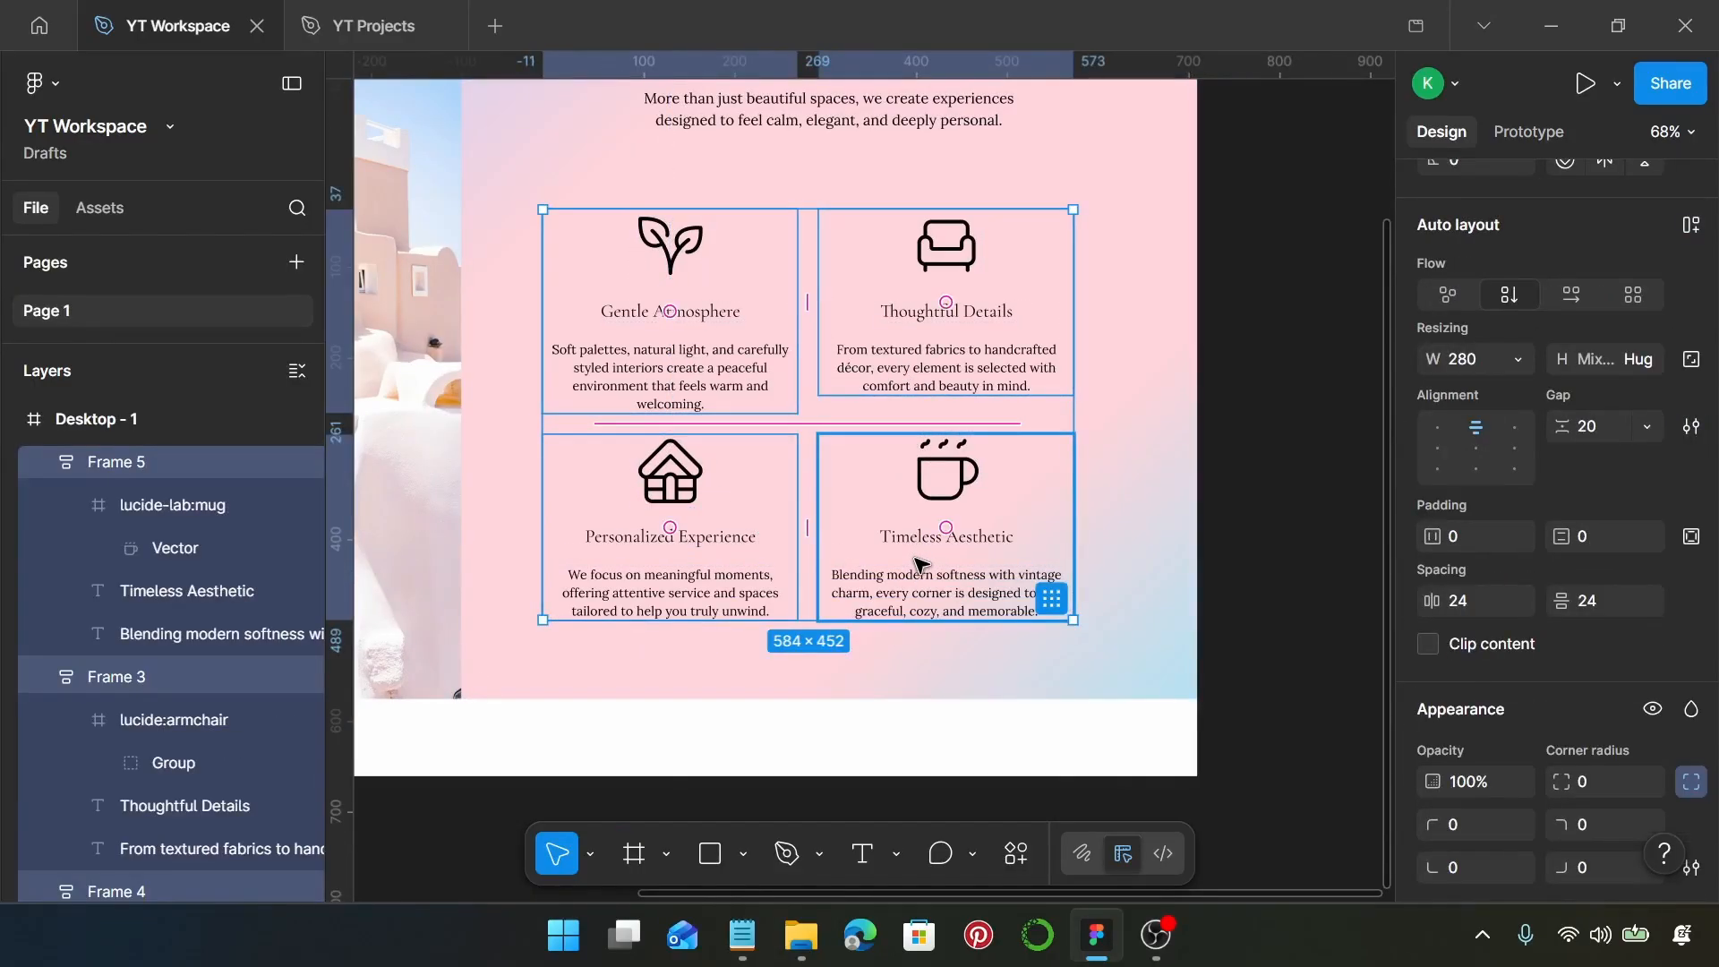
key(shift+a)
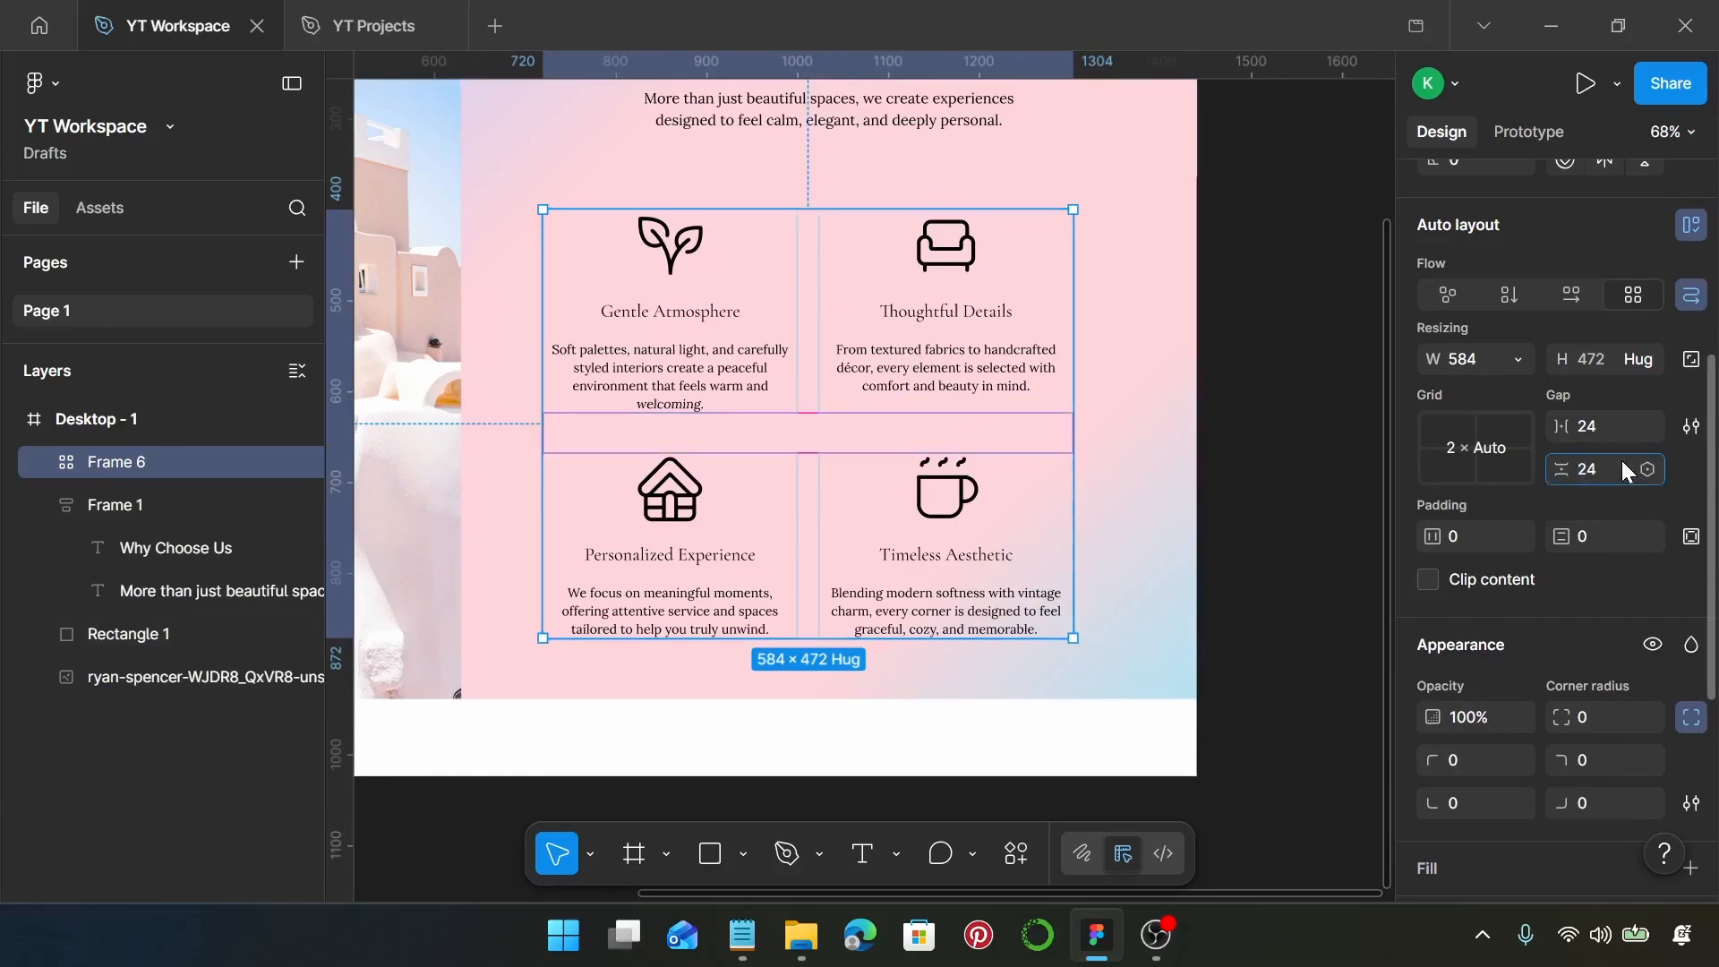
key(Return)
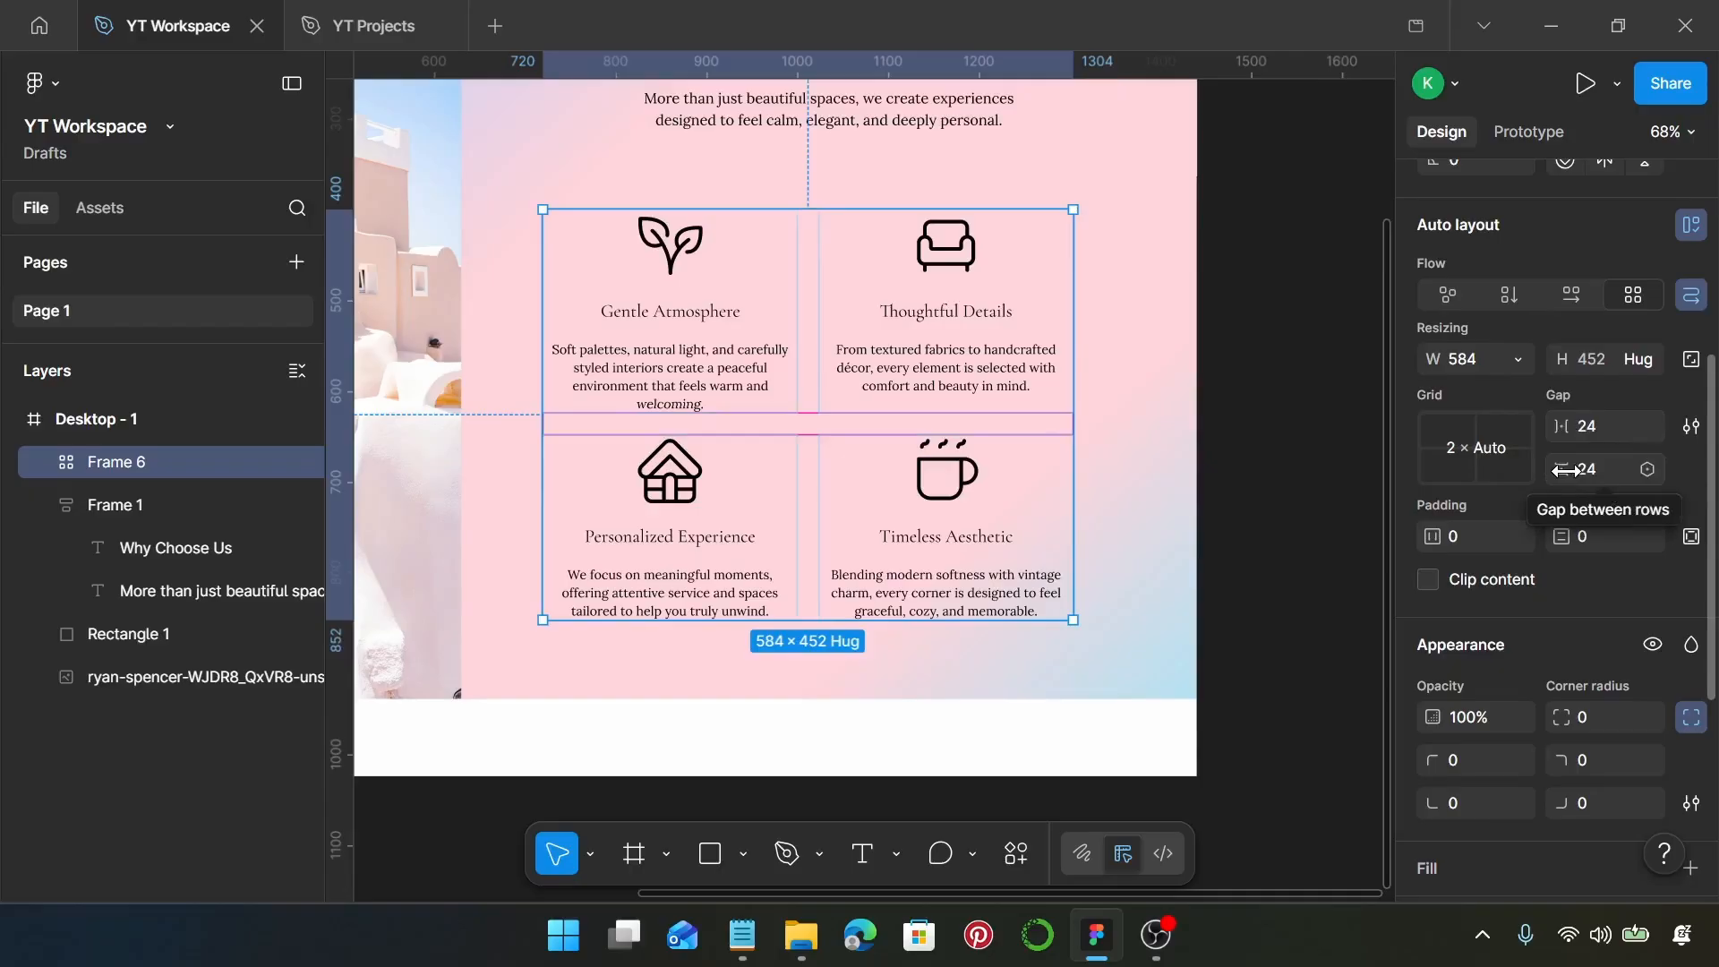
scroll(864, 428, down, 2)
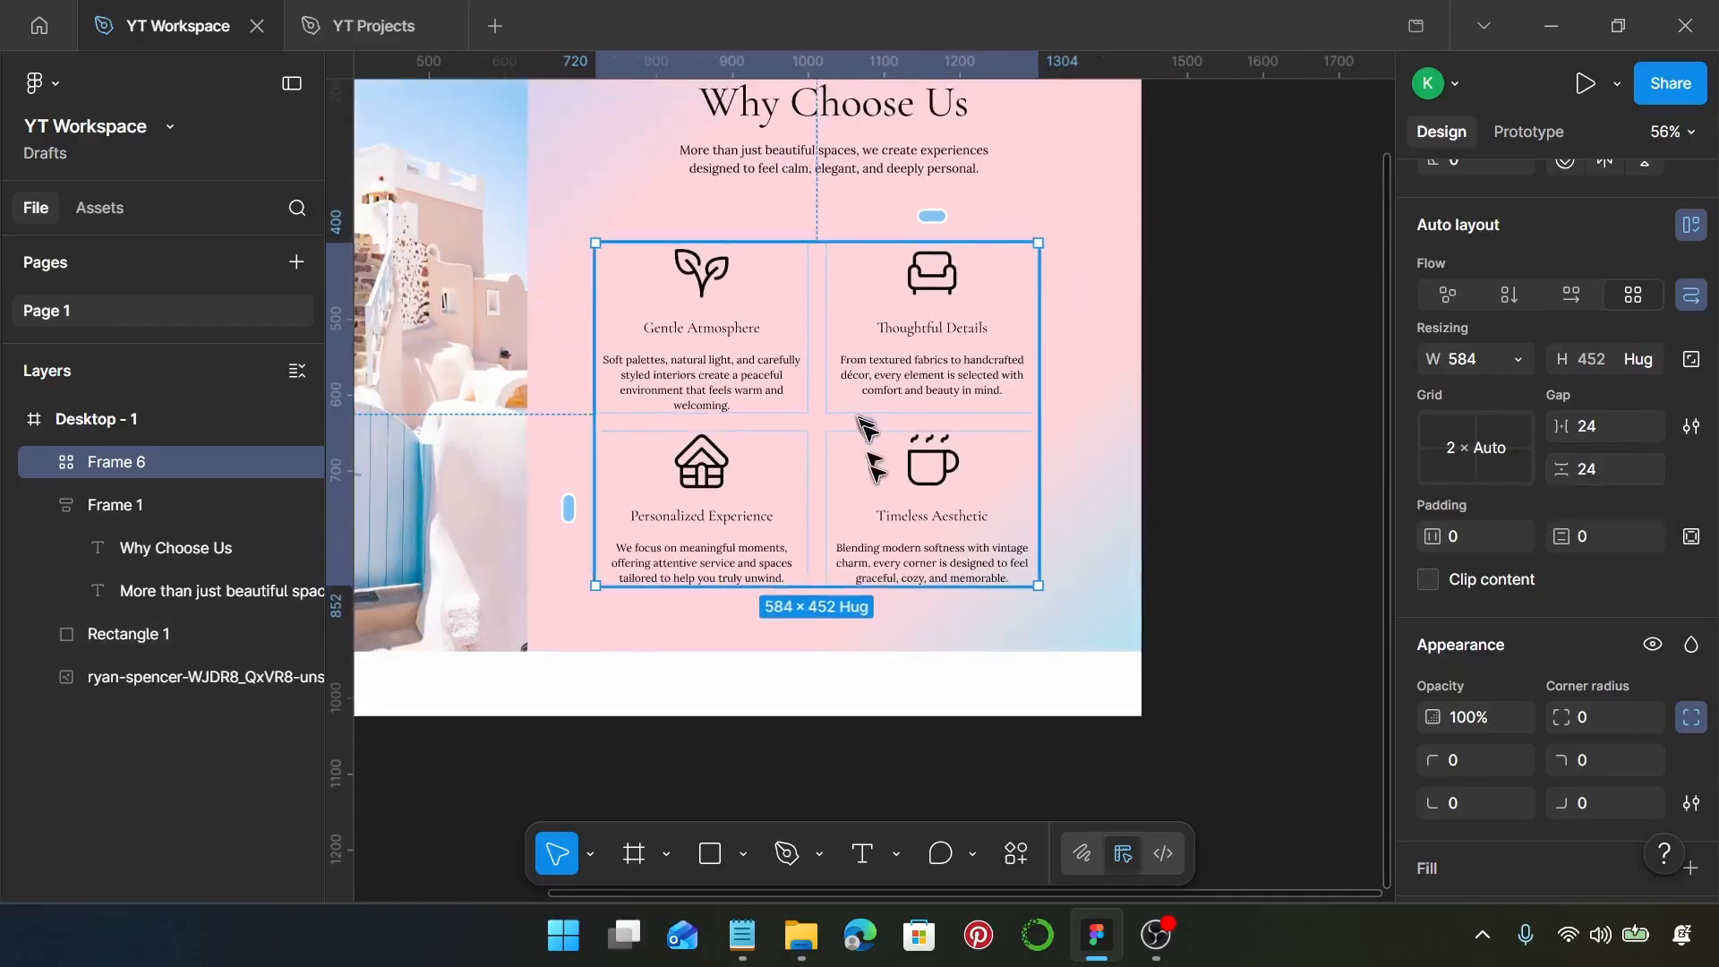
Place the feature grid centred under the Why Choose Us heading group and set the spacing between them to 20
scroll(869, 448, up, 2)
drag(891, 452, 905, 411)
shift+click(876, 215)
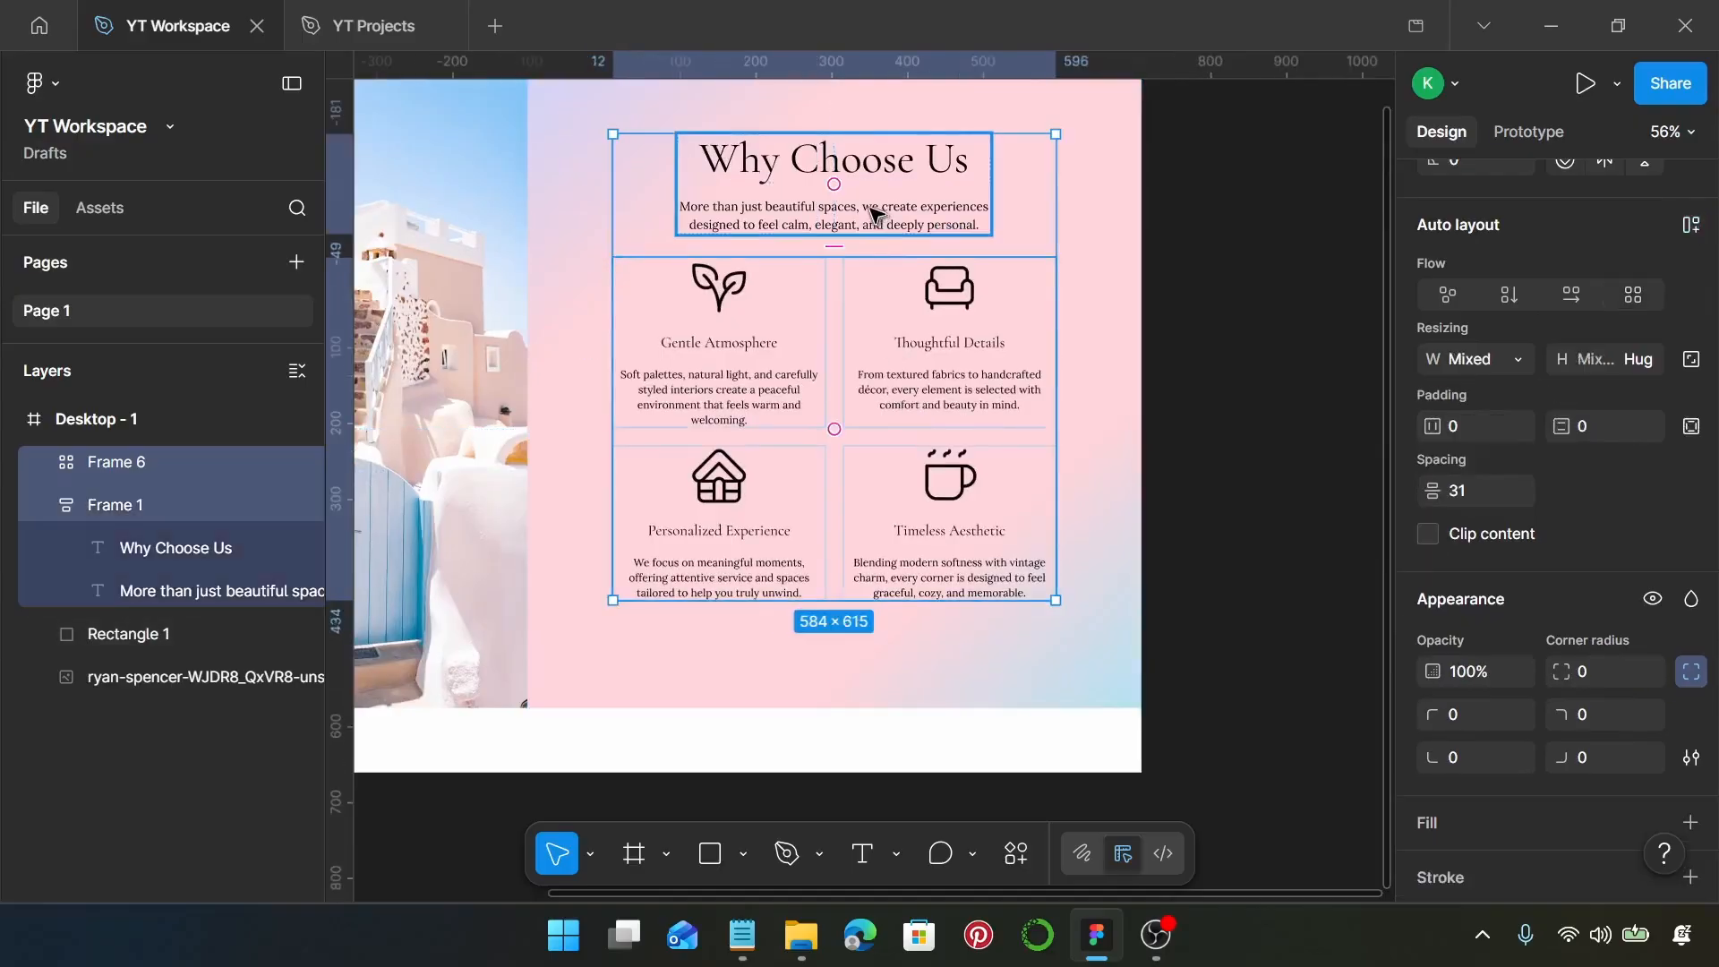
click(1480, 494)
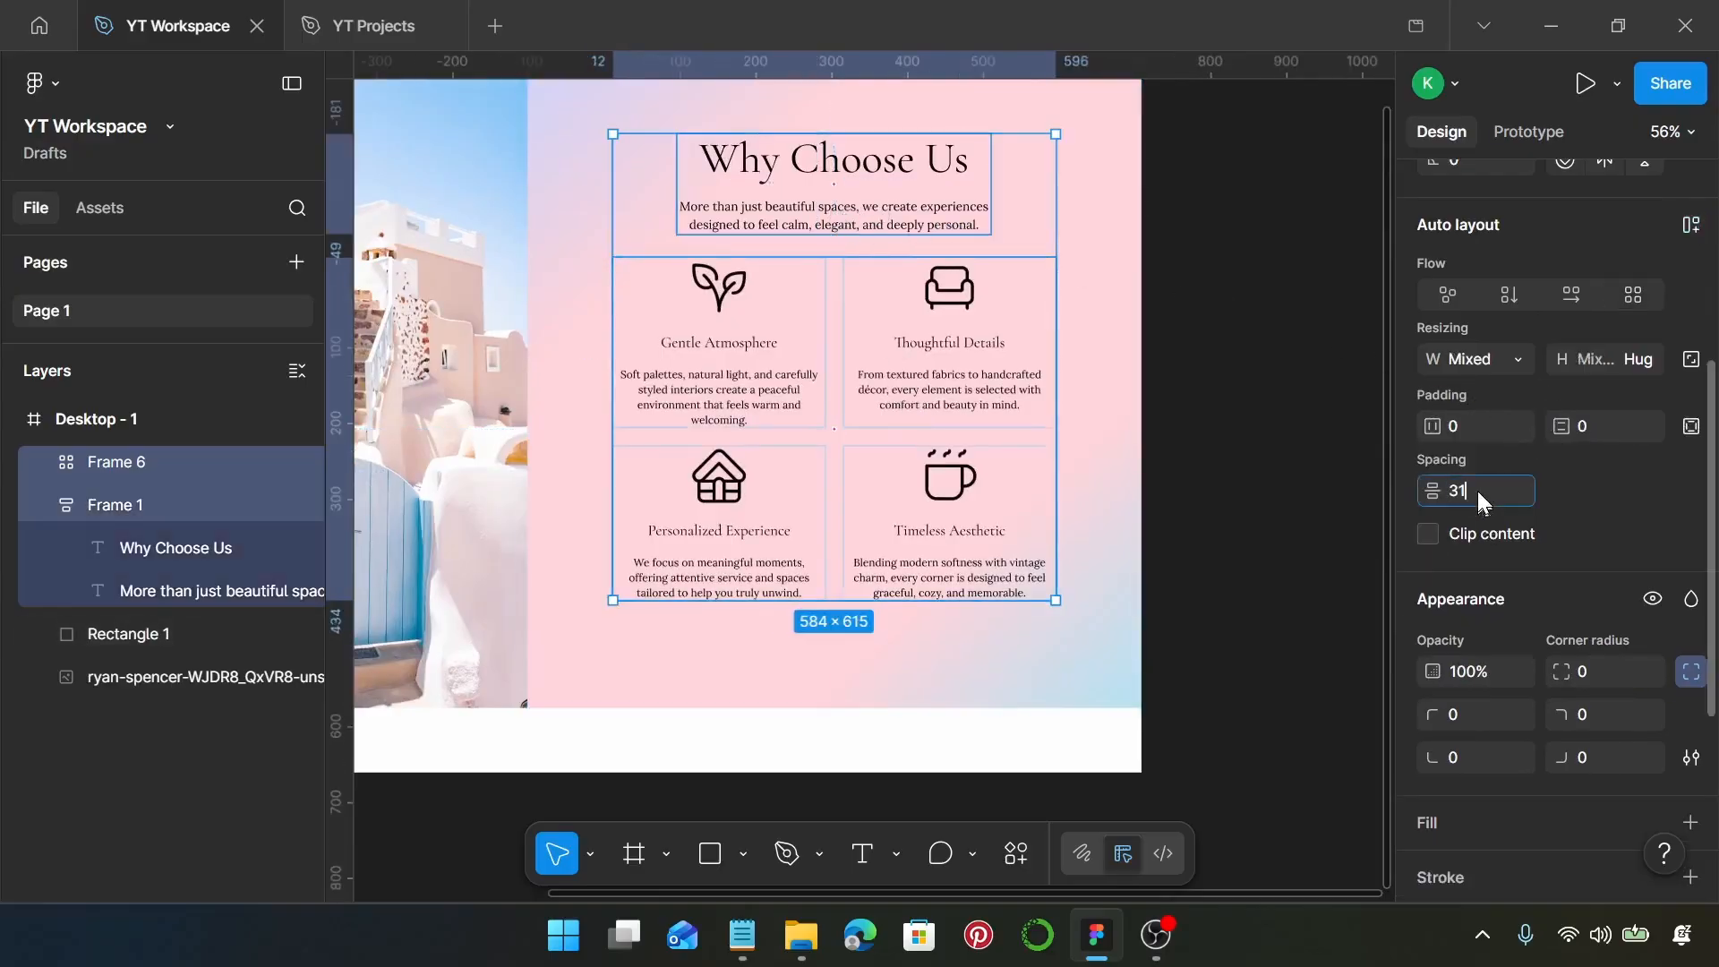
key(Return)
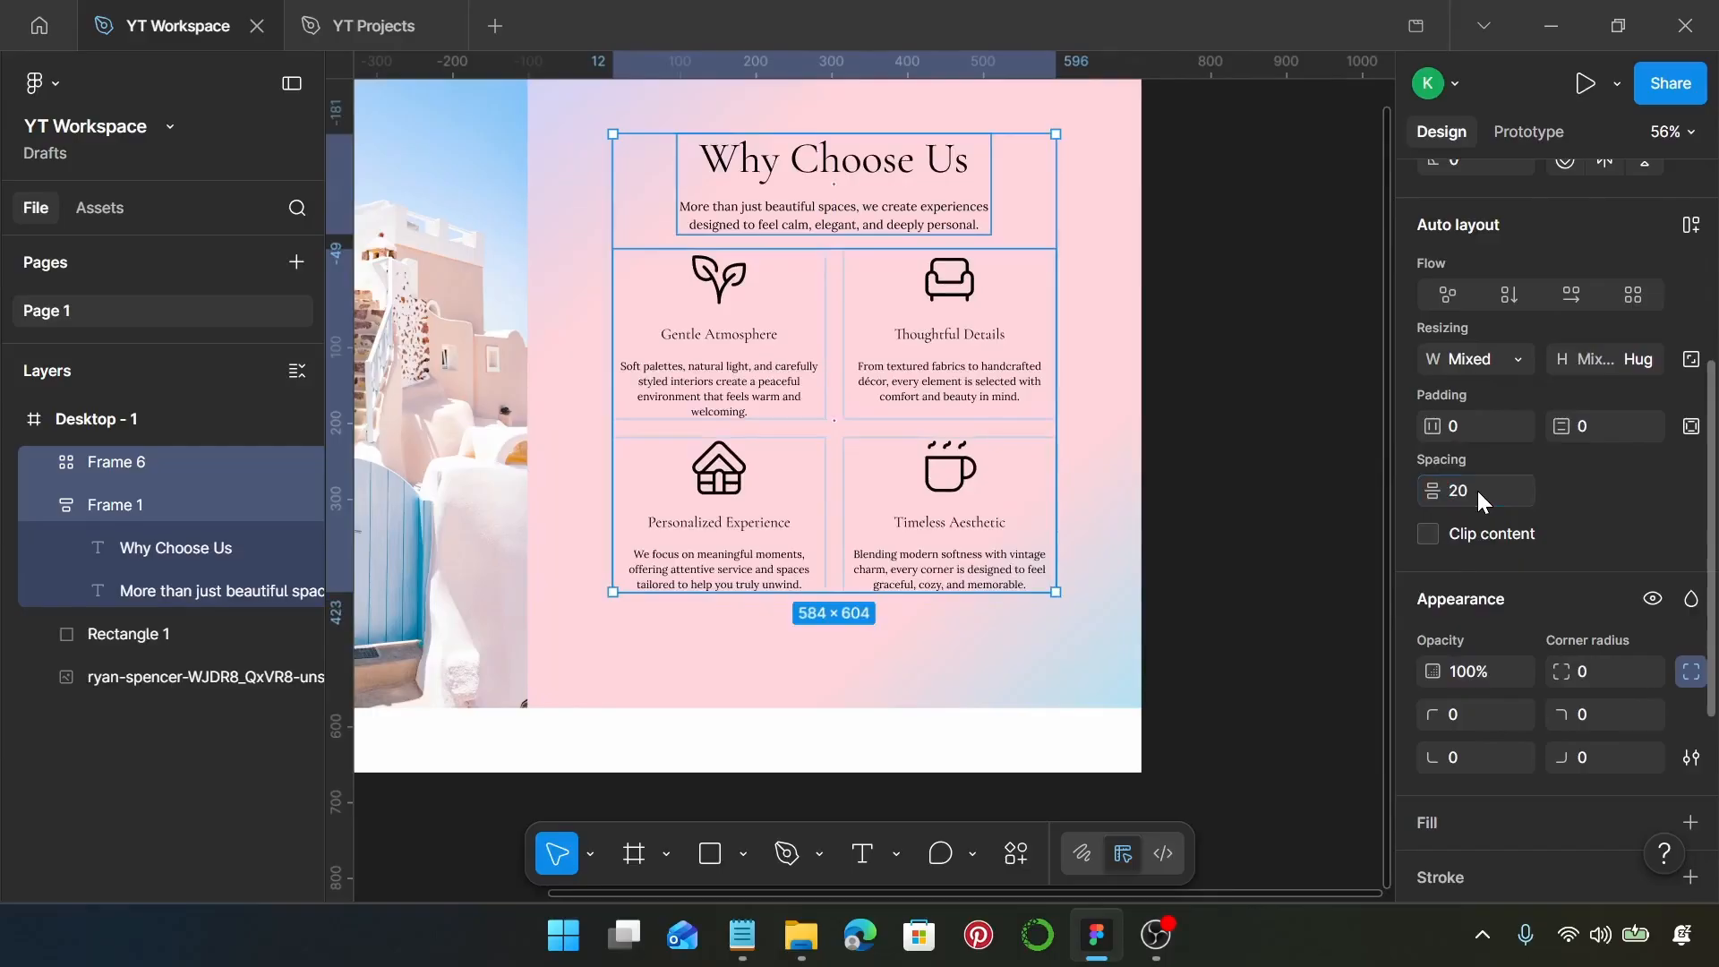
Centre the heading group and feature grid vertically on the gradient panel, and wrap all three in one auto layout frame
scroll(963, 351, down, 1)
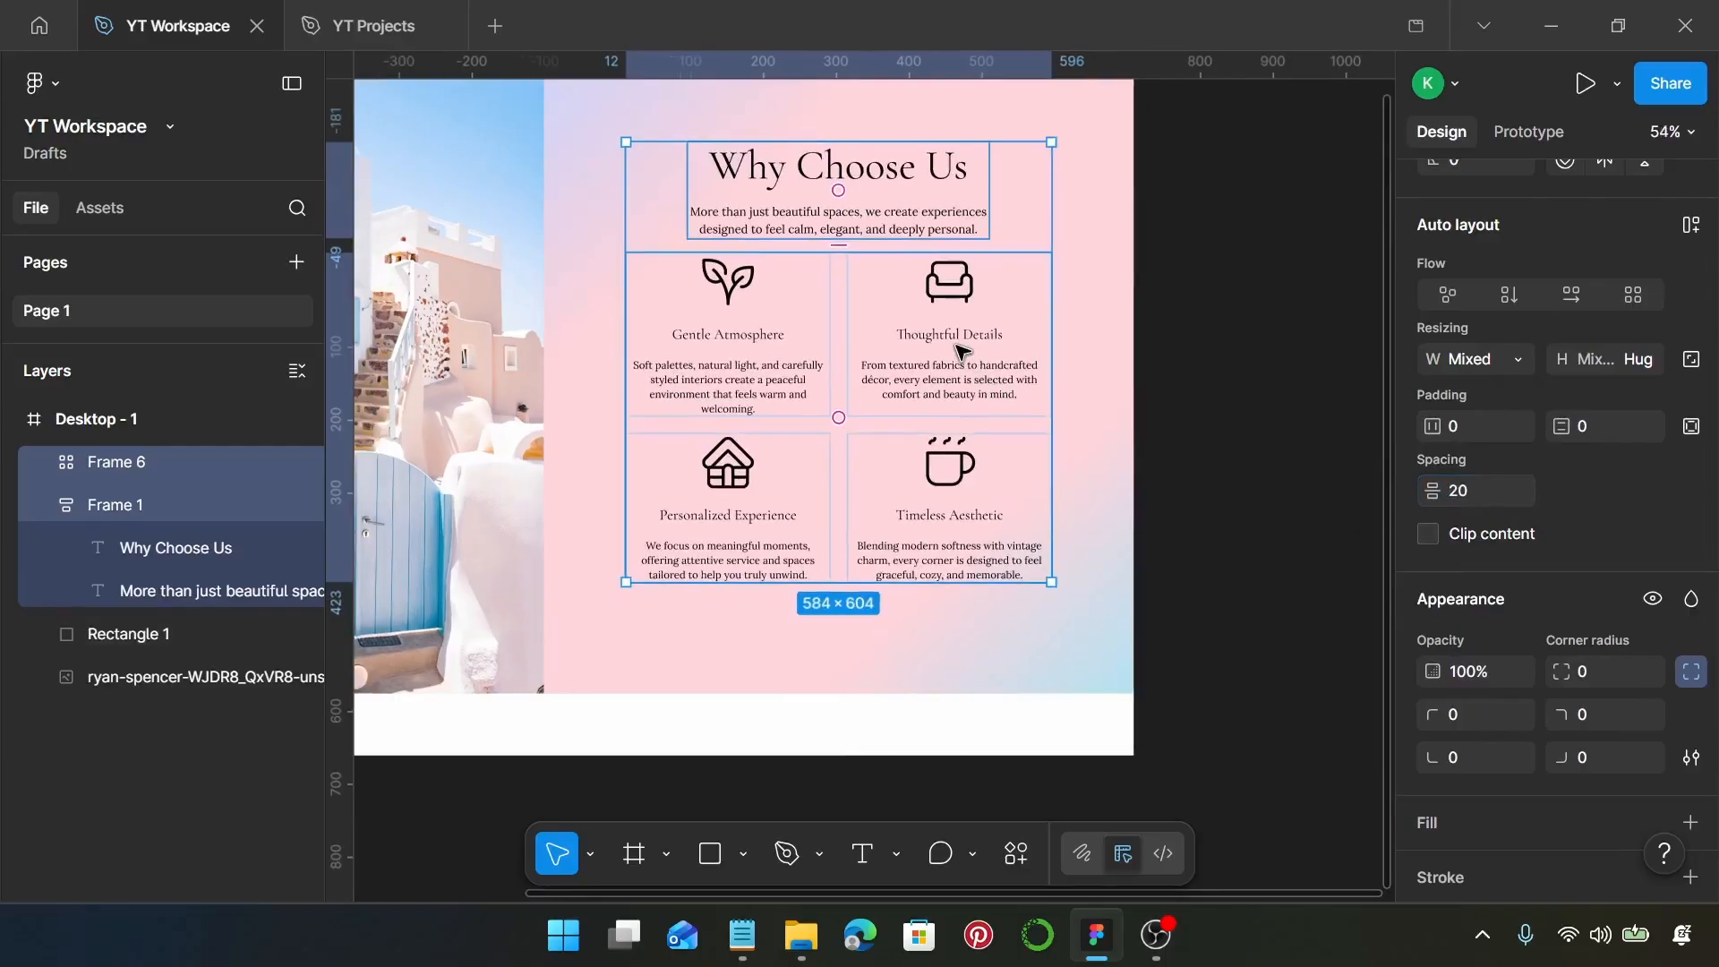
scroll(957, 347, down, 1)
scroll(957, 348, up, 1)
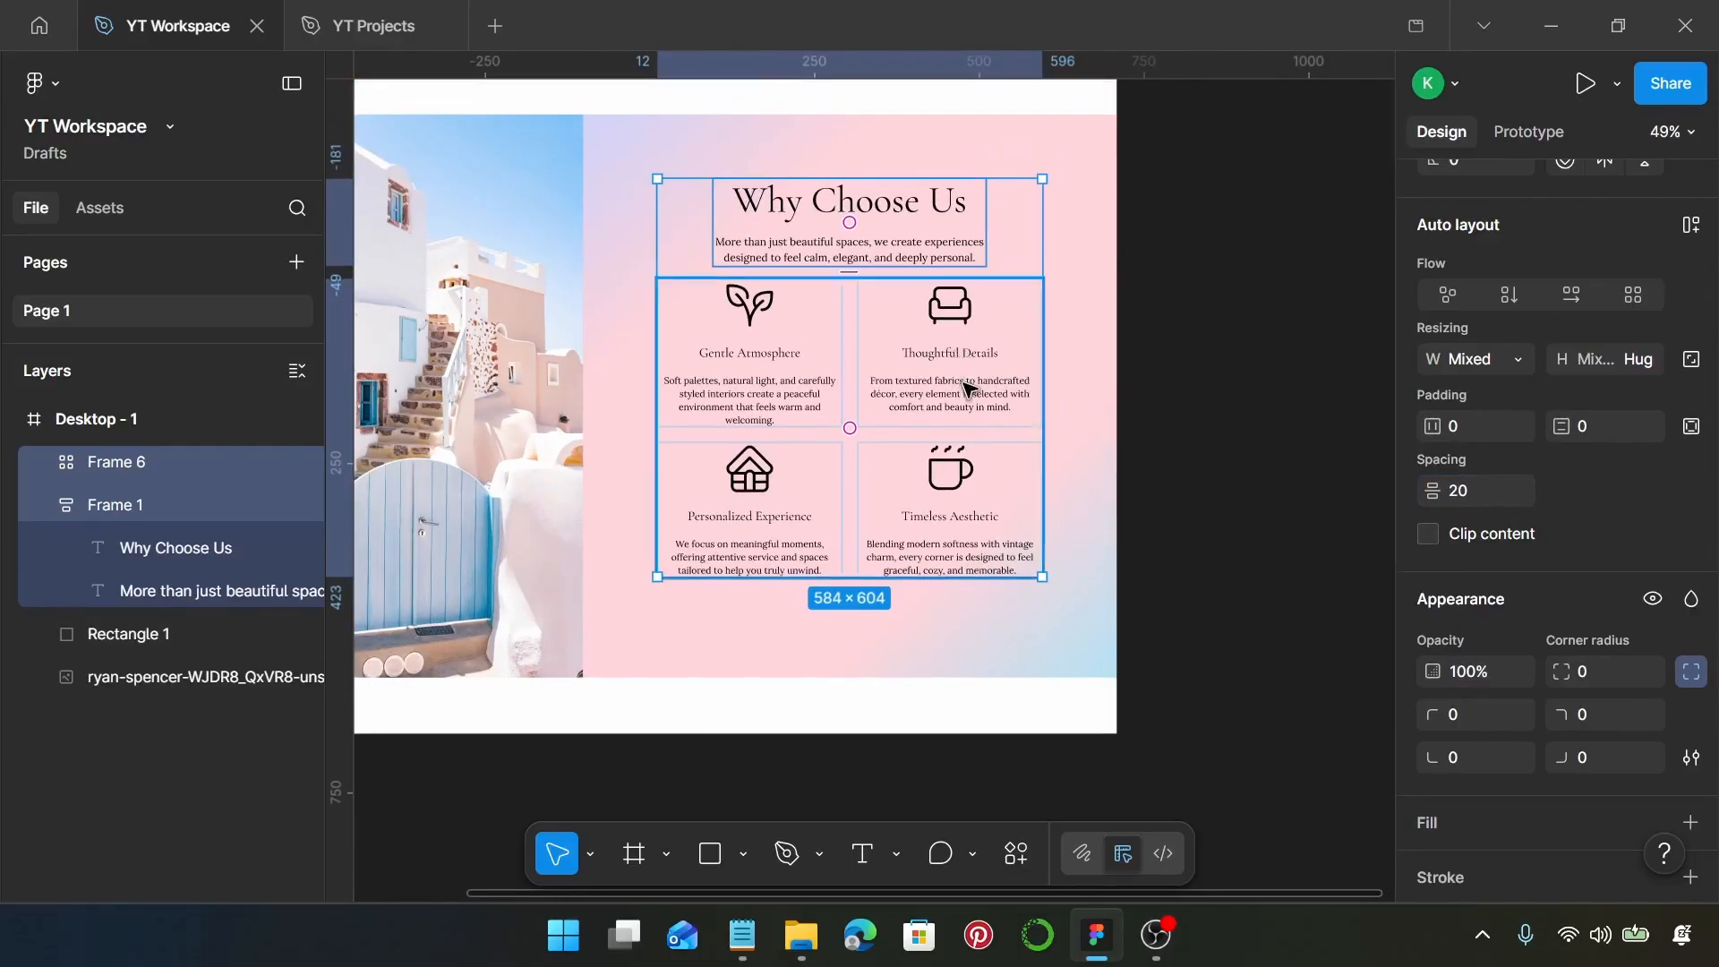
drag(965, 382, 963, 403)
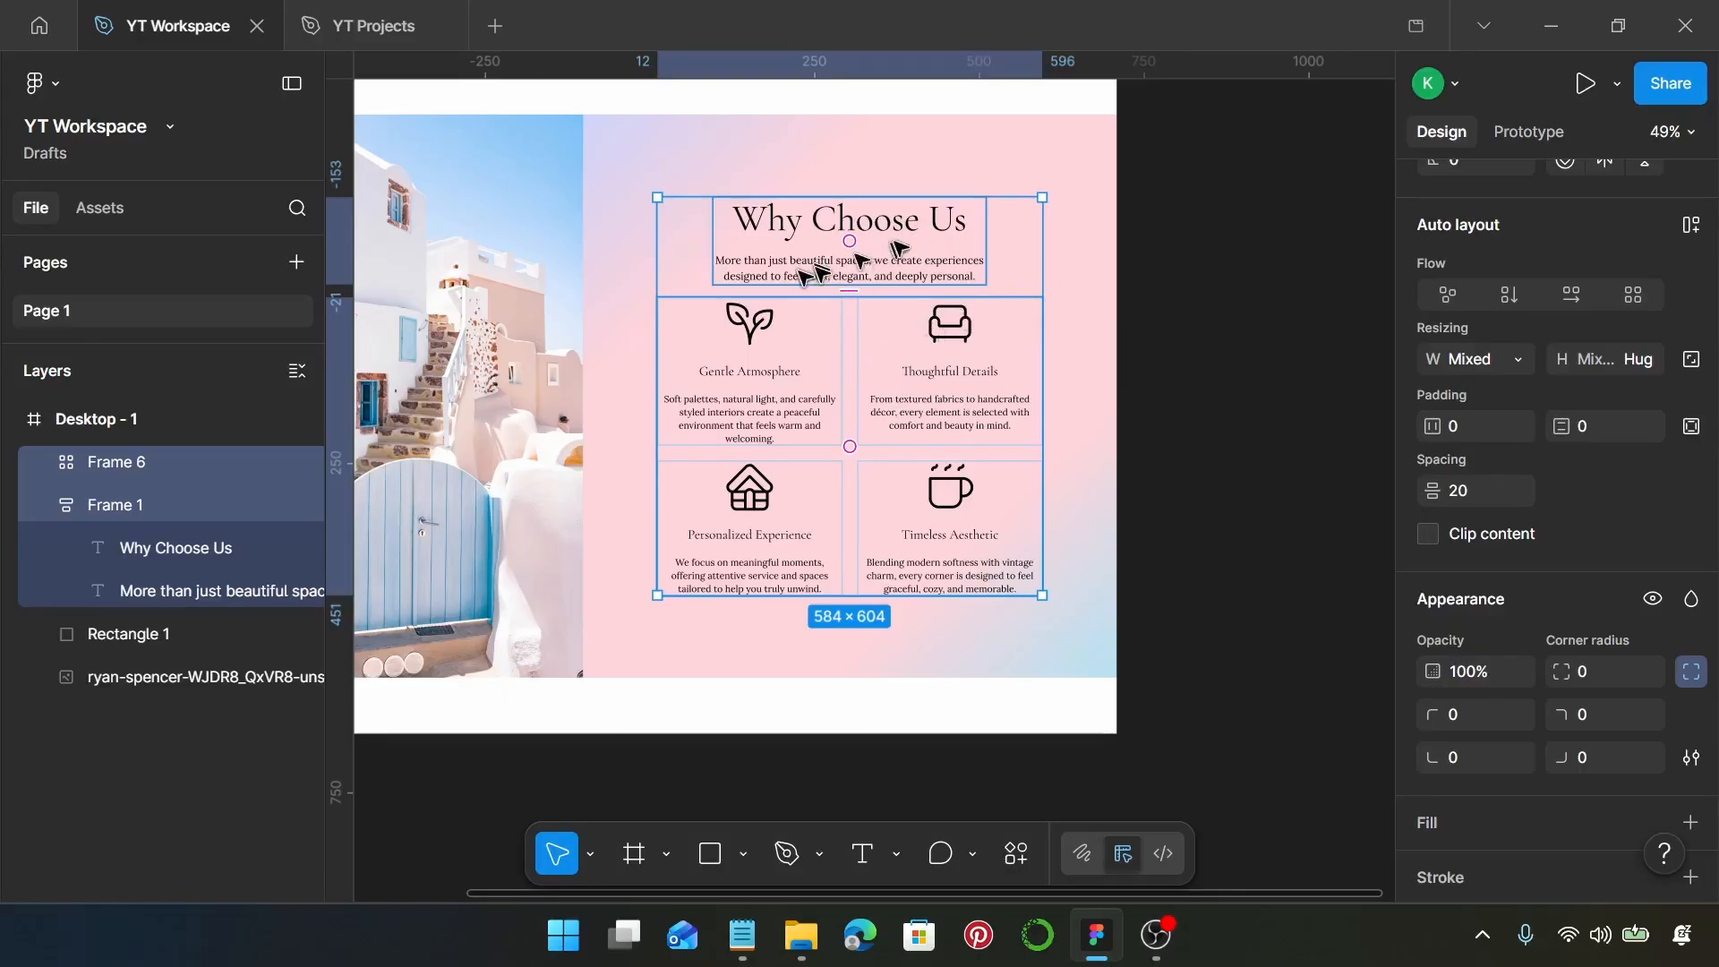
shift+click(962, 176)
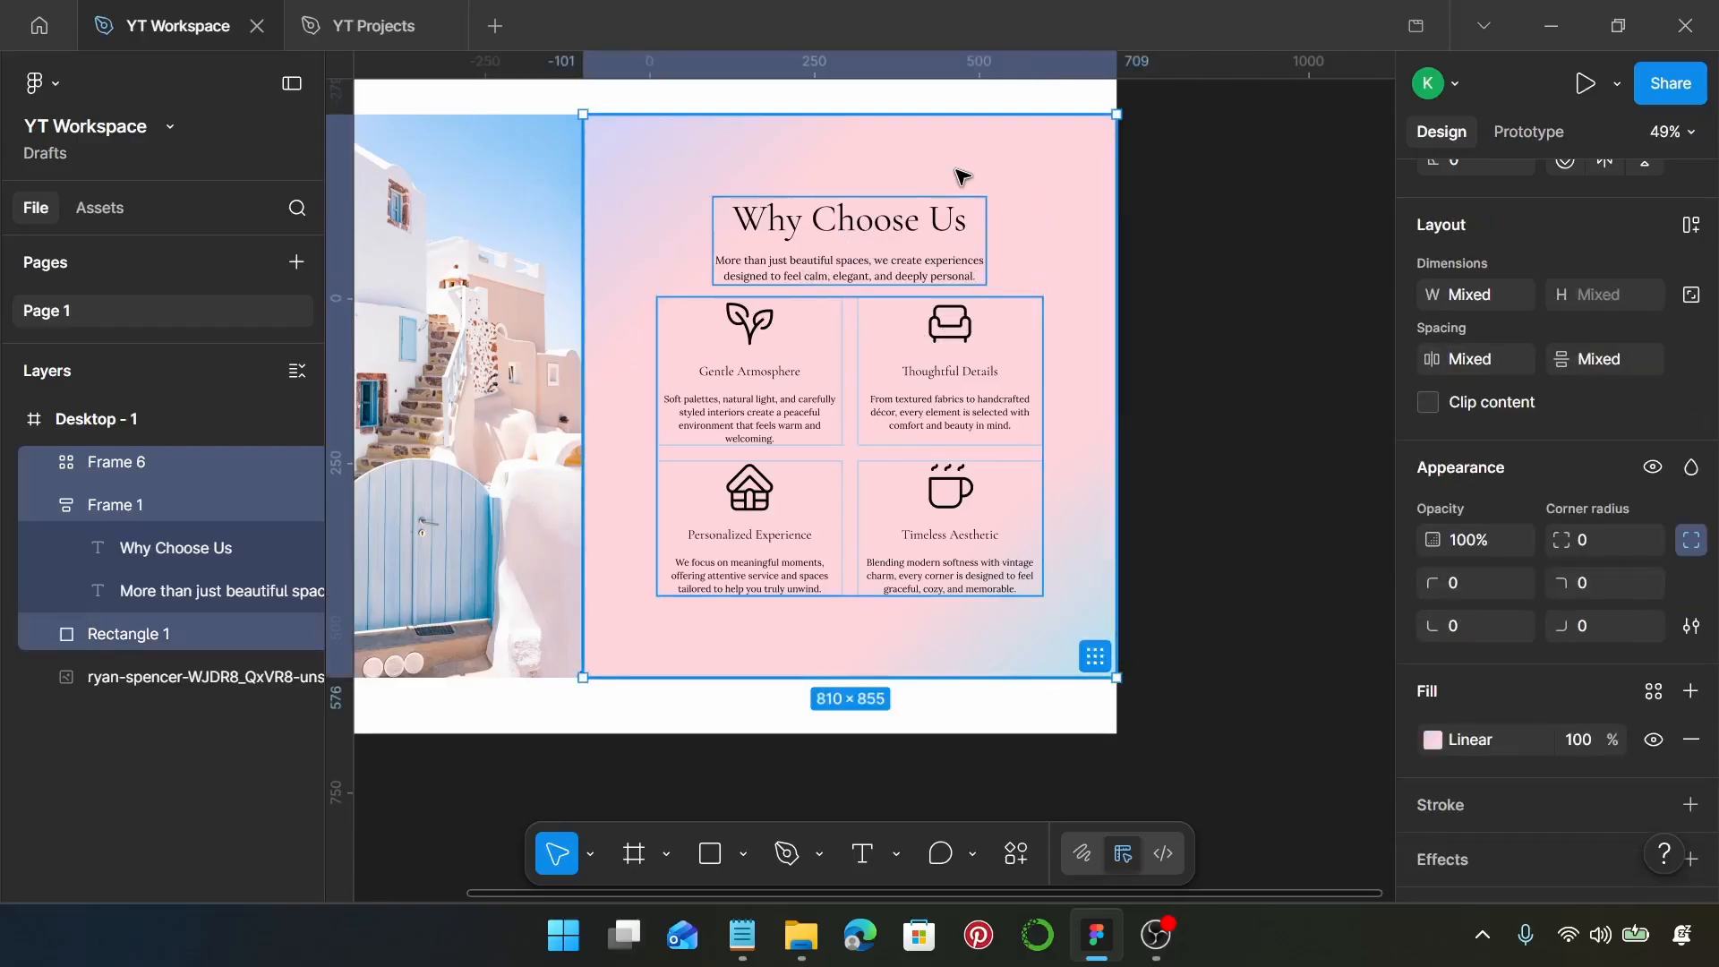
key(shift+a)
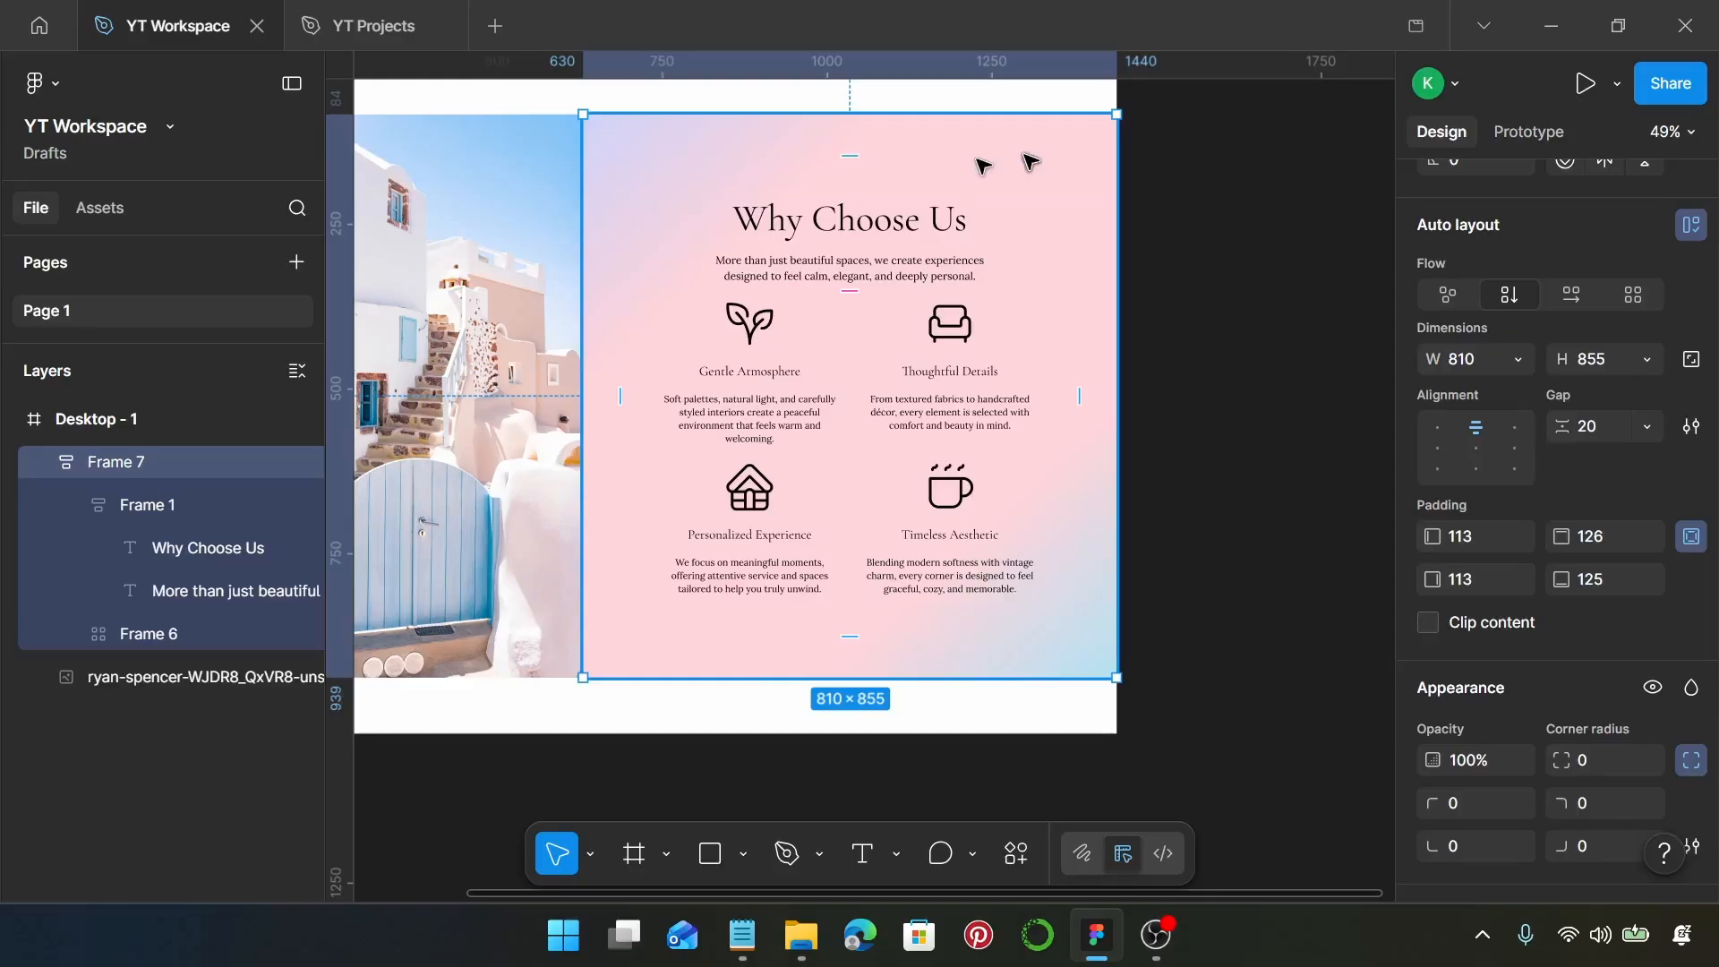
Preview the Desktop - 1 frame in presentation mode with the scaling set to Fill screen
scroll(985, 179, down, 5)
click(734, 247)
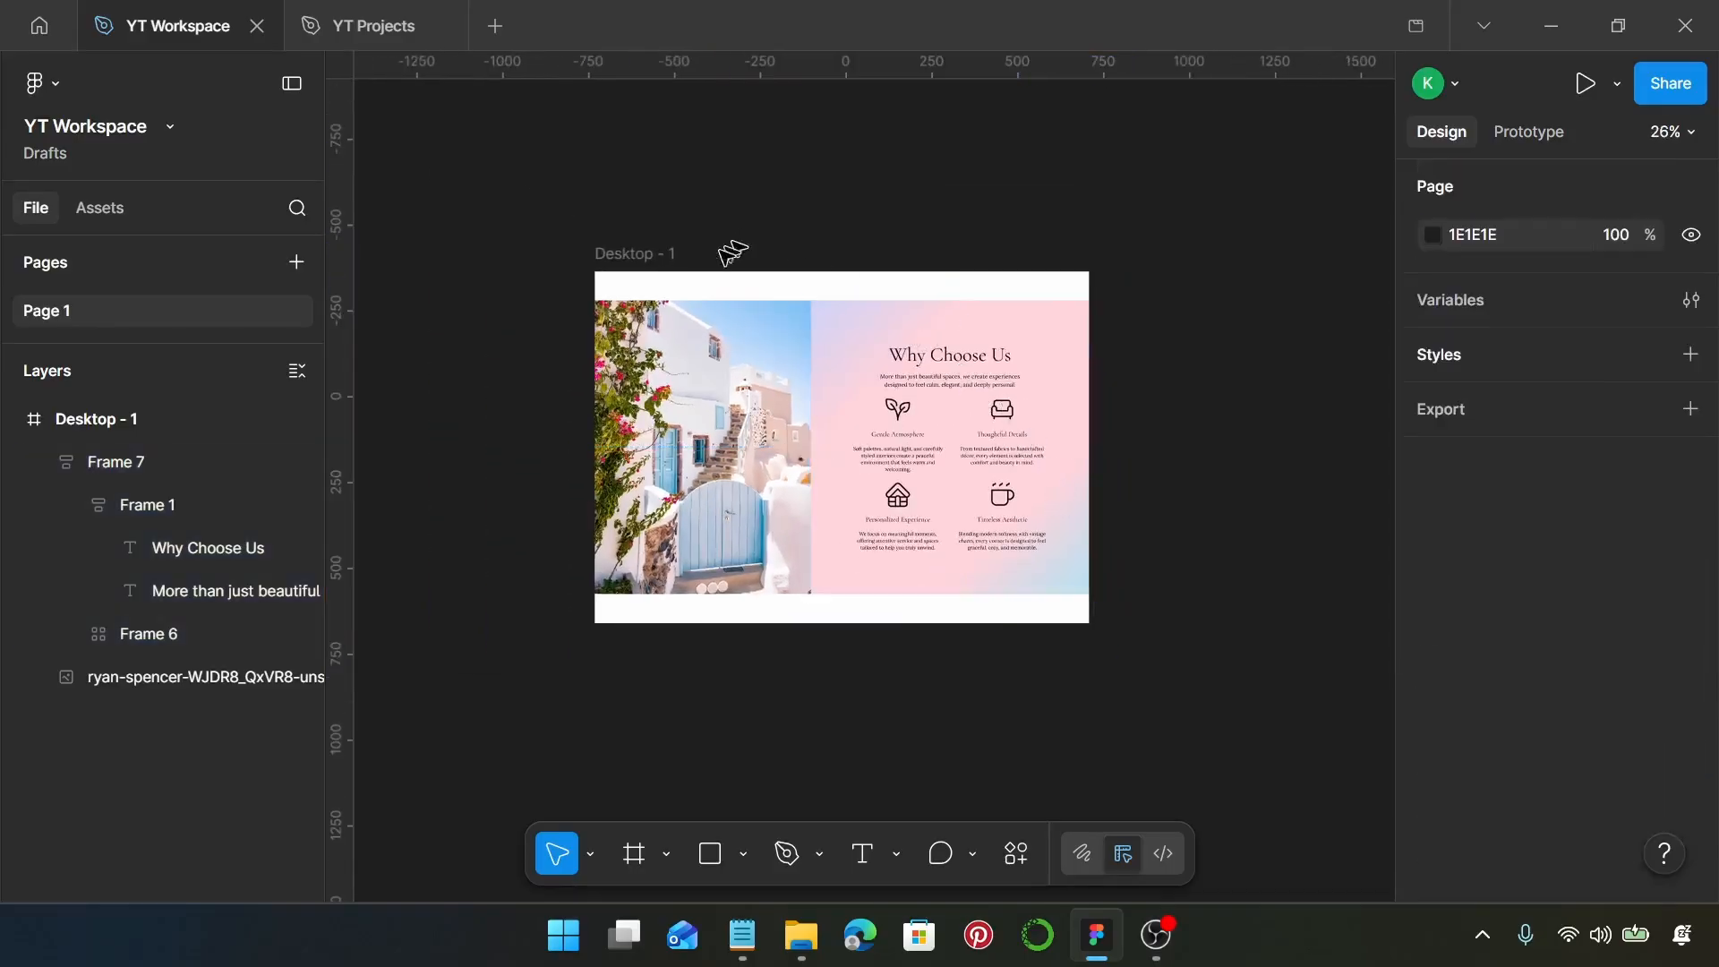
click(670, 252)
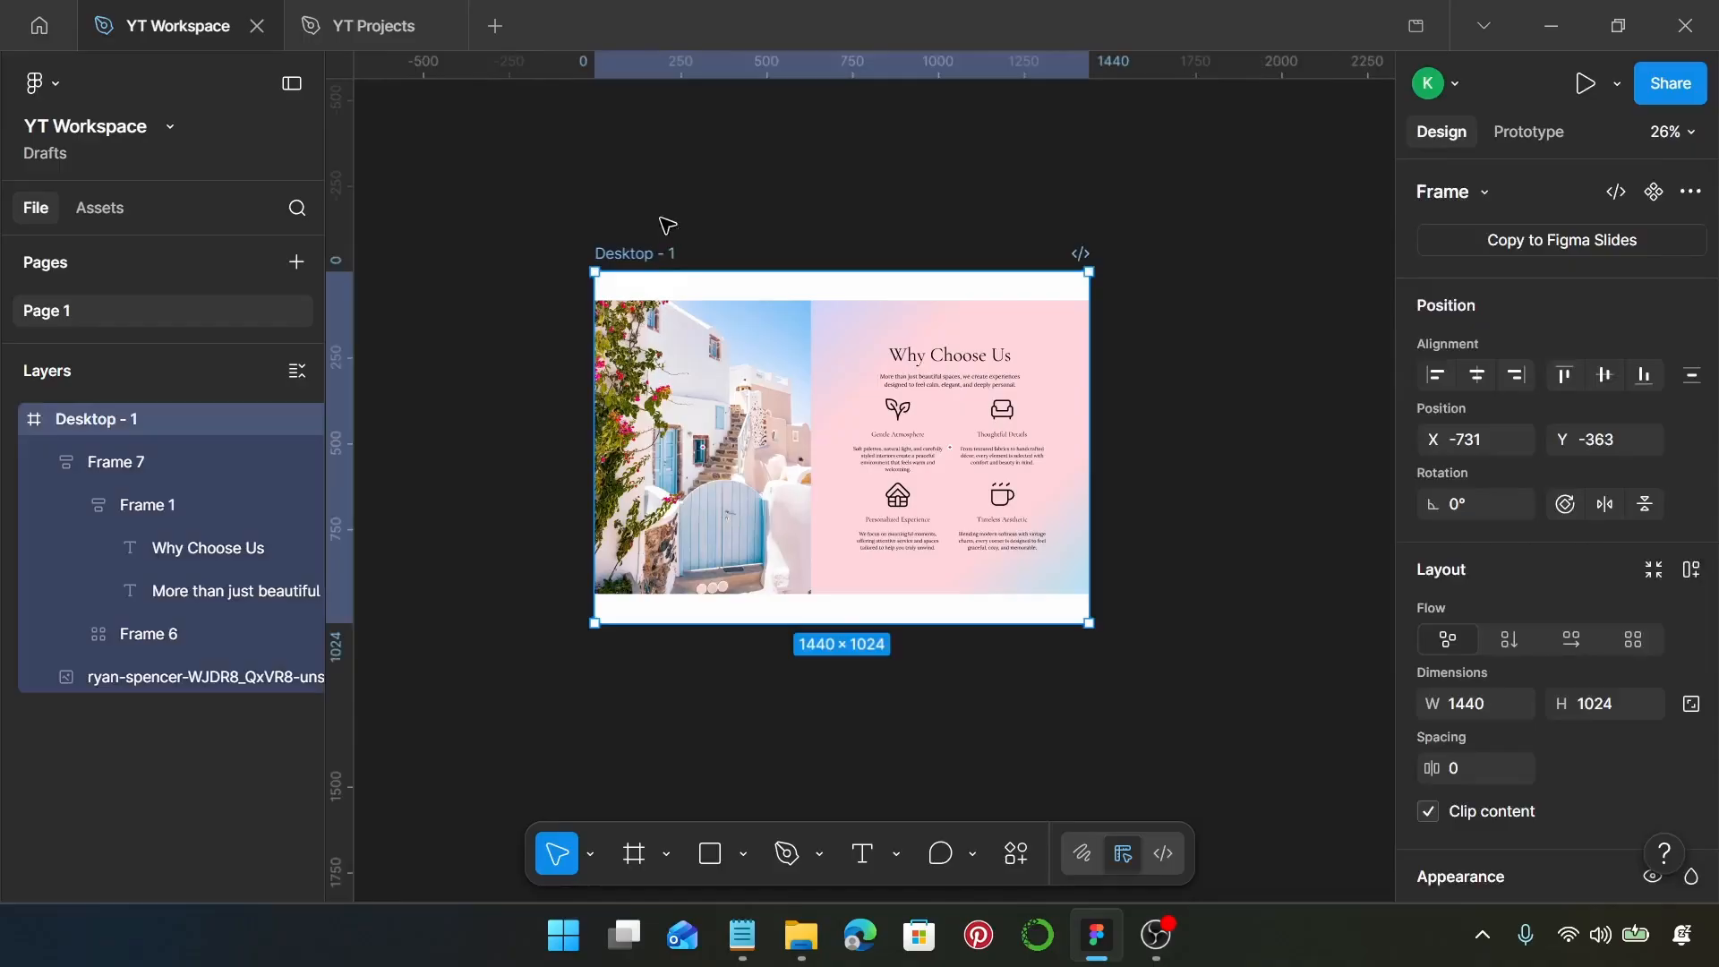
click(1585, 83)
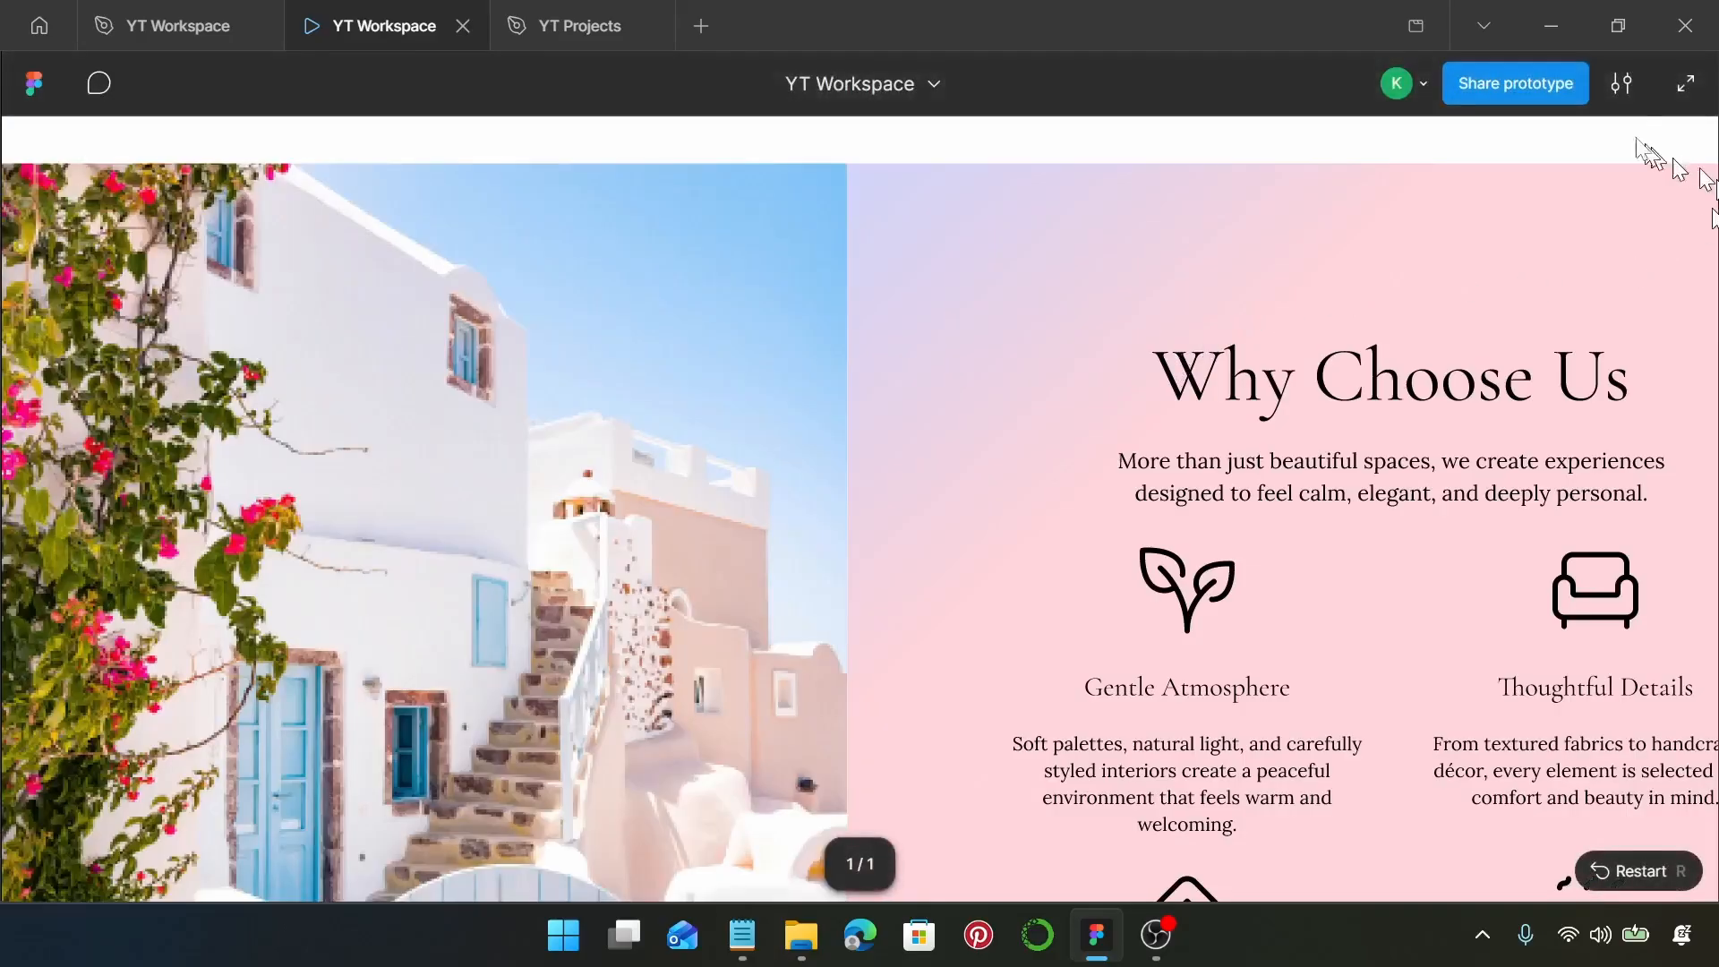
click(1622, 83)
click(1560, 358)
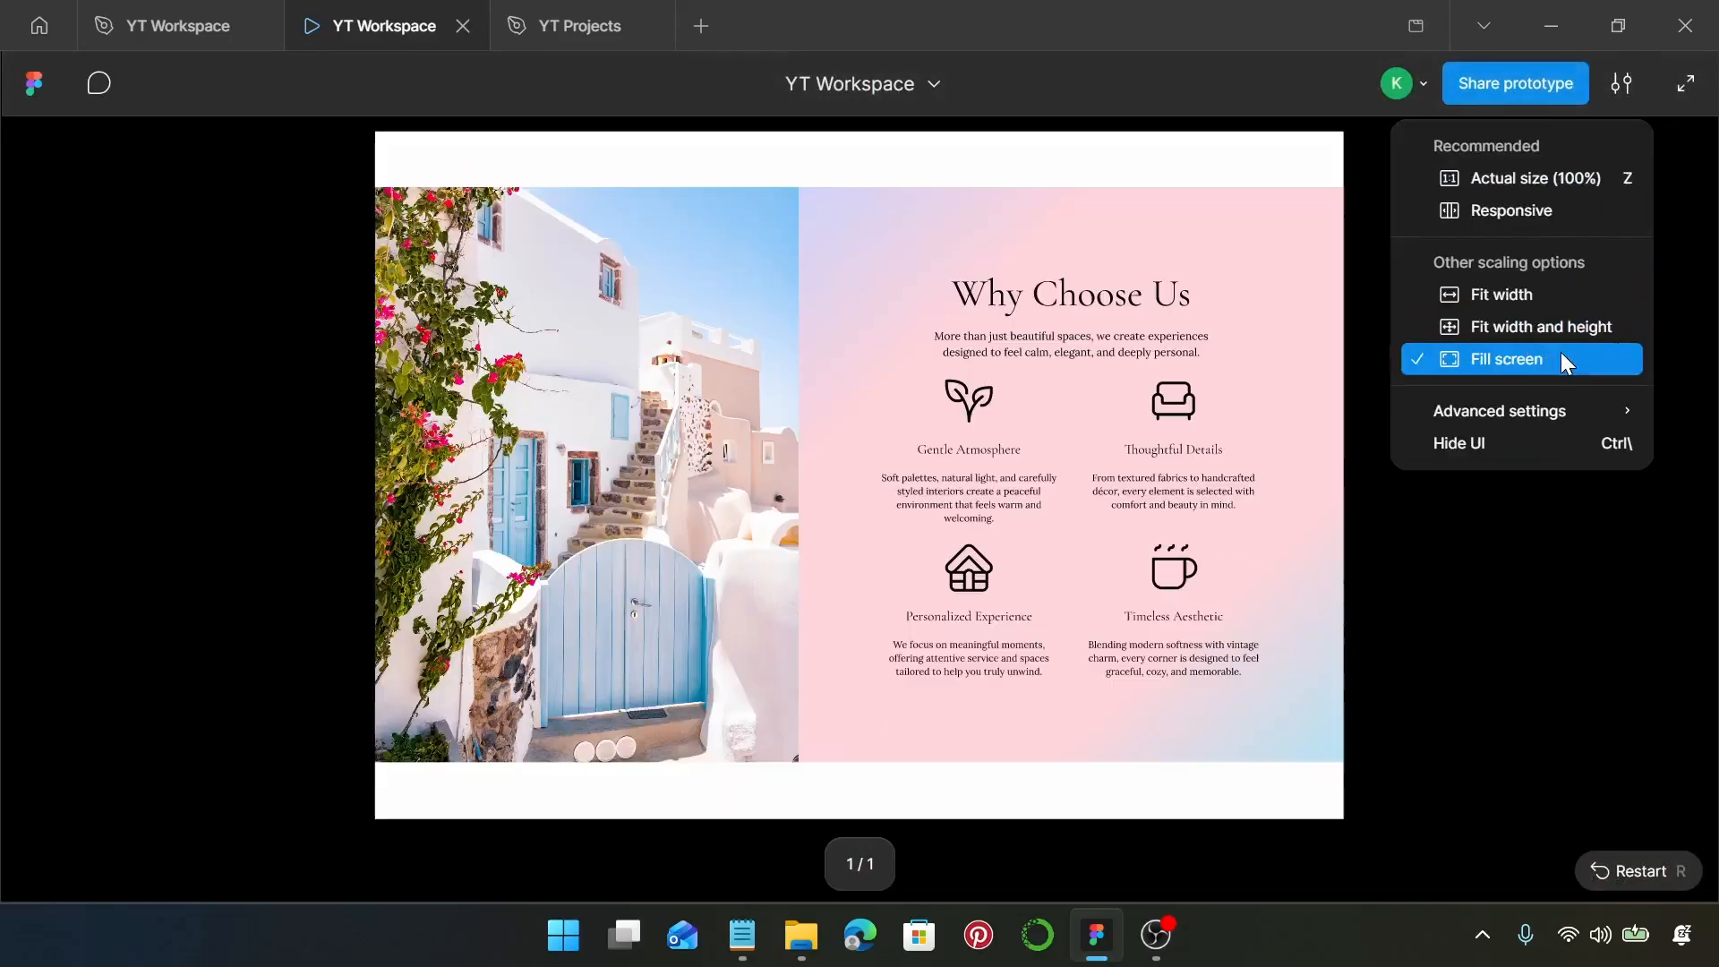